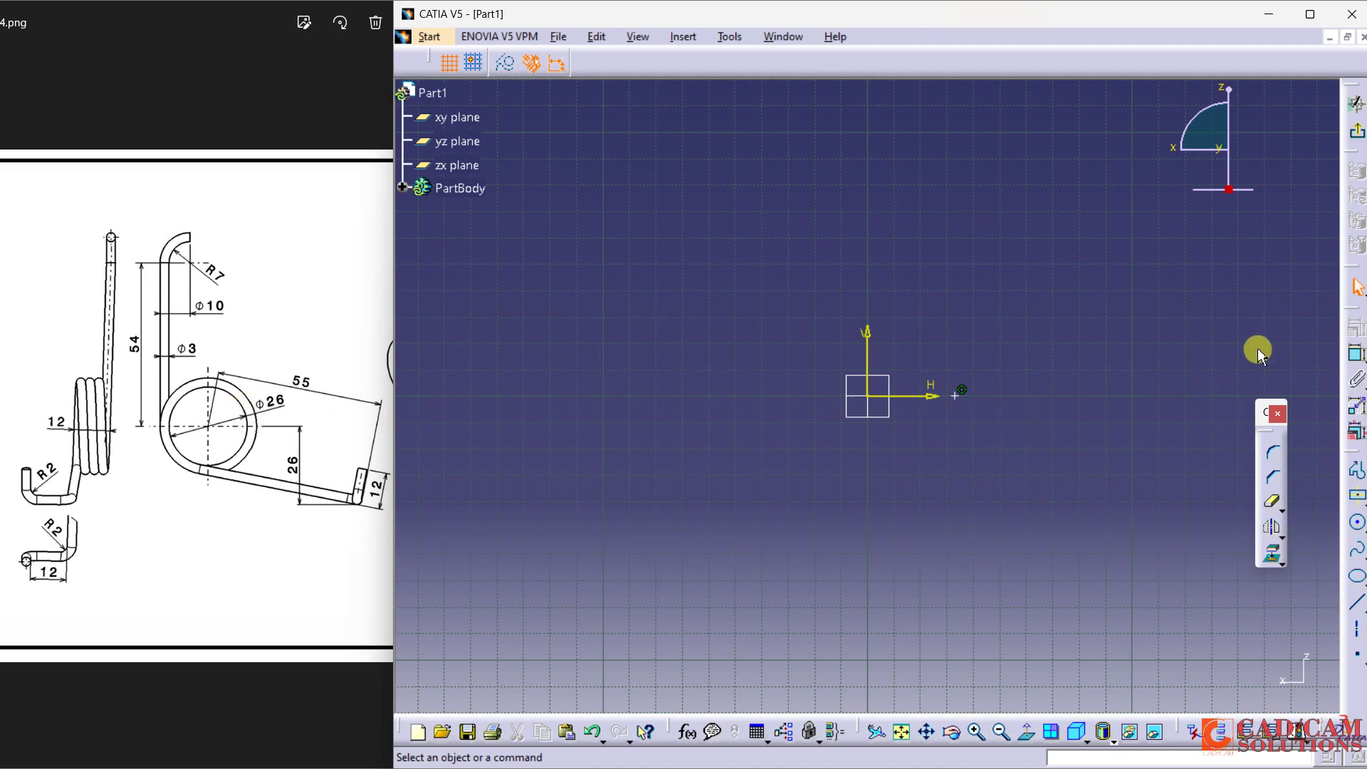
Dimension the sketched point 14.5 mm horizontally from the vertical axis and finish the sketch
{"action": "left_click", "coordinate": [1355, 354]}
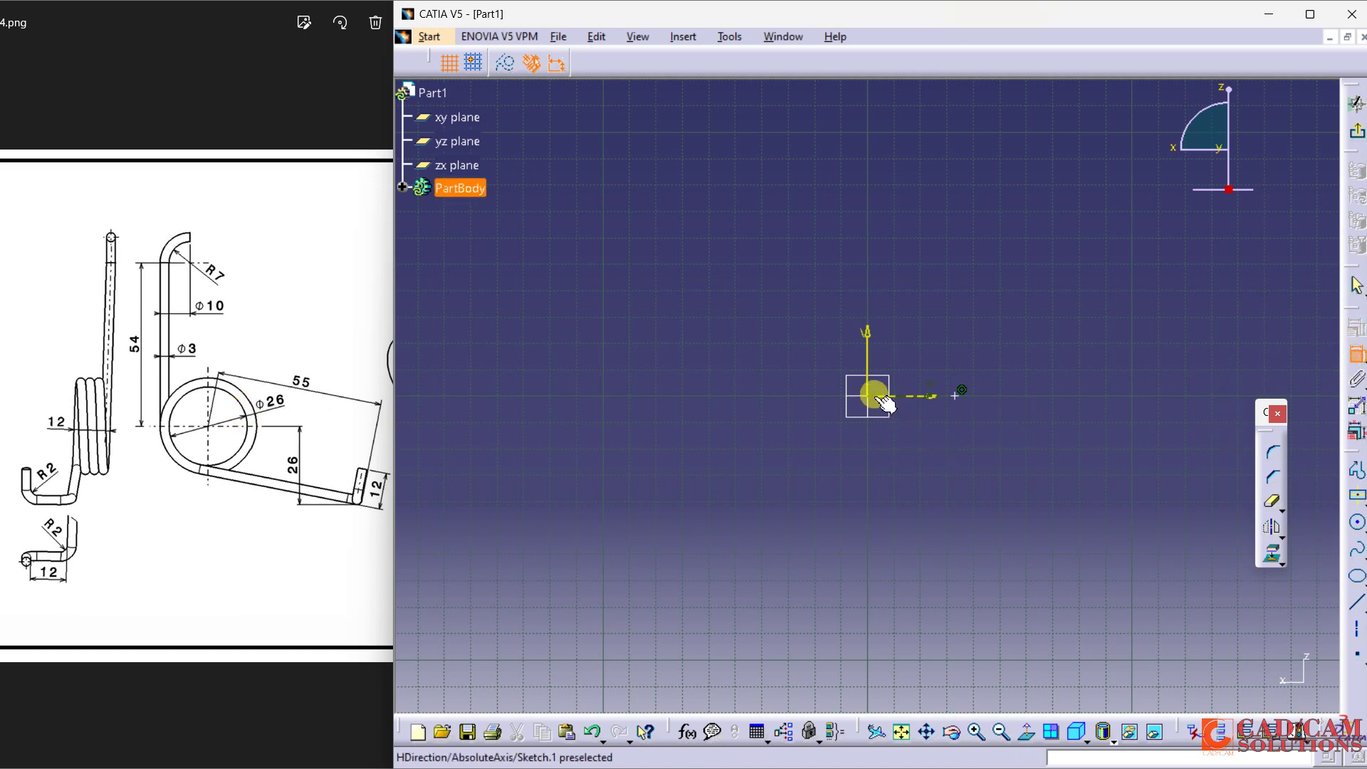
{"action": "left_click", "coordinate": [866, 361]}
{"action": "left_click", "coordinate": [956, 394]}
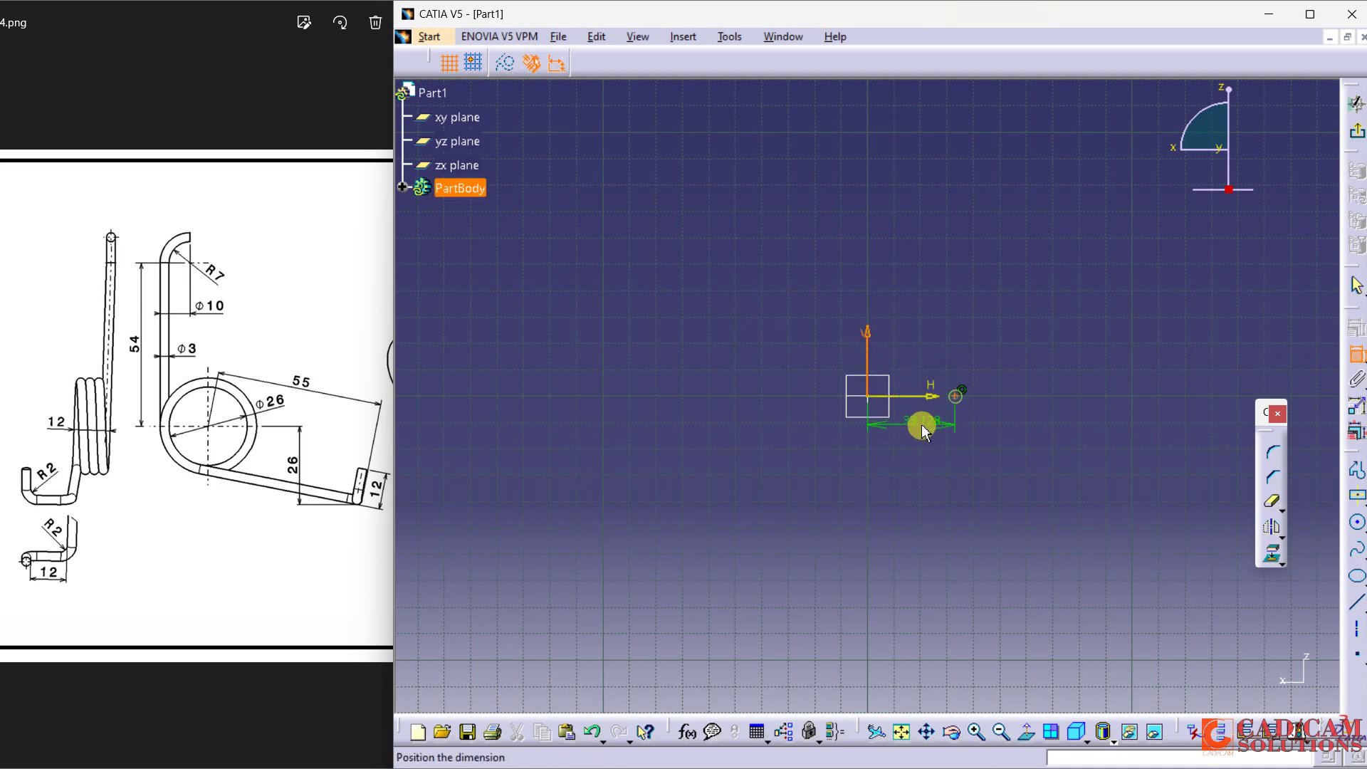
{"action": "left_click", "coordinate": [921, 424]}
{"action": "double_click", "coordinate": [925, 422]}
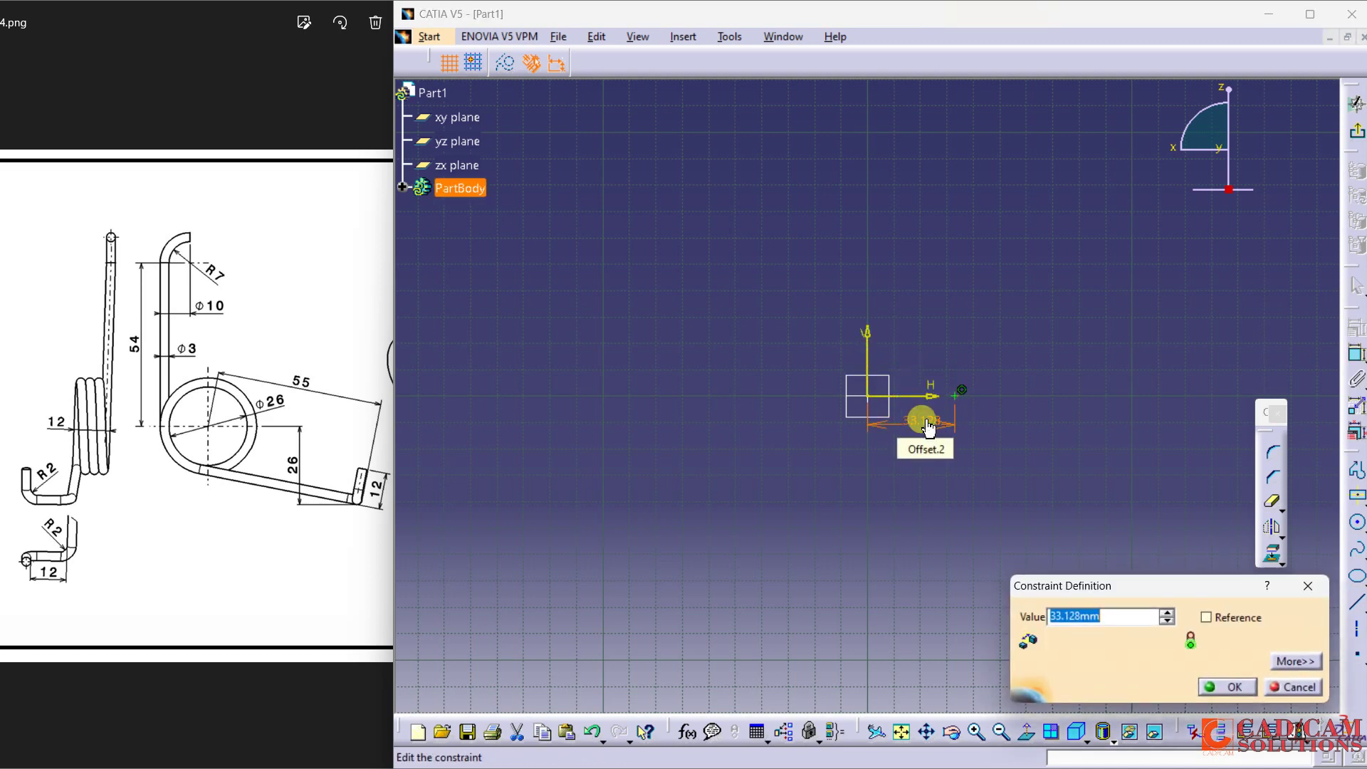
{"action": "type", "text": "14.5"}
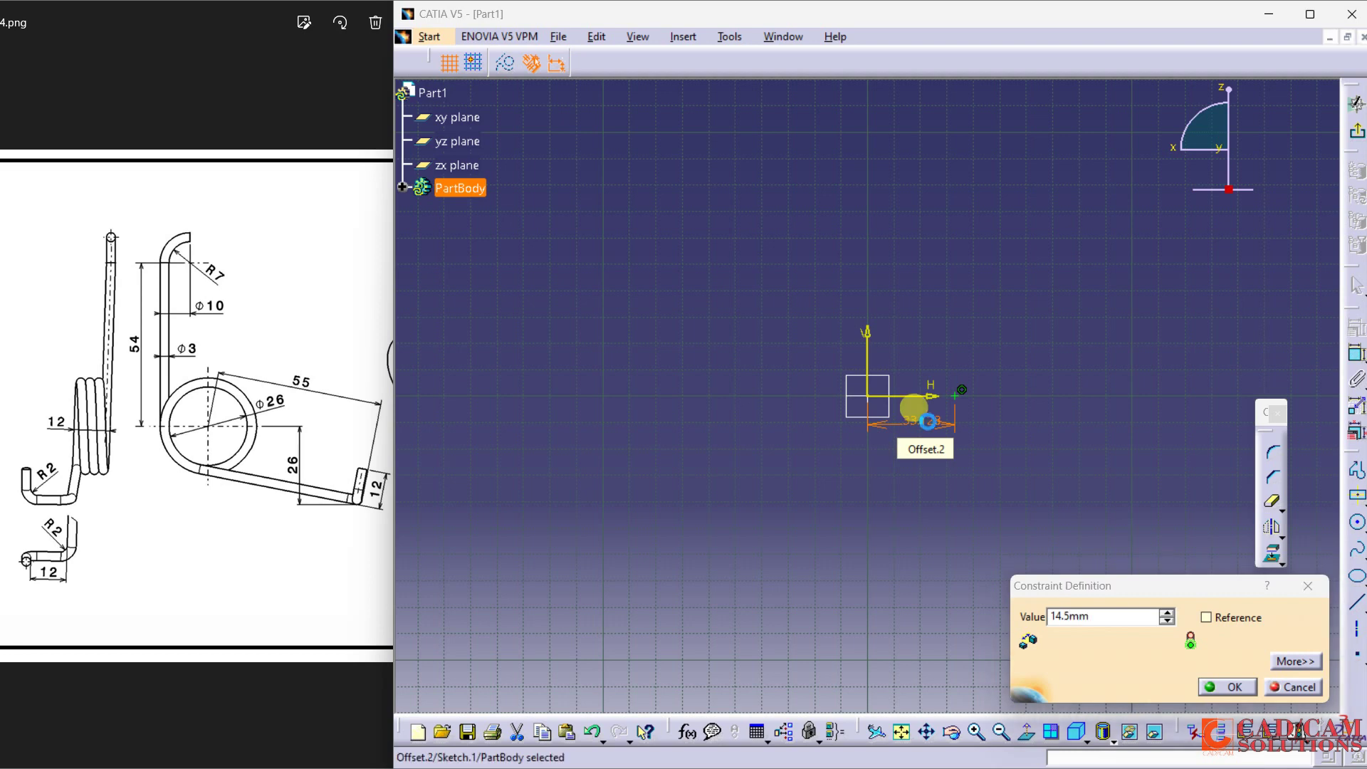
{"action": "key", "text": "Return"}
{"action": "left_click", "coordinate": [1351, 131]}
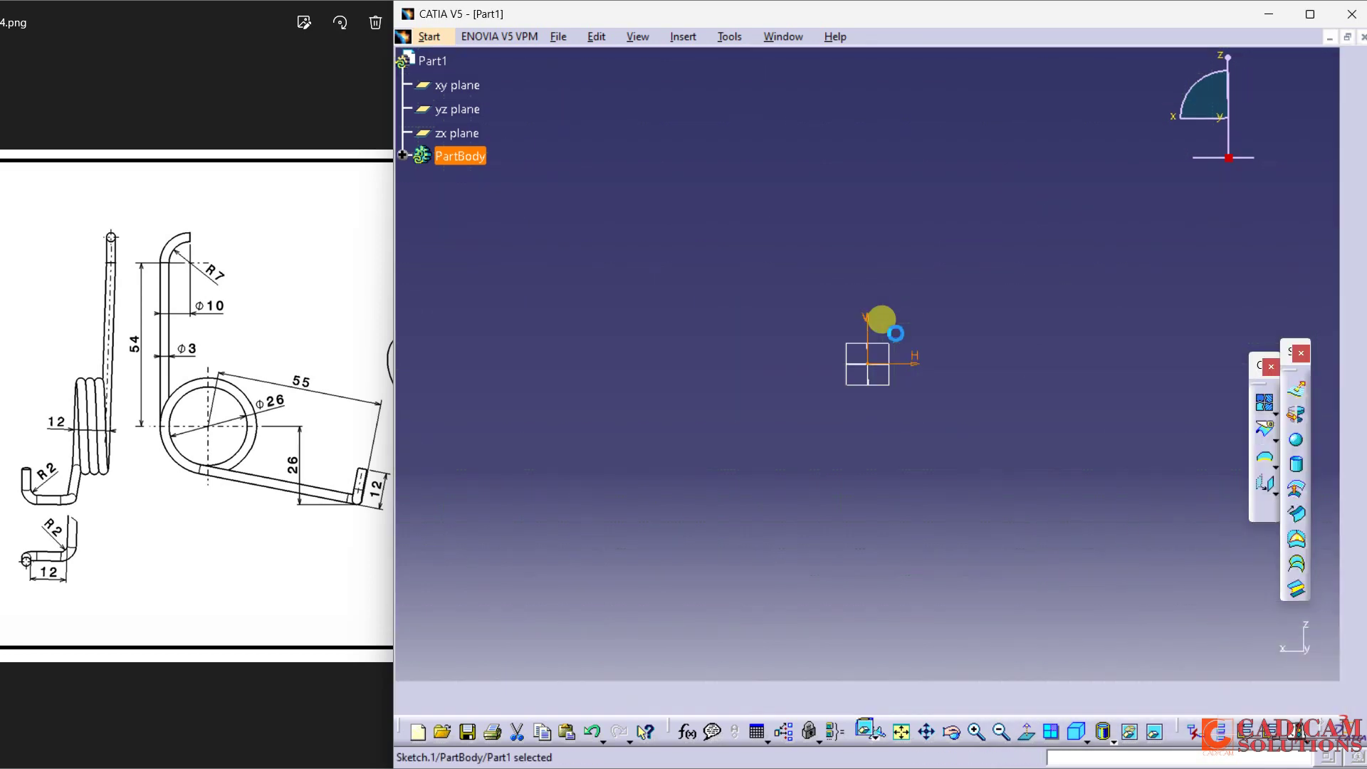
Start a helix curve from the sketched point with the Z Axis as its axis
{"action": "mouse_move", "coordinate": [915, 439]}
{"action": "middle_mouse_down"}
{"action": "mouse_move", "coordinate": [892, 461]}
{"action": "mouse_move", "coordinate": [738, 453]}
{"action": "mouse_move", "coordinate": [797, 296]}
{"action": "mouse_move", "coordinate": [952, 400]}
{"action": "middle_mouse_up"}
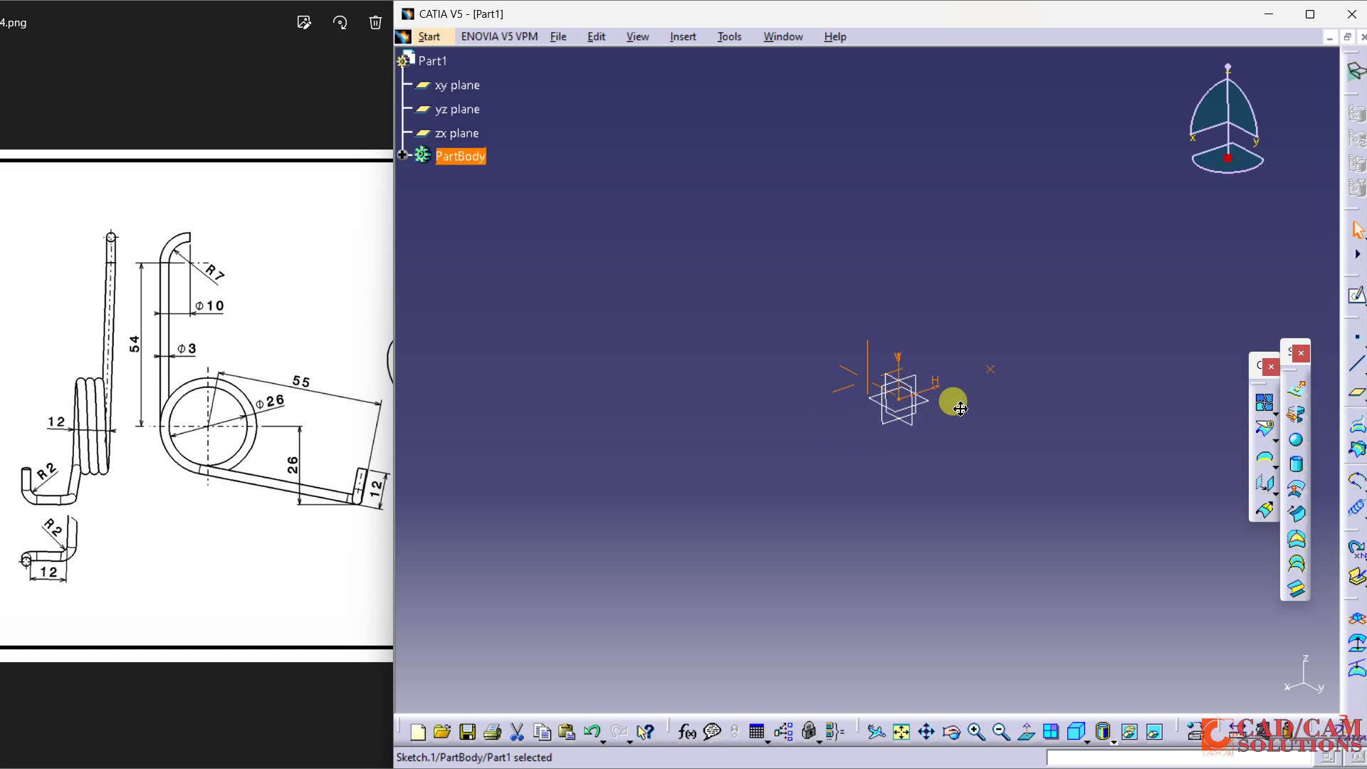
{"action": "left_click", "coordinate": [1356, 509]}
{"action": "middle_click_drag", "start_coordinate": [877, 520], "coordinate": [763, 495]}
{"action": "right_click", "coordinate": [1057, 443]}
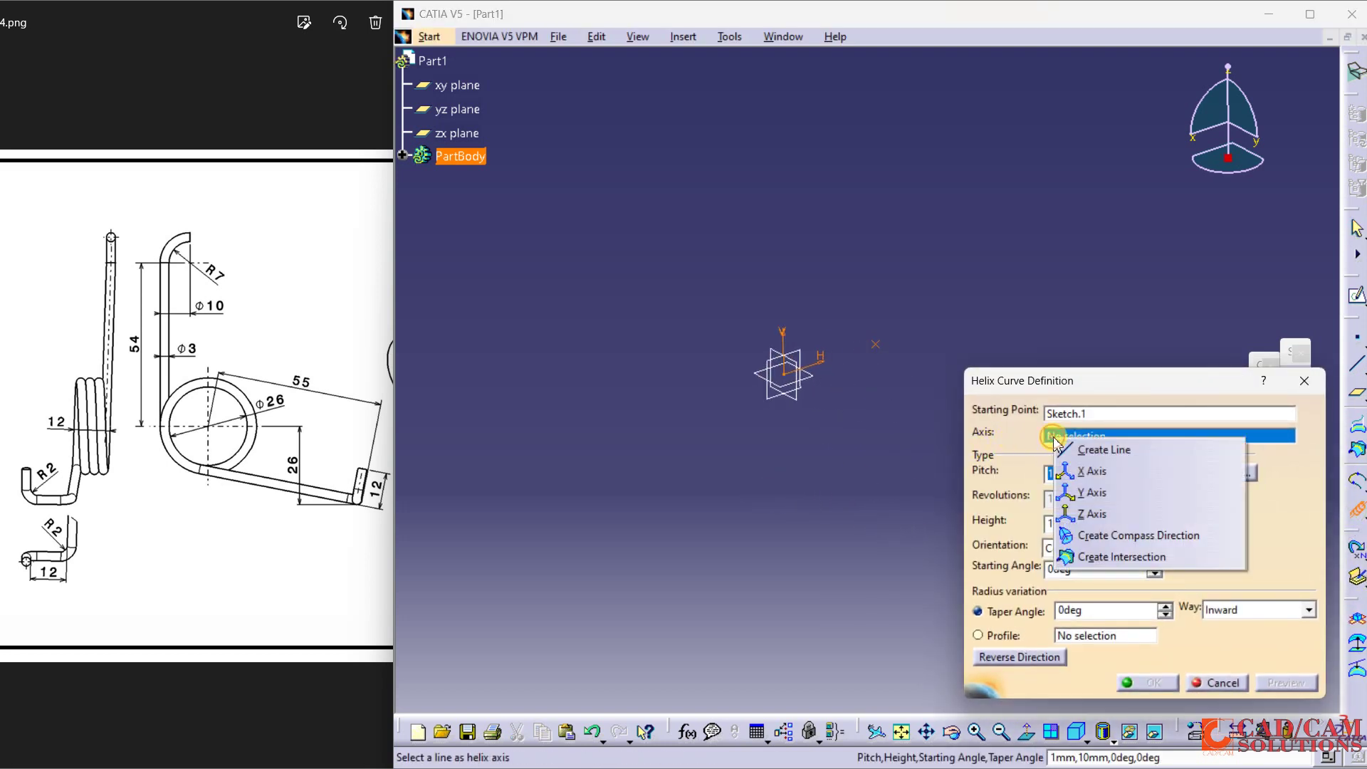
{"action": "left_click", "coordinate": [1082, 508]}
{"action": "middle_click_drag", "start_coordinate": [886, 450], "coordinate": [593, 484]}
{"action": "middle_click_drag", "start_coordinate": [1107, 276], "coordinate": [577, 446]}
{"action": "middle_click_drag", "start_coordinate": [807, 263], "coordinate": [929, 246]}
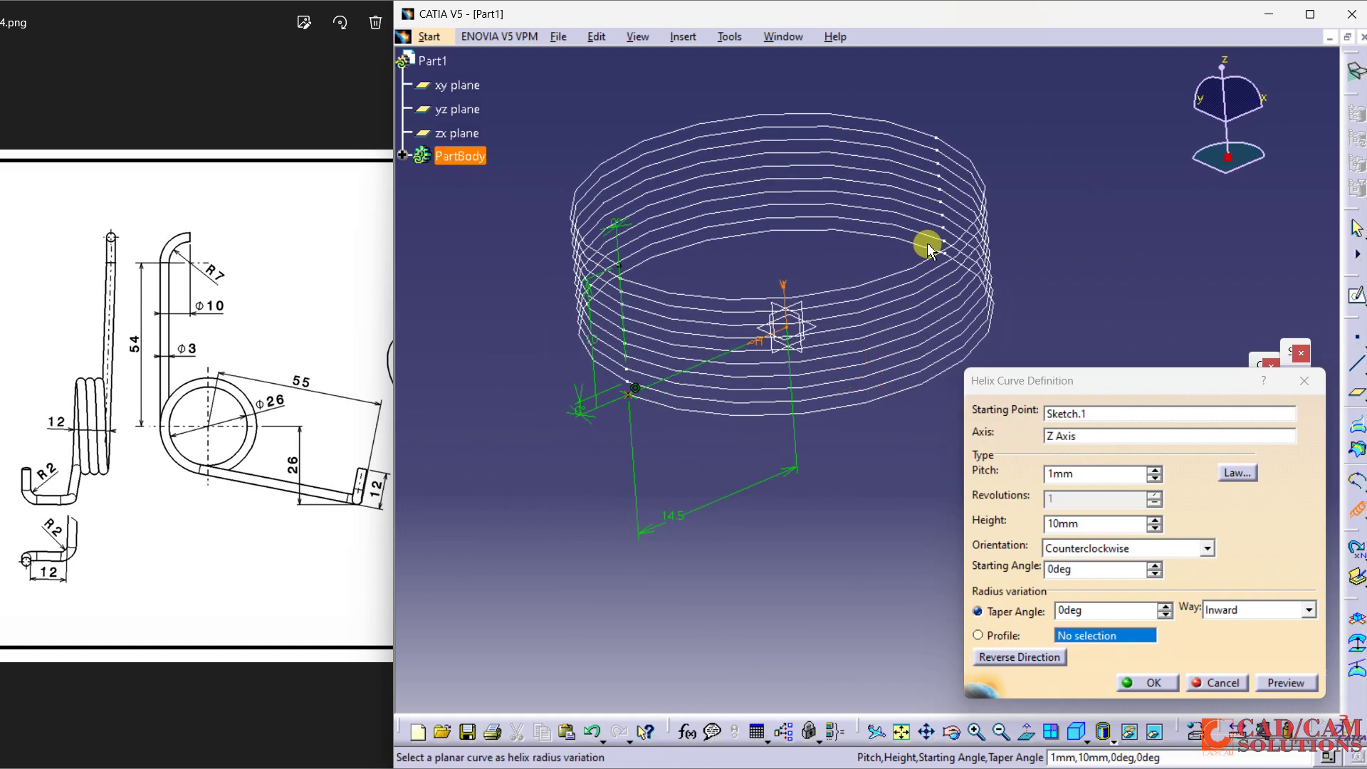
Set the helix height to 9 mm and pitch to 3 mm, and create the curve
{"action": "double_click", "coordinate": [1079, 475]}
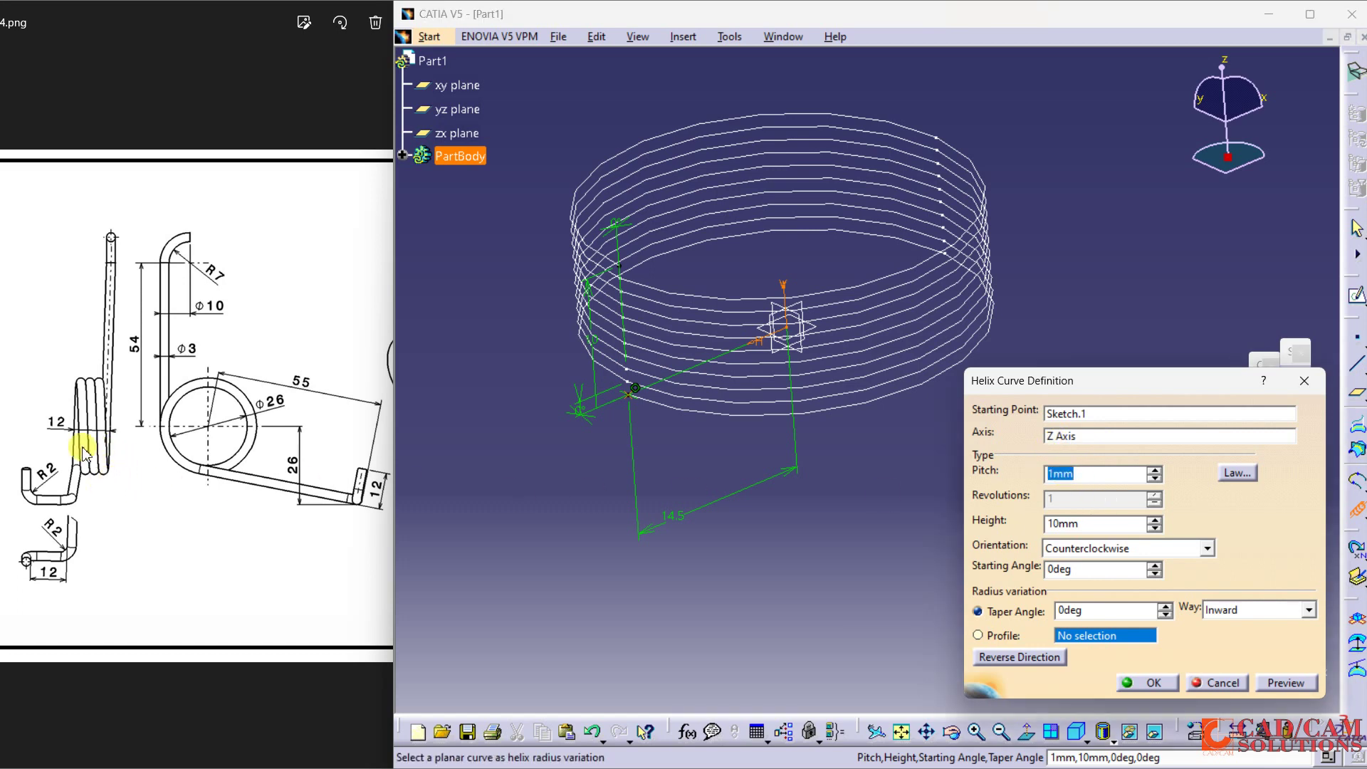
{"action": "left_click", "coordinate": [1093, 524]}
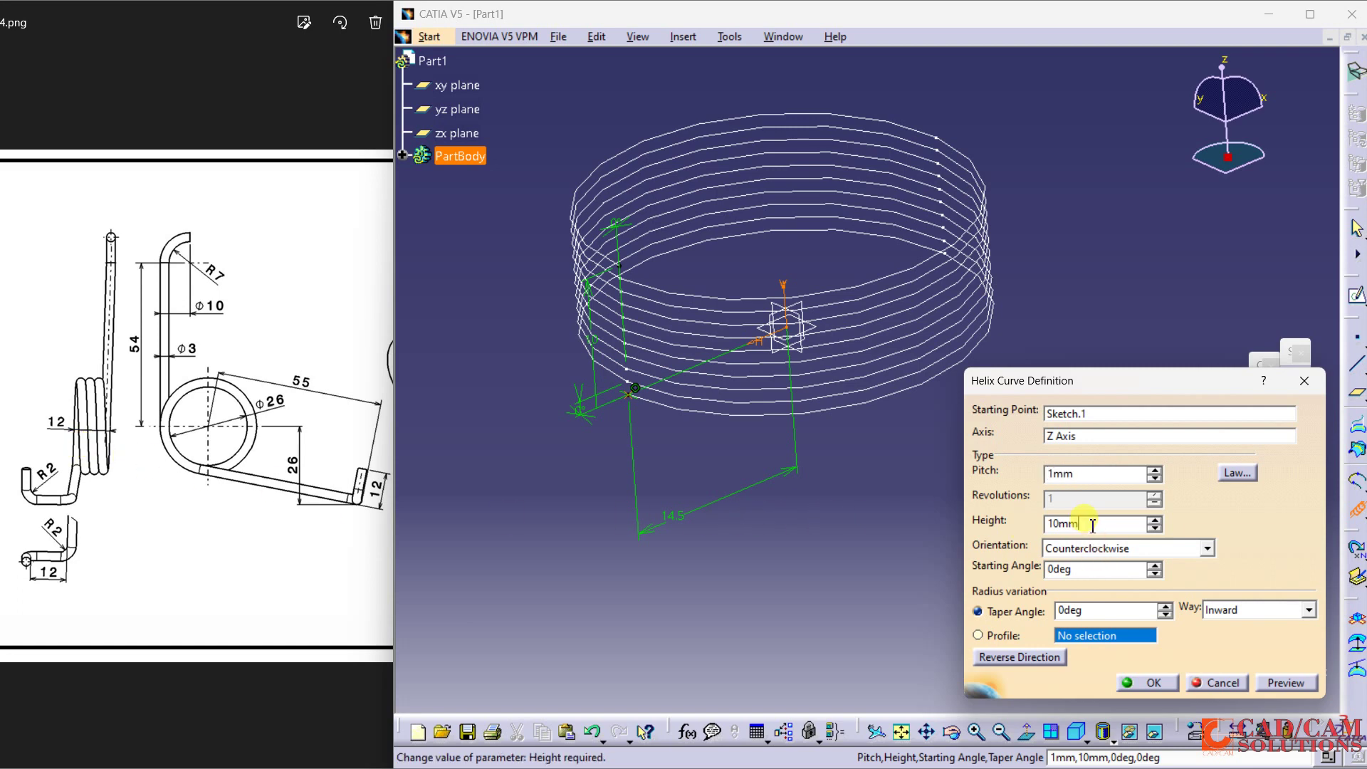
{"action": "type", "text": "9"}
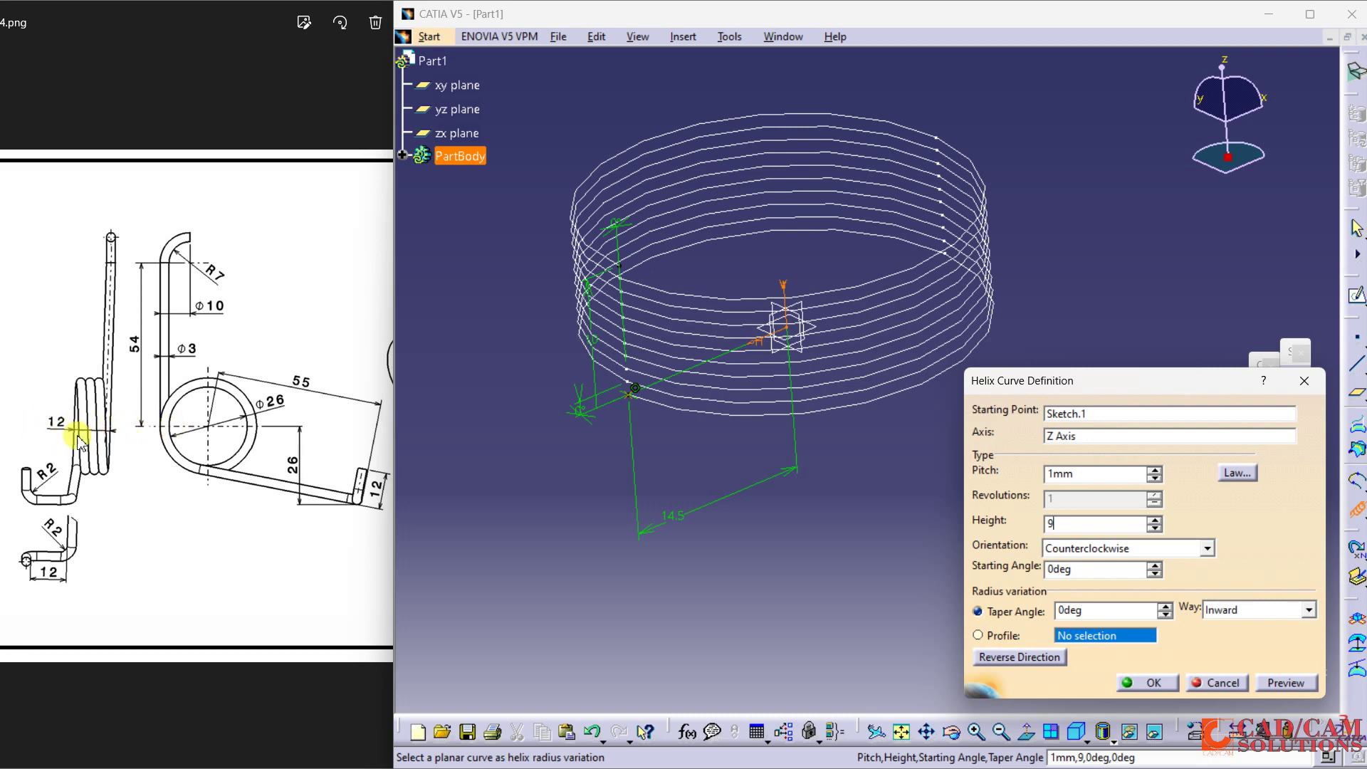
{"action": "left_click", "coordinate": [1075, 475]}
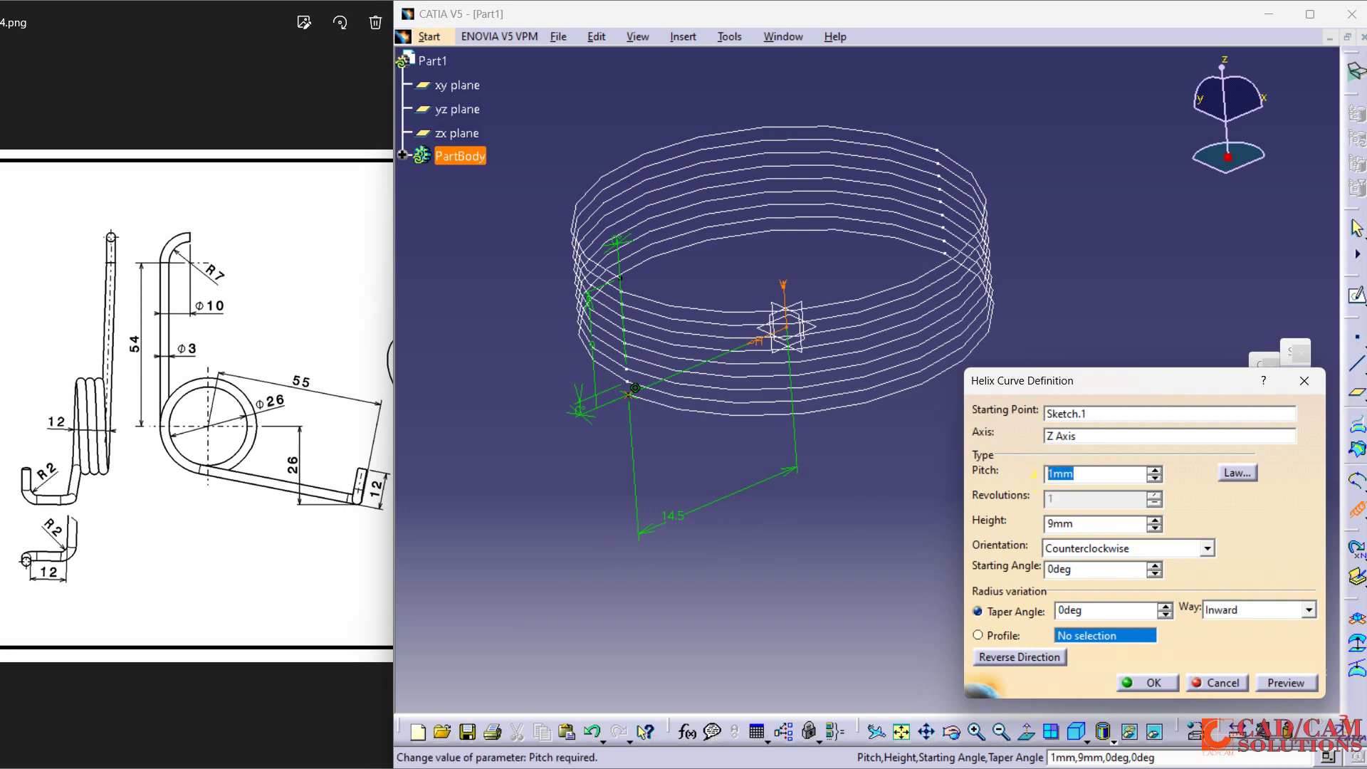
{"action": "type", "text": "3"}
{"action": "left_click", "coordinate": [1095, 570]}
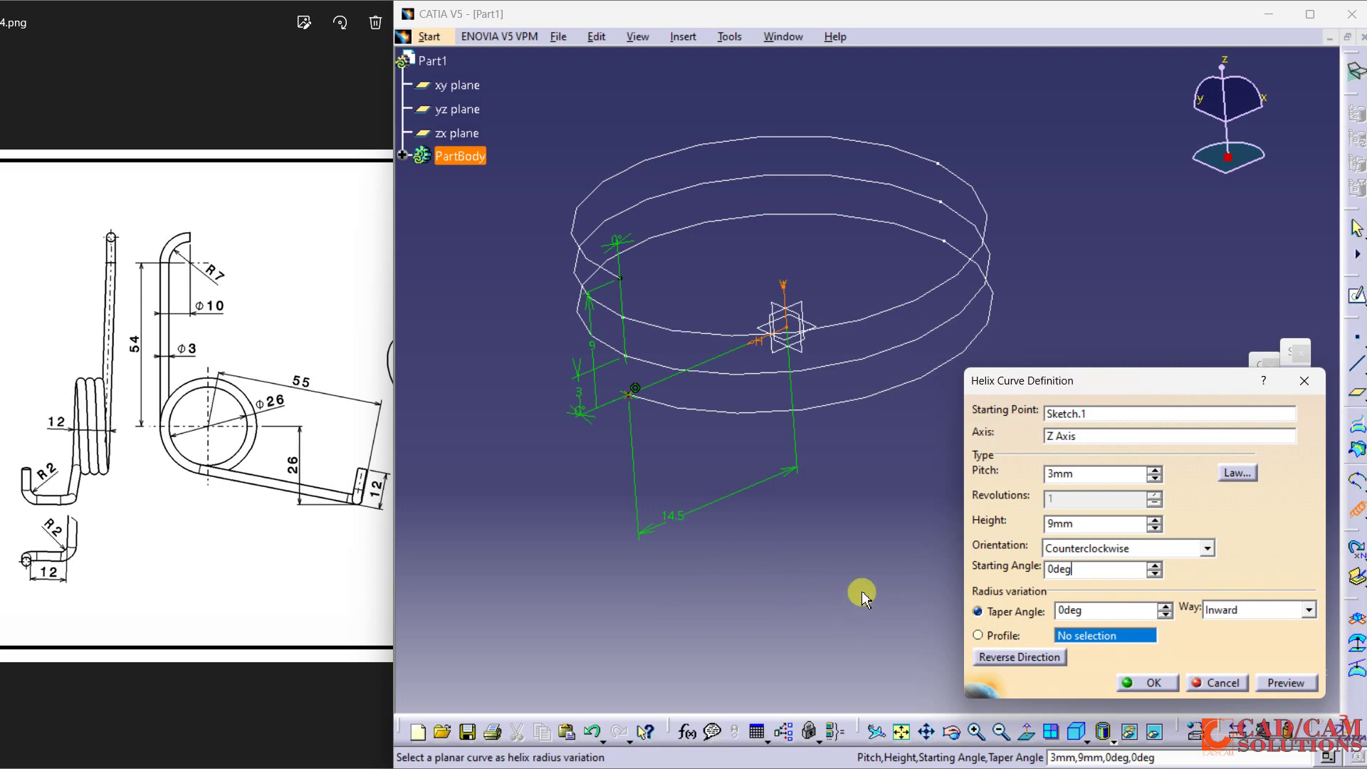
{"action": "left_click", "coordinate": [1144, 684]}
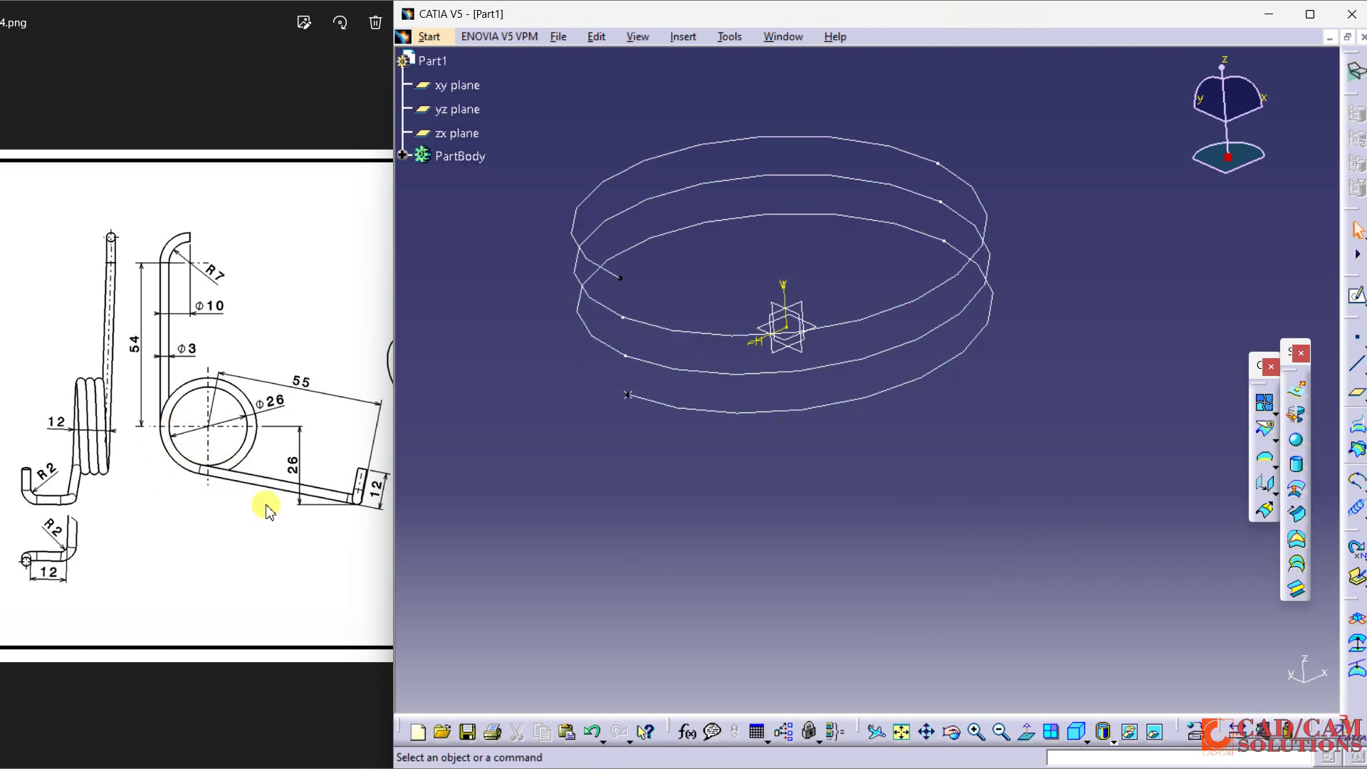
Extrapolate the helix from its upper end with tangent continuity by about 53 mm to form a straight leg
{"action": "left_click", "coordinate": [243, 508]}
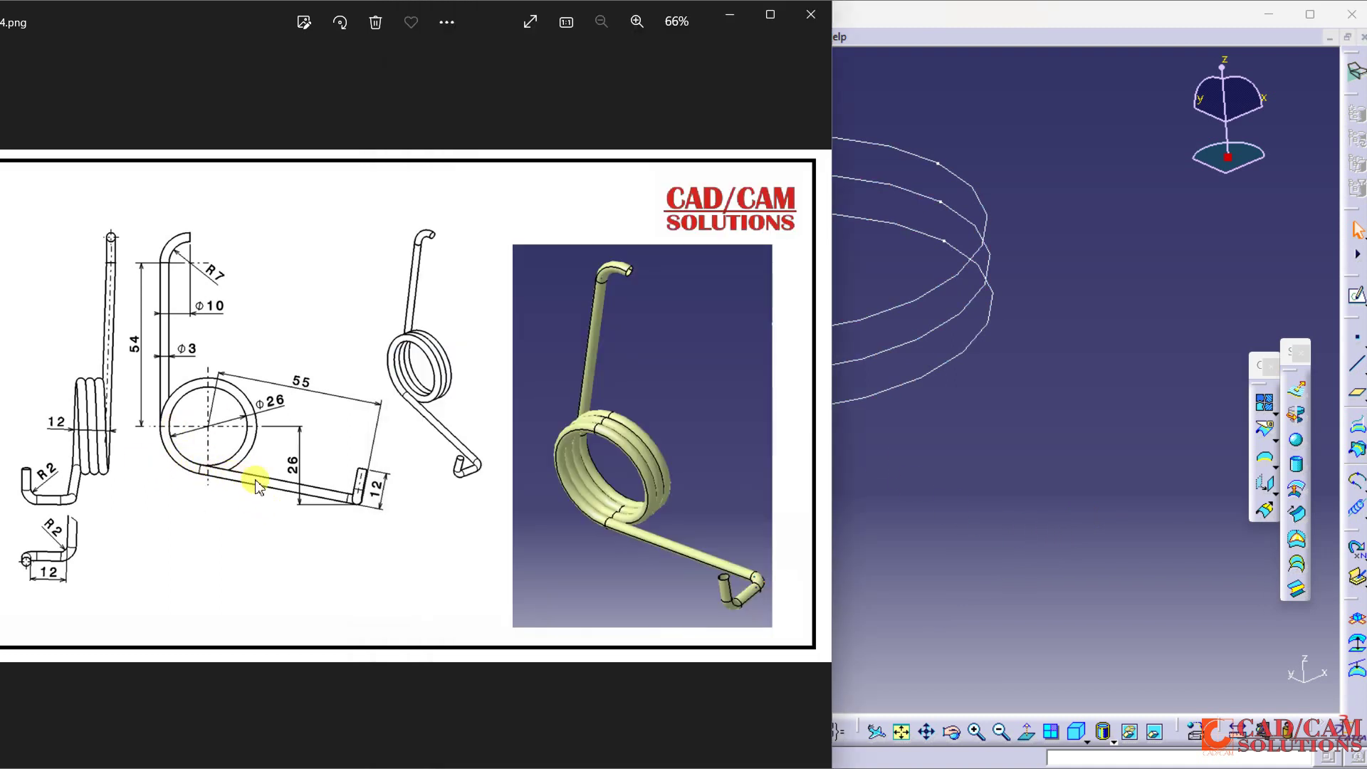
{"action": "left_click", "coordinate": [1006, 463]}
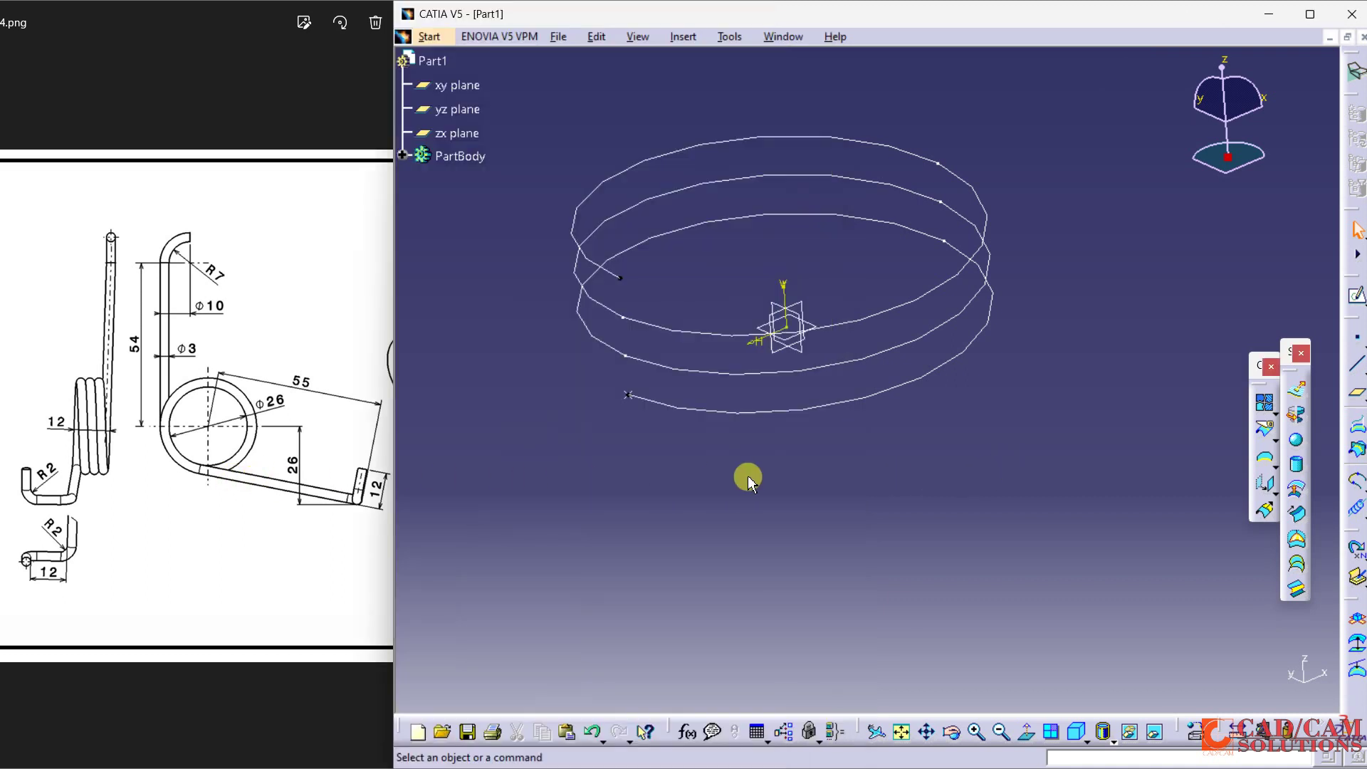
{"action": "left_click", "coordinate": [1265, 510]}
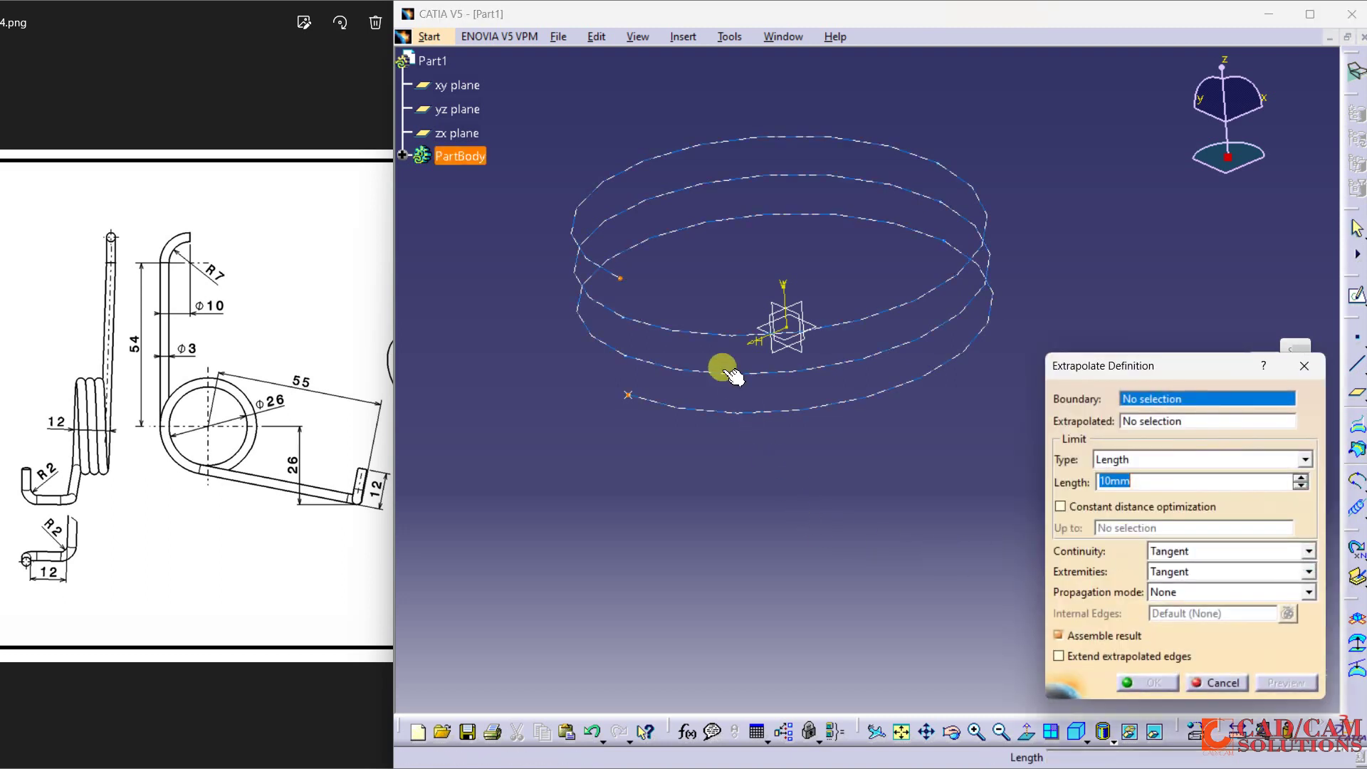
{"action": "left_click", "coordinate": [621, 279]}
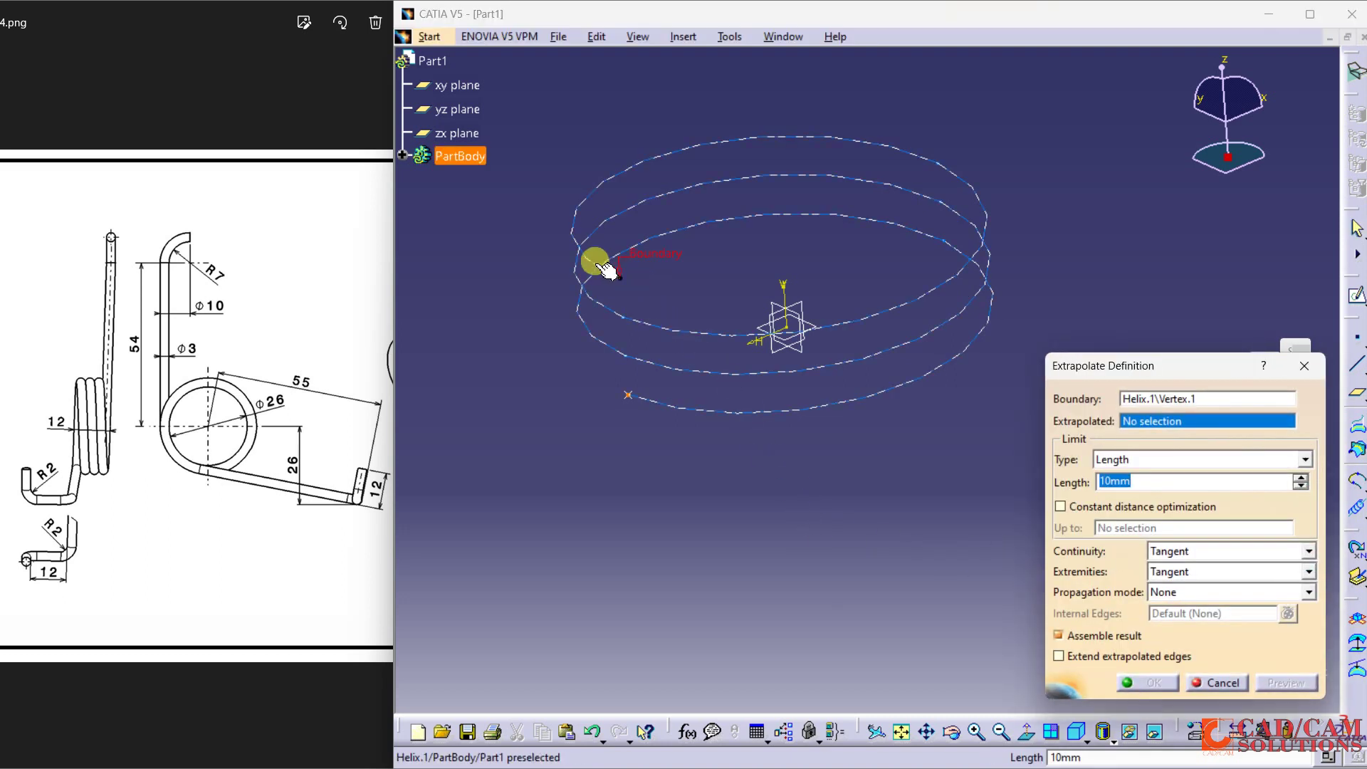
{"action": "left_click", "coordinate": [607, 276]}
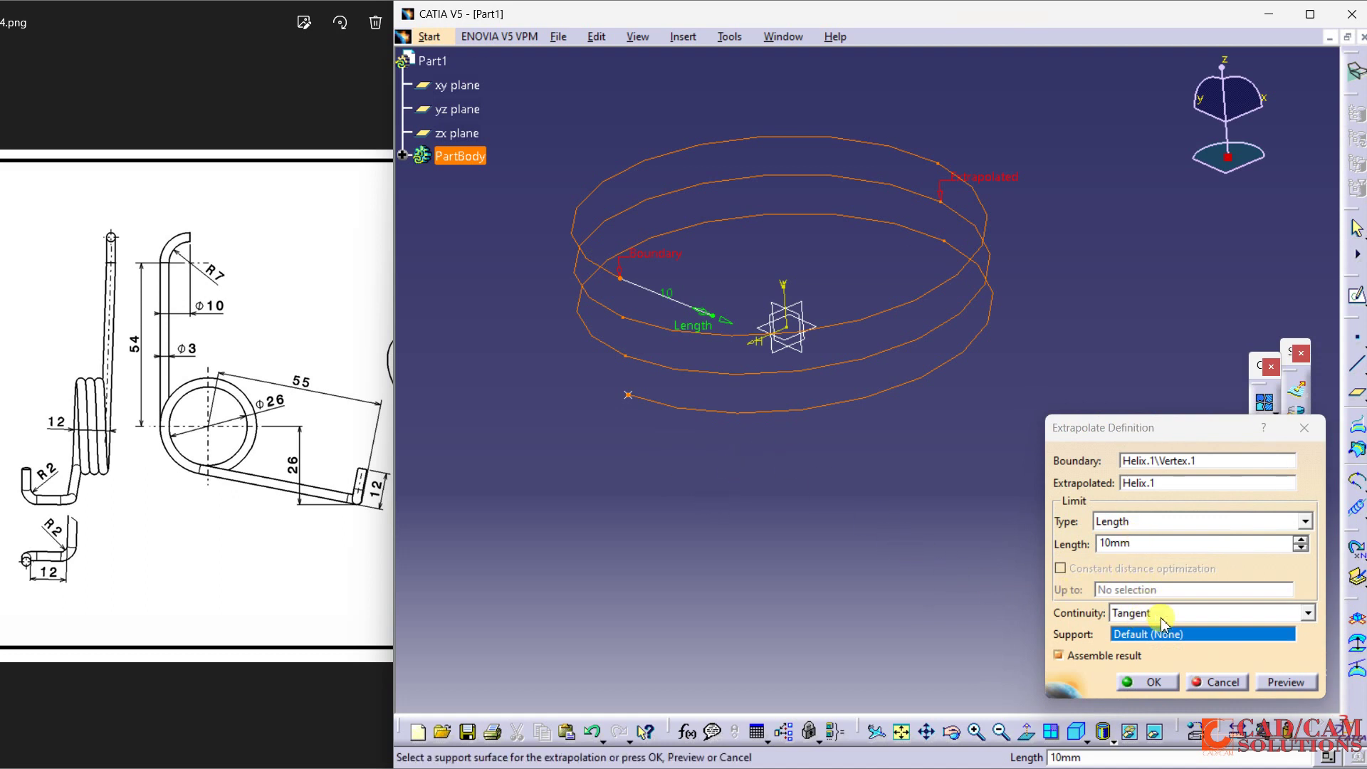
{"action": "double_click", "coordinate": [1149, 544]}
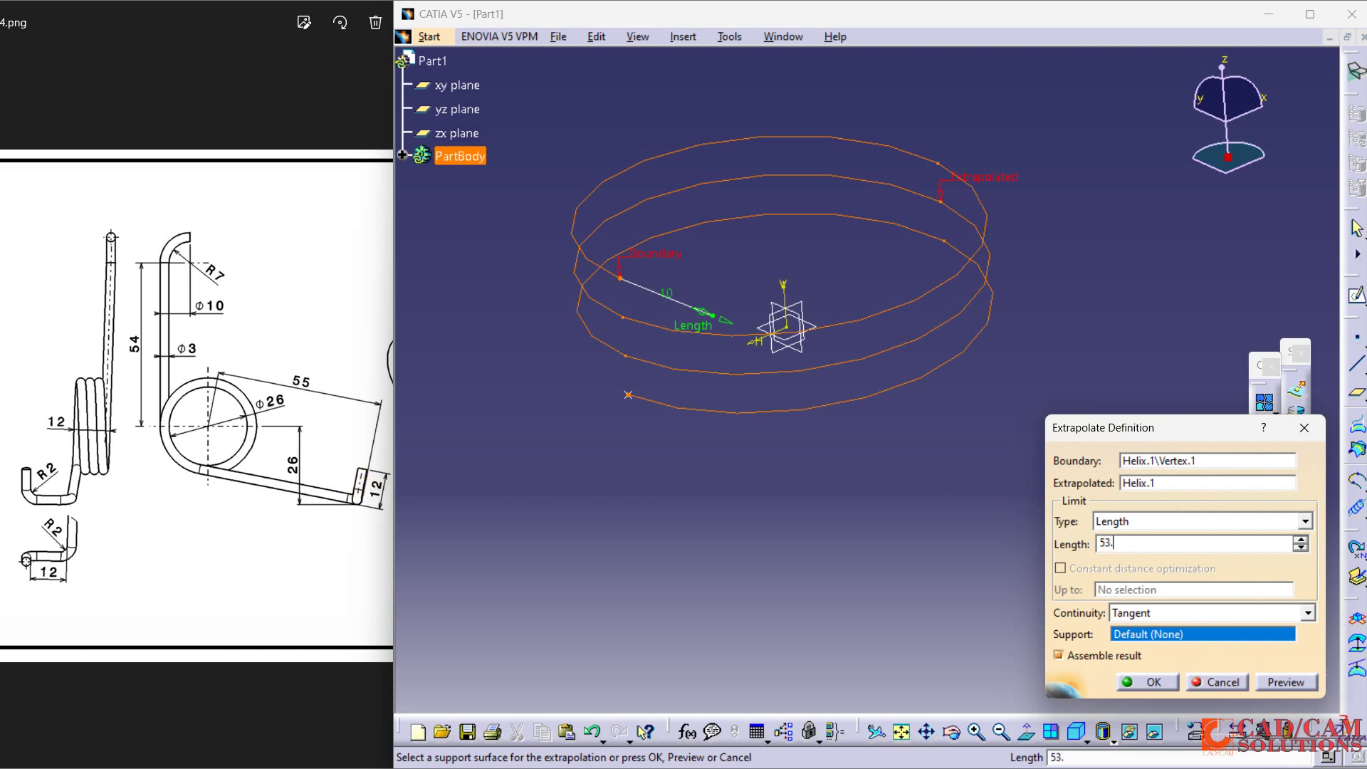
{"action": "key", "text": "Return"}
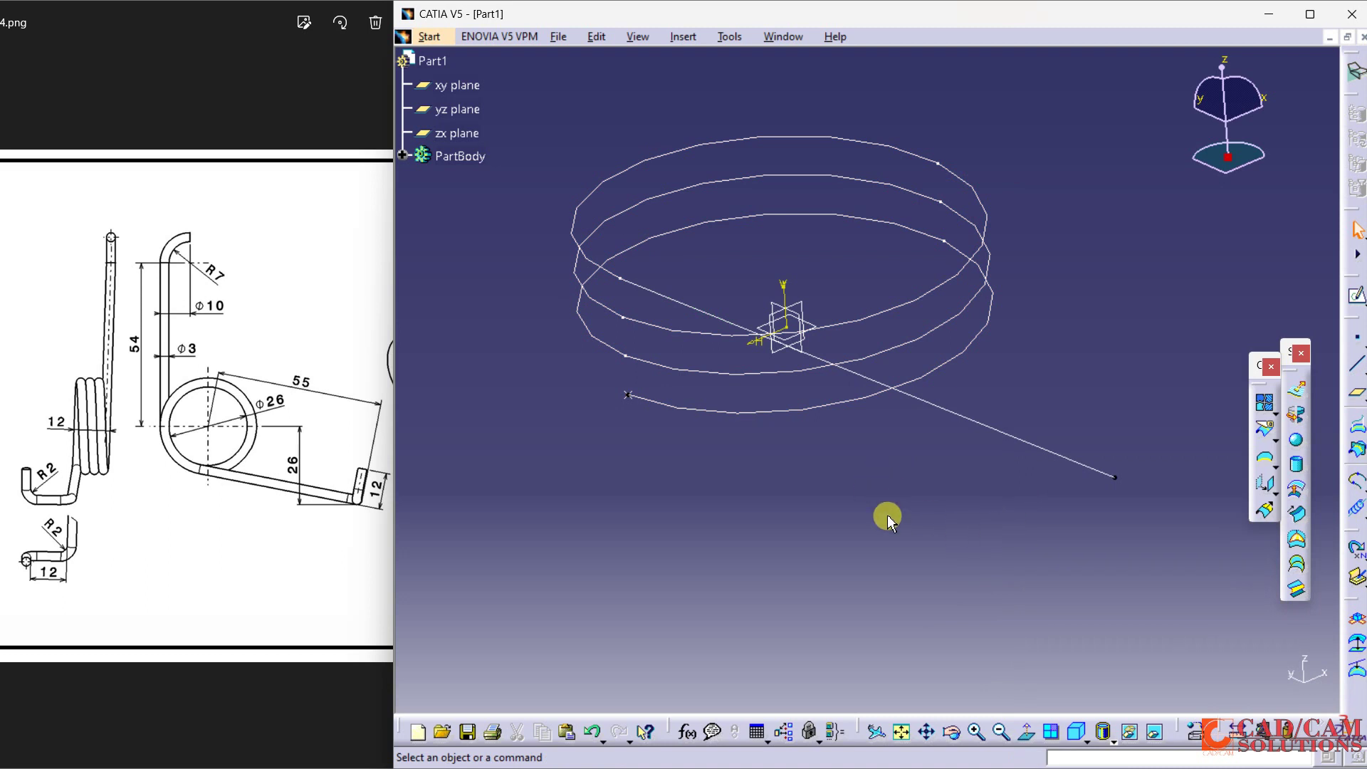
{"action": "middle_click_drag", "start_coordinate": [894, 550], "coordinate": [910, 614]}
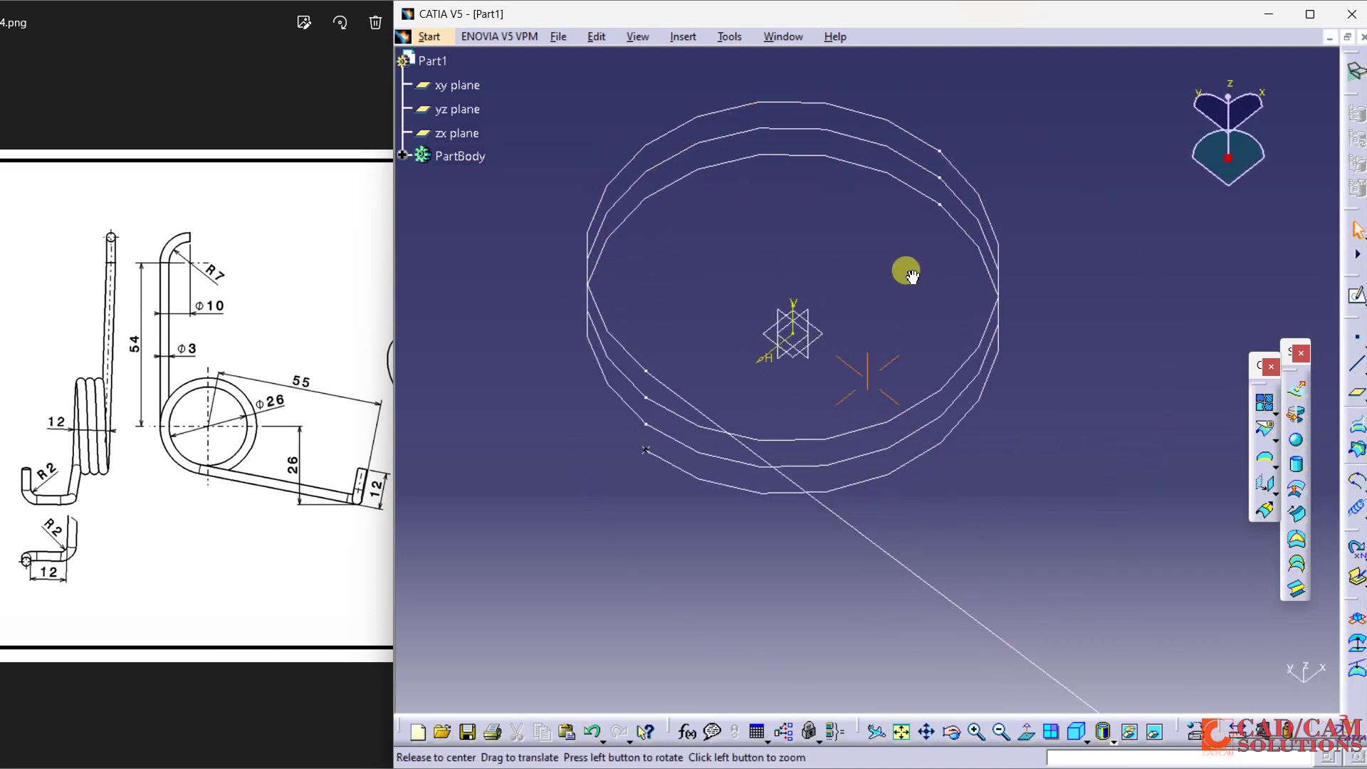
{"action": "middle_click_drag", "start_coordinate": [908, 269], "coordinate": [903, 362]}
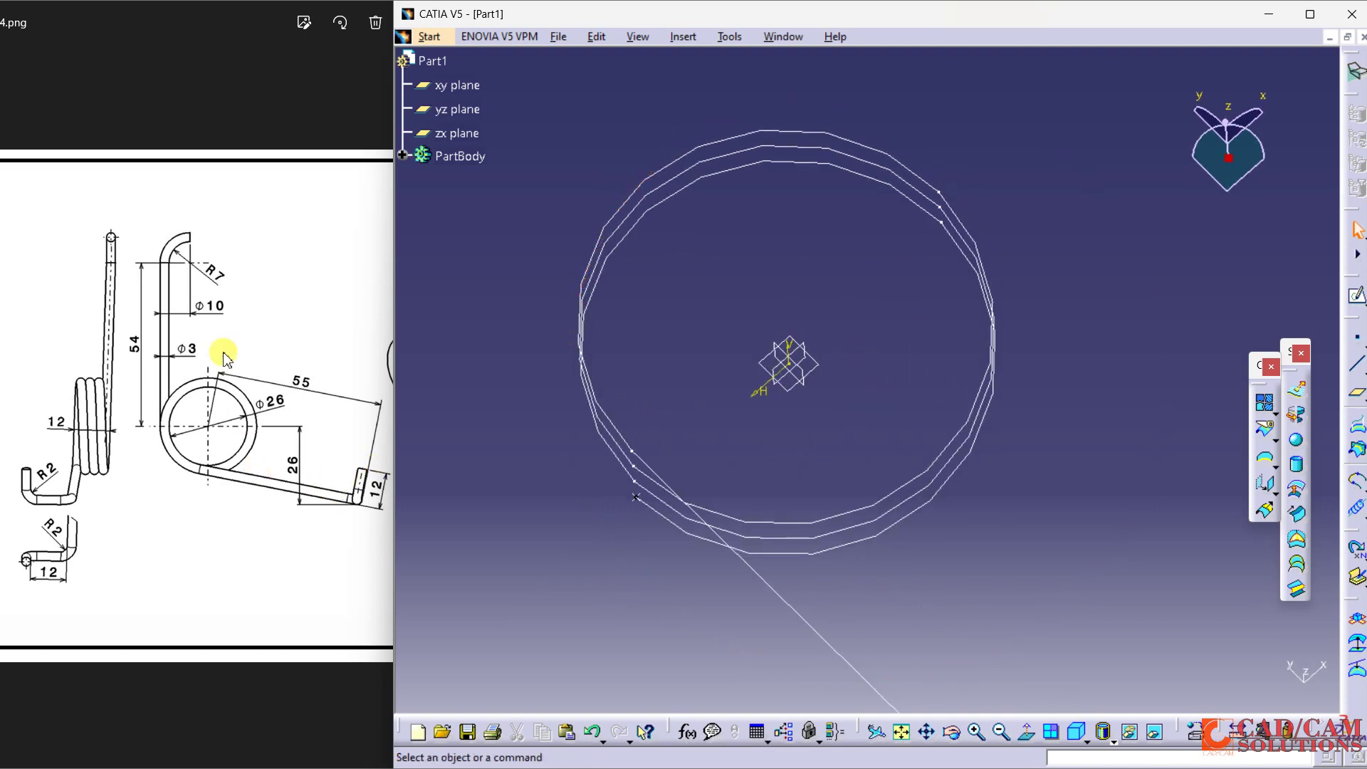
{"action": "mouse_move", "coordinate": [733, 367]}
{"action": "middle_mouse_down"}
{"action": "mouse_move", "coordinate": [773, 541]}
{"action": "mouse_move", "coordinate": [781, 512]}
{"action": "middle_mouse_up"}
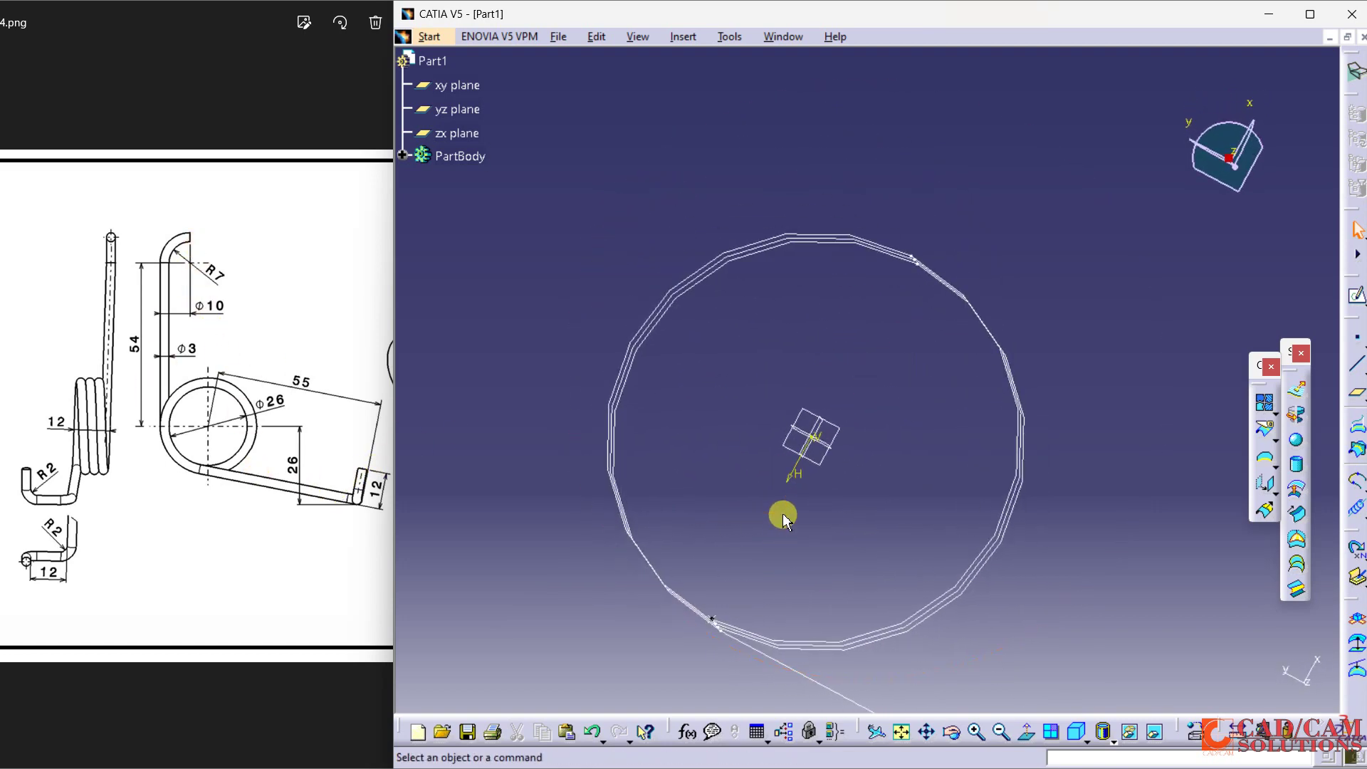
{"action": "left_click", "coordinate": [837, 429]}
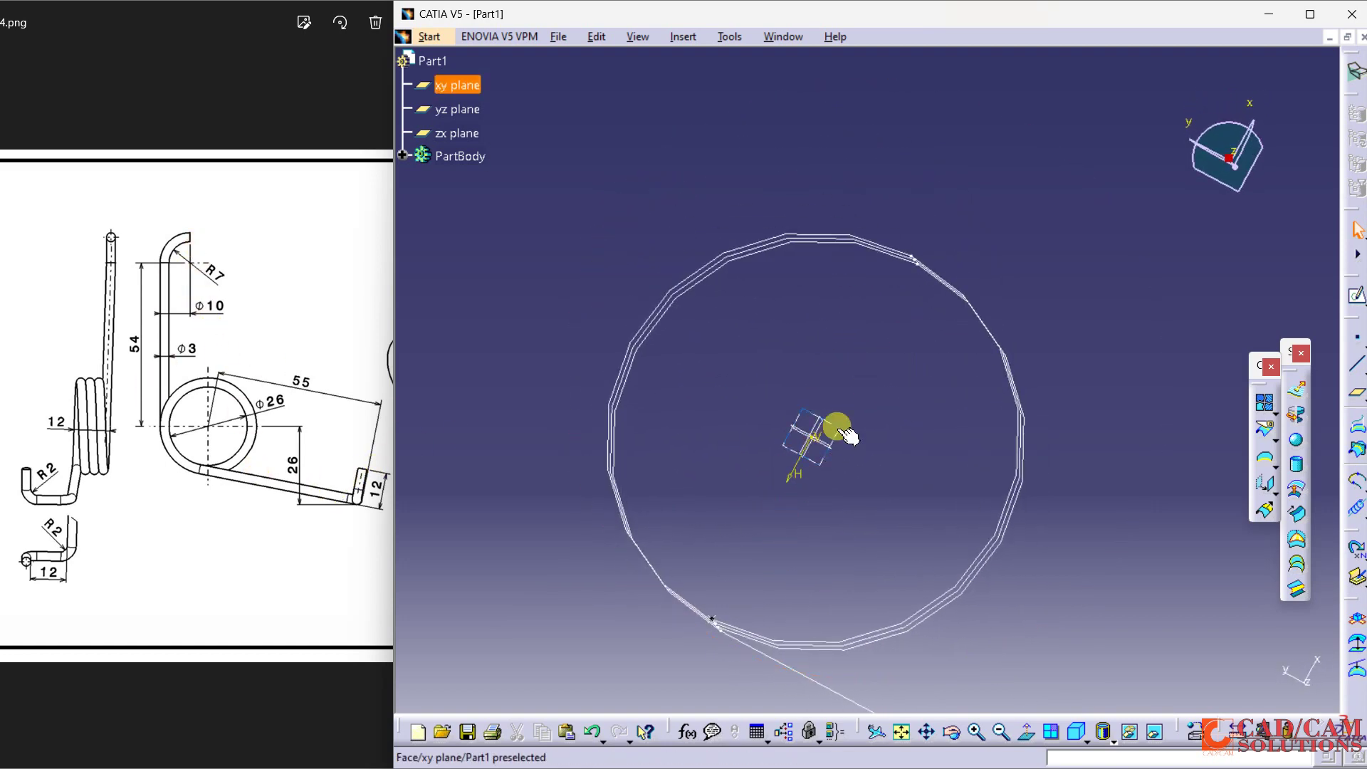
{"action": "left_click", "coordinate": [1357, 296]}
{"action": "mouse_move", "coordinate": [834, 456]}
{"action": "middle_mouse_down"}
{"action": "mouse_move", "coordinate": [857, 278]}
{"action": "mouse_move", "coordinate": [857, 482]}
{"action": "mouse_move", "coordinate": [845, 434]}
{"action": "mouse_move", "coordinate": [860, 507]}
{"action": "middle_mouse_up"}
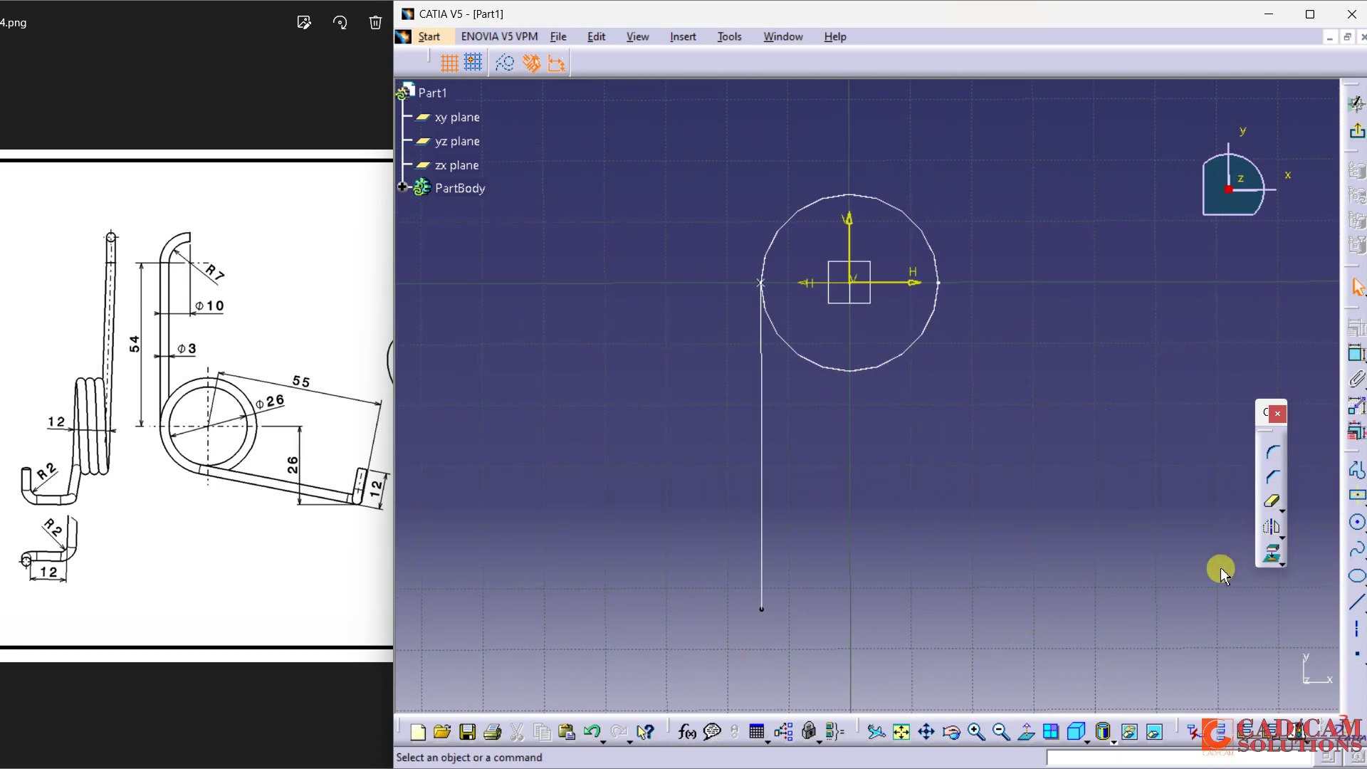
{"action": "left_click", "coordinate": [1356, 130]}
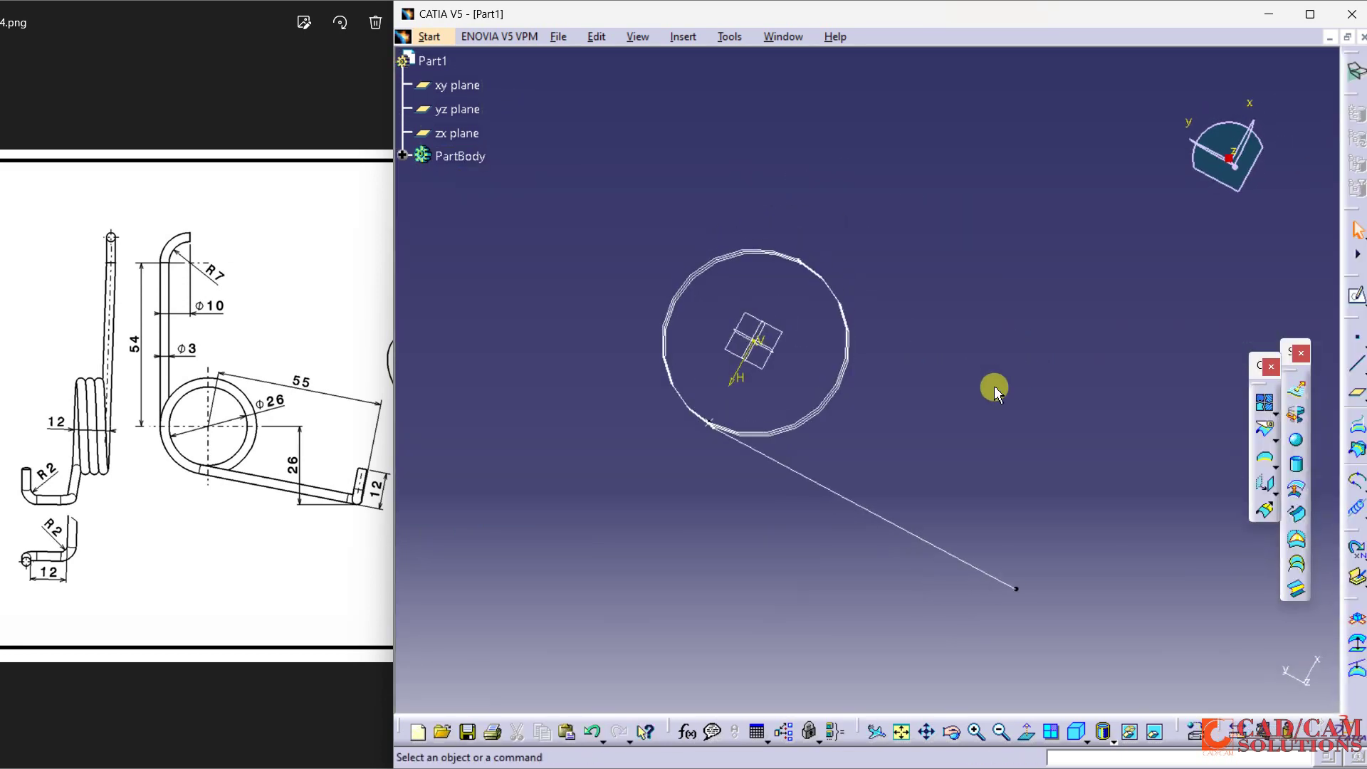
Create a positioned sketch on the xy plane with both the H and V directions reversed
{"action": "middle_click_drag", "start_coordinate": [968, 405], "coordinate": [963, 335]}
{"action": "middle_click_drag", "start_coordinate": [826, 503], "coordinate": [871, 475]}
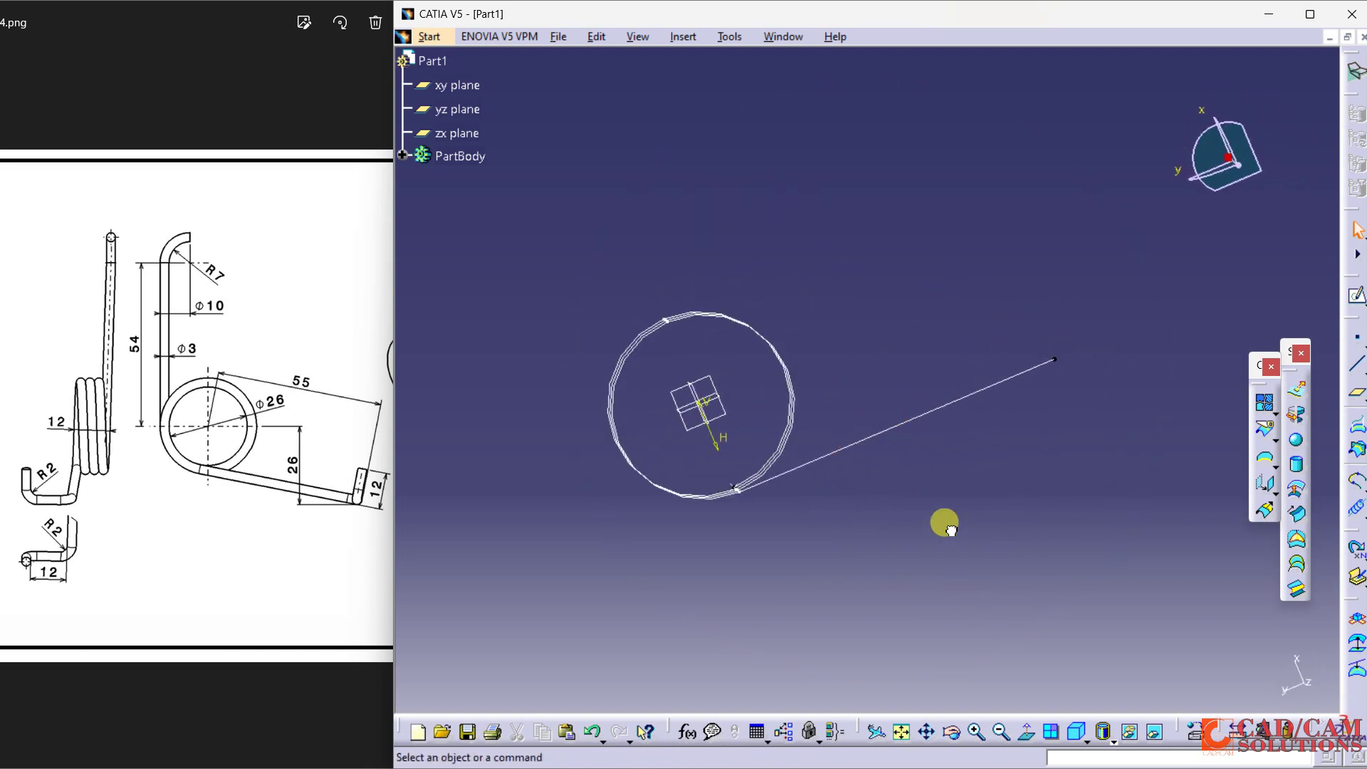
{"action": "left_click", "coordinate": [1360, 308]}
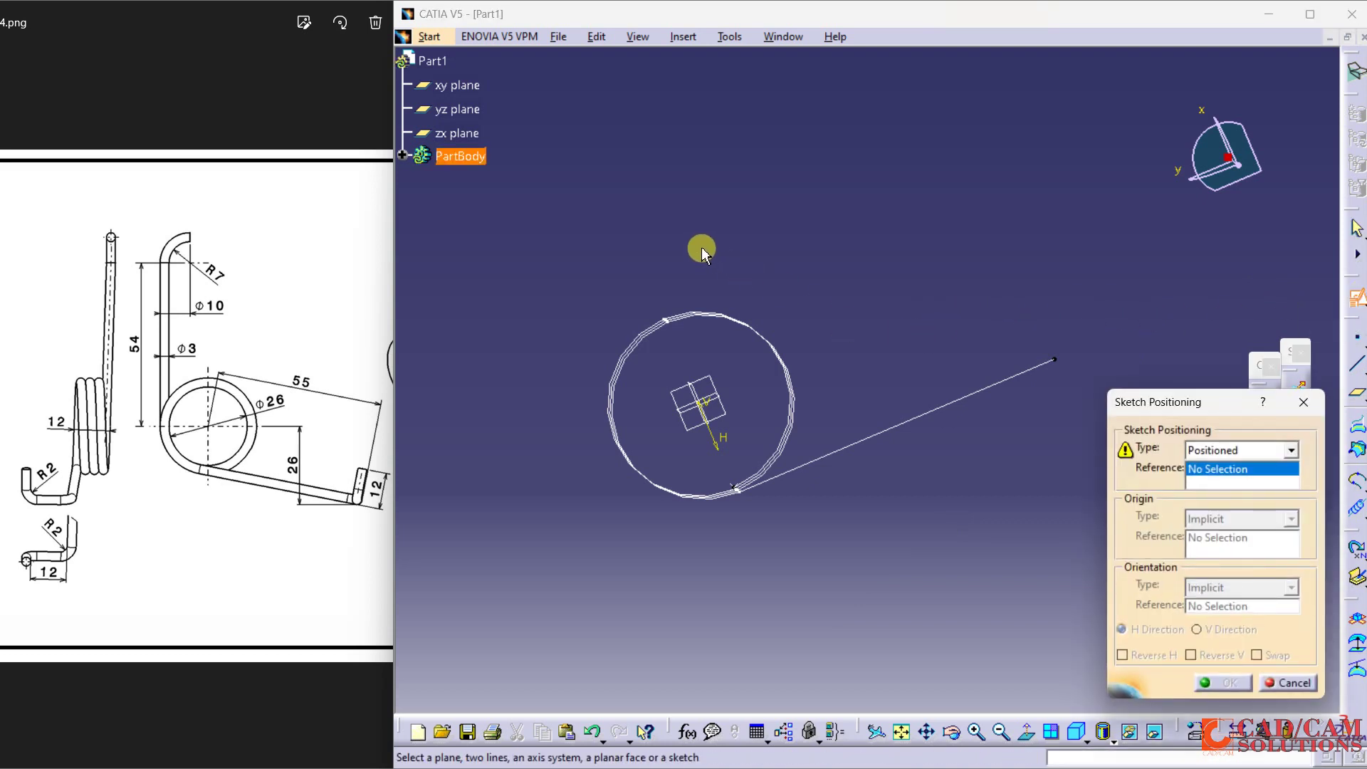
{"action": "mouse_move", "coordinate": [703, 247]}
{"action": "middle_mouse_down"}
{"action": "mouse_move", "coordinate": [616, 309]}
{"action": "mouse_move", "coordinate": [732, 513]}
{"action": "mouse_move", "coordinate": [955, 299]}
{"action": "mouse_move", "coordinate": [818, 284]}
{"action": "mouse_move", "coordinate": [830, 232]}
{"action": "middle_mouse_up"}
{"action": "left_click", "coordinate": [833, 404]}
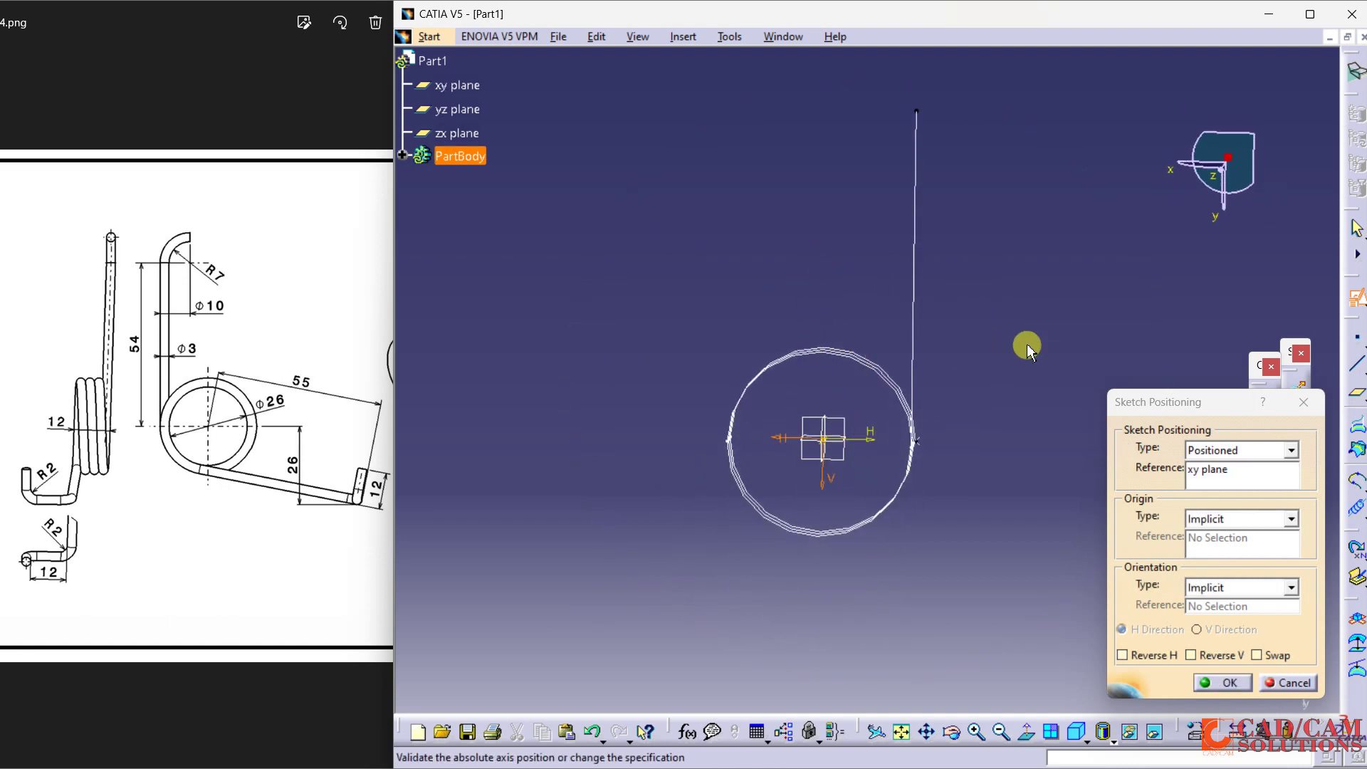
{"action": "left_click", "coordinate": [1161, 656]}
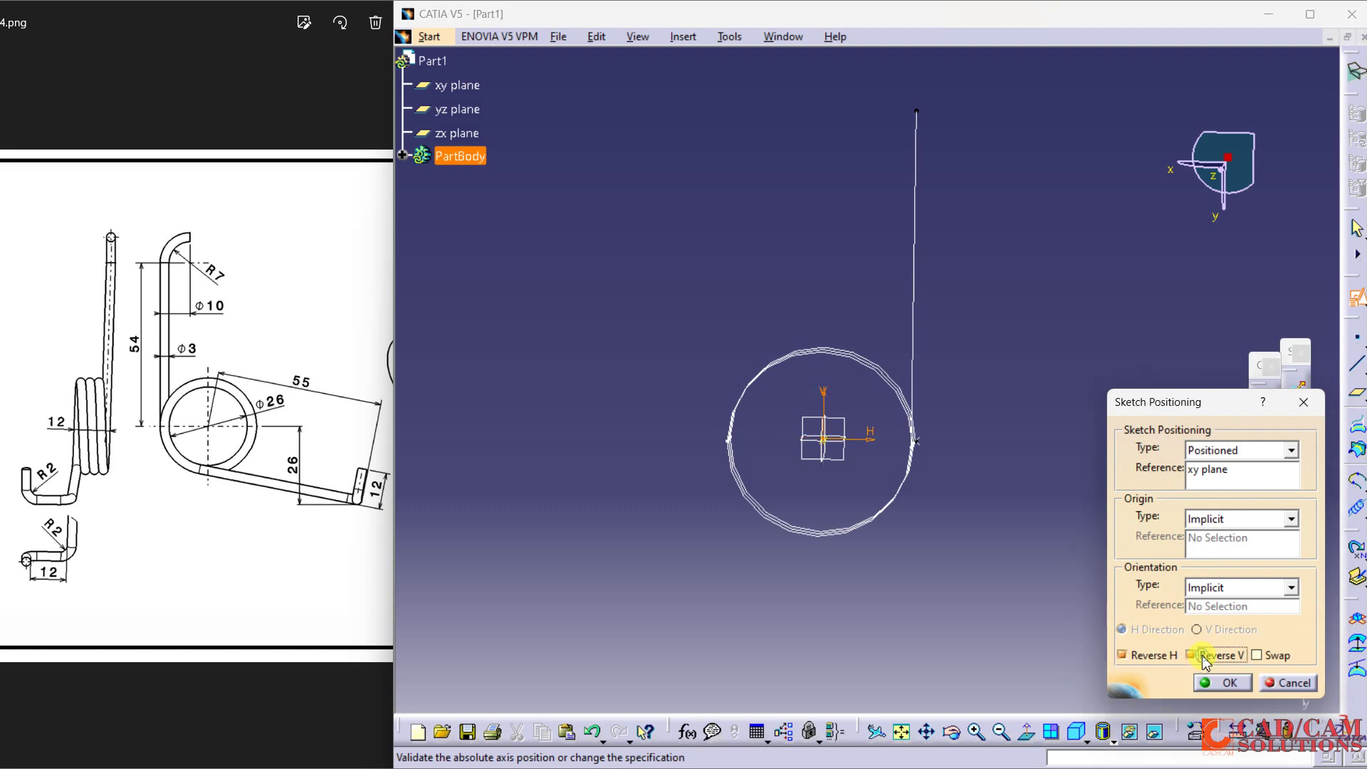
{"action": "left_click", "coordinate": [1208, 684]}
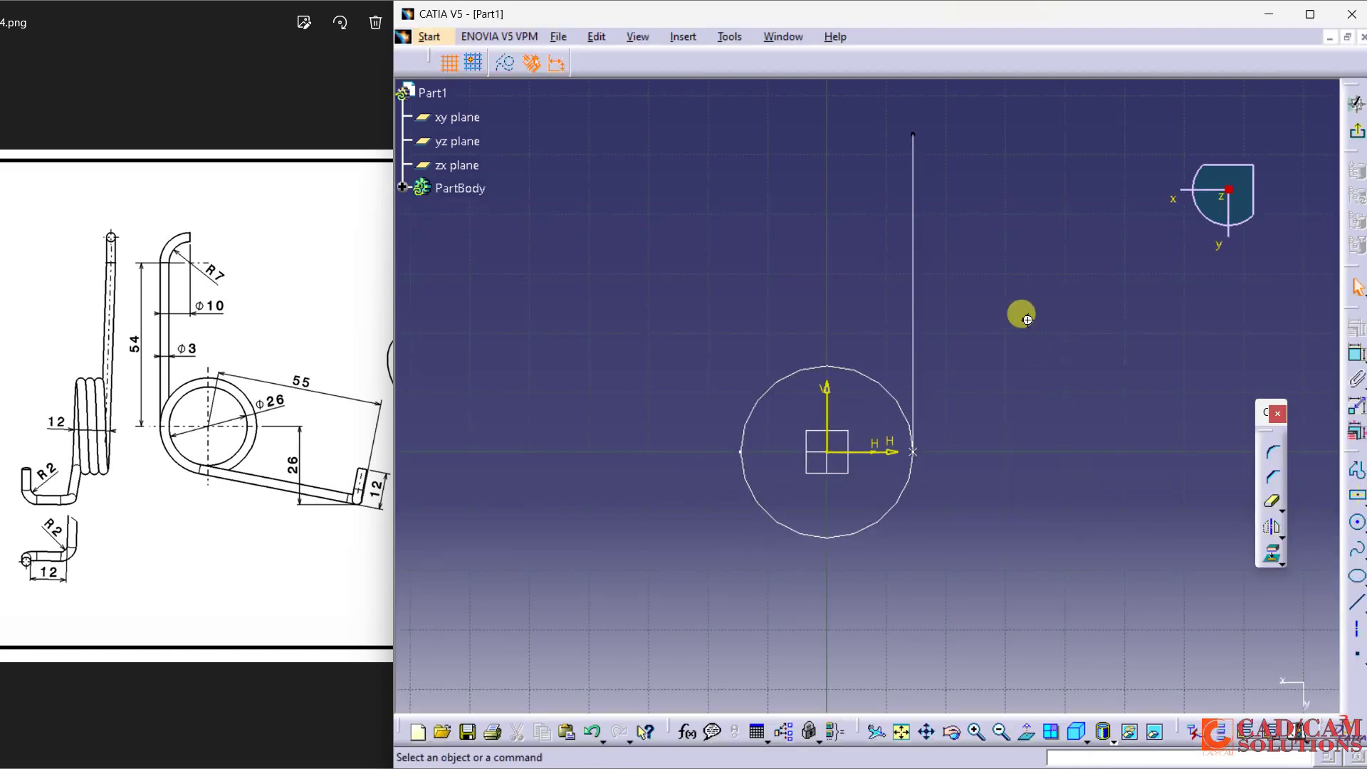
Sketch a circle centred on the origin, passing near the outer end of the straight leg
{"action": "left_click", "coordinate": [1358, 524]}
{"action": "left_click", "coordinate": [824, 453]}
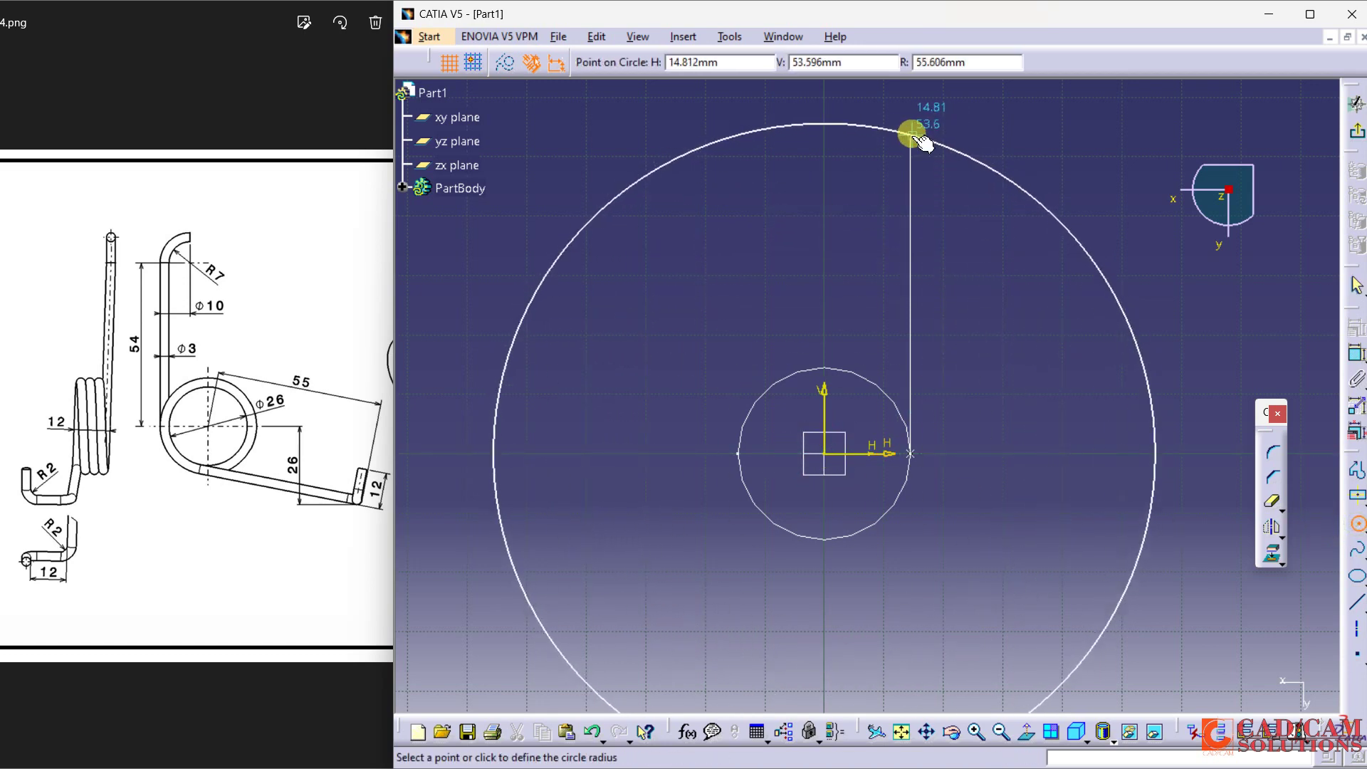
{"action": "left_click", "coordinate": [915, 169]}
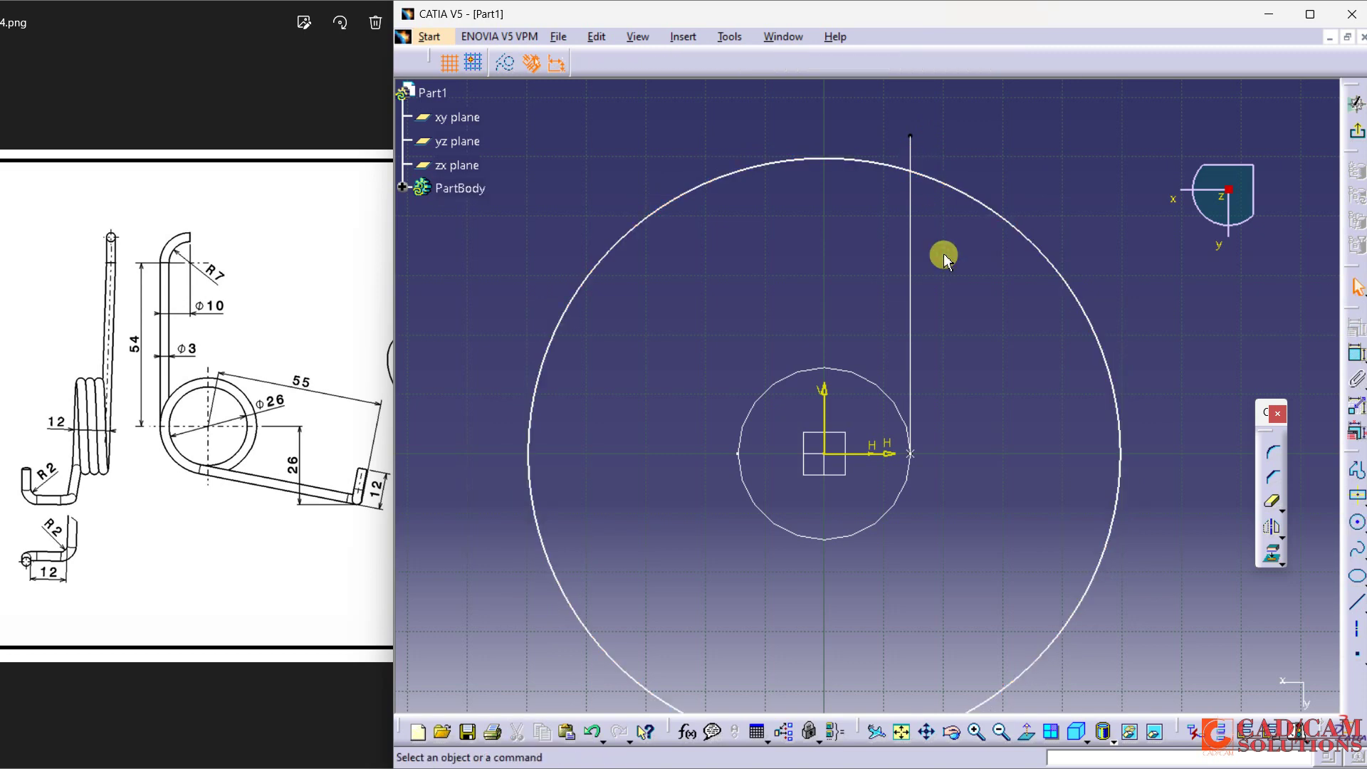
Constrain the large circle to be coincident with the outer endpoint of the straight leg
{"action": "left_click", "coordinate": [908, 134]}
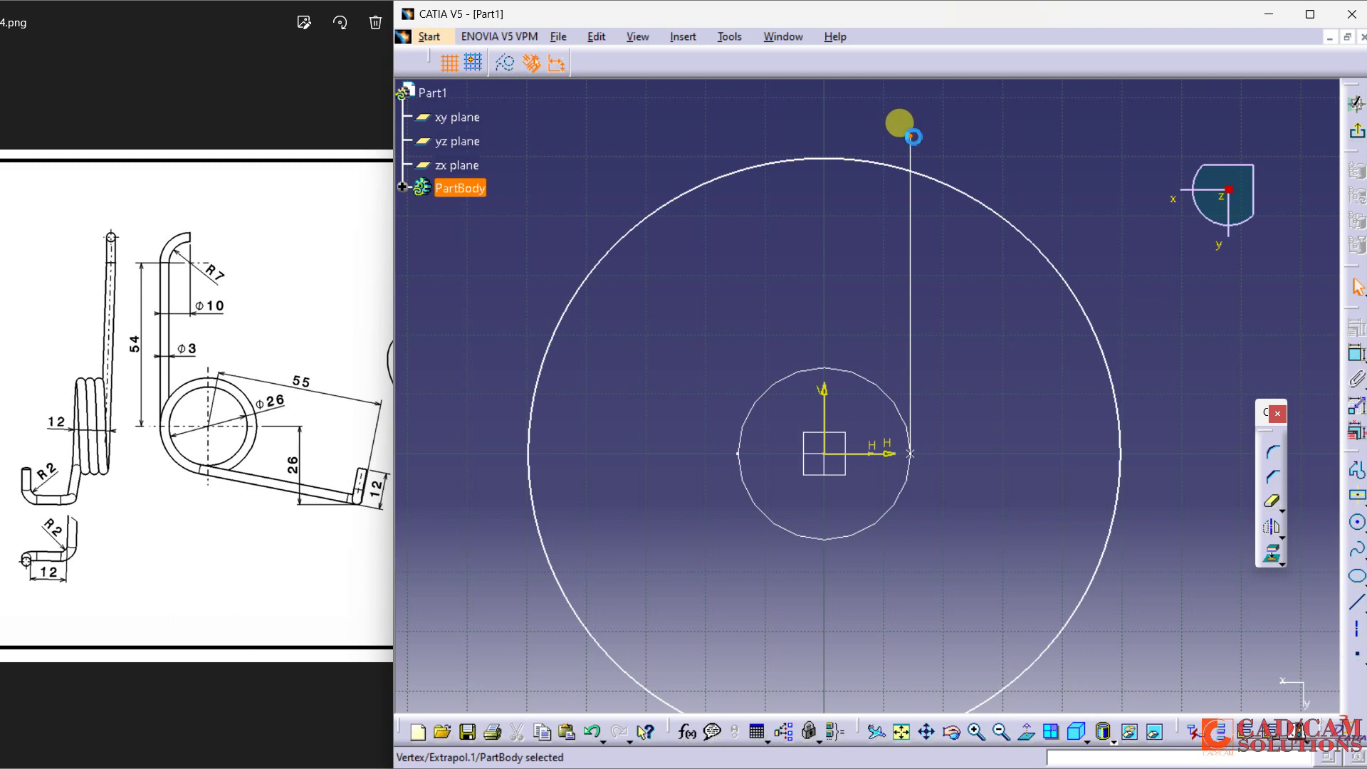
{"action": "left_click", "coordinate": [939, 178], "text": "ctrl"}
{"action": "left_click", "coordinate": [1343, 332]}
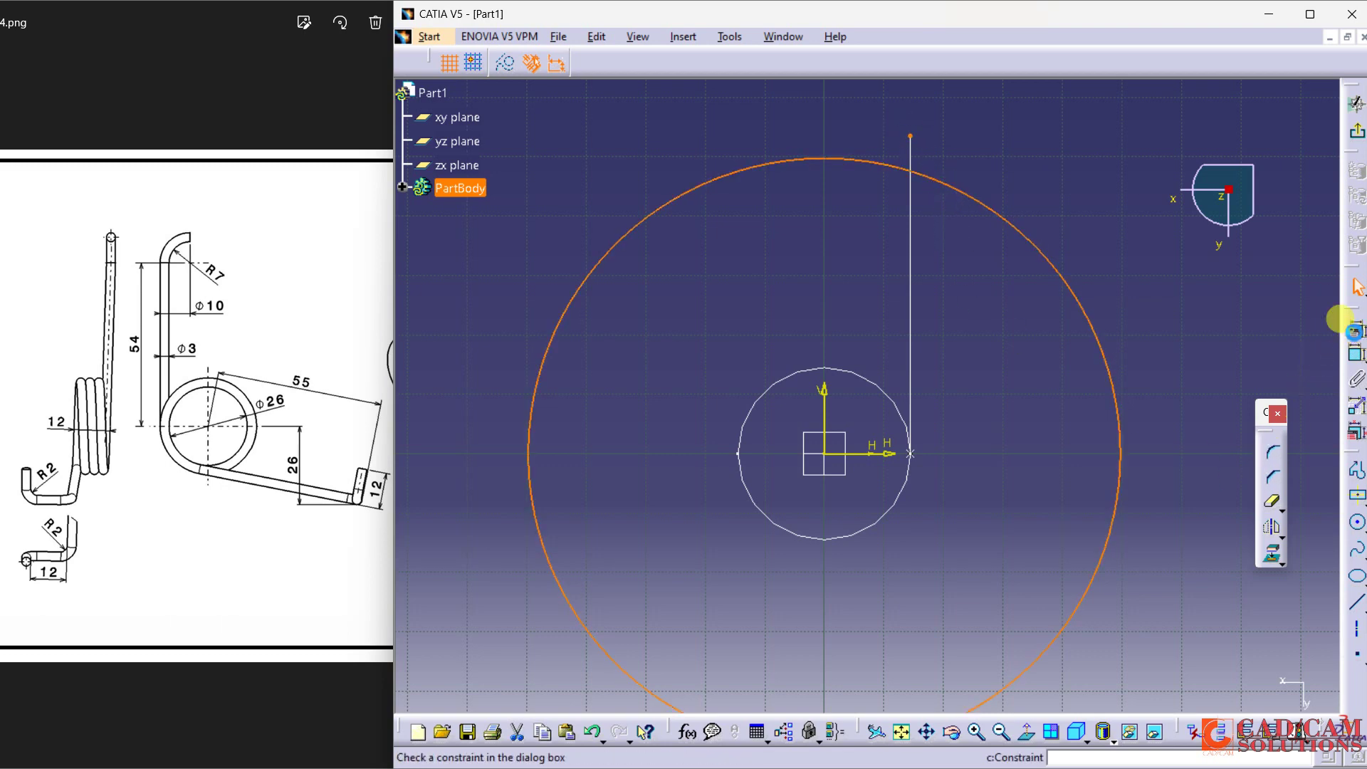
{"action": "left_click", "coordinate": [1258, 511]}
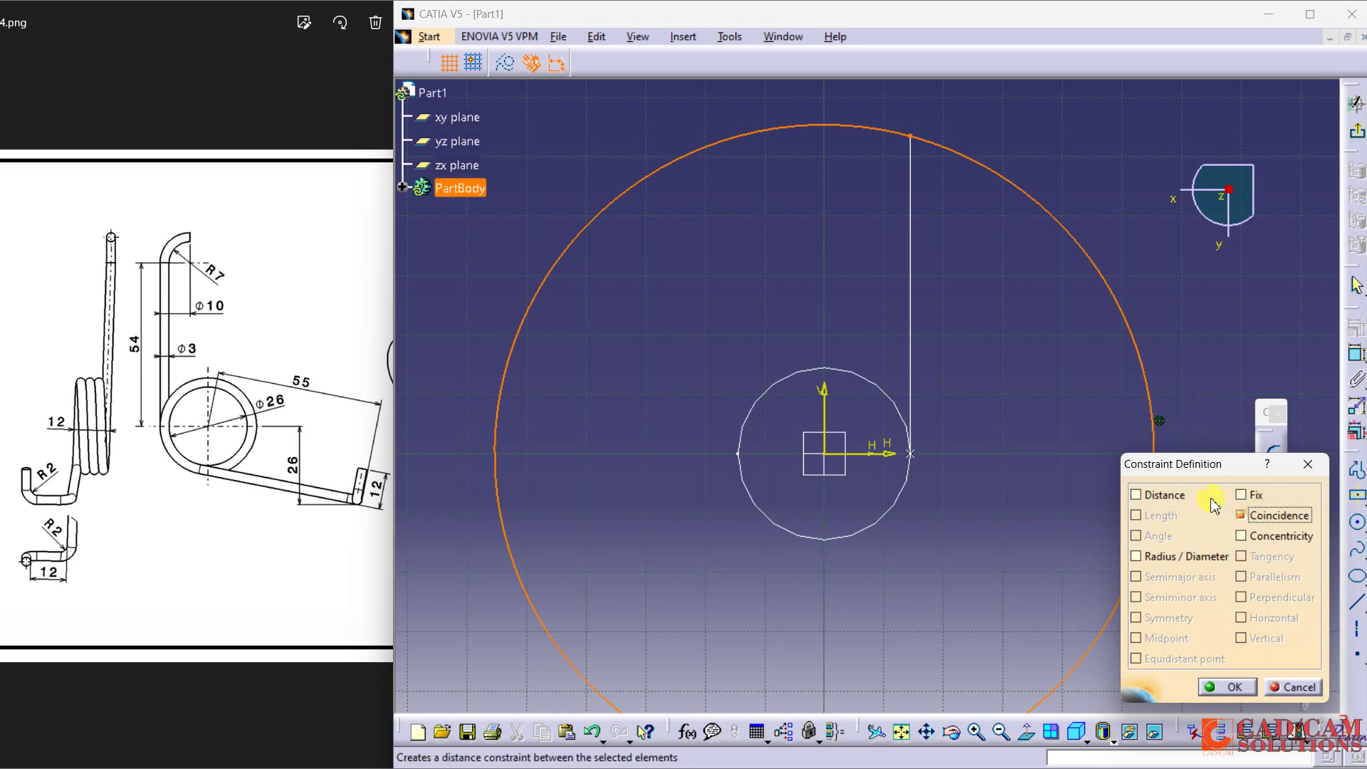
{"action": "left_click", "coordinate": [1223, 687]}
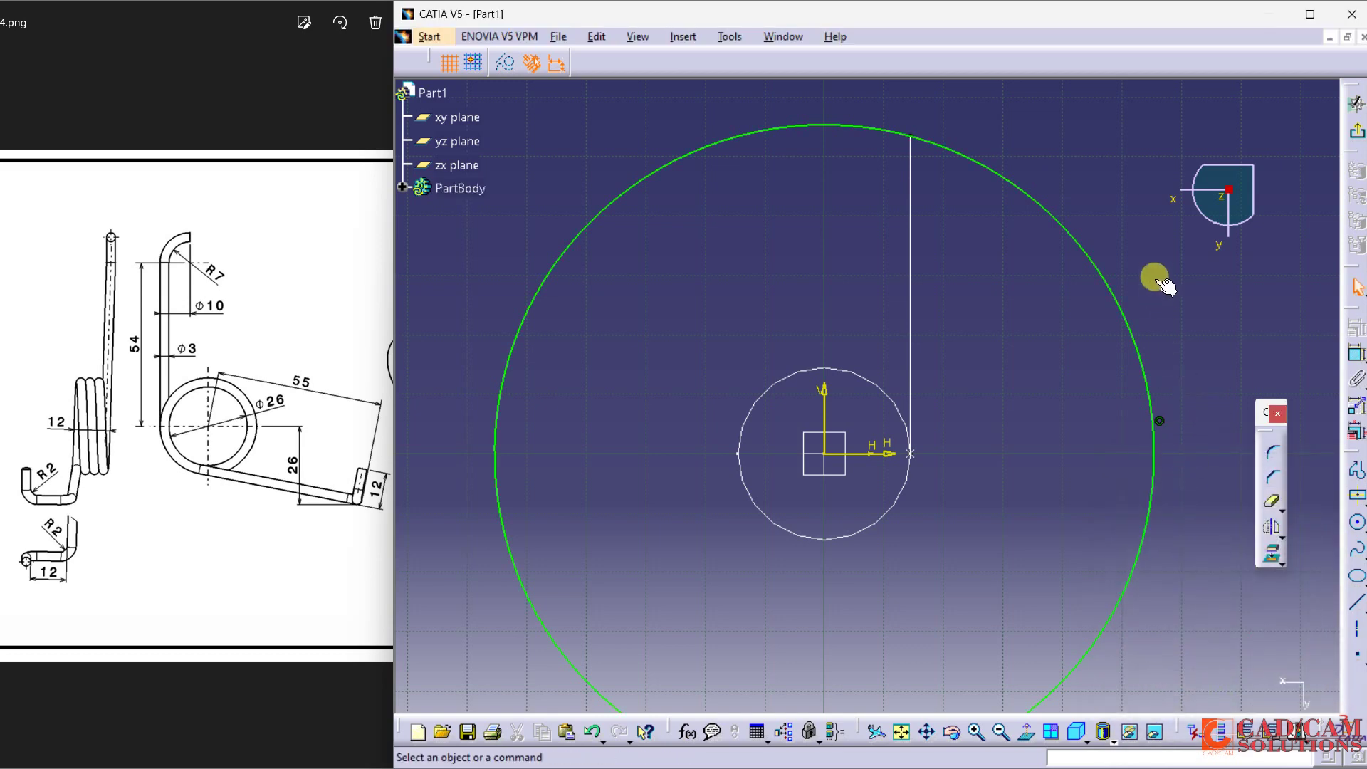
Sketch an axis line about 55 mm long from the origin to the large circle, slanting toward the upper left
{"action": "left_click", "coordinate": [1356, 630]}
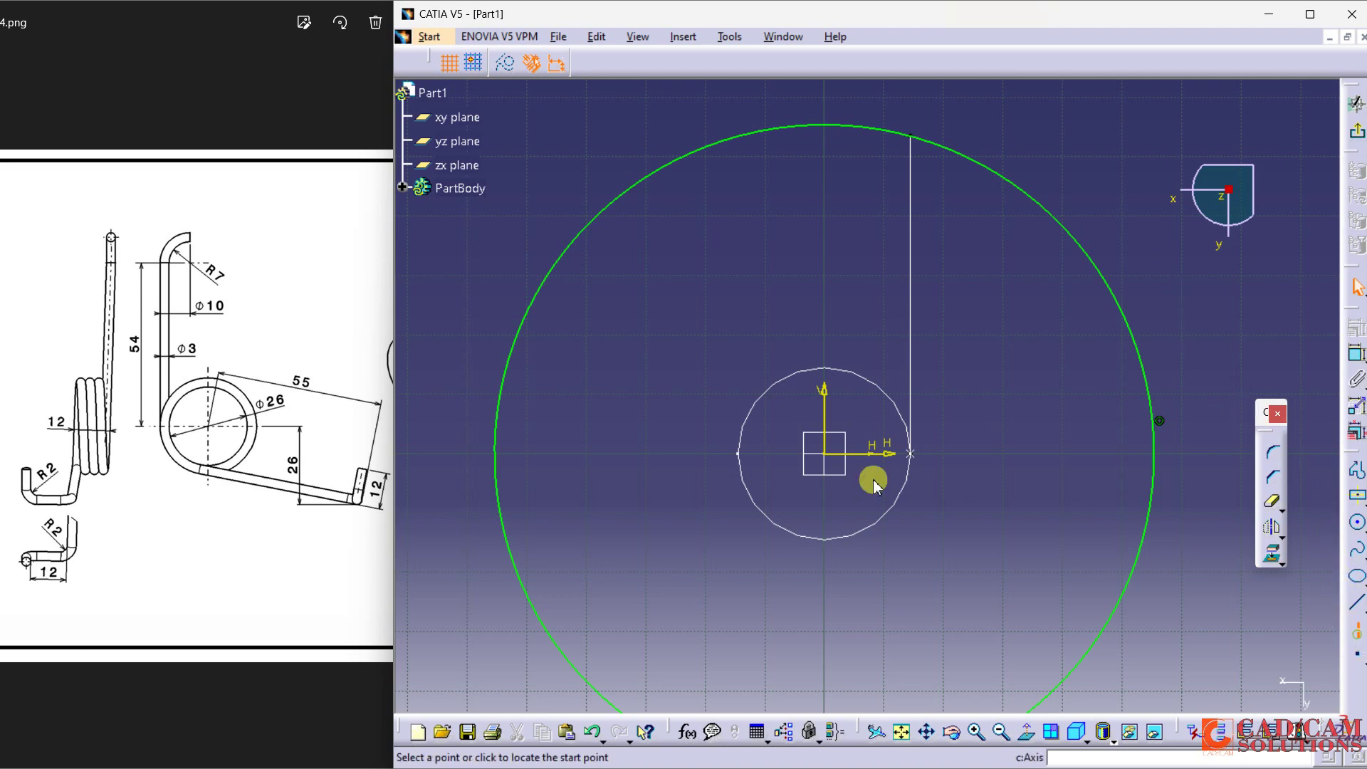
{"action": "left_click", "coordinate": [824, 454]}
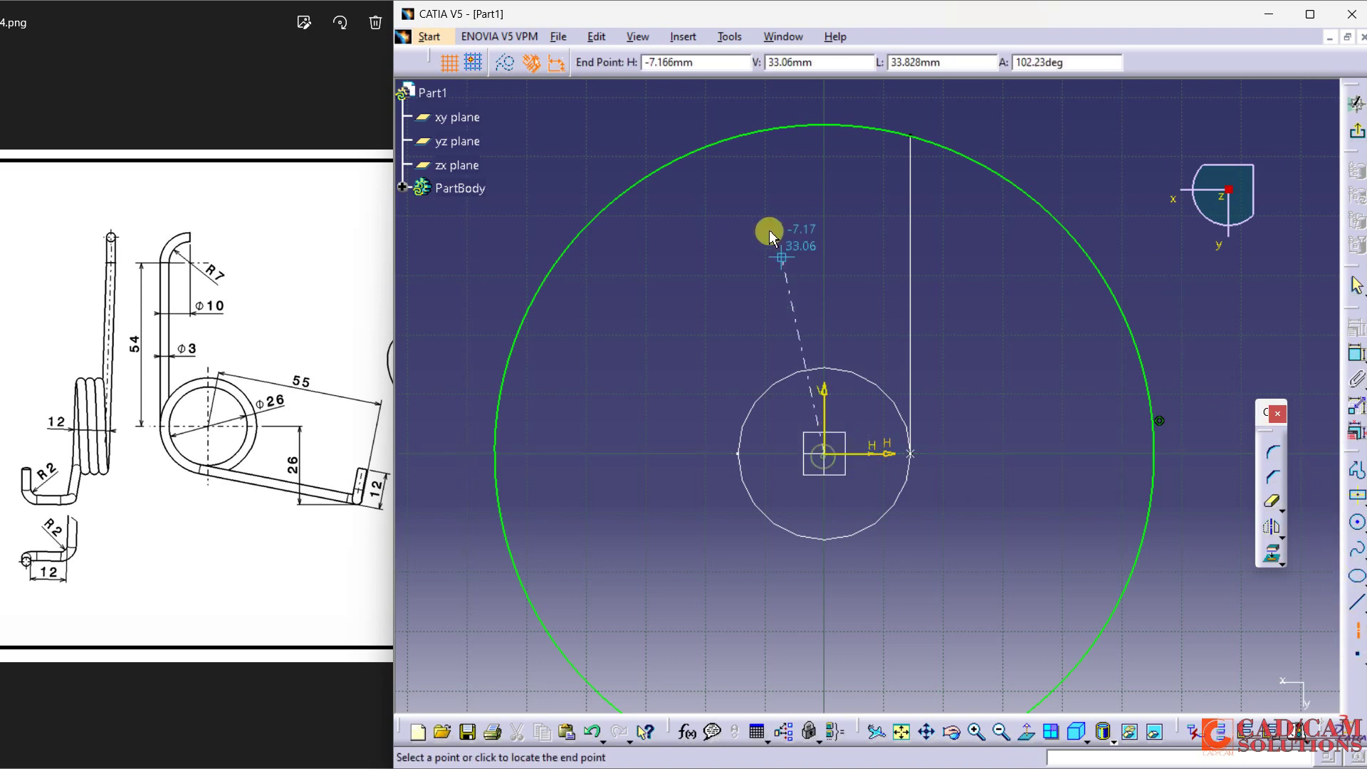
{"action": "left_click", "coordinate": [737, 133]}
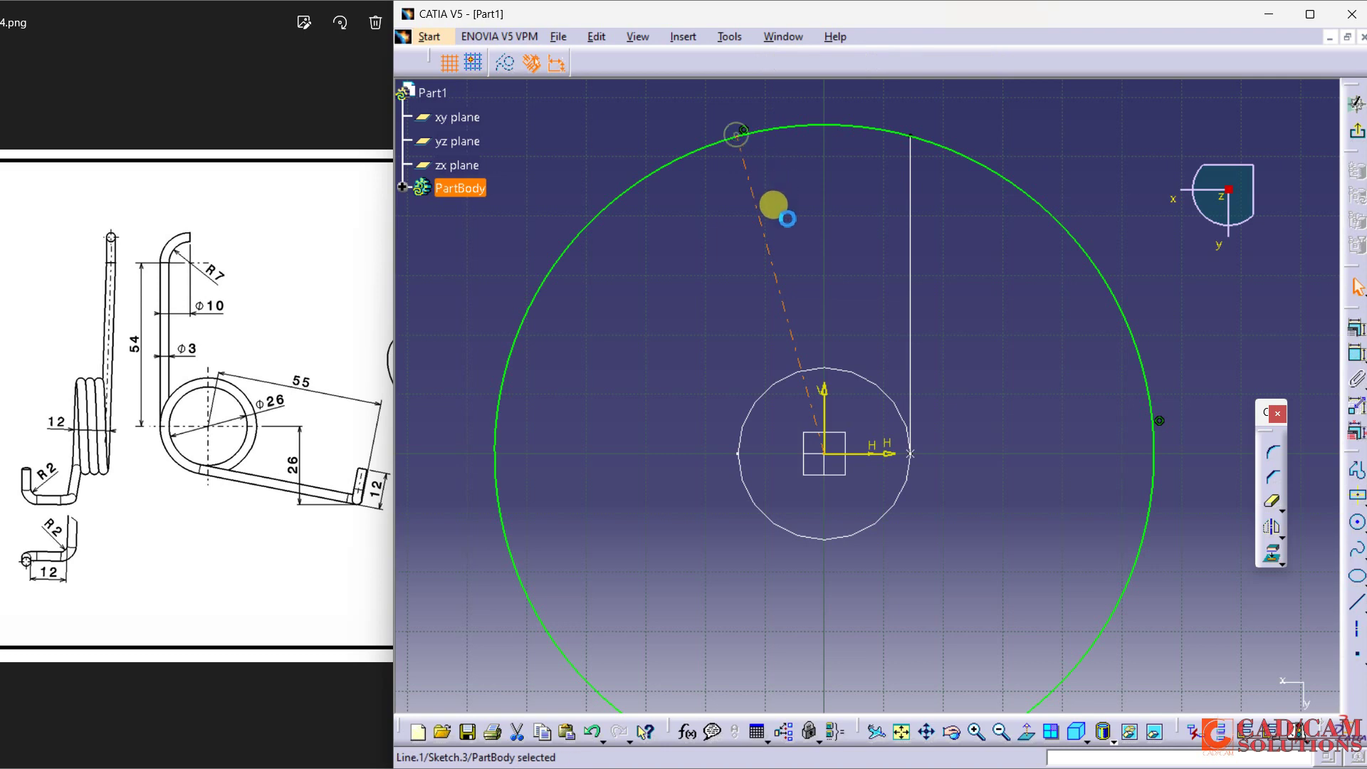
{"action": "left_click", "coordinate": [1211, 557]}
Sketch a second axis line about 43 mm long from near the leg's outer end, sloping down to the right inside the circle
{"action": "left_click", "coordinate": [1356, 630]}
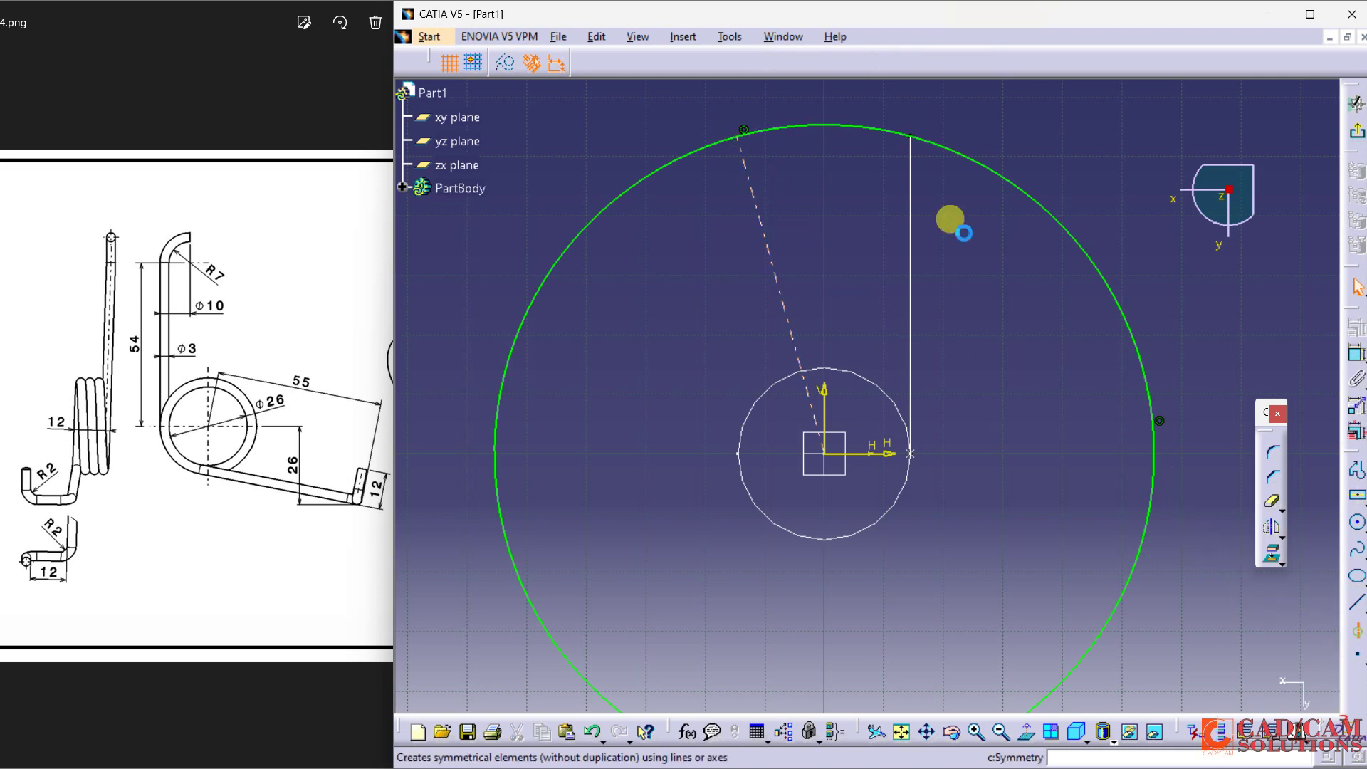
{"action": "left_click", "coordinate": [915, 138]}
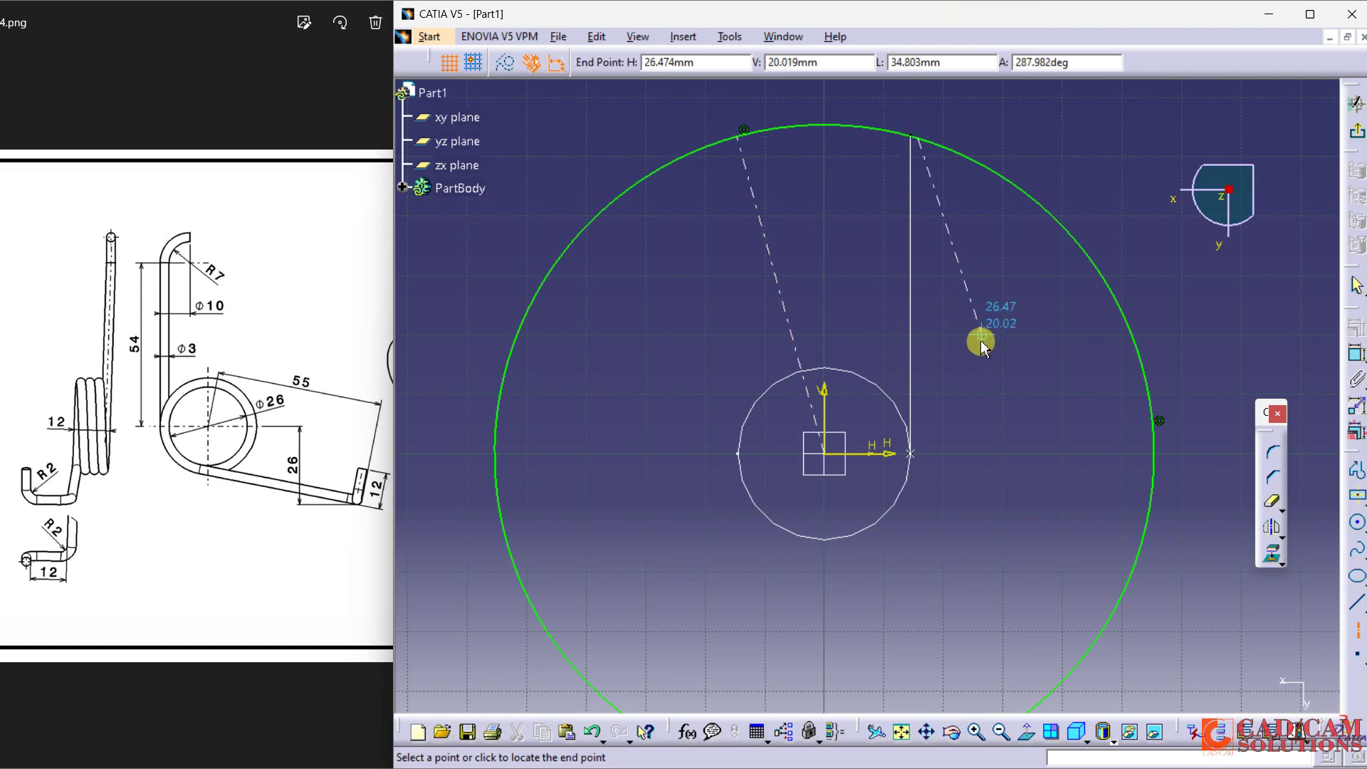
{"action": "left_click", "coordinate": [989, 388]}
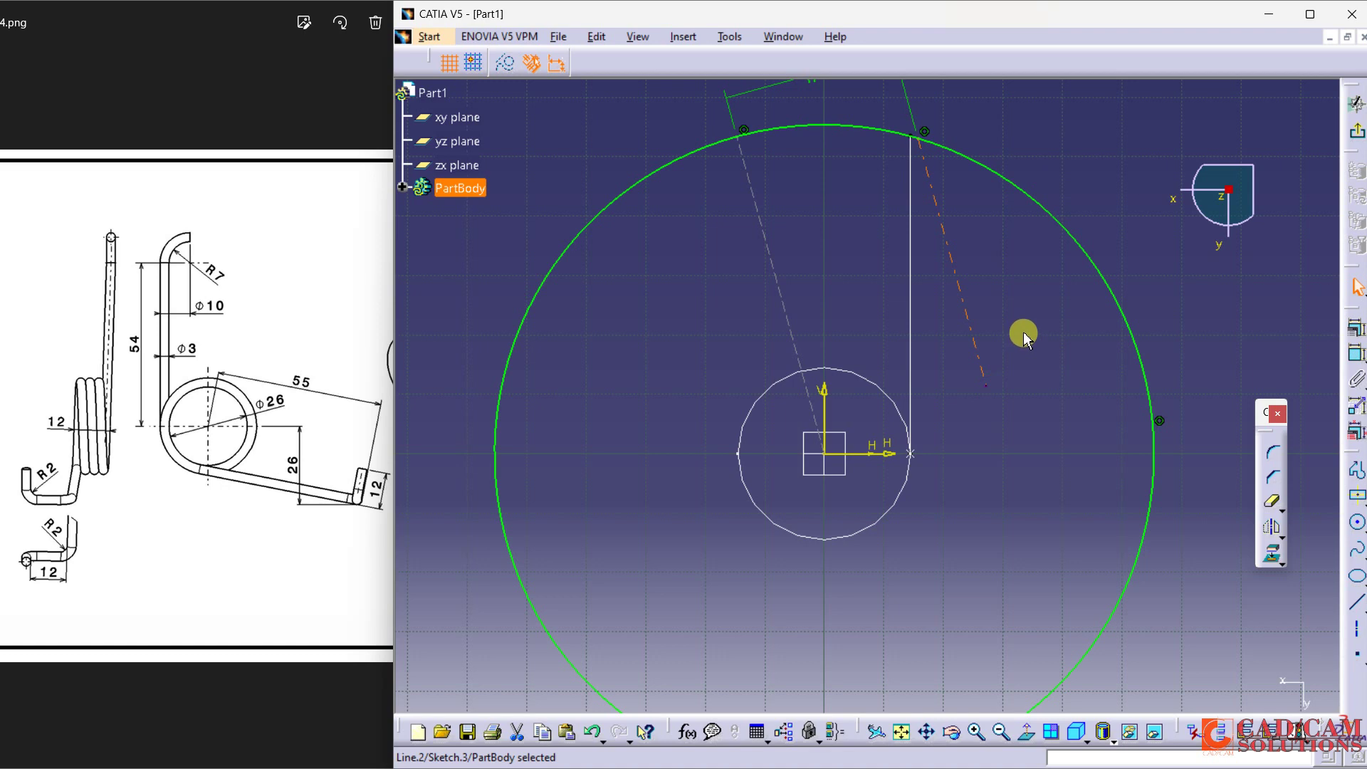
{"action": "left_click", "coordinate": [1018, 316]}
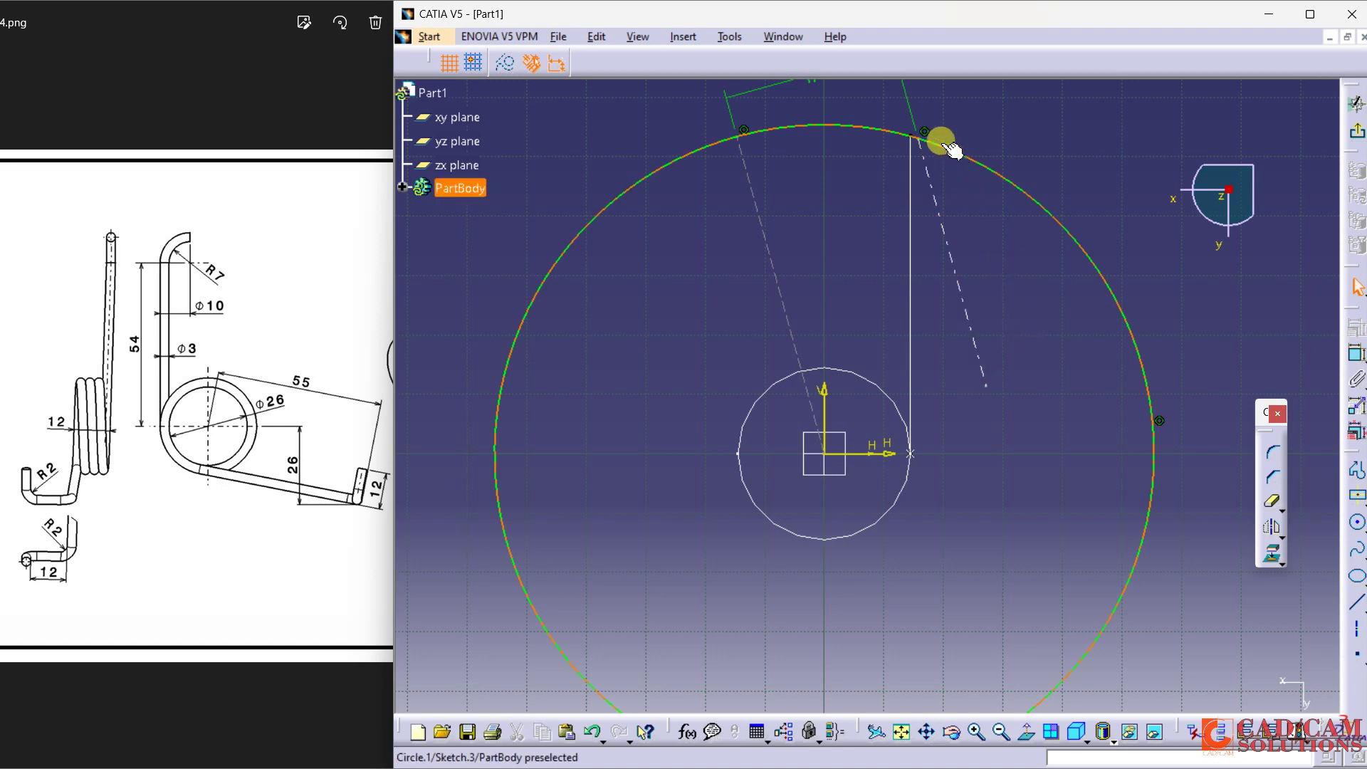
Make the second axis line's upper endpoint coincident with the outer endpoint of the straight leg
{"action": "left_click", "coordinate": [922, 141]}
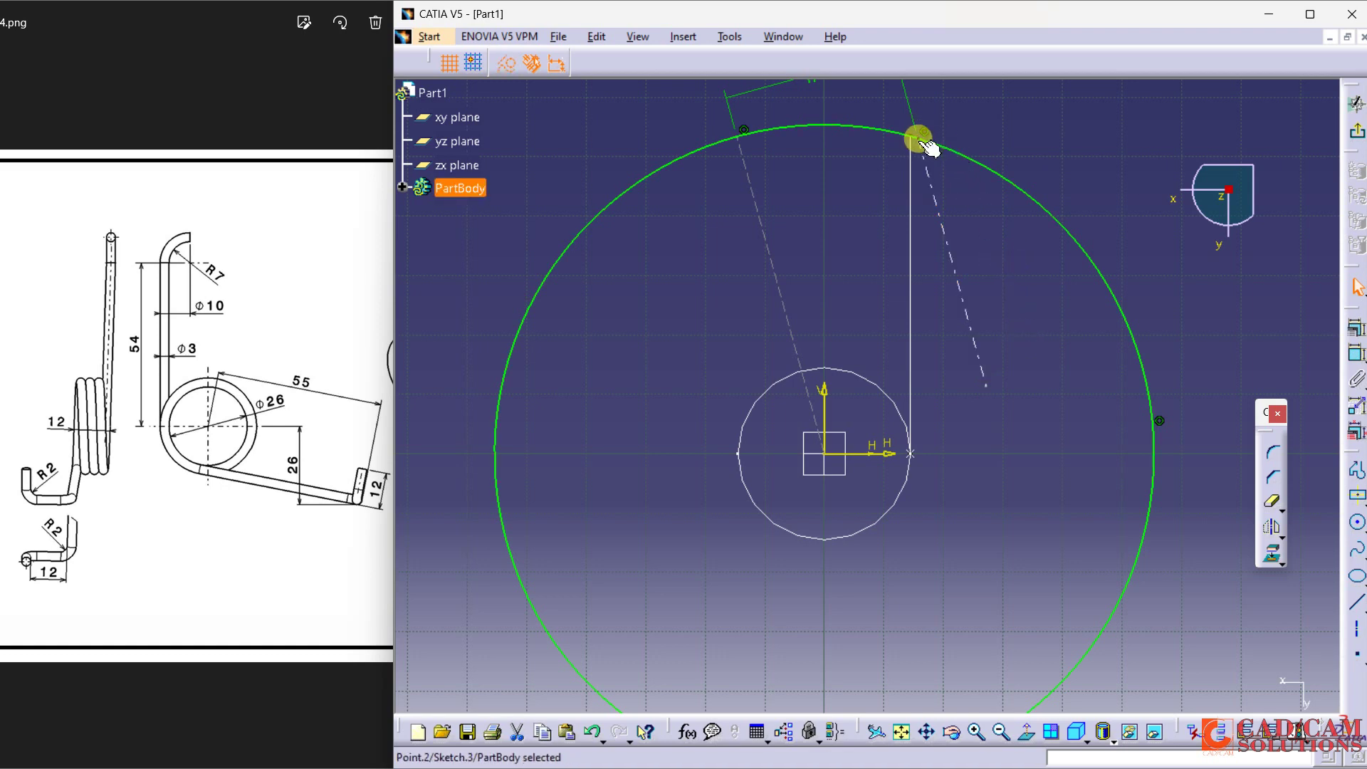
{"action": "left_click", "coordinate": [923, 143], "text": "ctrl"}
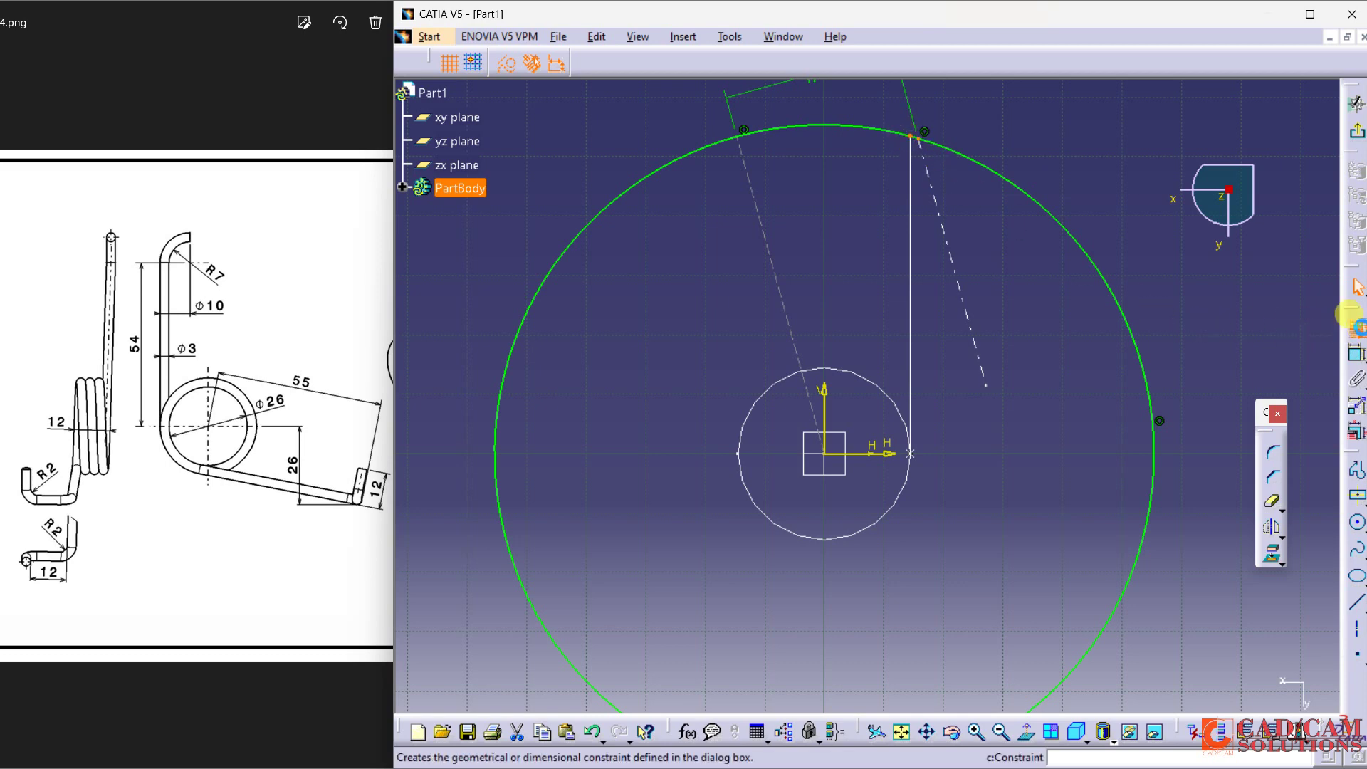
{"action": "left_click", "coordinate": [1350, 315]}
{"action": "left_click", "coordinate": [1279, 514]}
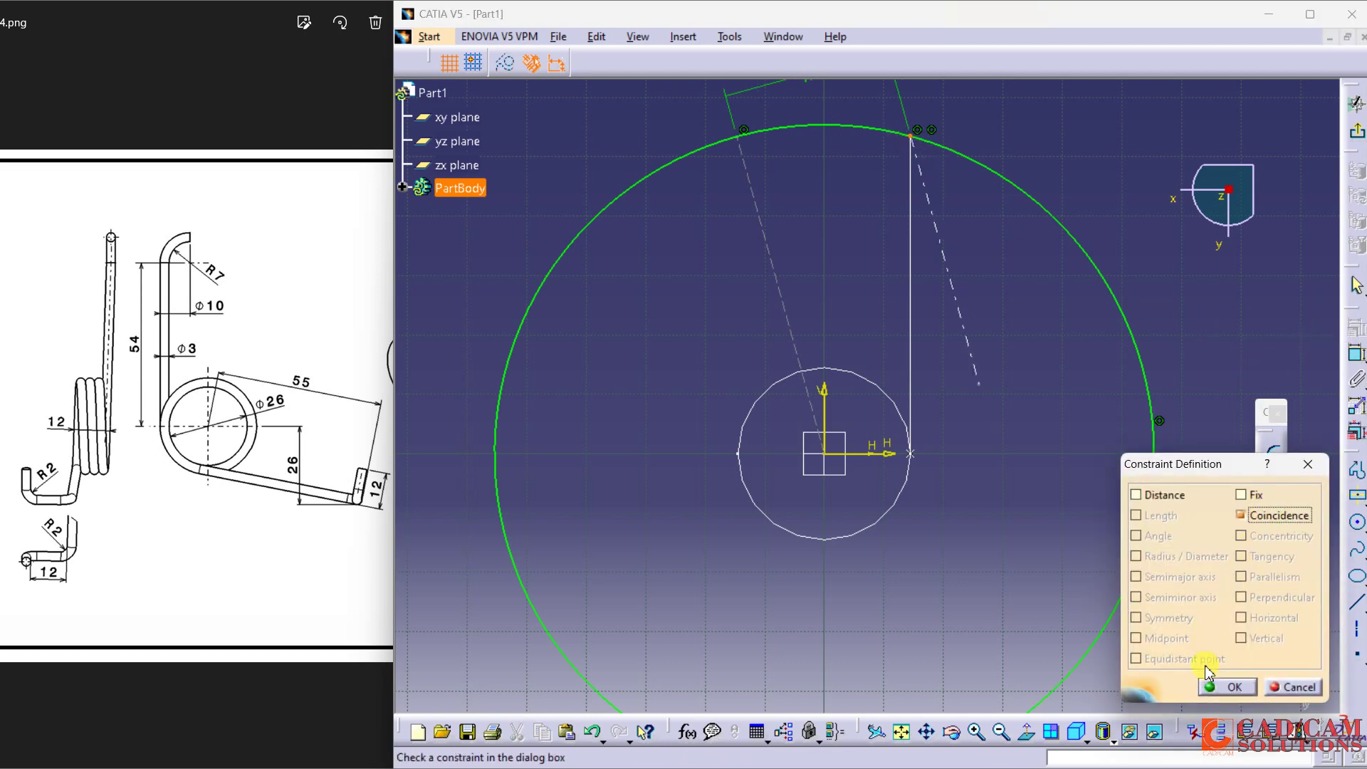
{"action": "left_click", "coordinate": [1219, 685]}
Constrain the two axis lines parallel and dimension the length of each
{"action": "left_click", "coordinate": [773, 286]}
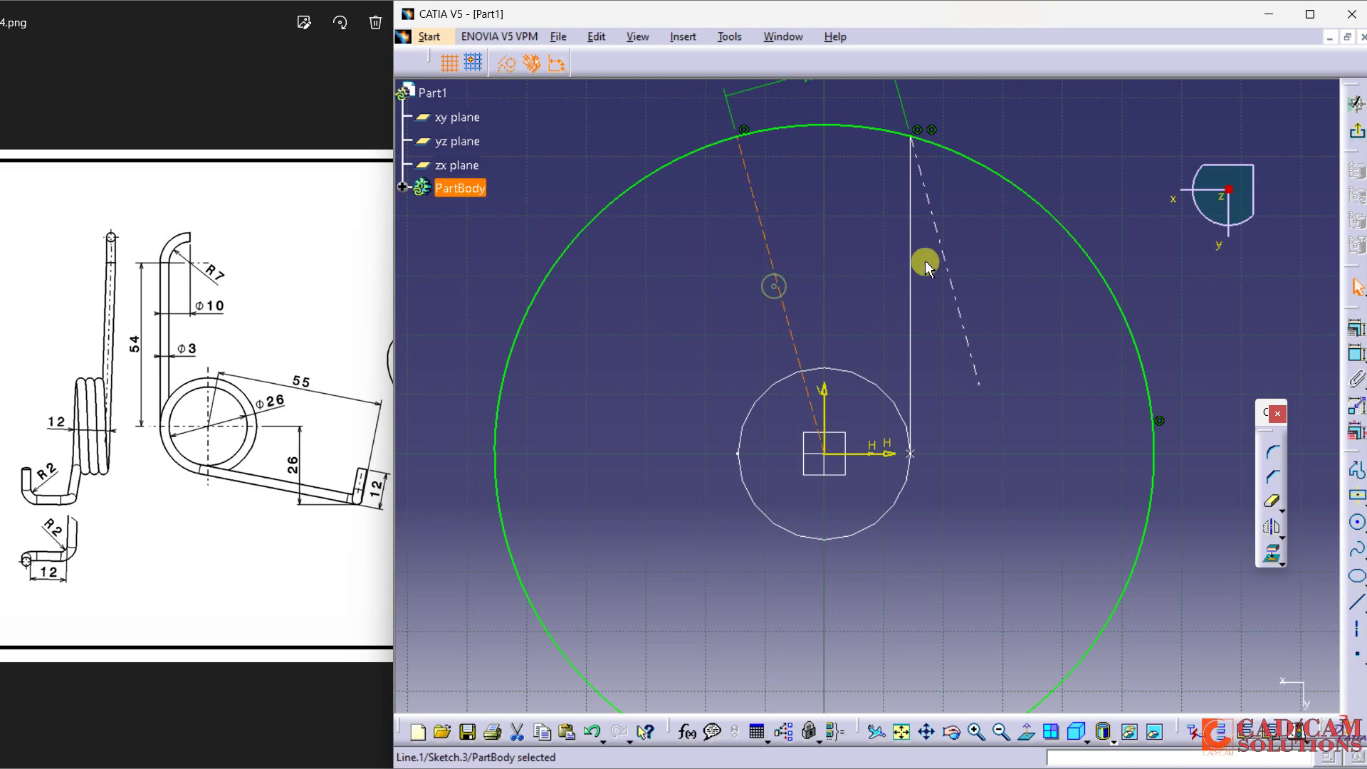
{"action": "left_click", "coordinate": [945, 257], "text": "ctrl"}
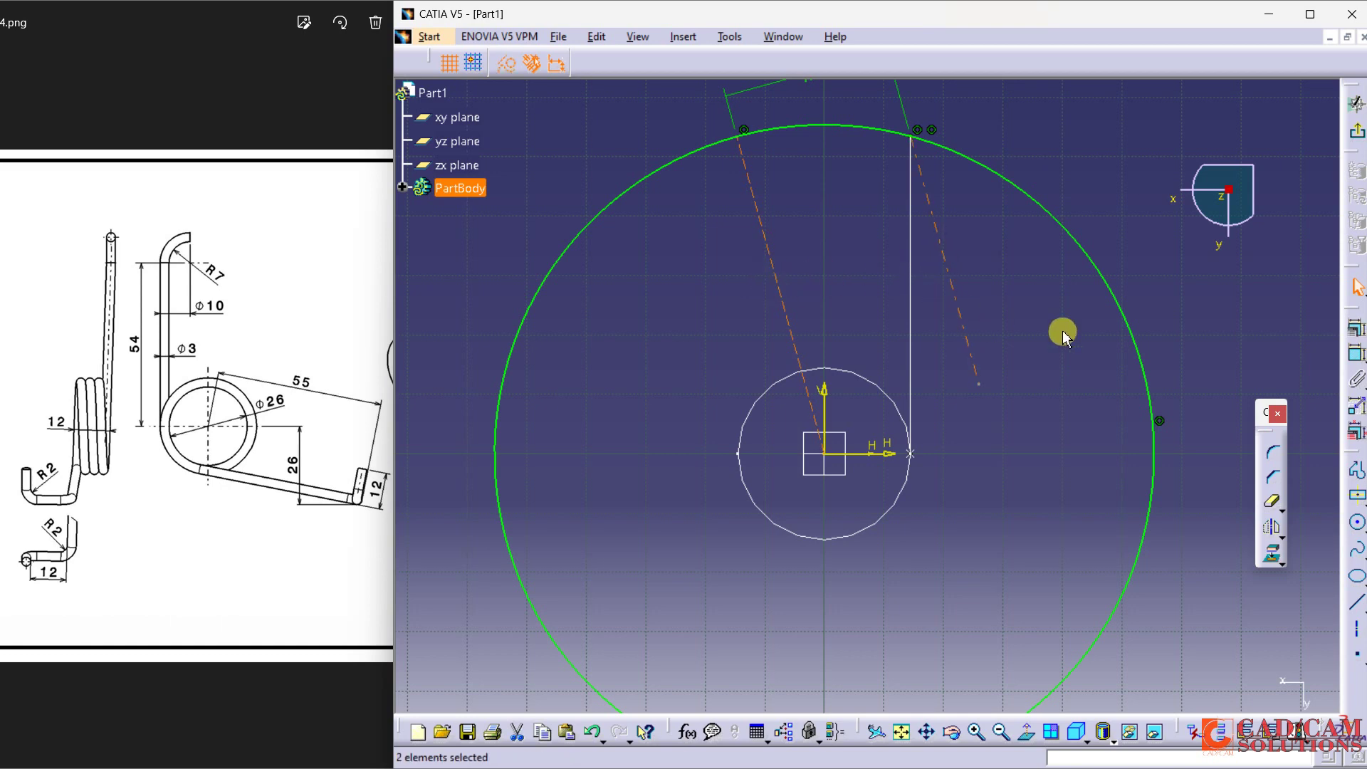
{"action": "left_click", "coordinate": [1355, 329]}
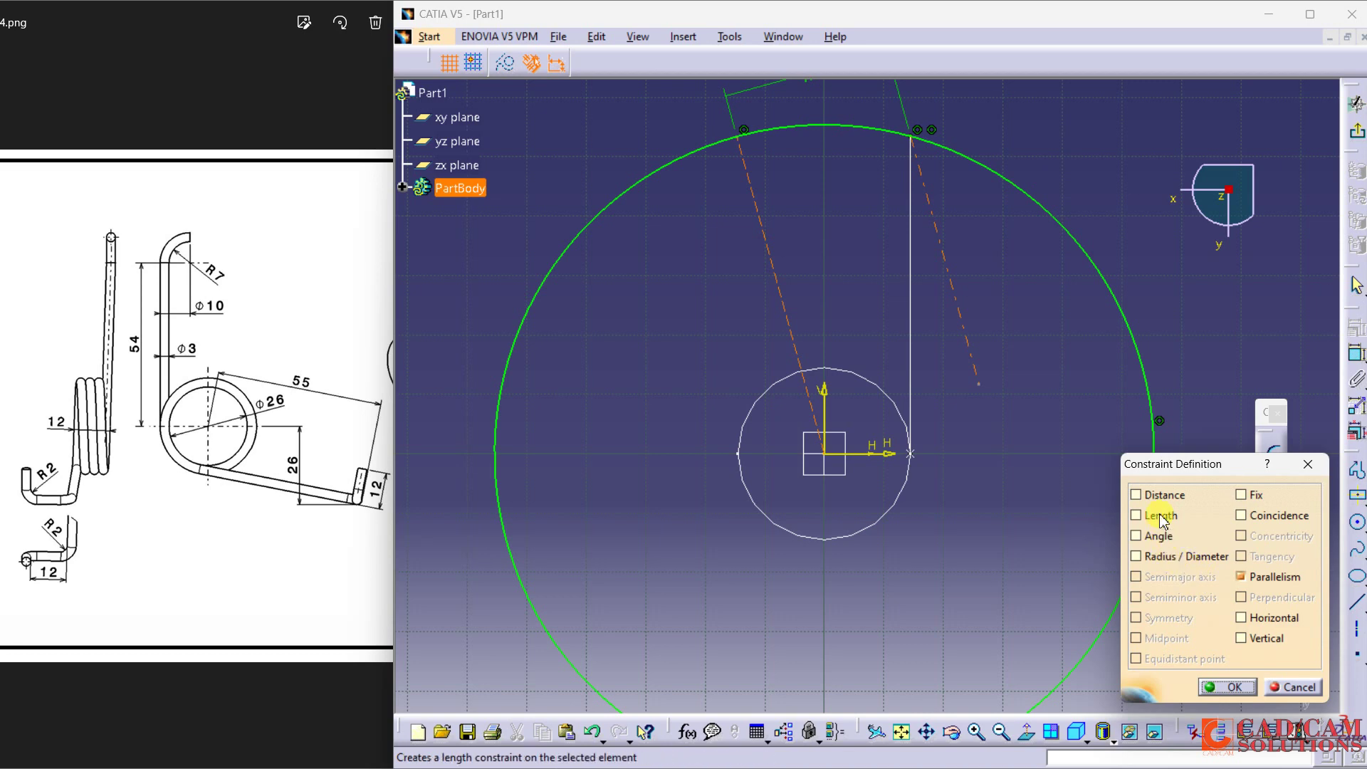
{"action": "left_click", "coordinate": [1138, 515]}
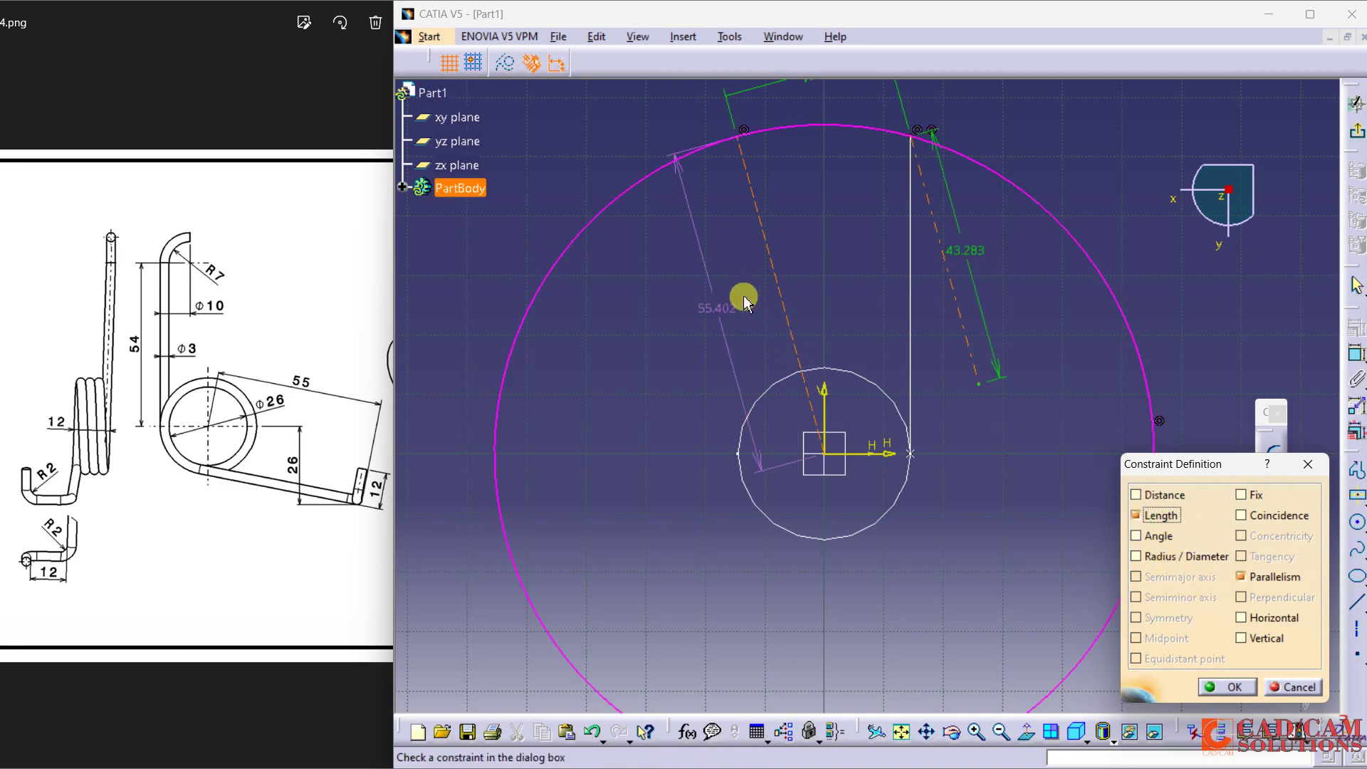
{"action": "left_click", "coordinate": [1234, 687]}
Delete the length constraint of the axis line that starts at the origin
{"action": "left_click", "coordinate": [713, 301]}
{"action": "right_click", "coordinate": [718, 309]}
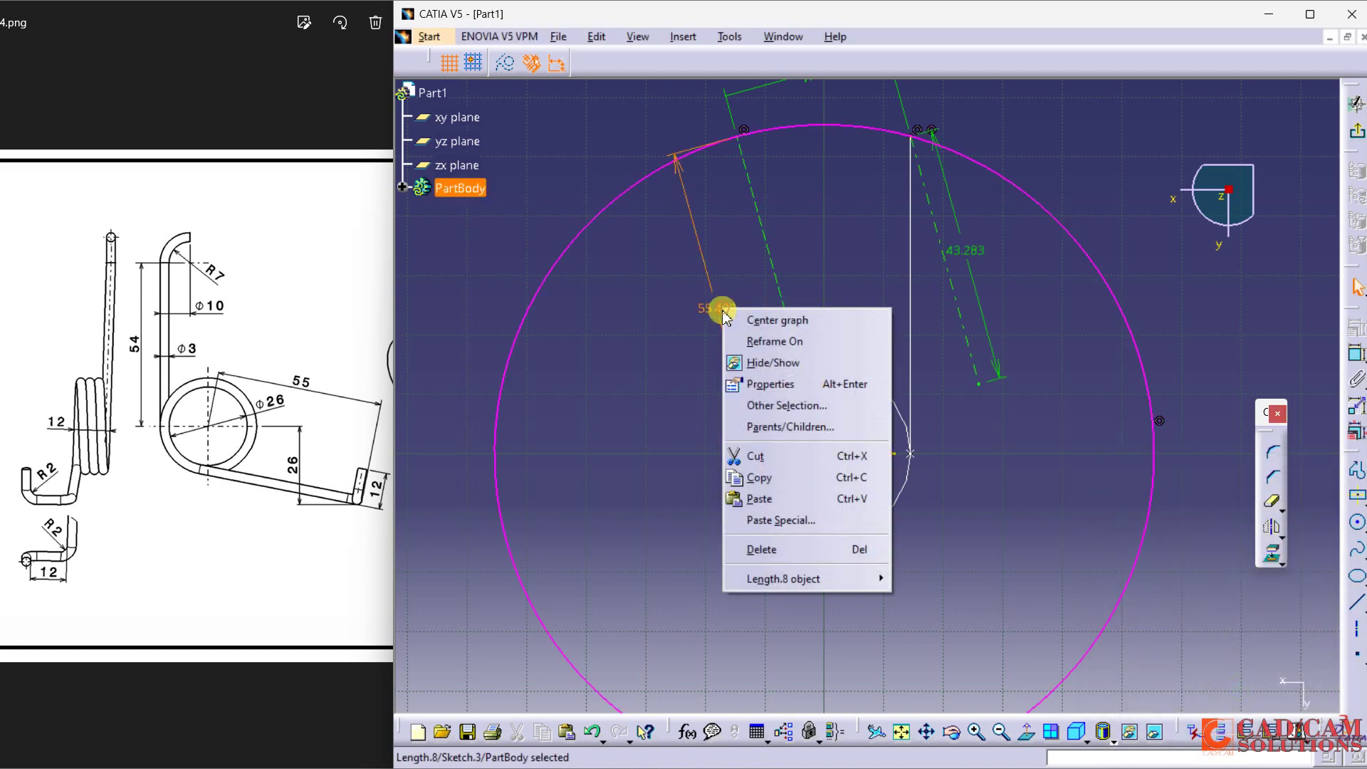
{"action": "left_click", "coordinate": [776, 549]}
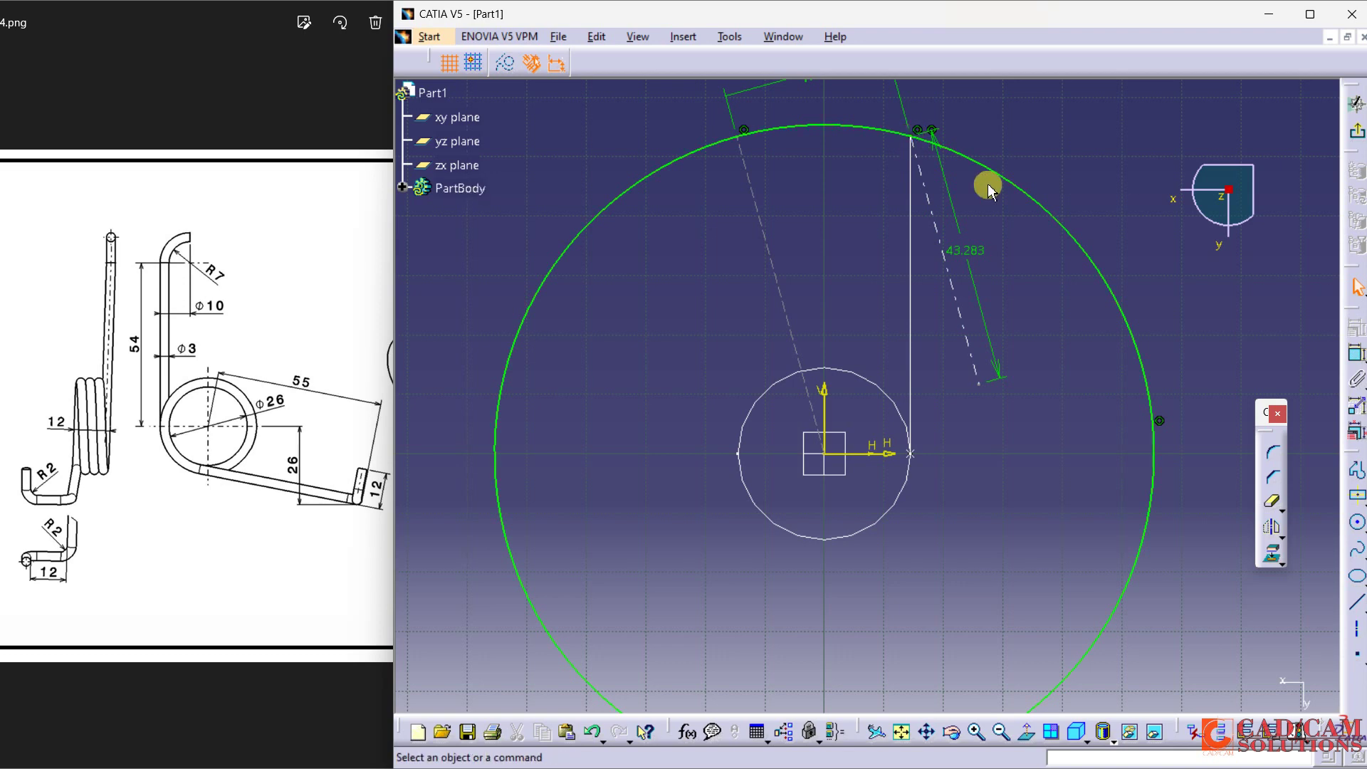
Place a sketch point on the large circle at the leg's outer end and exit the sketch
{"action": "left_click", "coordinate": [898, 125]}
{"action": "left_click", "coordinate": [1356, 103]}
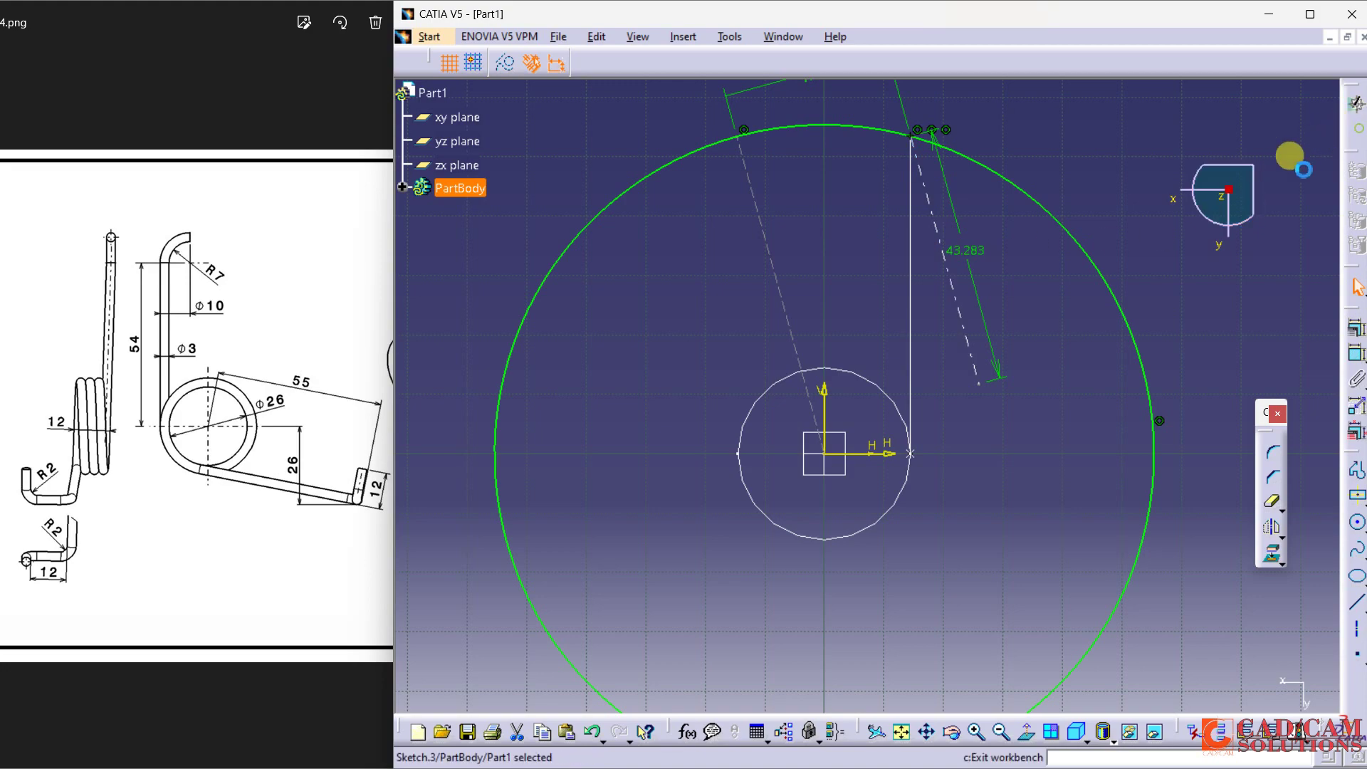
{"action": "mouse_move", "coordinate": [973, 421]}
{"action": "middle_mouse_down"}
{"action": "mouse_move", "coordinate": [659, 296]}
{"action": "mouse_move", "coordinate": [907, 263]}
{"action": "mouse_move", "coordinate": [904, 309]}
{"action": "middle_mouse_up"}
{"action": "left_click", "coordinate": [922, 354]}
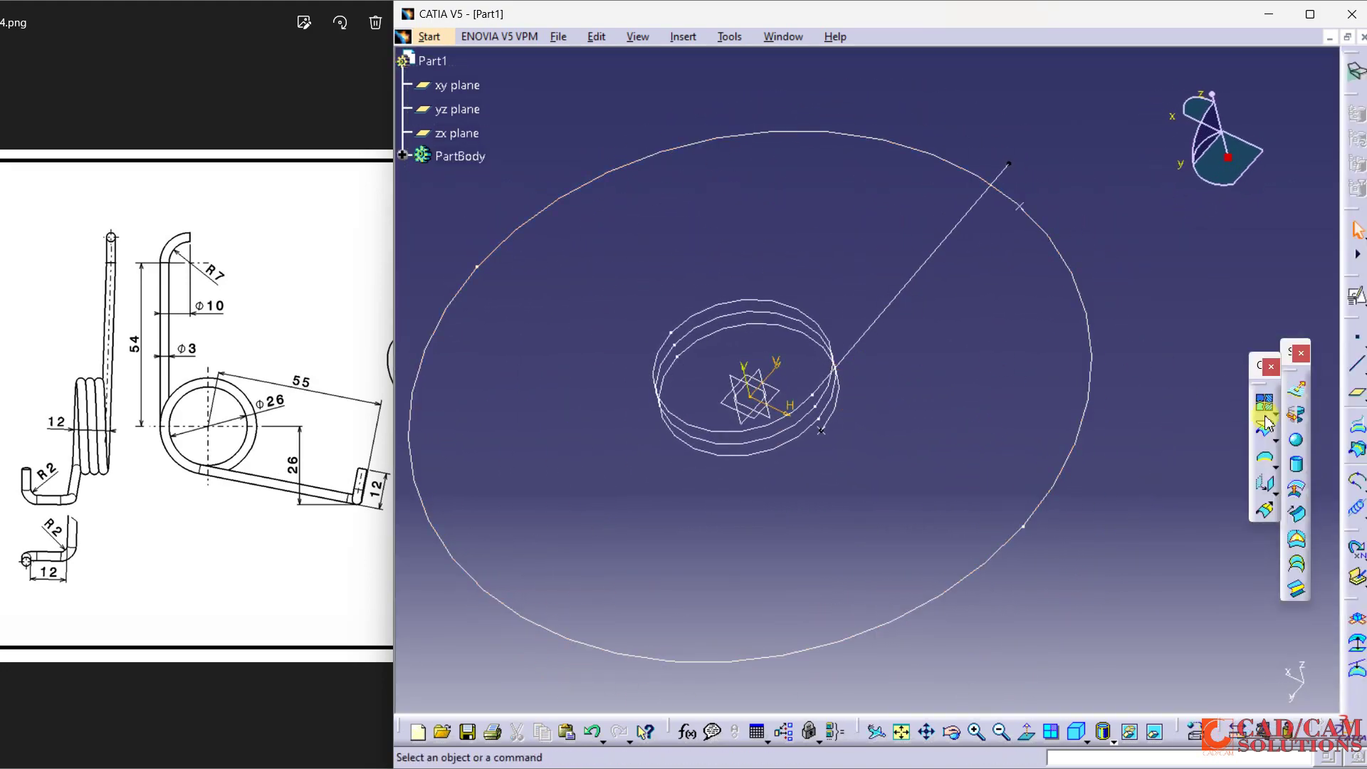
Create a reference plane normal to the large circle, passing through the sketched point on it
{"action": "left_click", "coordinate": [1358, 395]}
{"action": "left_click", "coordinate": [1044, 226]}
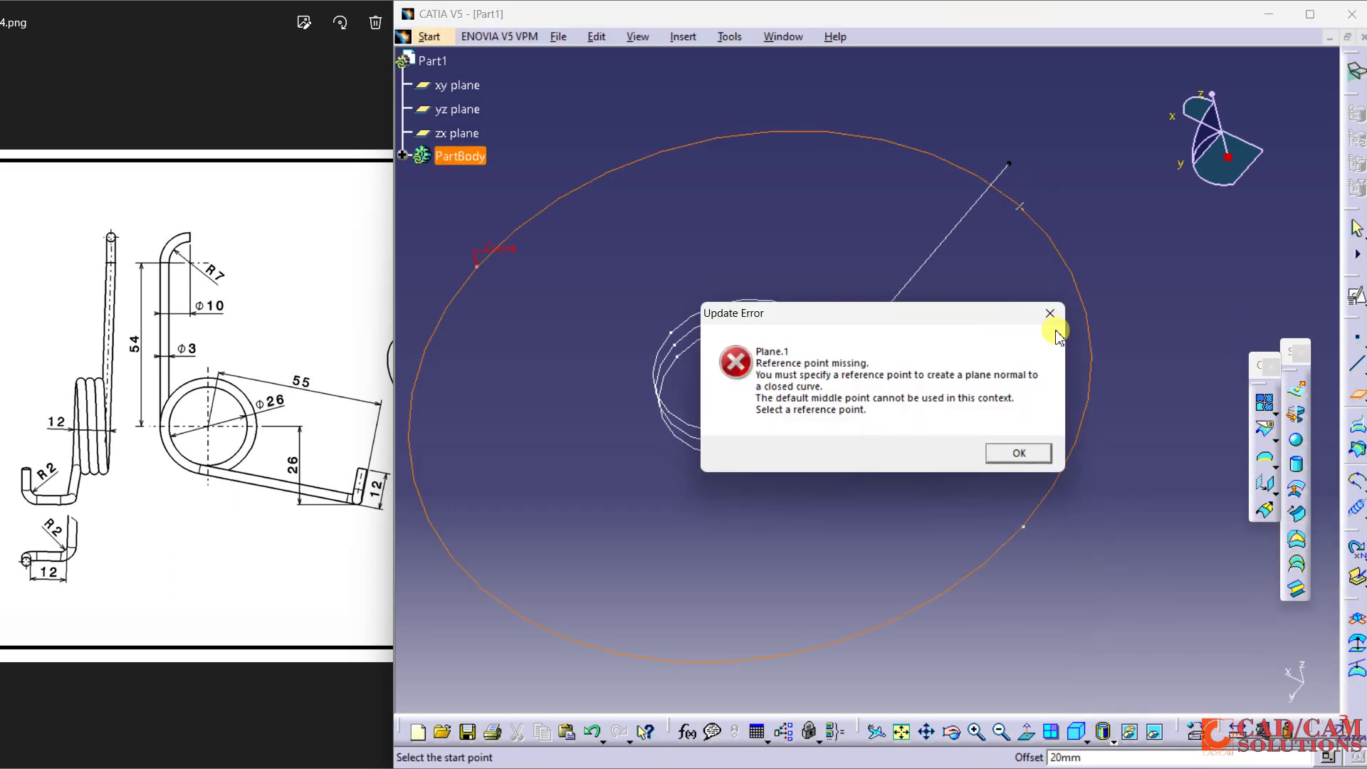
{"action": "left_click", "coordinate": [1025, 461]}
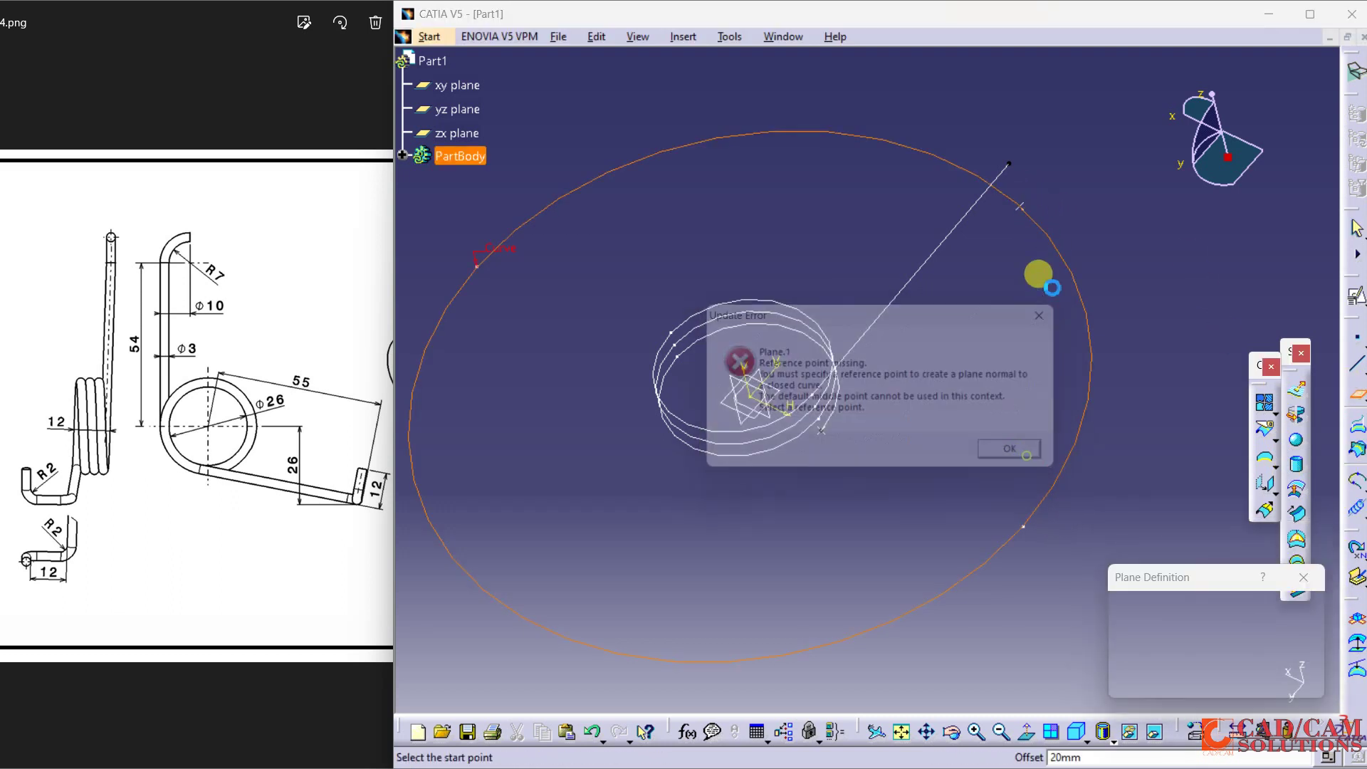
{"action": "left_click", "coordinate": [1008, 195]}
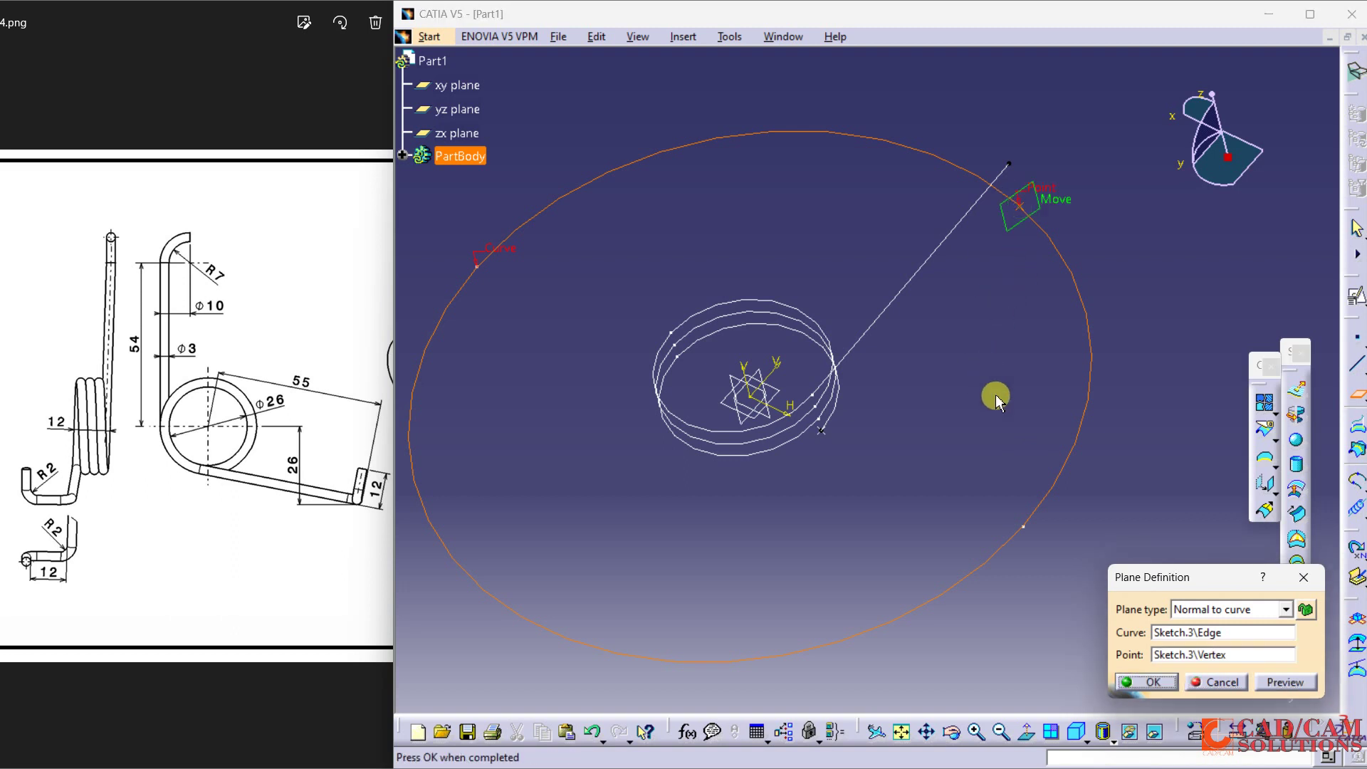
{"action": "left_click", "coordinate": [1155, 681]}
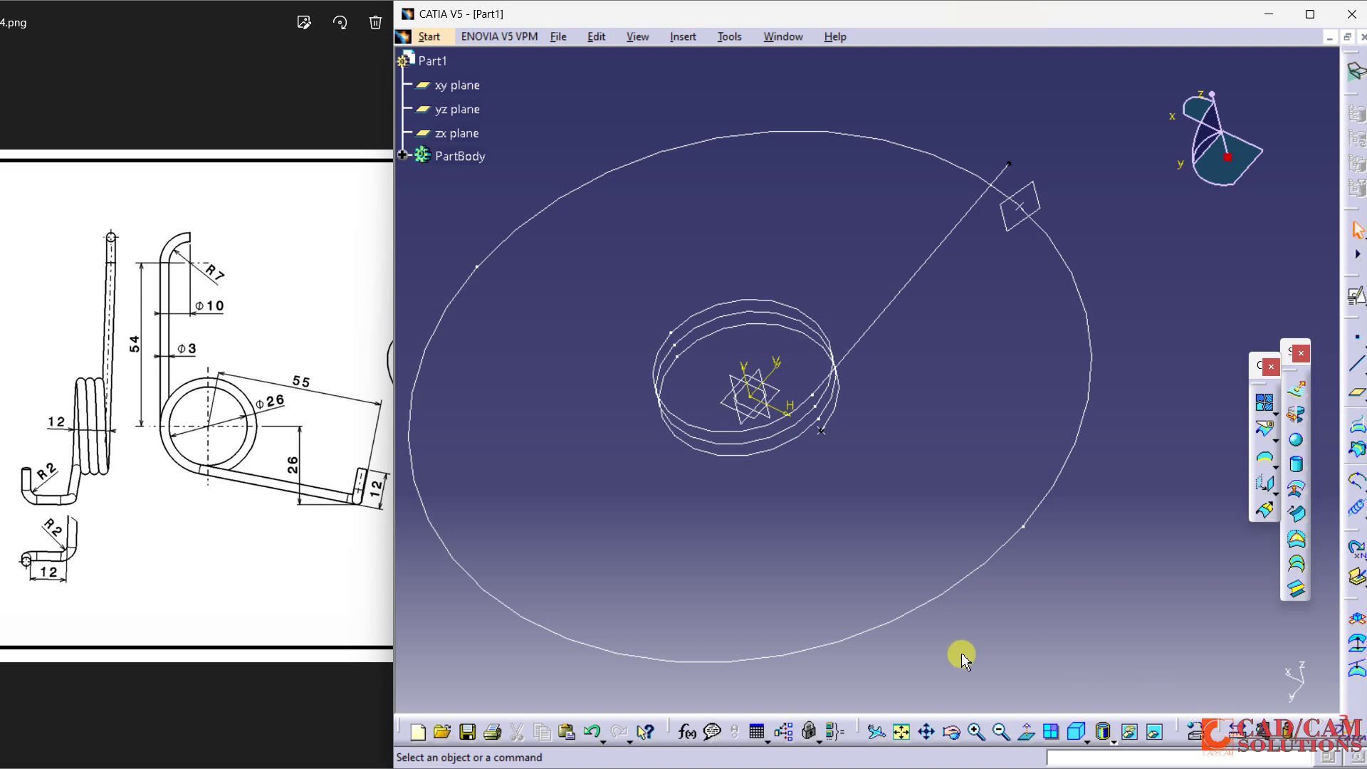
Hide Sketch.1, the sketch that holds the helix start point
{"action": "middle_click_drag", "start_coordinate": [961, 653], "coordinate": [886, 489]}
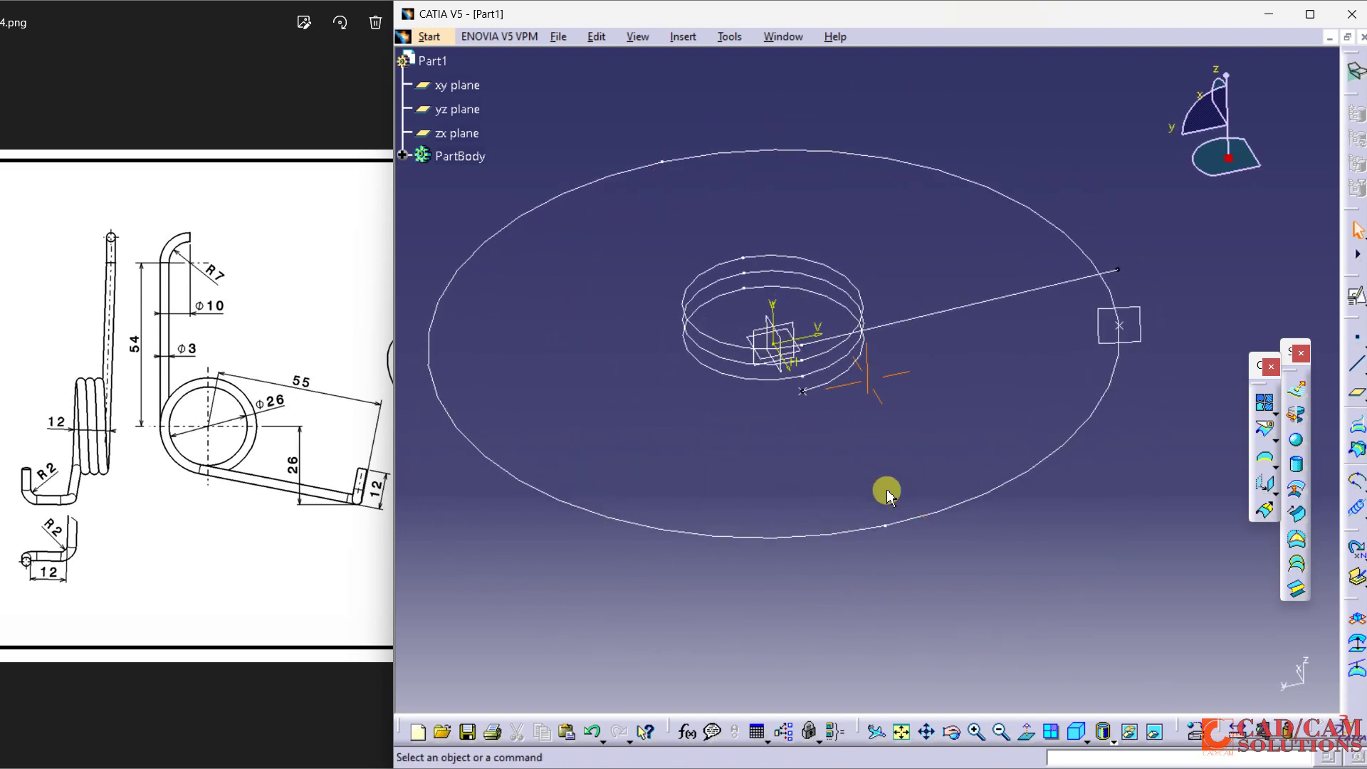
{"action": "left_click", "coordinate": [403, 155]}
{"action": "right_click", "coordinate": [446, 181]}
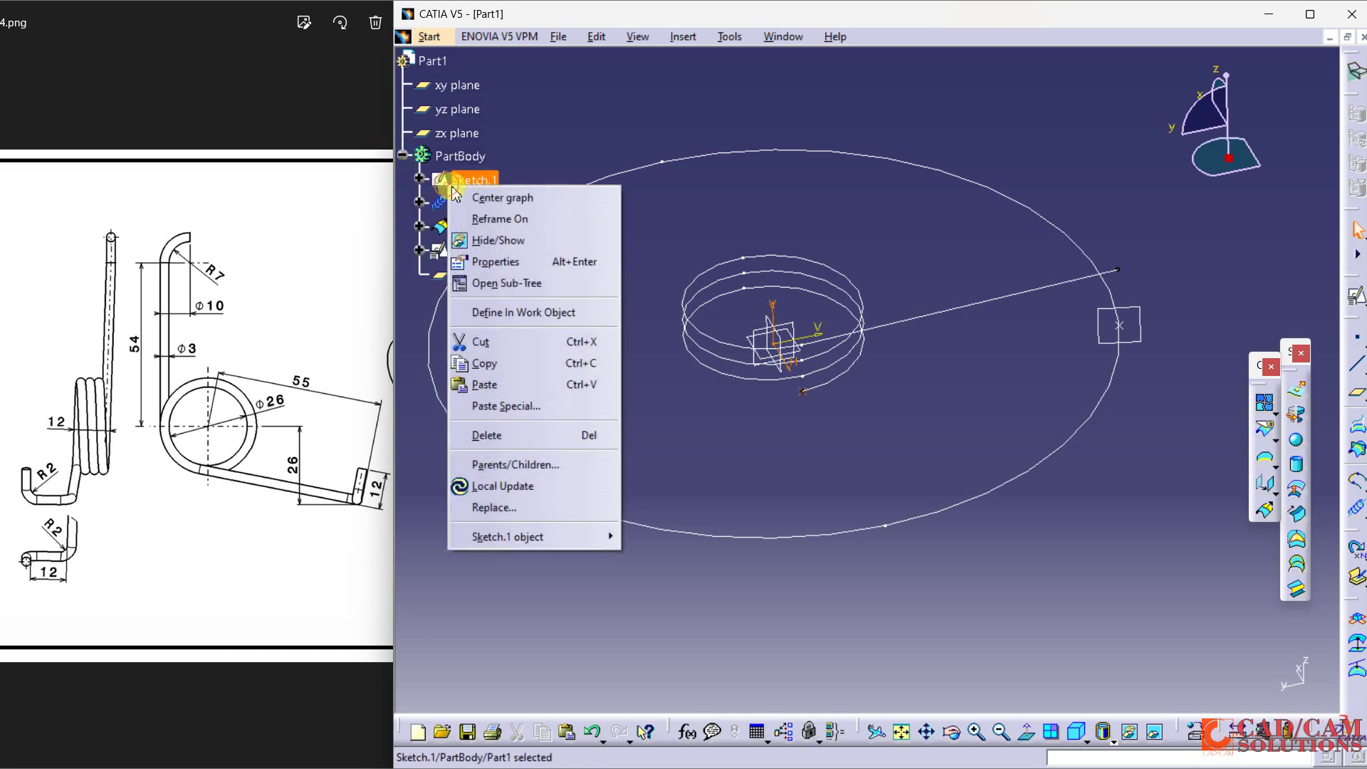
{"action": "left_click", "coordinate": [490, 242]}
Extrapolate the free lower end of the coil from the first extrapolated curve by 15 mm with Curvature continuity
{"action": "middle_click_drag", "start_coordinate": [905, 411], "coordinate": [962, 428]}
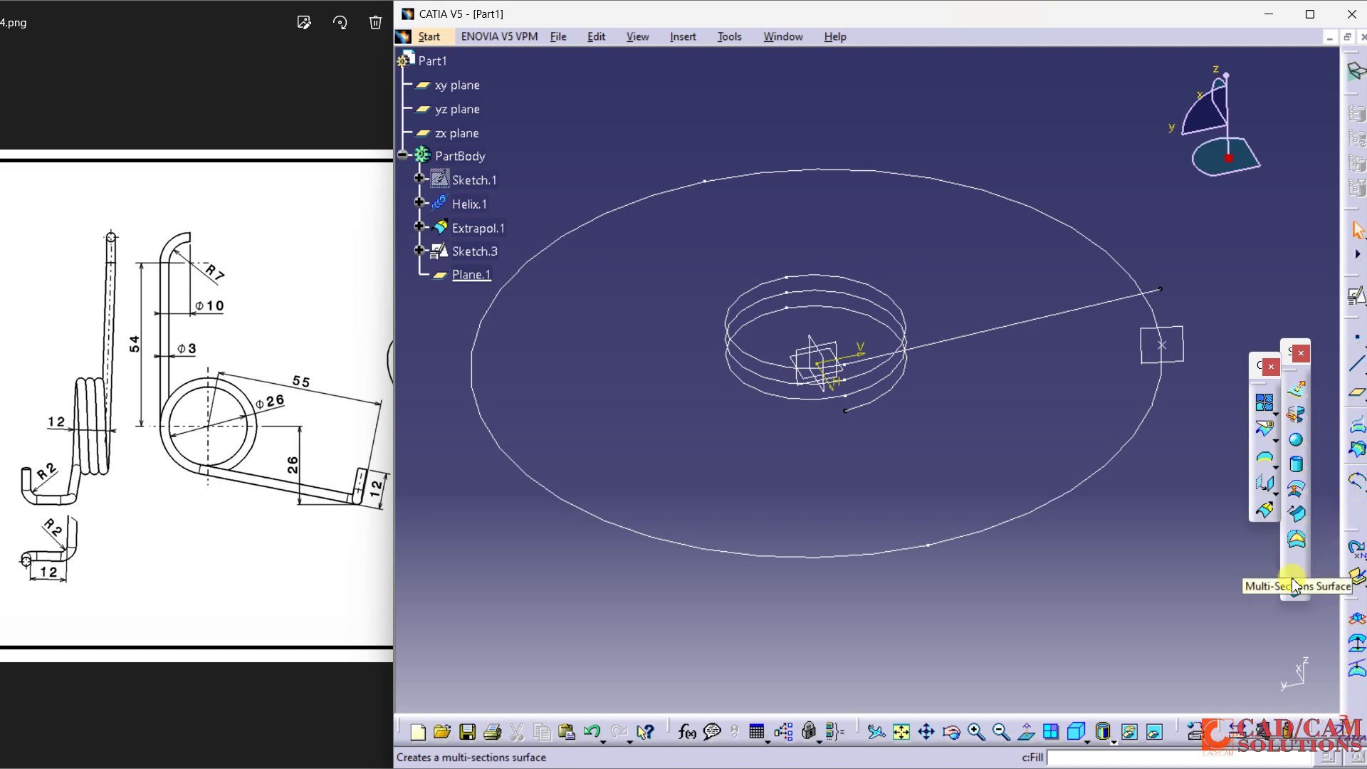
{"action": "left_click", "coordinate": [1265, 510]}
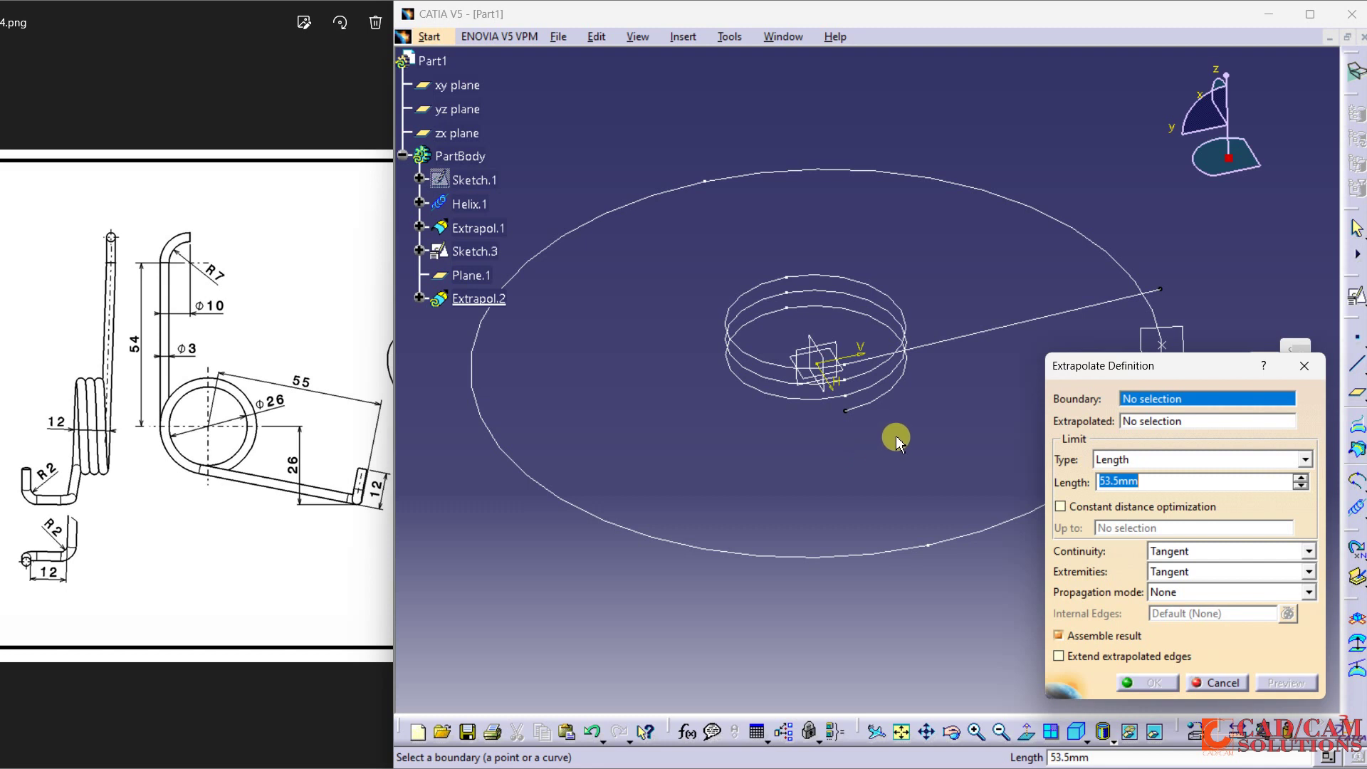
{"action": "left_click", "coordinate": [847, 409]}
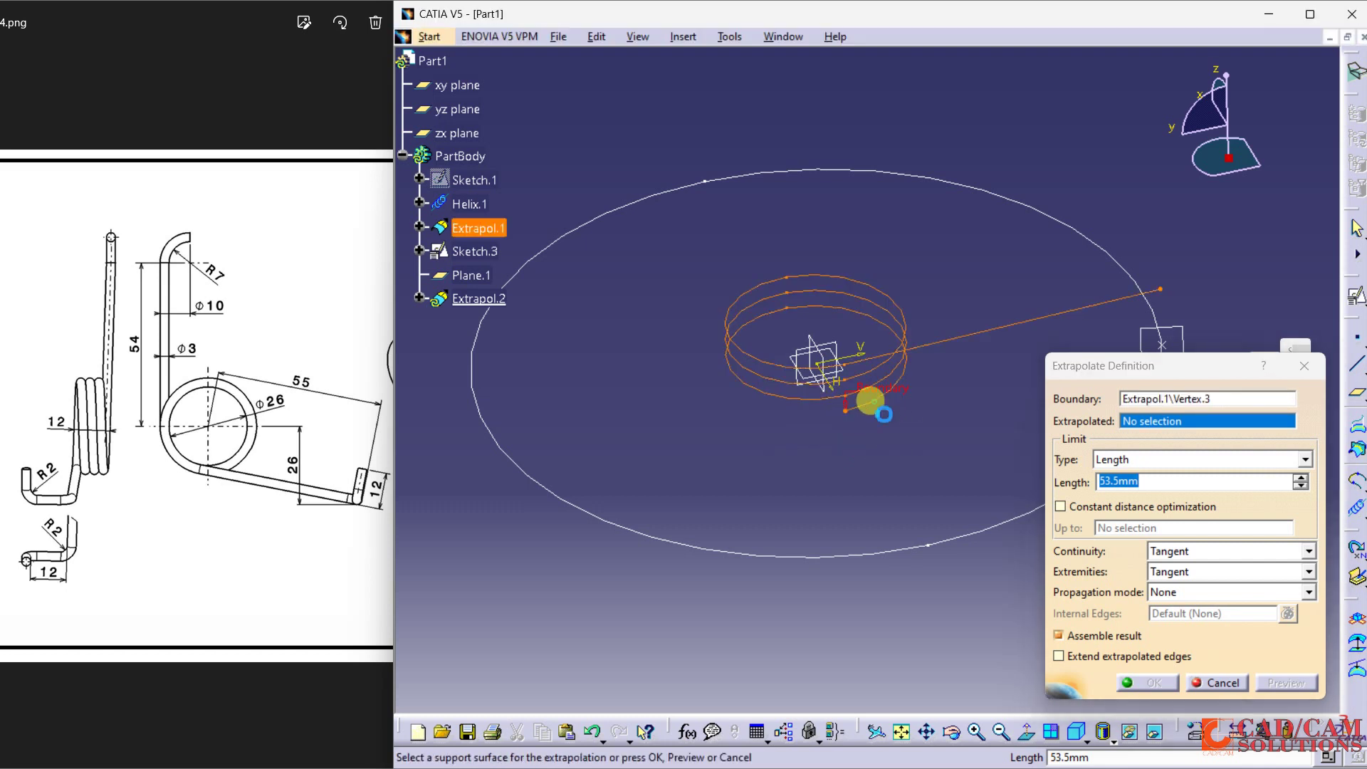
{"action": "left_click", "coordinate": [870, 401]}
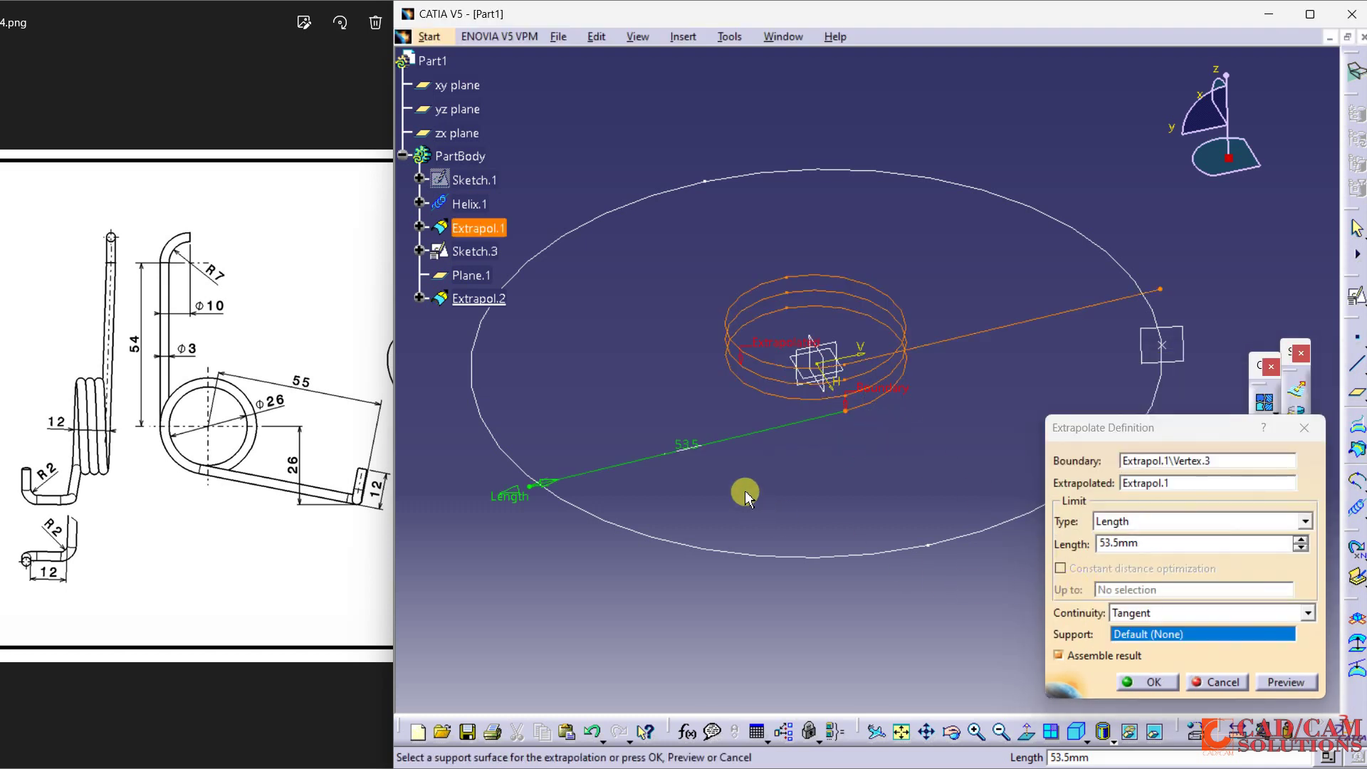
{"action": "left_click", "coordinate": [1153, 615]}
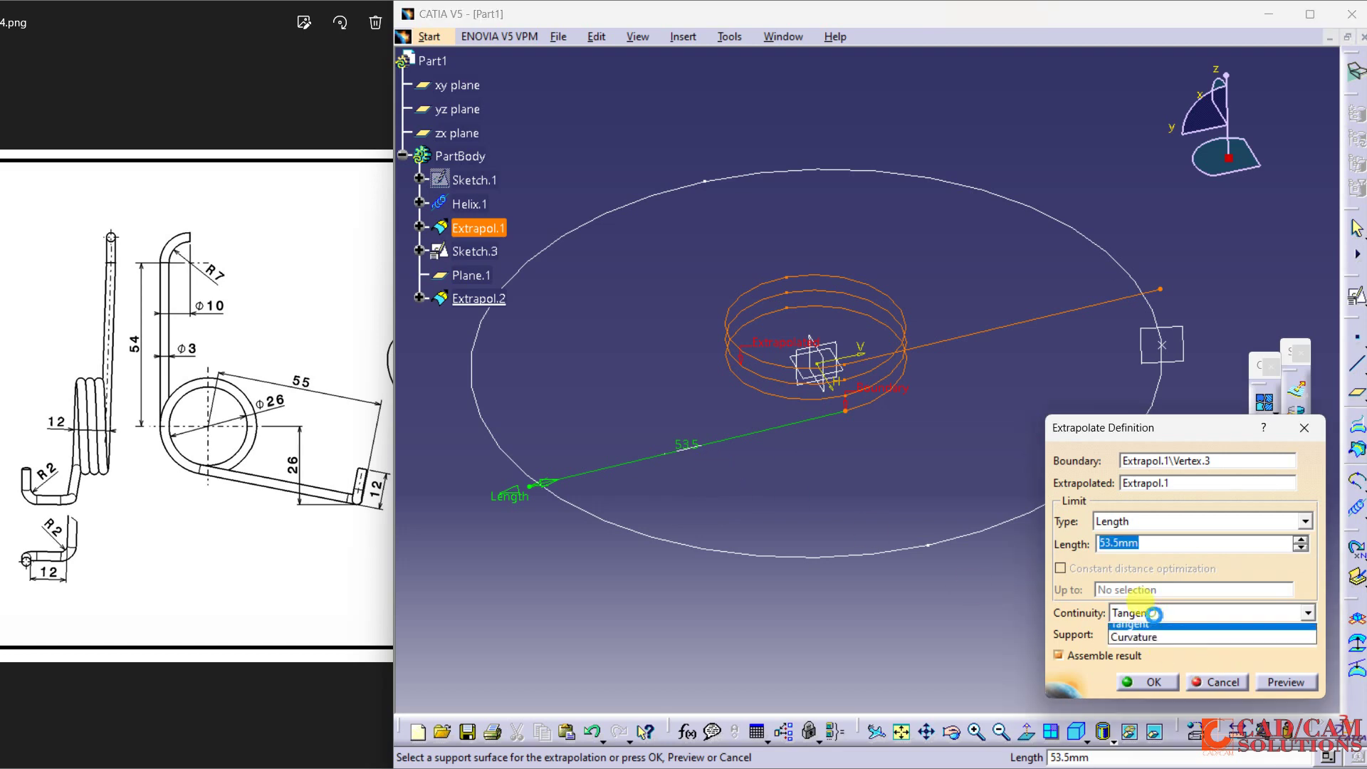
{"action": "left_click", "coordinate": [1133, 643]}
{"action": "middle_click_drag", "start_coordinate": [911, 547], "coordinate": [886, 404]}
{"action": "right_click", "coordinate": [881, 369]}
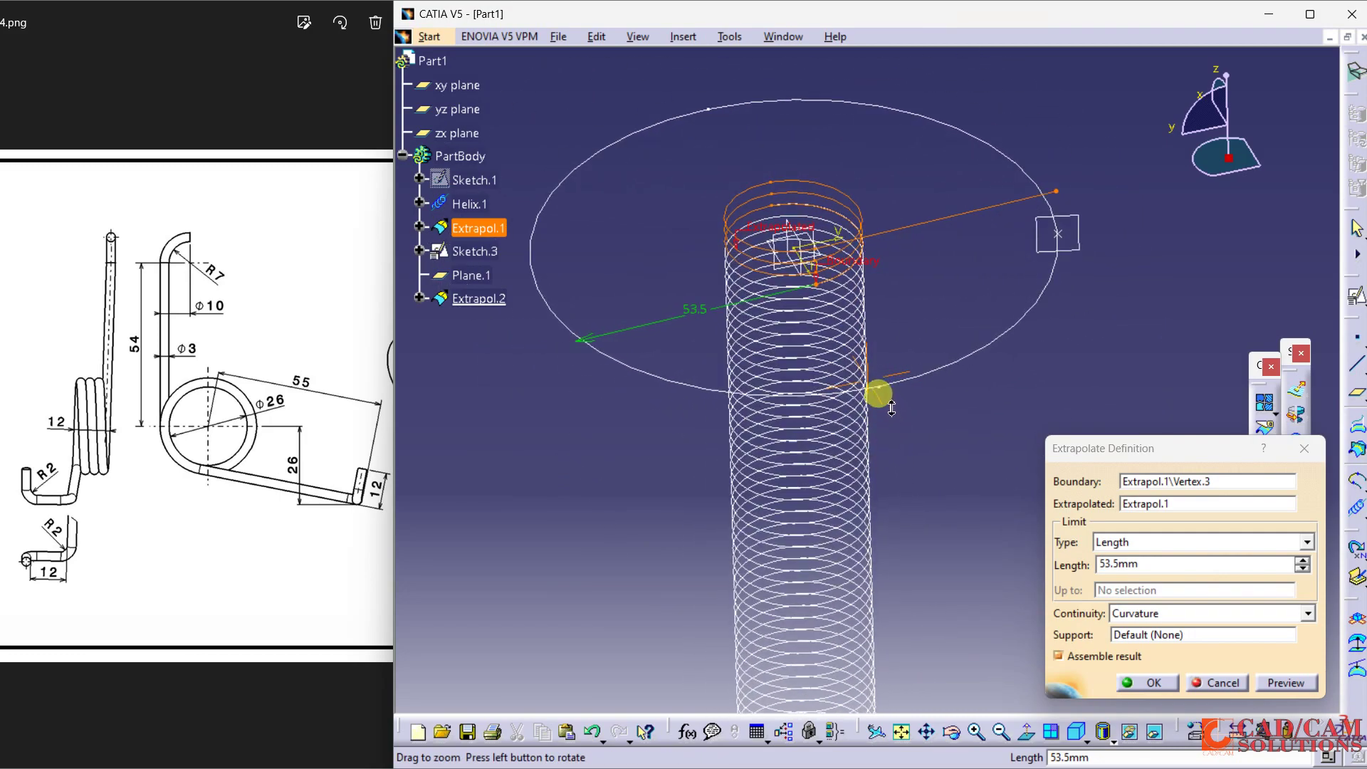
{"action": "middle_click_drag", "start_coordinate": [898, 502], "coordinate": [947, 485]}
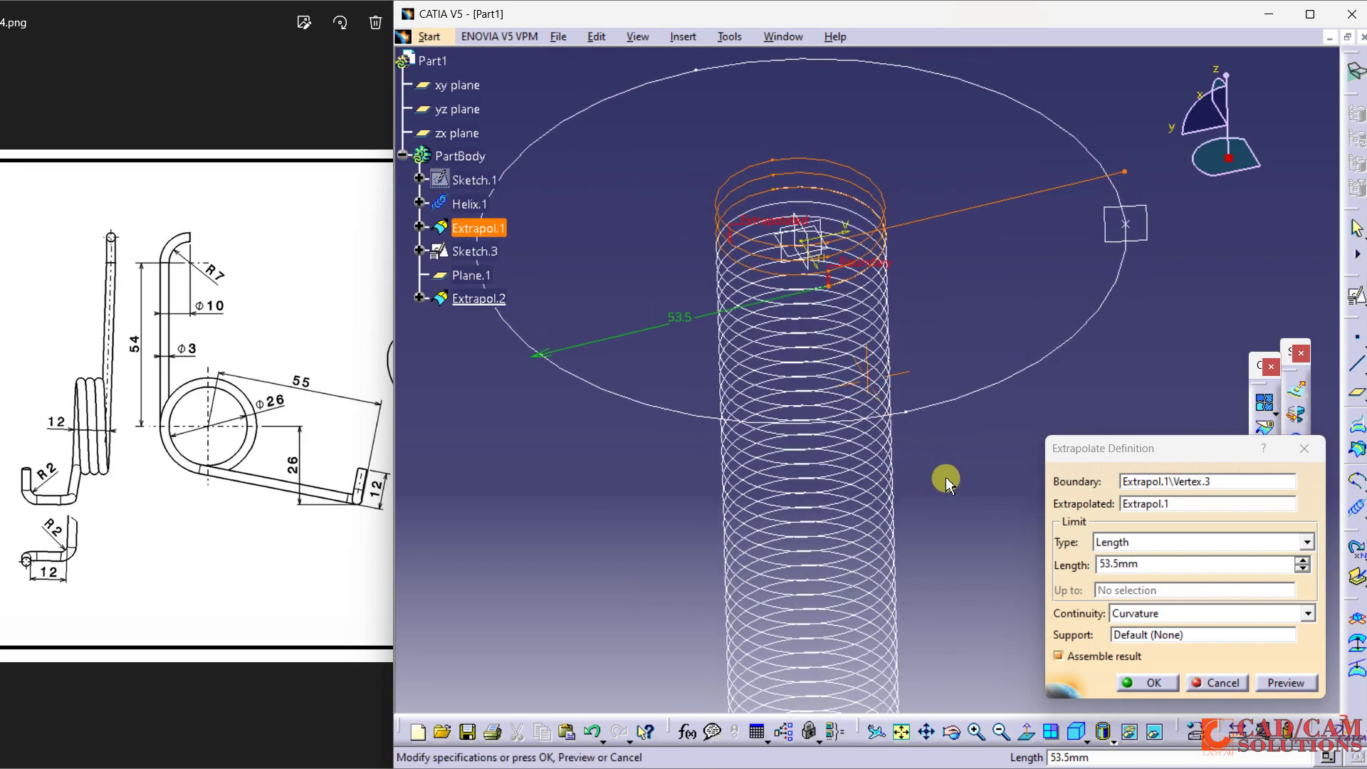
{"action": "left_click_drag", "start_coordinate": [1153, 564], "coordinate": [1089, 570]}
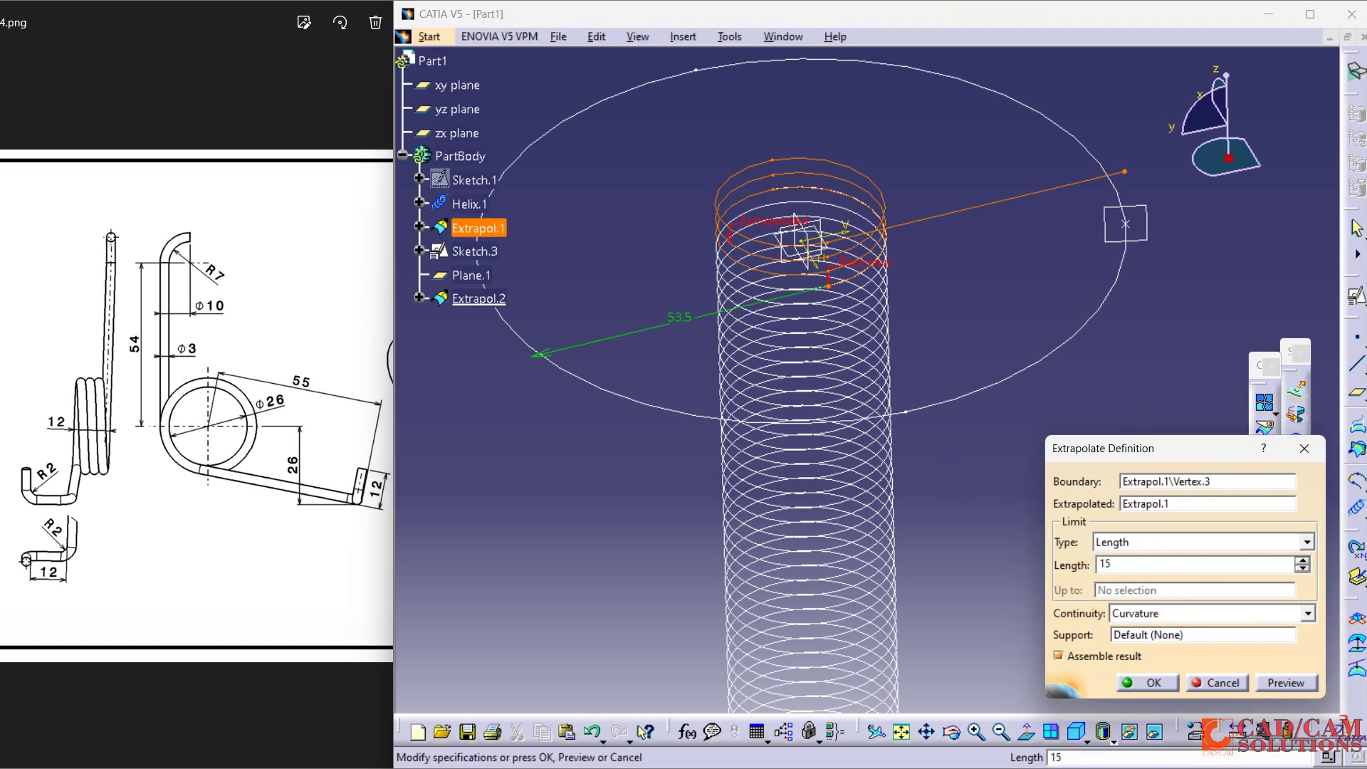
{"action": "key", "text": "Return"}
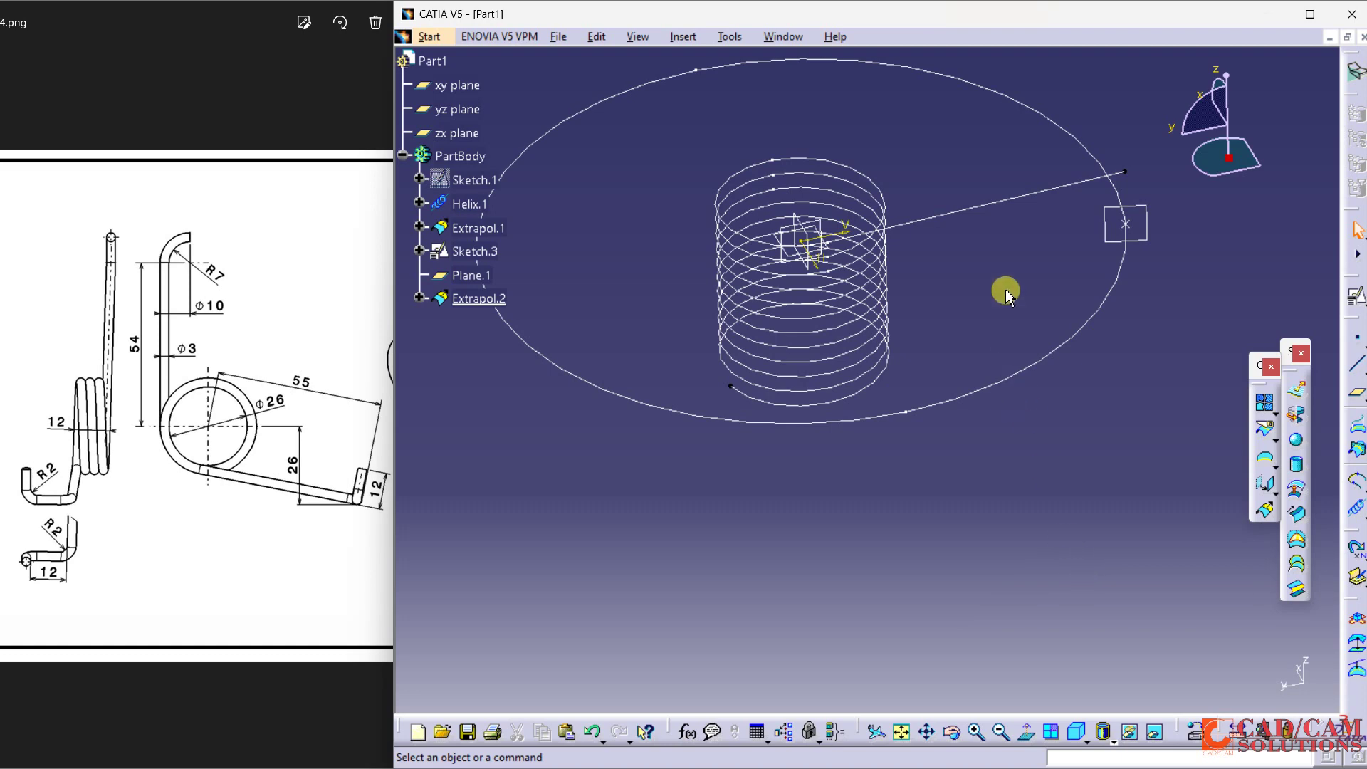
Reopen the definition of the coil-end extrapolation to check its settings and close it unchanged
{"action": "middle_click_drag", "start_coordinate": [1006, 298], "coordinate": [812, 364]}
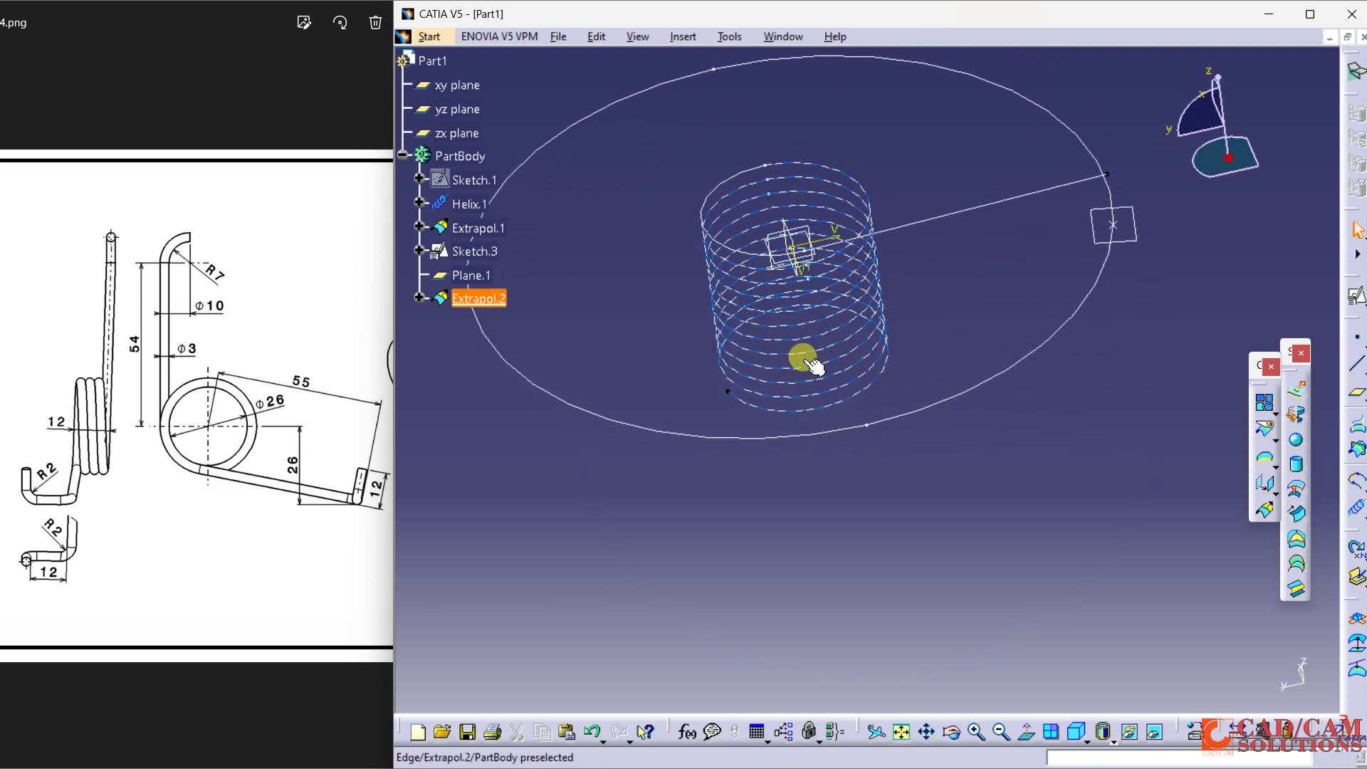
{"action": "double_click", "coordinate": [460, 298]}
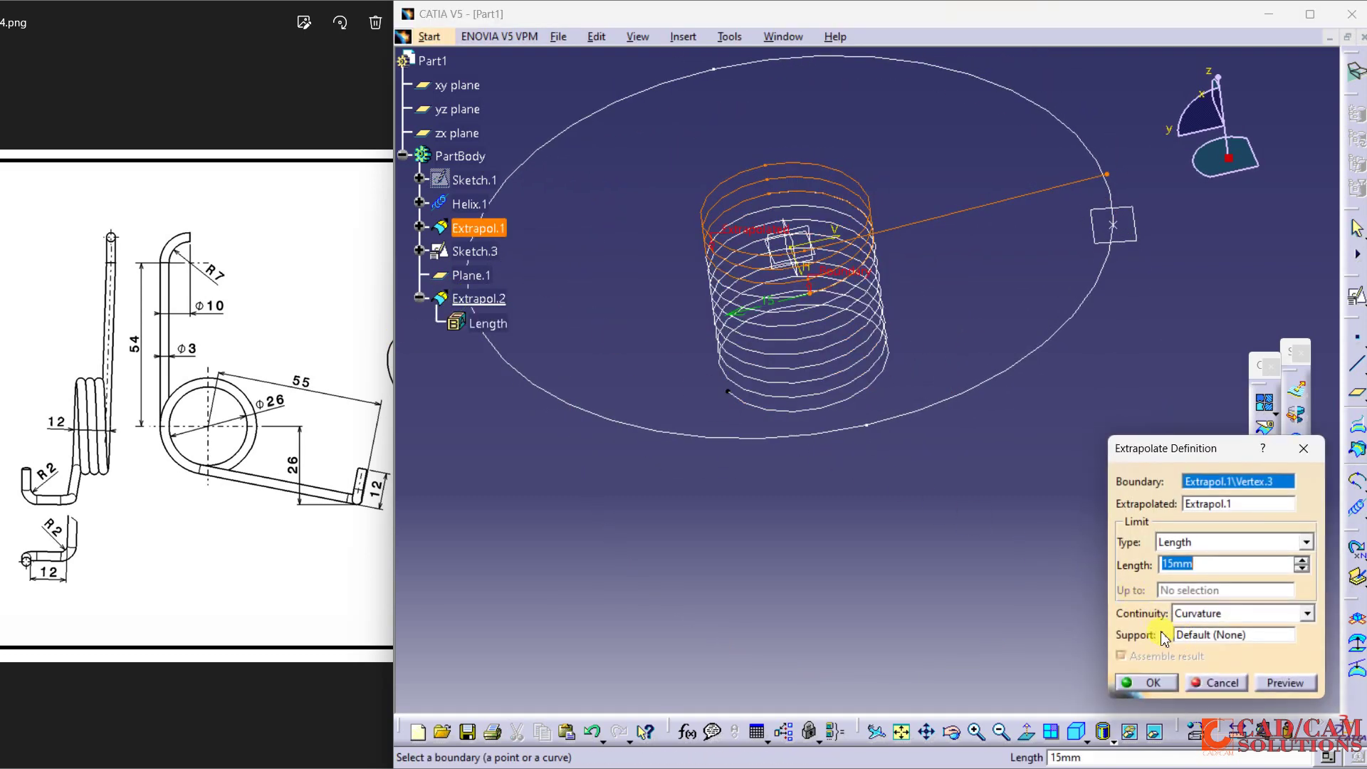
{"action": "left_click", "coordinate": [1219, 684]}
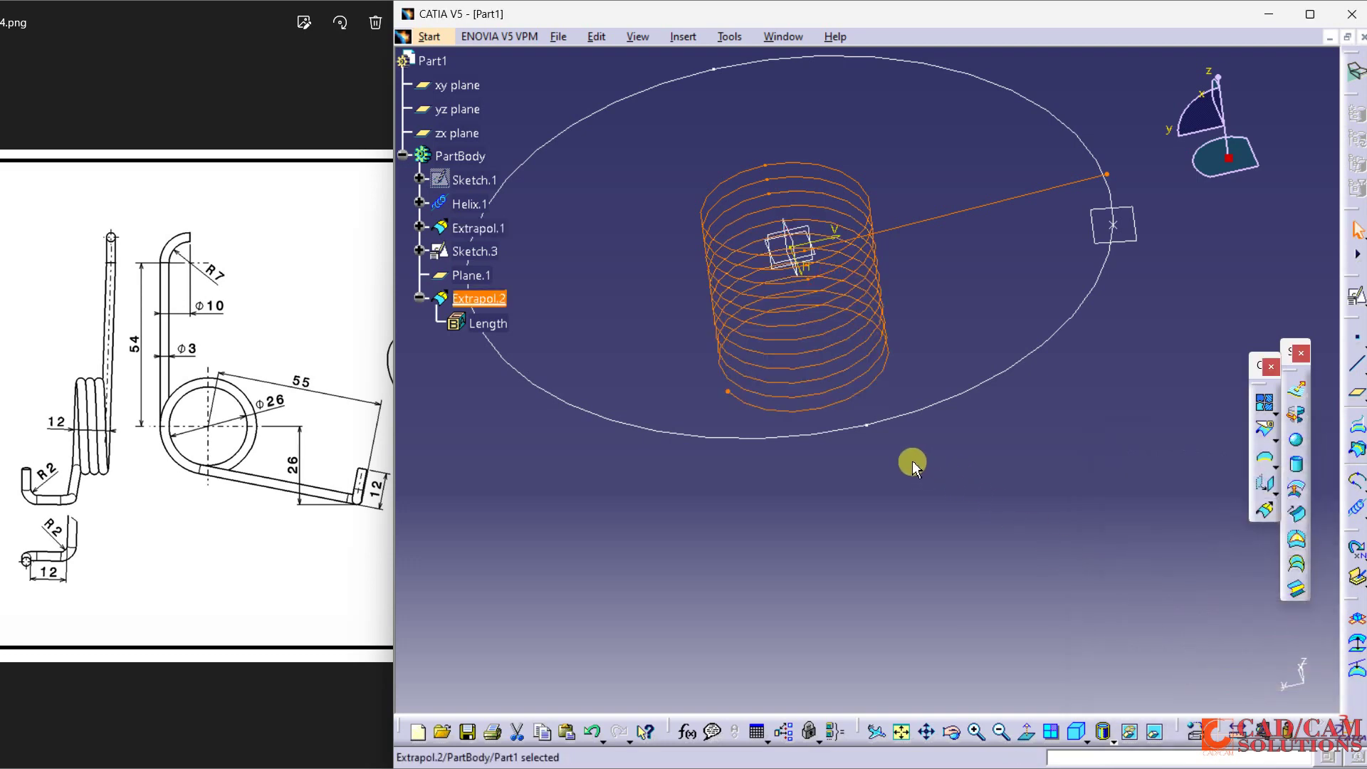
{"action": "left_click", "coordinate": [931, 488]}
{"action": "middle_click_drag", "start_coordinate": [930, 488], "coordinate": [873, 377]}
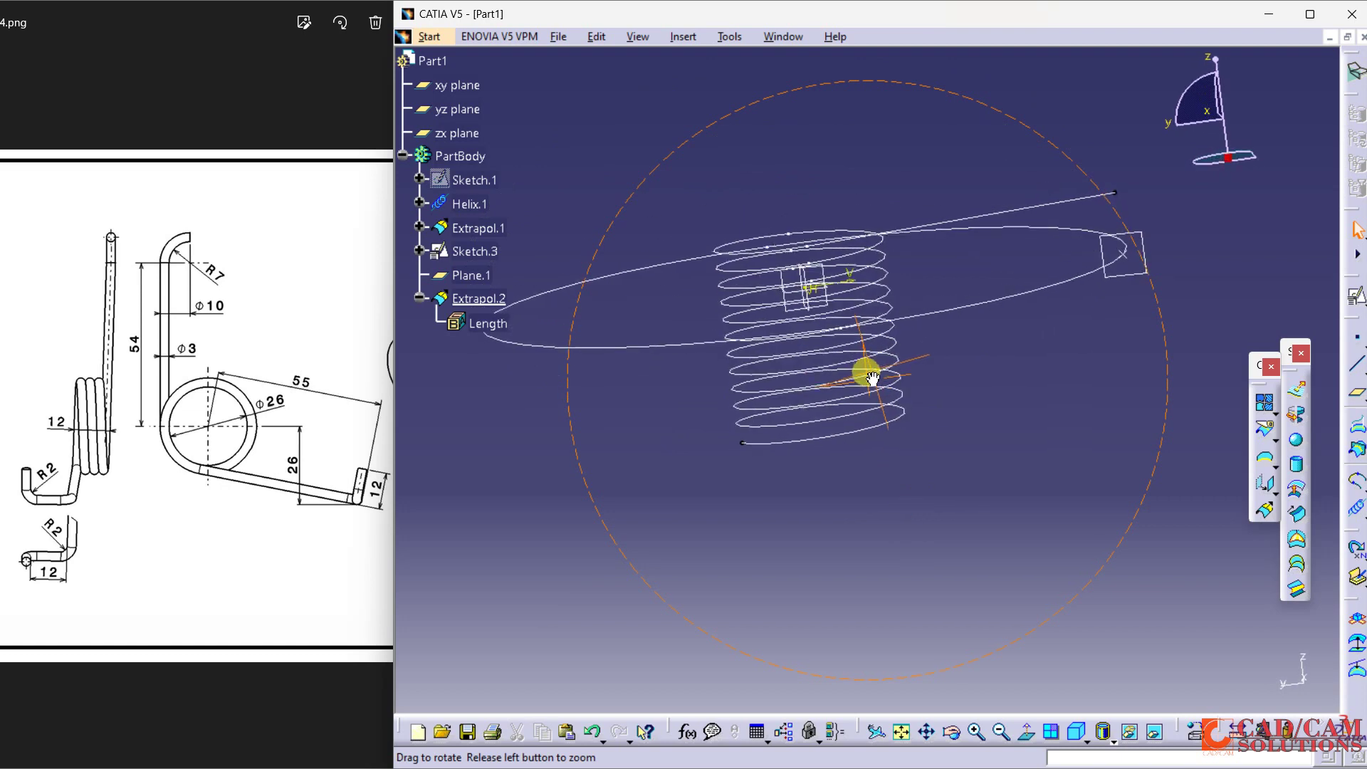
Open a positioned sketch on the reference plane normal to the large circle, with the horizontal direction reversed
{"action": "middle_click_drag", "start_coordinate": [1037, 342], "coordinate": [1038, 406]}
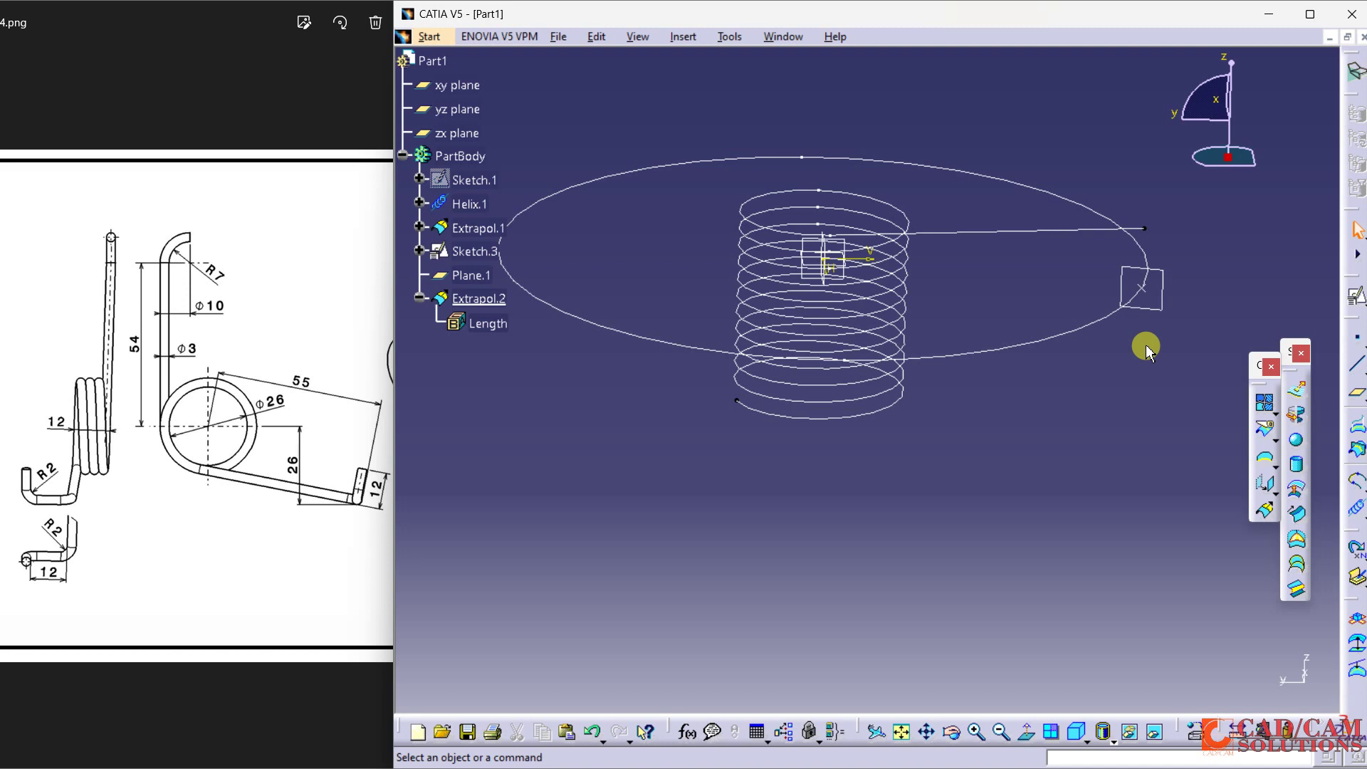
{"action": "left_click", "coordinate": [1150, 266]}
{"action": "left_click", "coordinate": [1357, 299]}
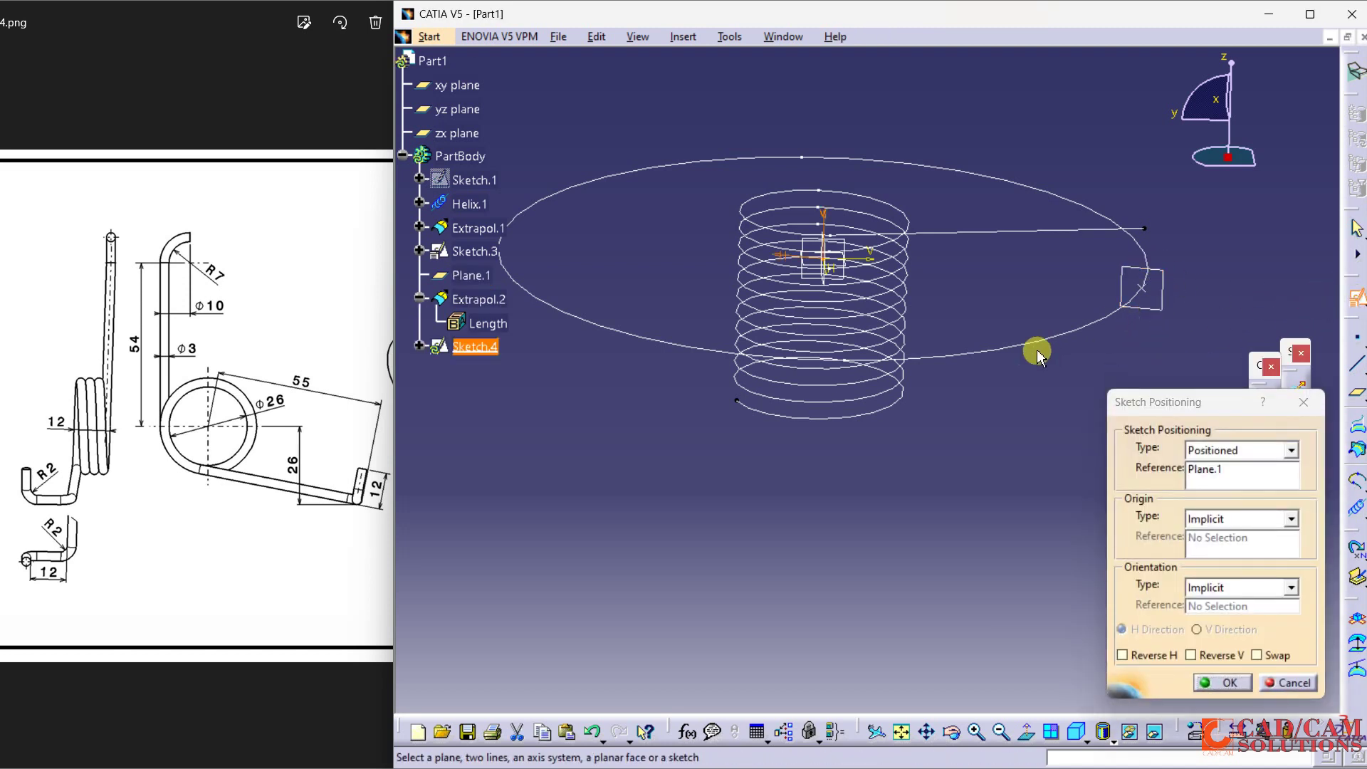
{"action": "left_click", "coordinate": [1147, 656]}
{"action": "left_click", "coordinate": [1215, 683]}
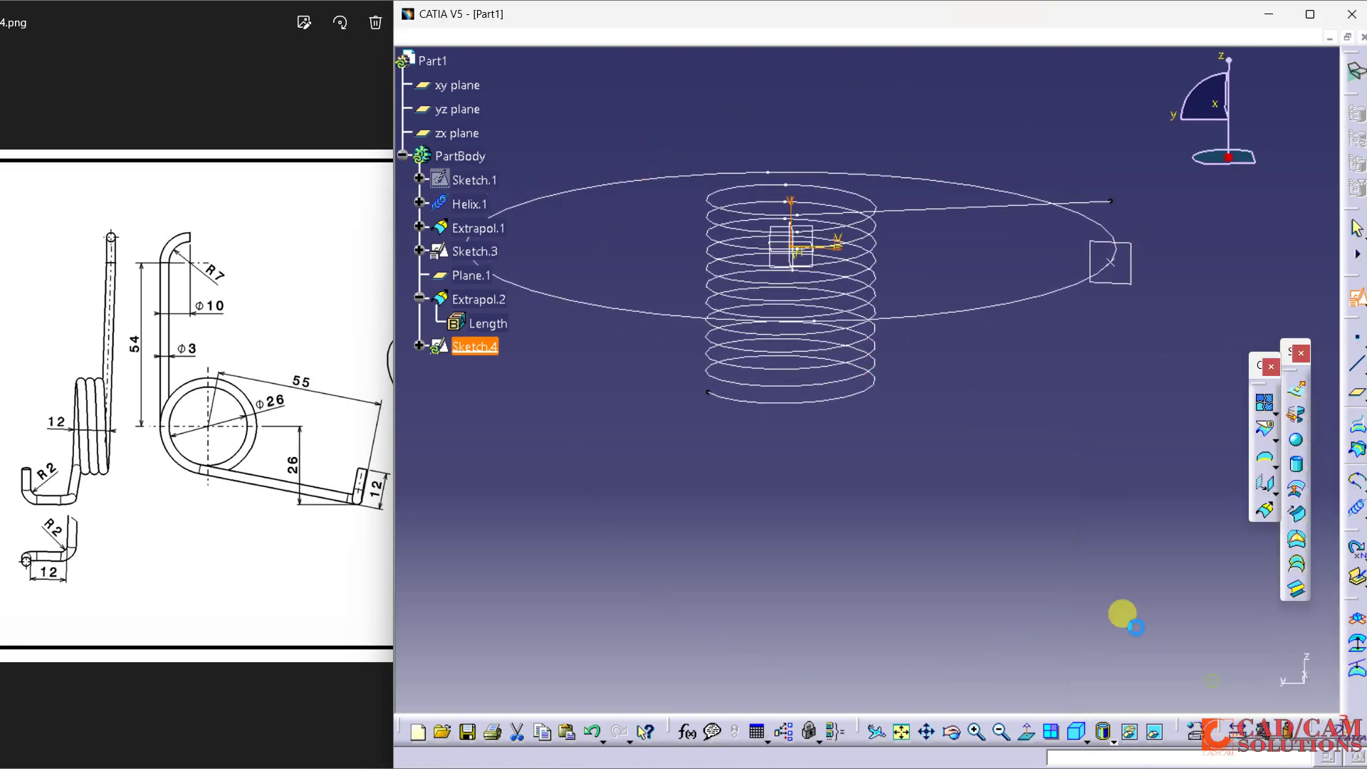
{"action": "mouse_move", "coordinate": [904, 359]}
{"action": "middle_mouse_down"}
{"action": "mouse_move", "coordinate": [940, 436]}
{"action": "mouse_move", "coordinate": [912, 330]}
{"action": "middle_mouse_up"}
{"action": "left_click", "coordinate": [941, 435]}
{"action": "mouse_move", "coordinate": [976, 428]}
{"action": "middle_mouse_down"}
{"action": "mouse_move", "coordinate": [967, 369]}
{"action": "mouse_move", "coordinate": [1038, 366]}
{"action": "mouse_move", "coordinate": [1015, 420]}
{"action": "mouse_move", "coordinate": [995, 363]}
{"action": "mouse_move", "coordinate": [1038, 392]}
{"action": "middle_mouse_up"}
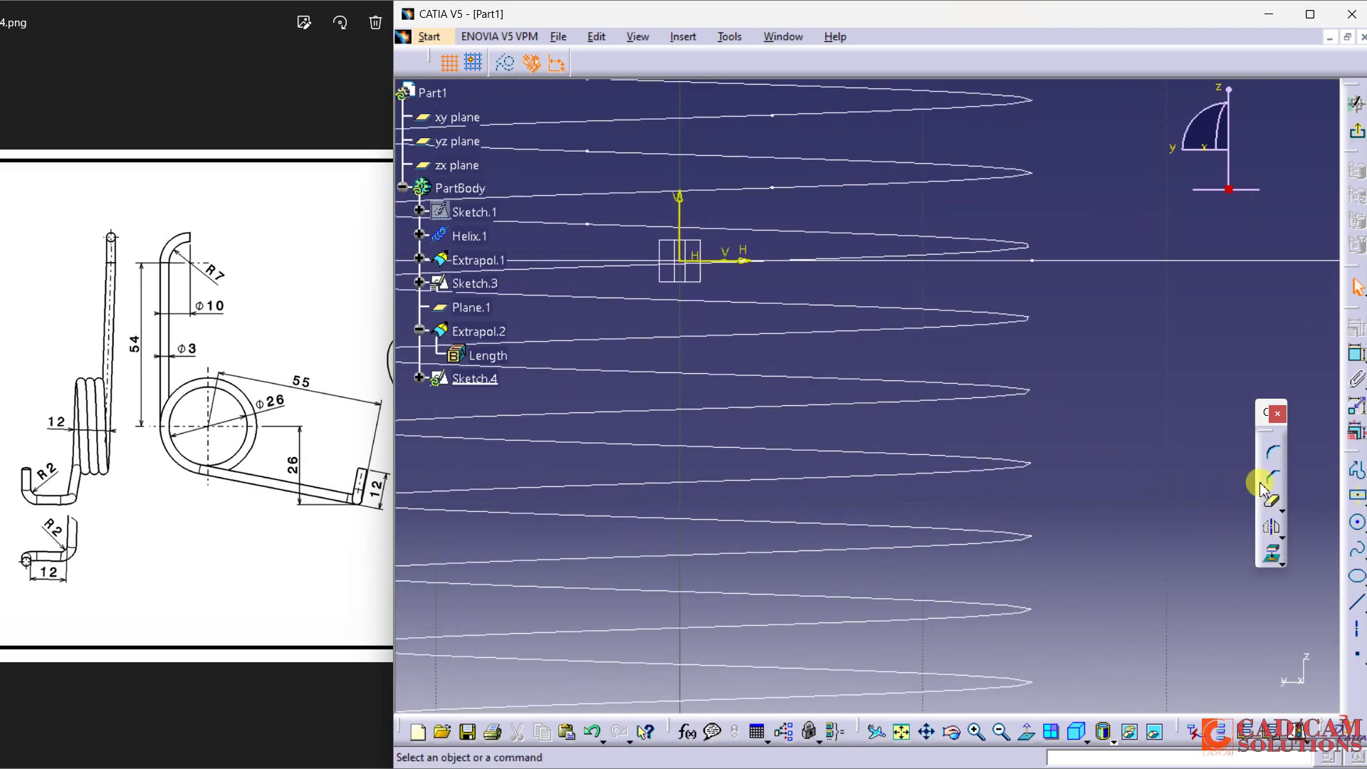
Sketch a rectangle about 3.2 mm high across the coil's edge, on the positive horizontal side of the origin
{"action": "left_click", "coordinate": [1361, 500]}
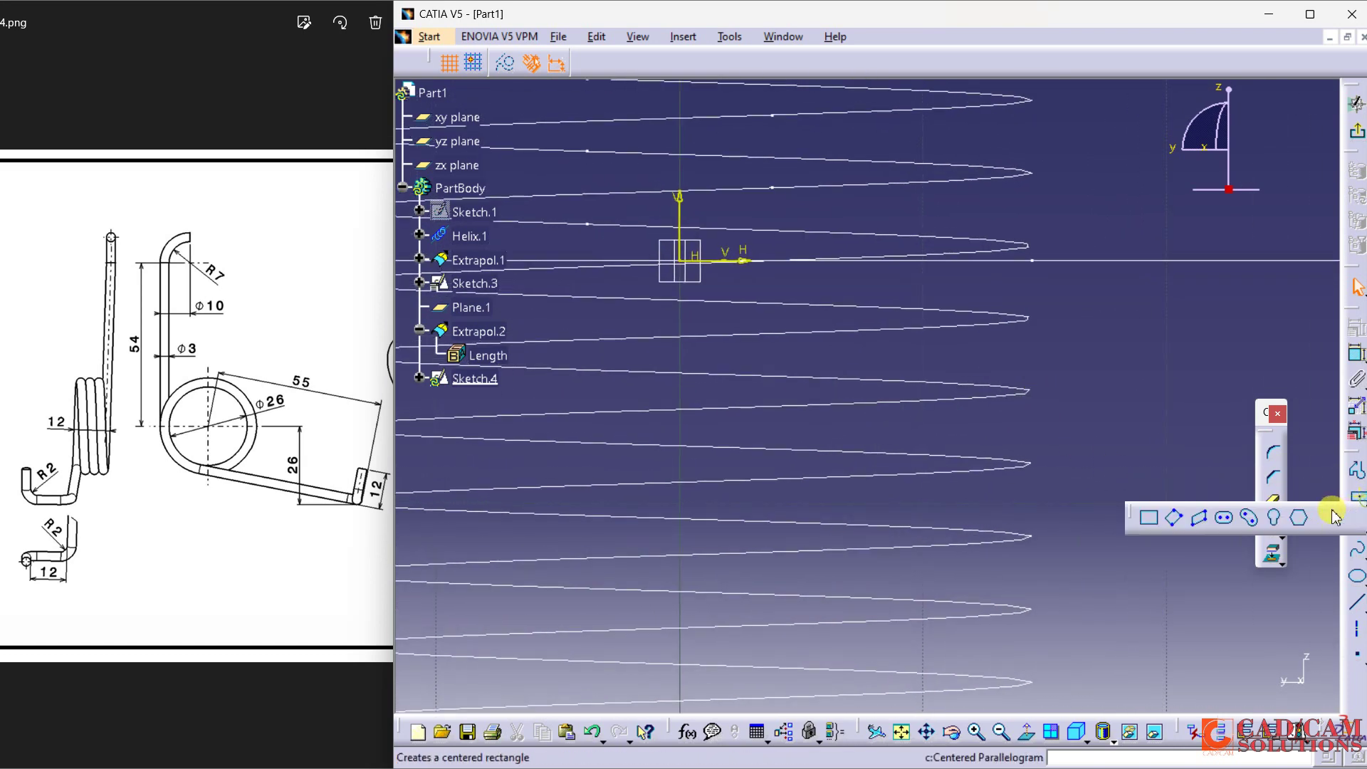
{"action": "left_click", "coordinate": [1152, 518]}
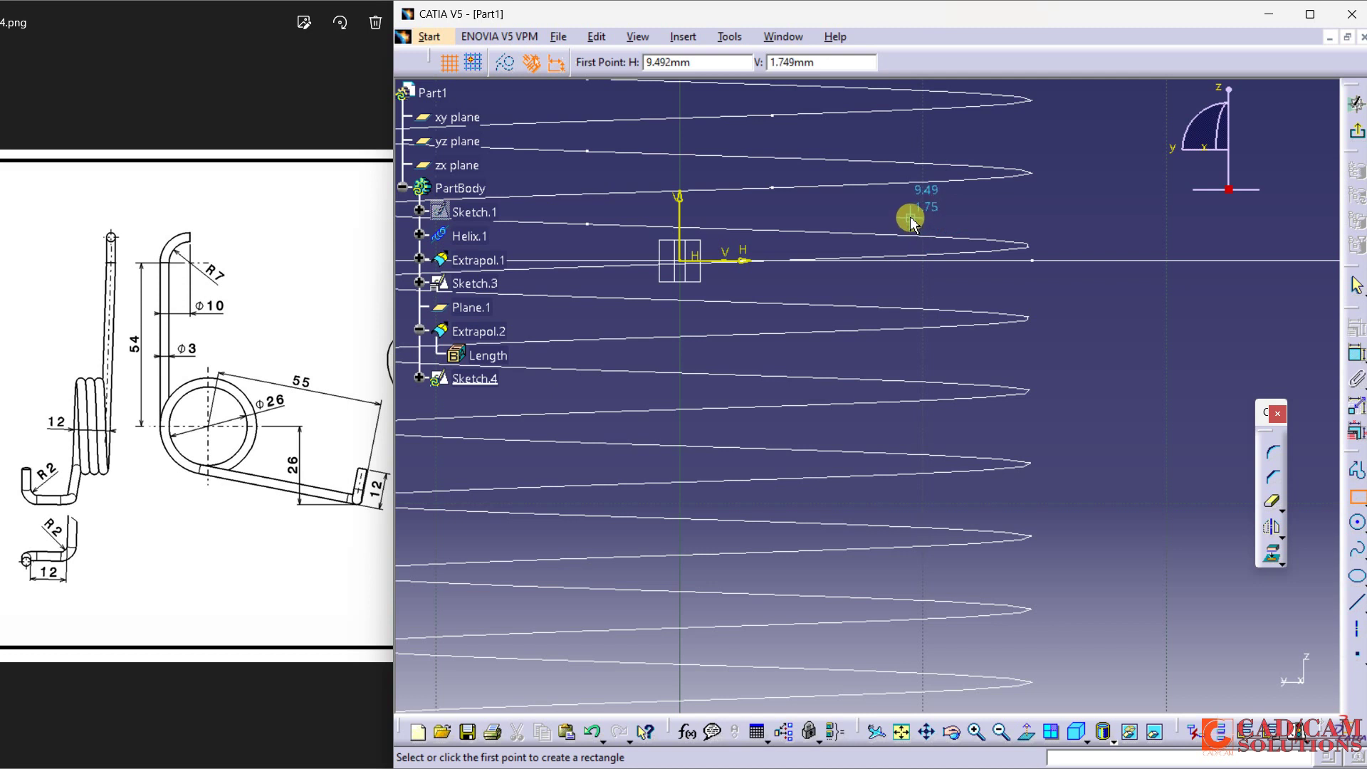
{"action": "left_click", "coordinate": [863, 216]}
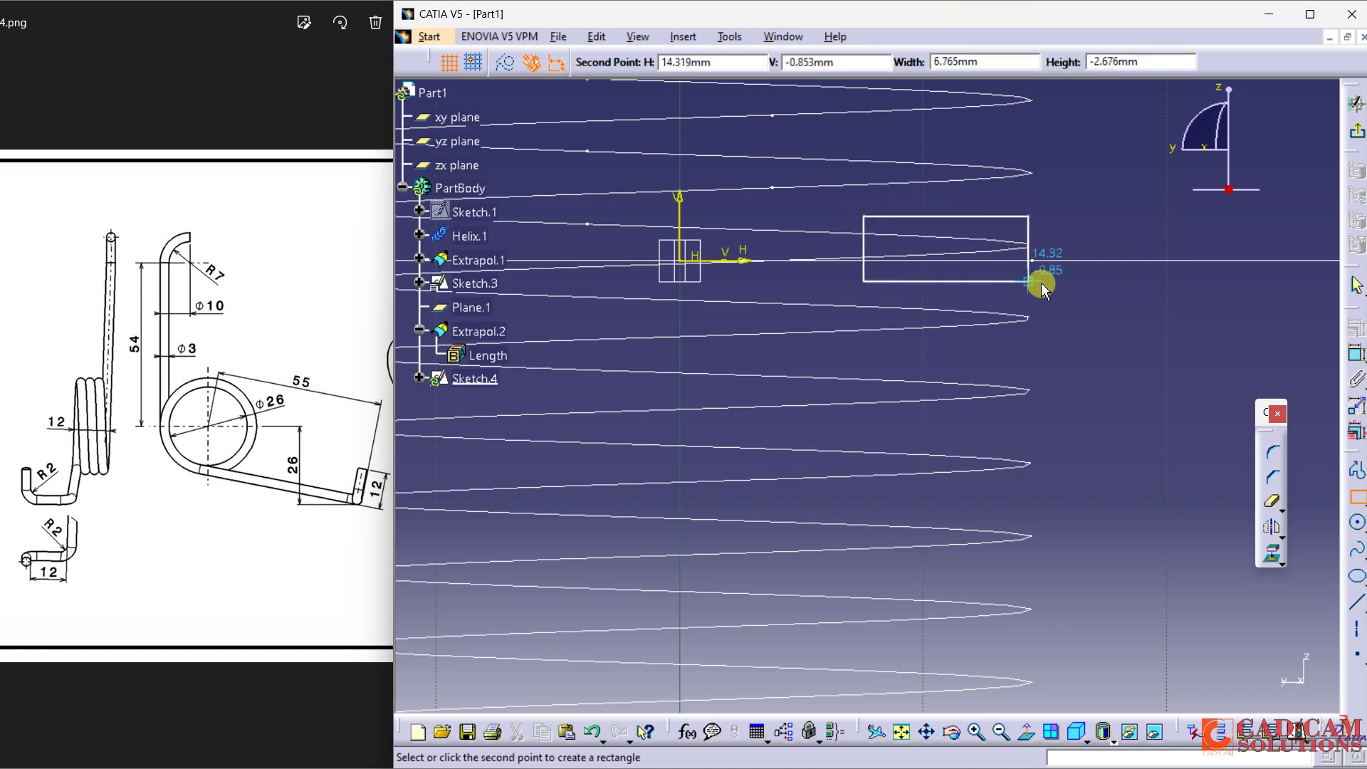
{"action": "left_click", "coordinate": [1079, 293]}
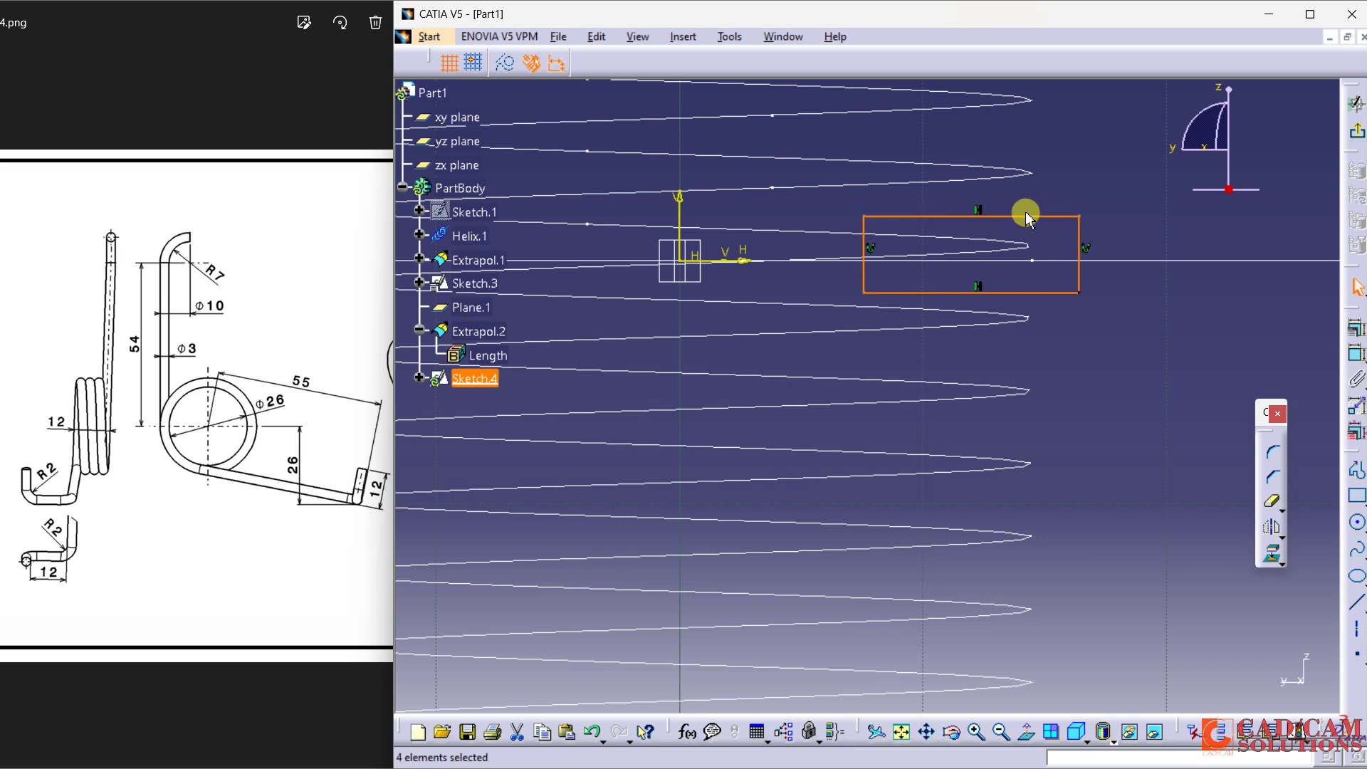
{"action": "left_click", "coordinate": [1037, 203]}
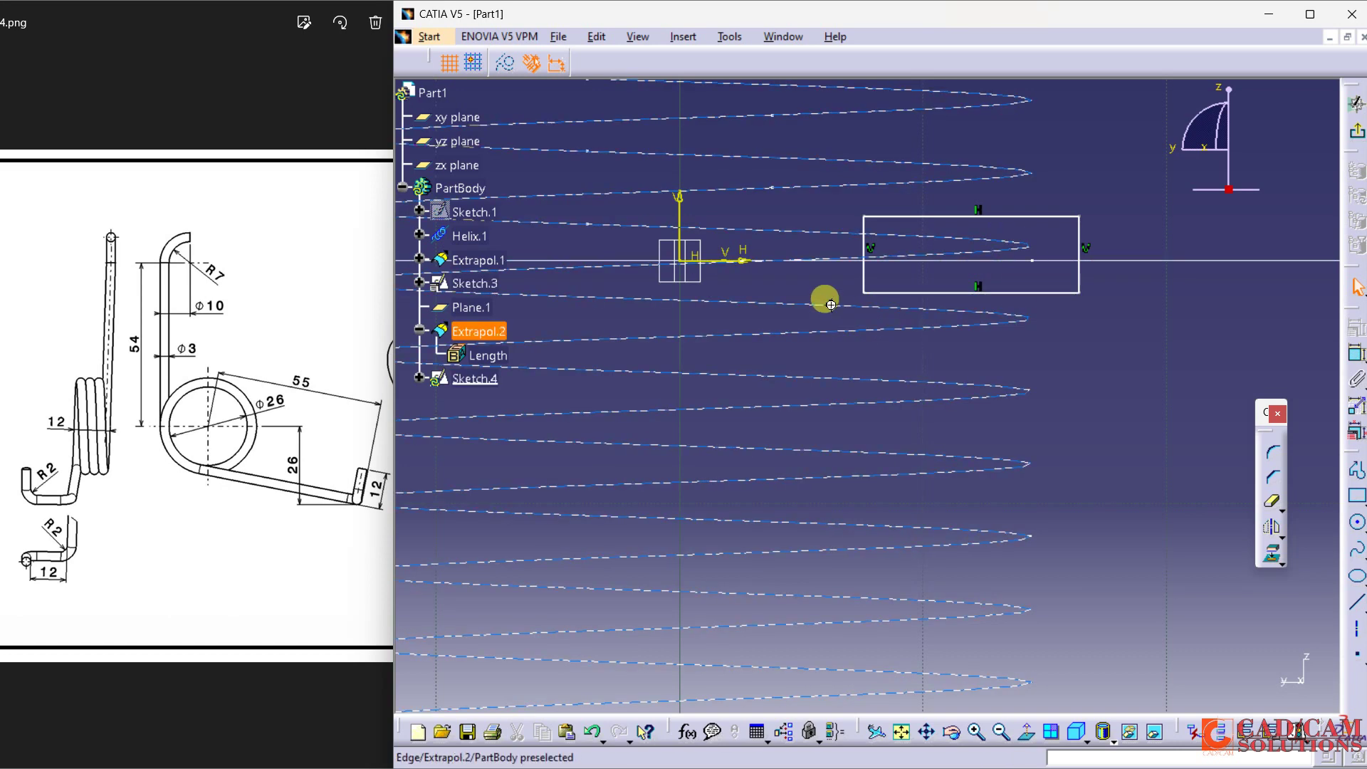
Shift both vertical edges of the rectangle across the origin to the opposite coil edge, making it about 7.1 mm wide
{"action": "mouse_move", "coordinate": [824, 299]}
{"action": "middle_mouse_down"}
{"action": "mouse_move", "coordinate": [1024, 303]}
{"action": "mouse_move", "coordinate": [1032, 332]}
{"action": "middle_mouse_up"}
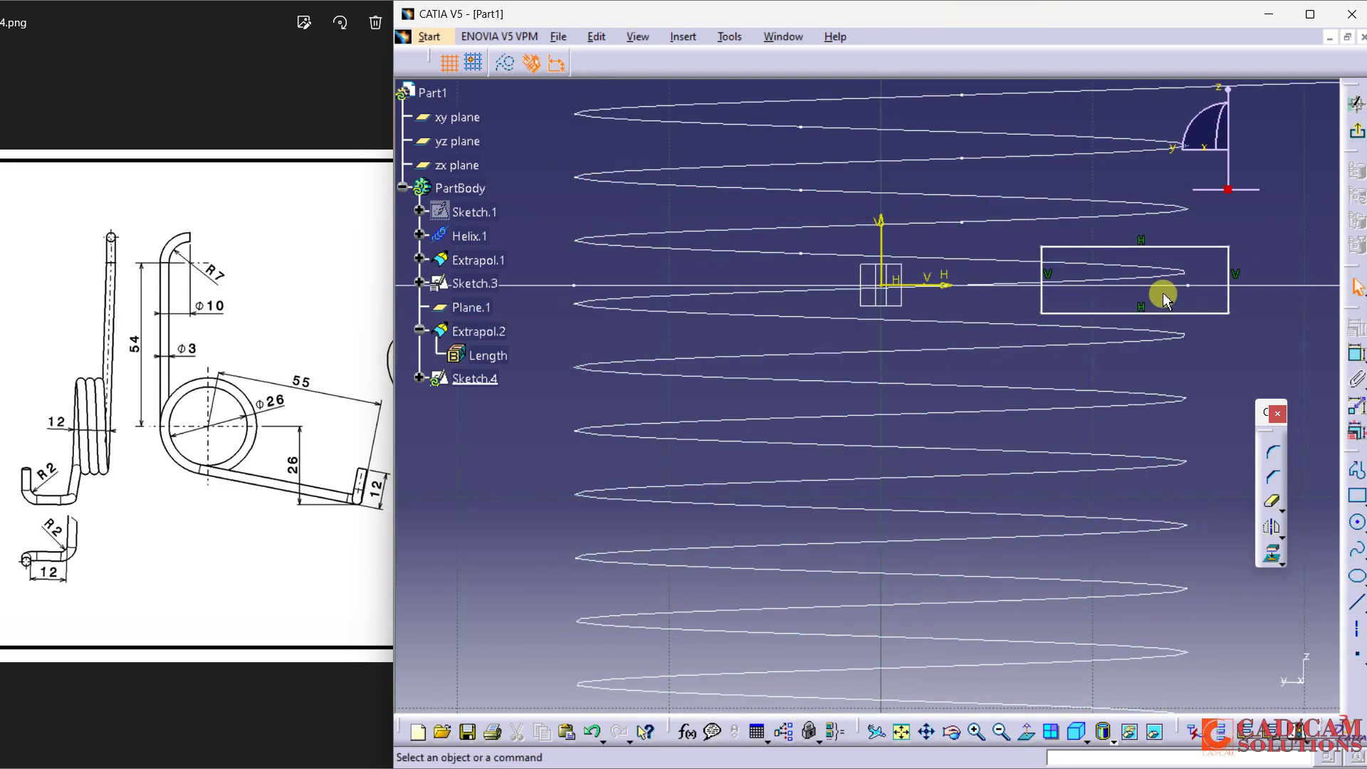
{"action": "left_click_drag", "start_coordinate": [1042, 259], "coordinate": [546, 274]}
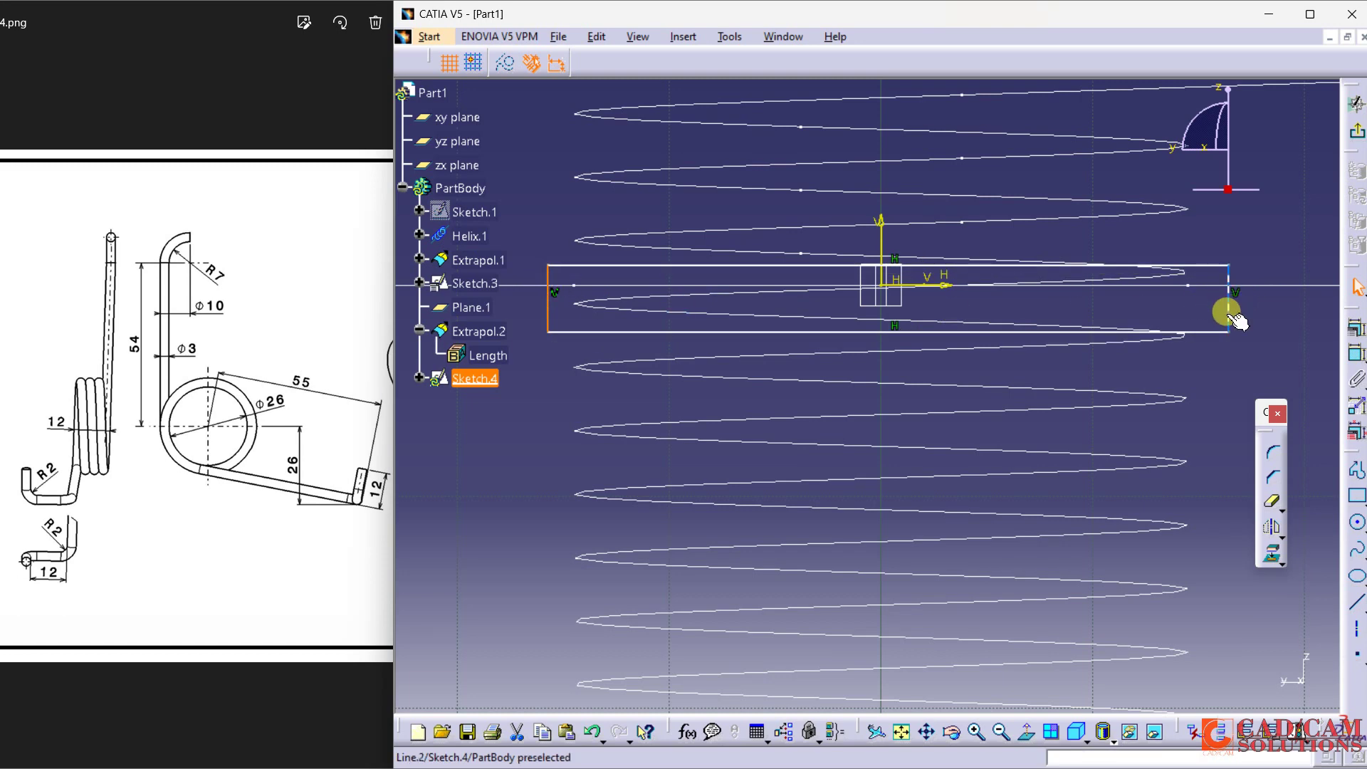
{"action": "mouse_move", "coordinate": [1228, 311]}
{"action": "left_mouse_down"}
{"action": "mouse_move", "coordinate": [885, 296]}
{"action": "mouse_move", "coordinate": [699, 314]}
{"action": "left_mouse_up"}
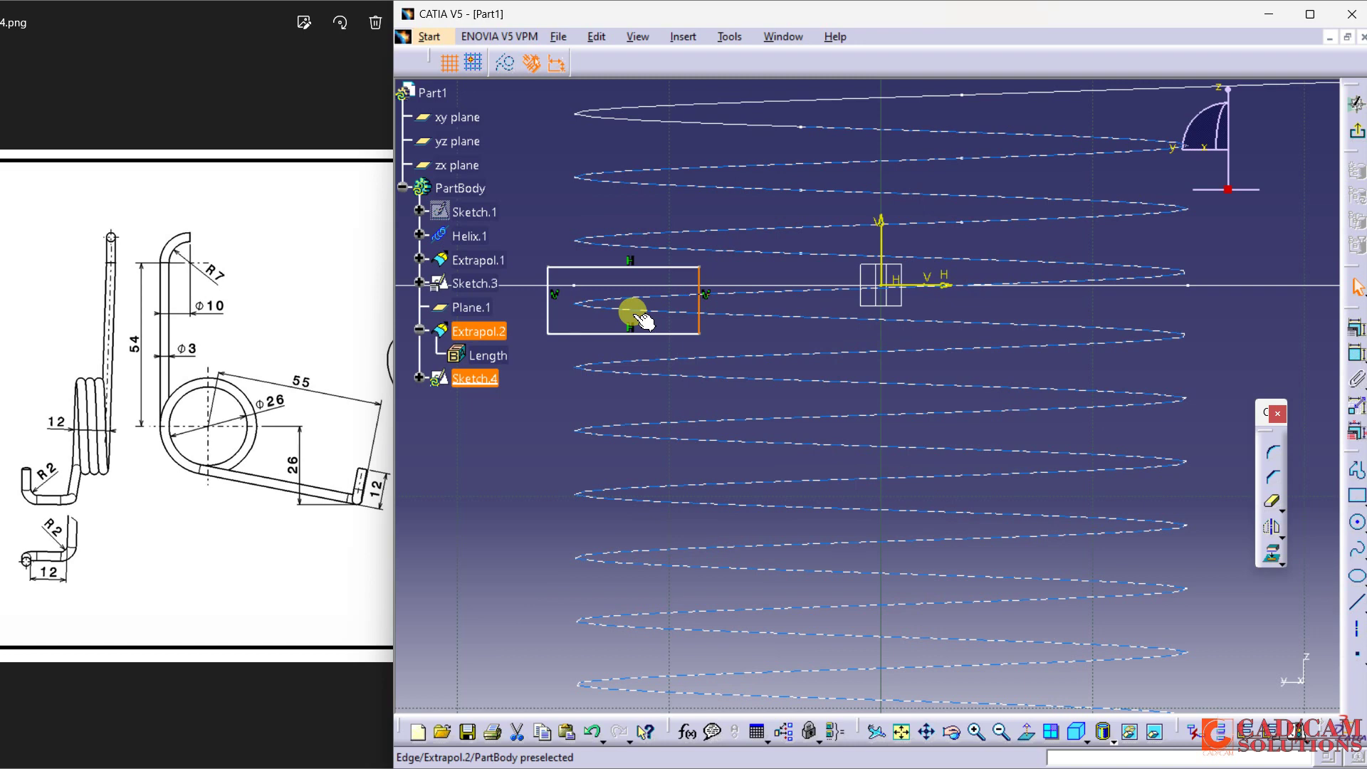
Dimension the rectangle's width and height
{"action": "left_click", "coordinate": [1355, 136]}
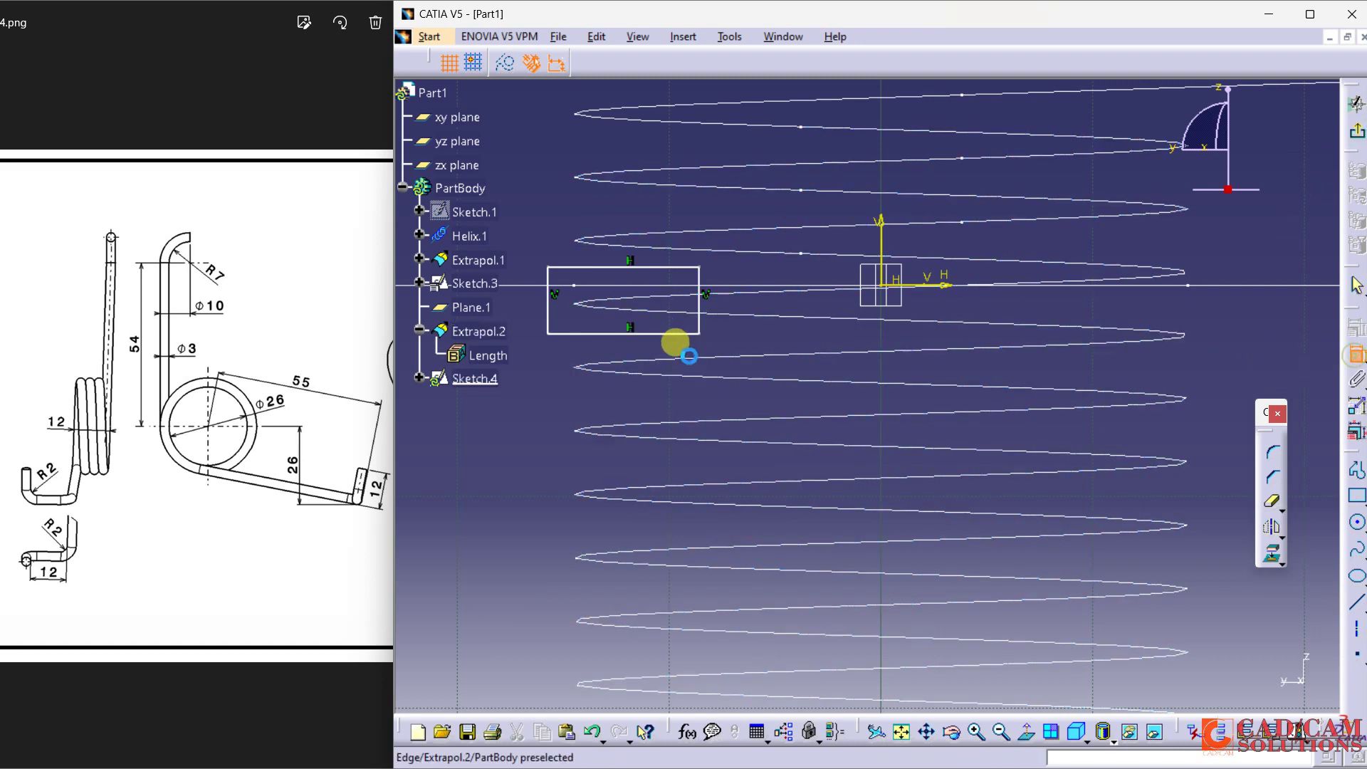
{"action": "left_click", "coordinate": [659, 334]}
{"action": "left_click", "coordinate": [524, 417]}
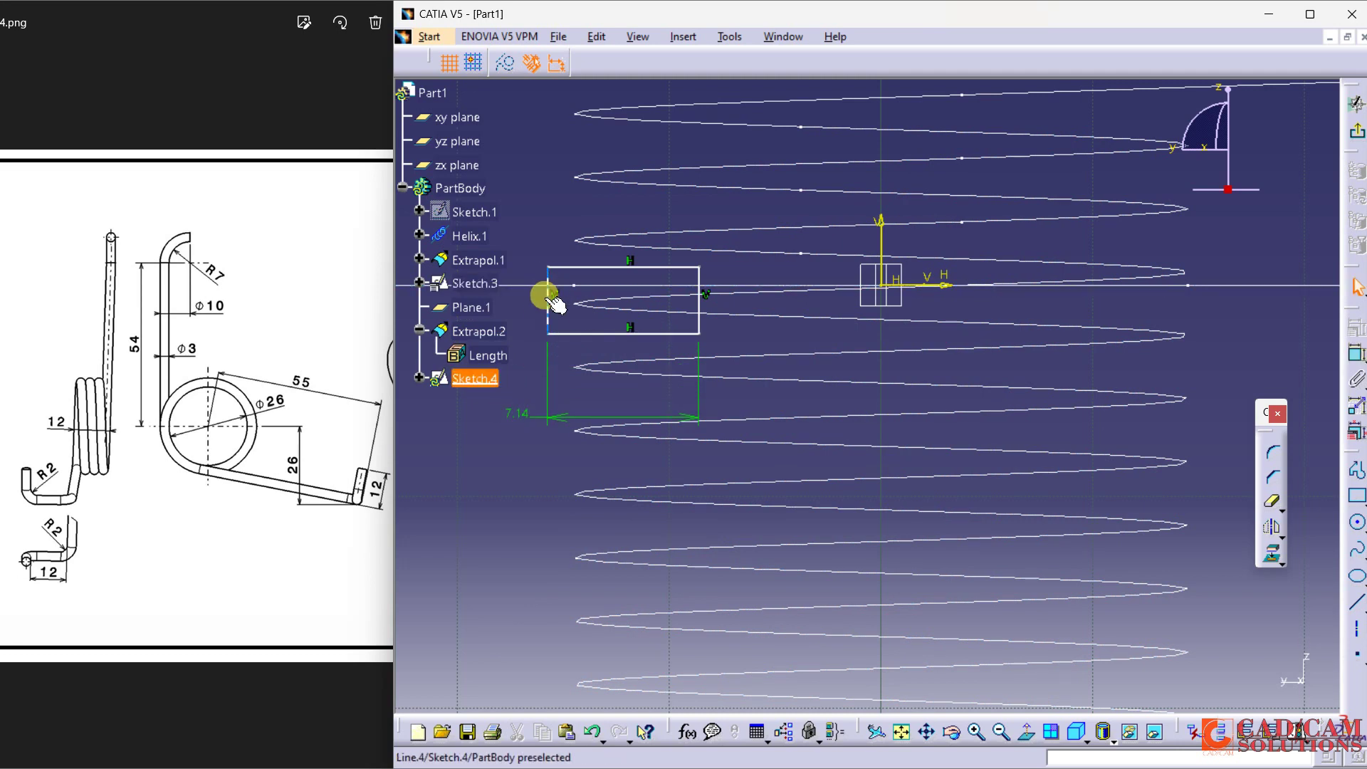
{"action": "left_click", "coordinate": [548, 298]}
{"action": "left_click", "coordinate": [1356, 329]}
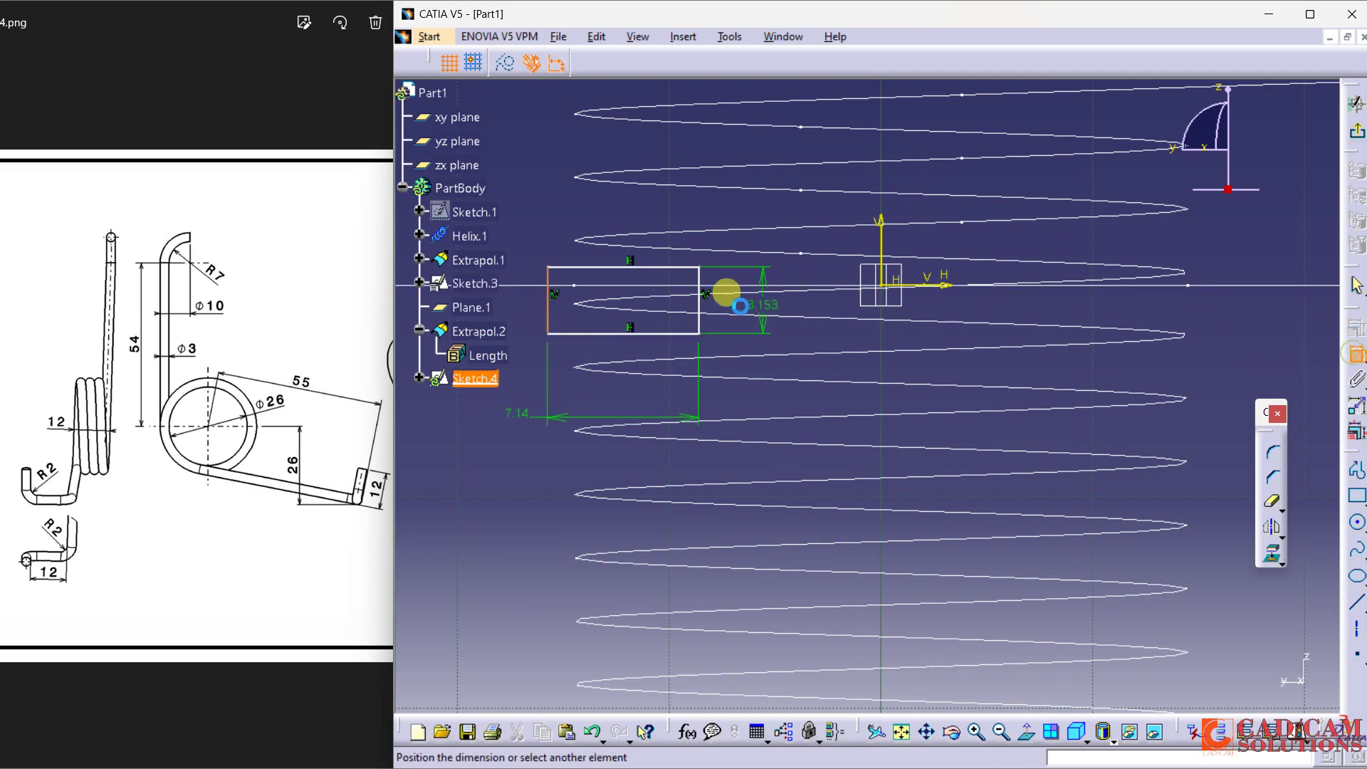
{"action": "left_click", "coordinate": [541, 251]}
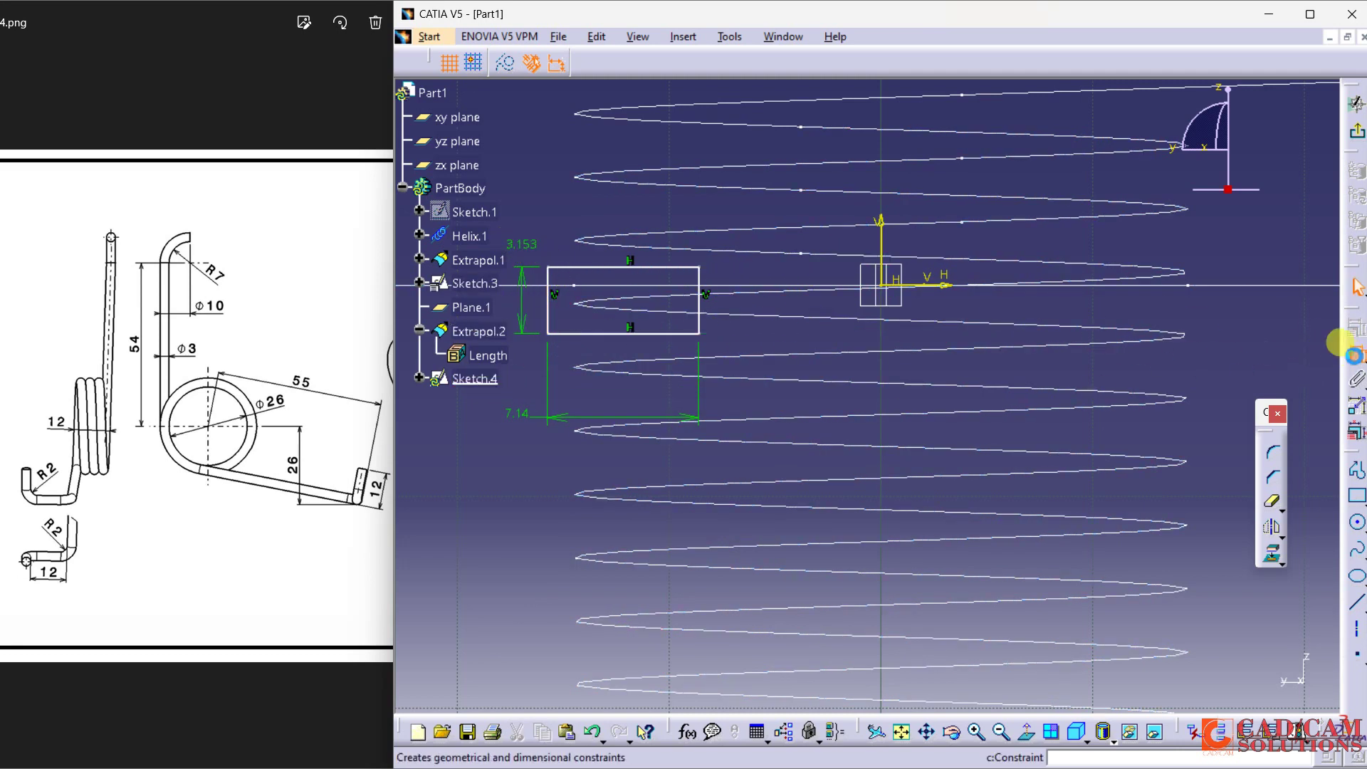
Dimension the rectangle's inner vertical edge from the vertical axis and its upper edge from the horizontal axis, and exit the sketch
{"action": "left_click", "coordinate": [1357, 353]}
{"action": "left_click", "coordinate": [880, 235]}
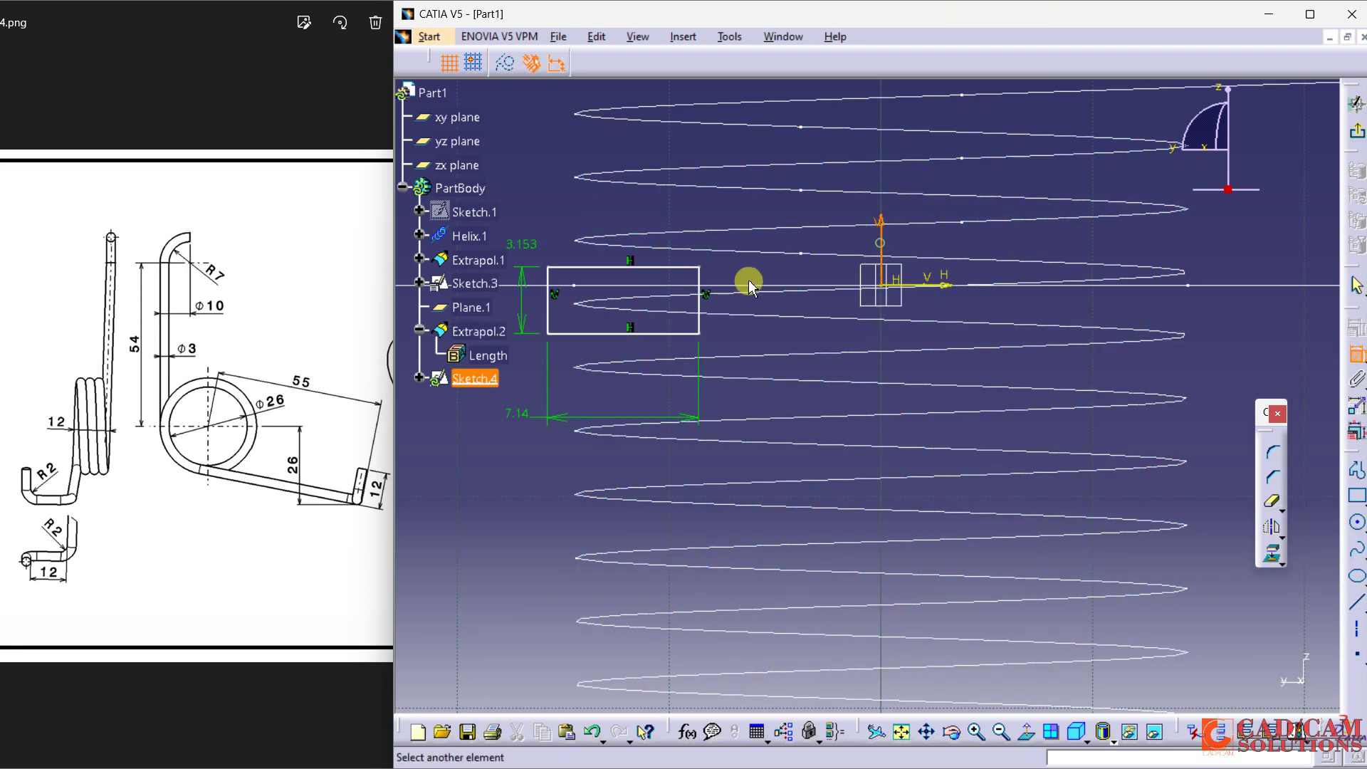
{"action": "left_click", "coordinate": [700, 279]}
{"action": "left_click", "coordinate": [748, 278]}
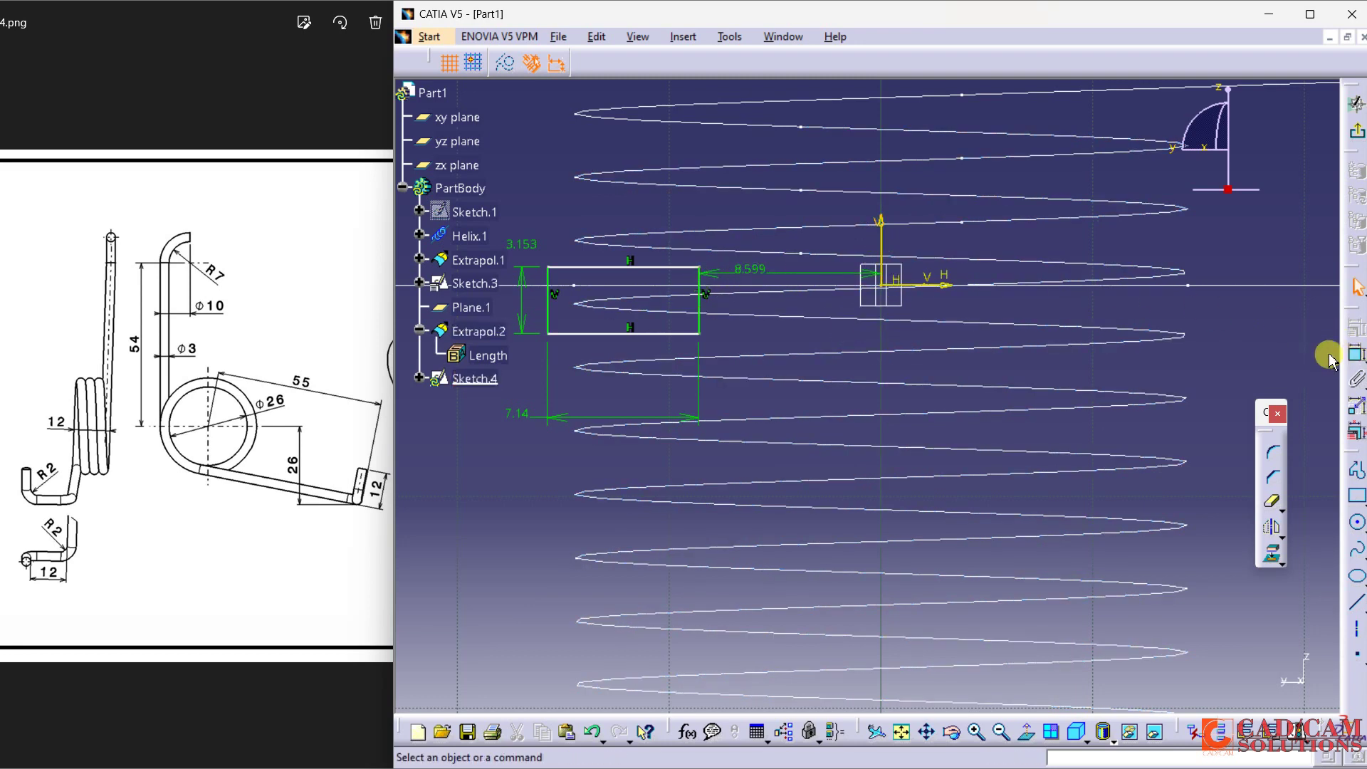
{"action": "left_click", "coordinate": [1356, 354]}
{"action": "left_click", "coordinate": [944, 280]}
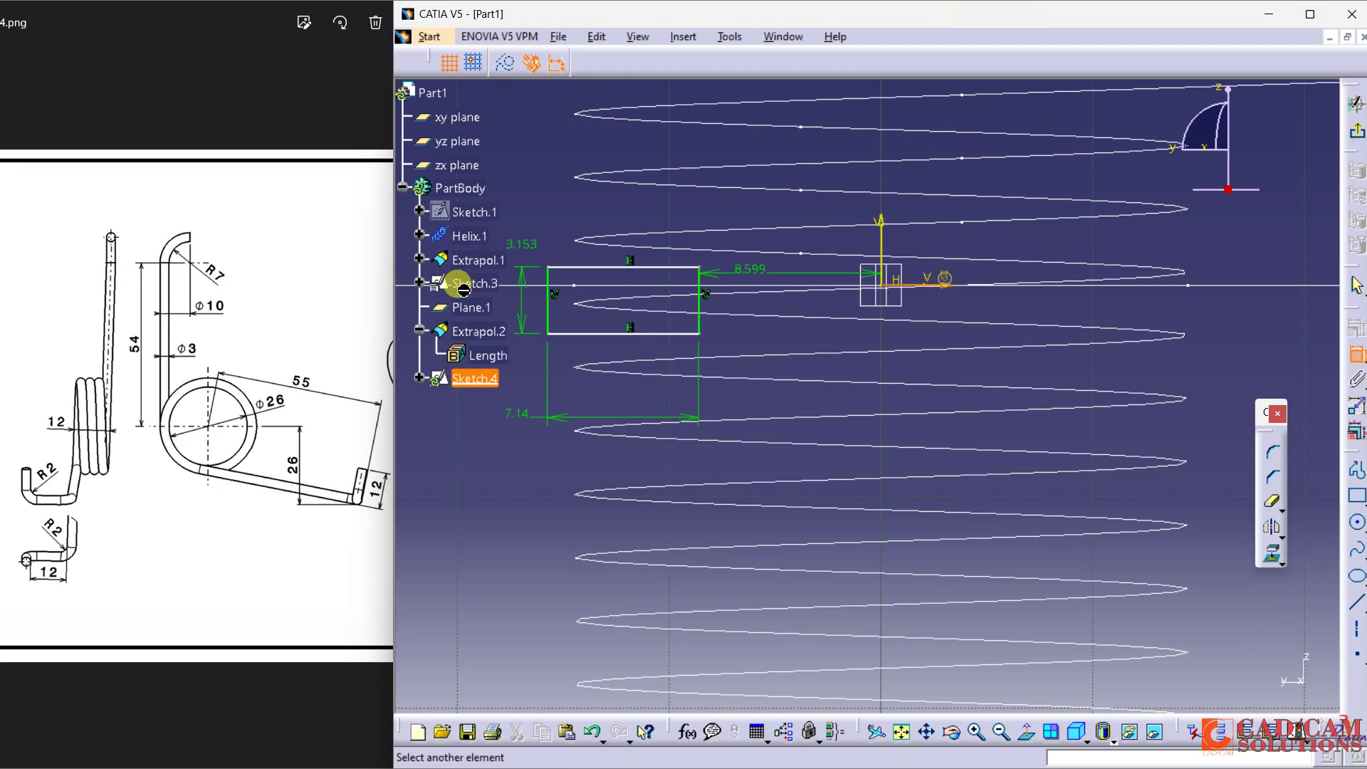
{"action": "left_click", "coordinate": [561, 214]}
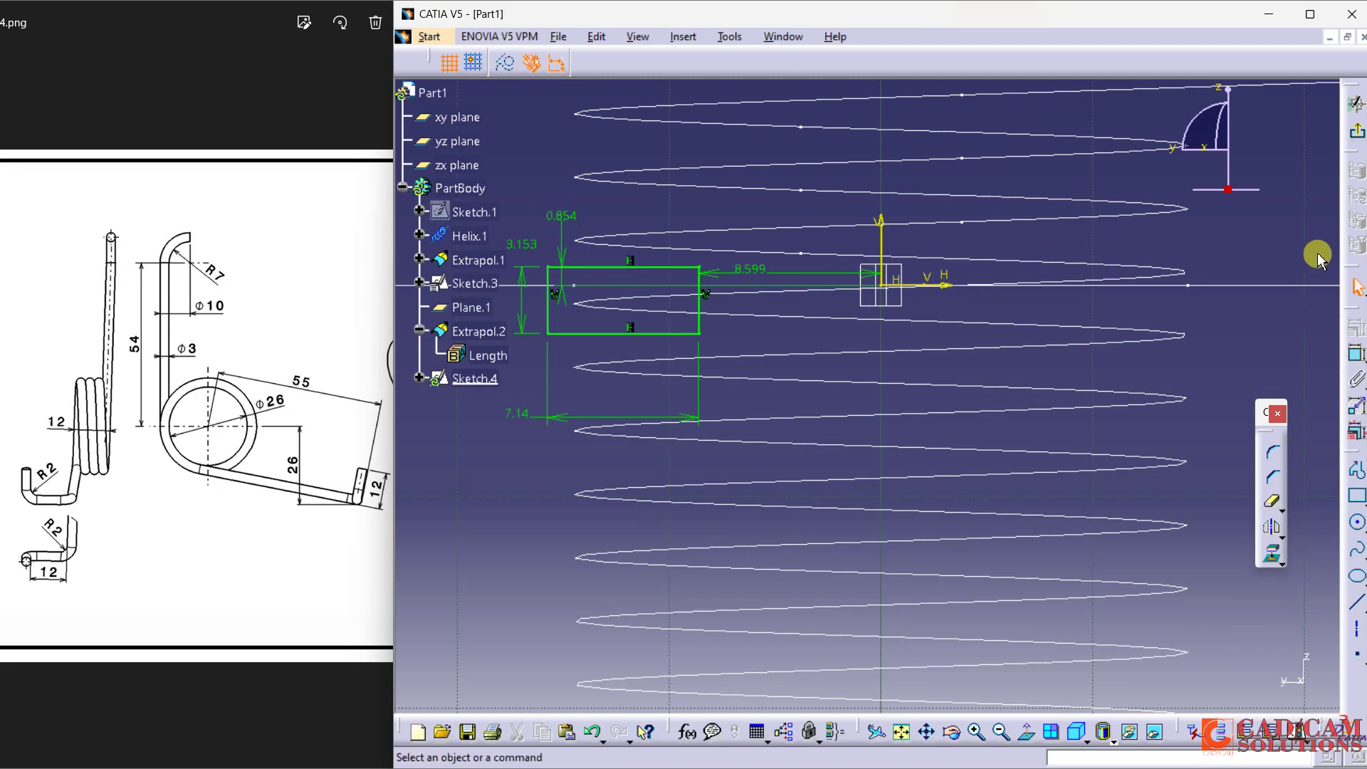
{"action": "left_click", "coordinate": [1357, 103]}
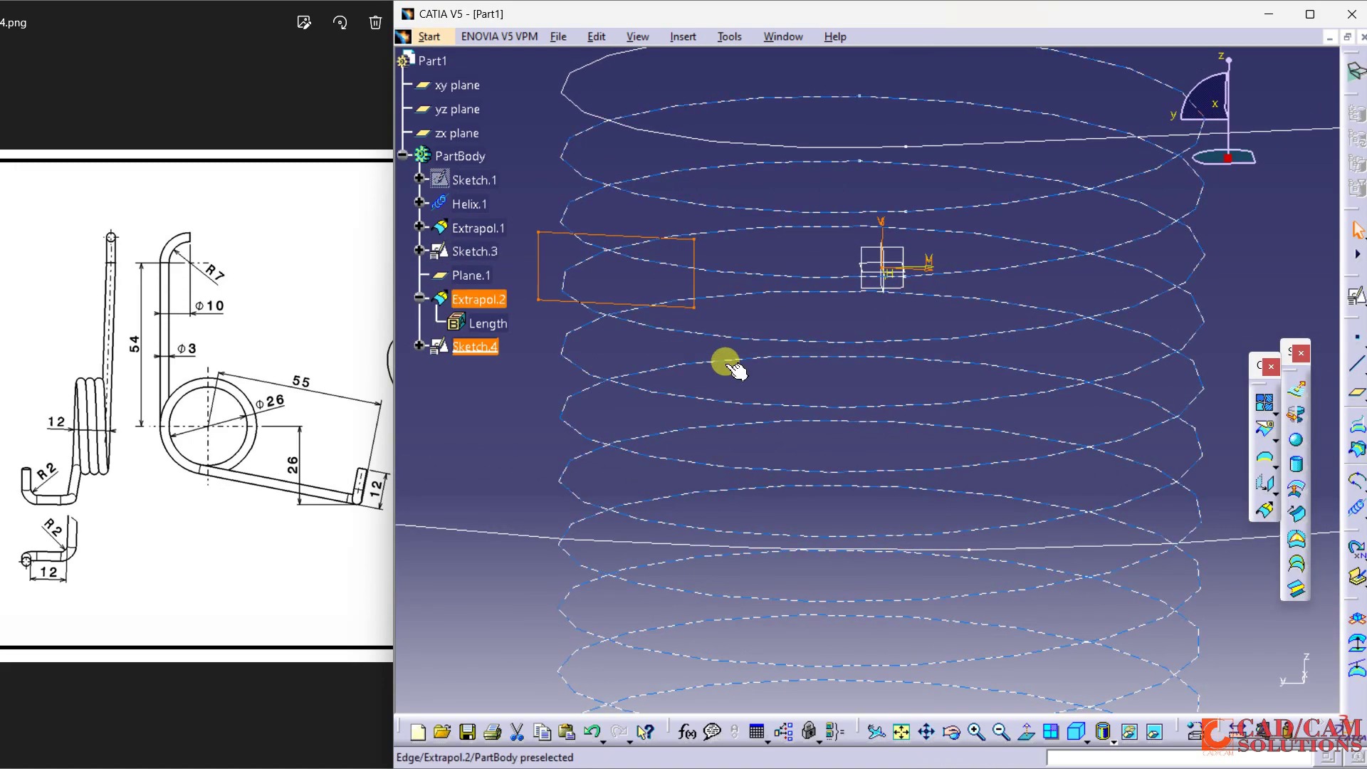
{"action": "middle_click_drag", "start_coordinate": [1061, 482], "coordinate": [890, 585]}
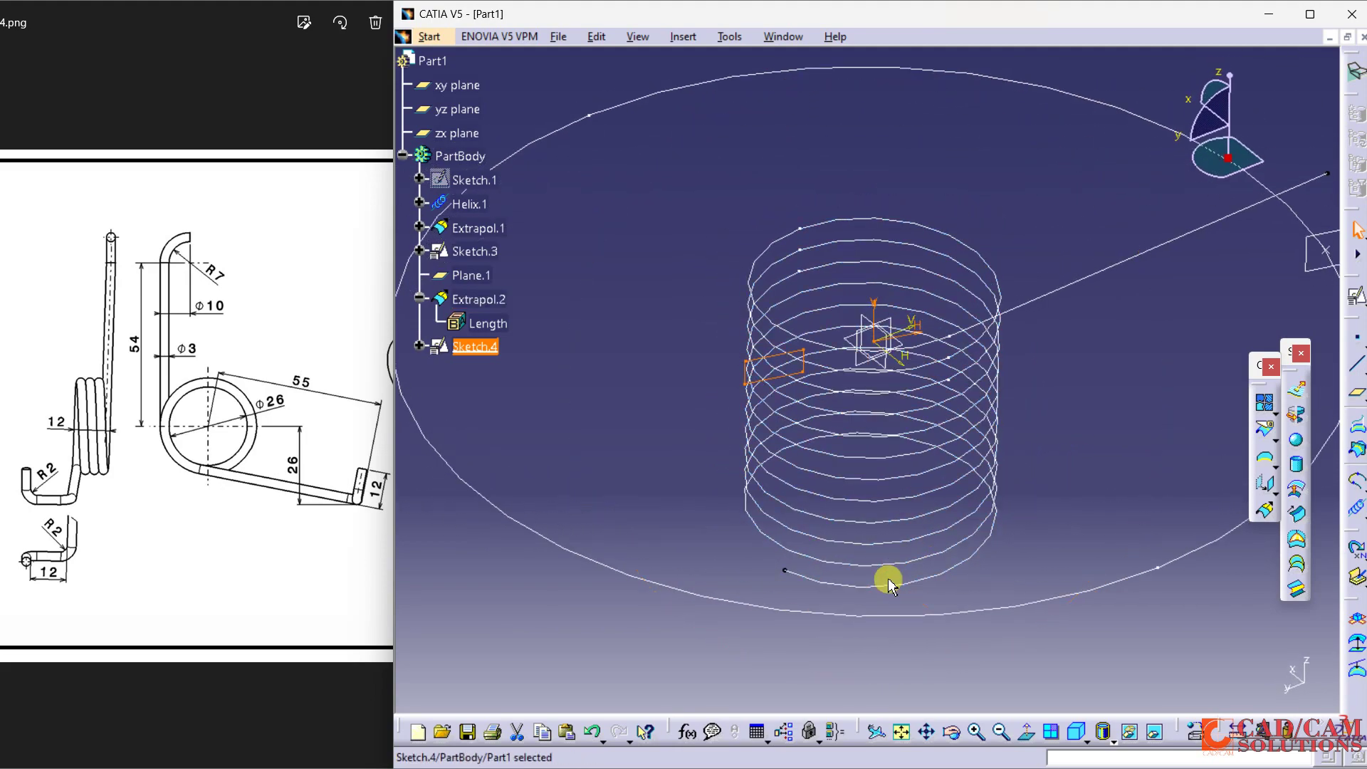
Create a Fill surface from the closed rectangle sketch at the coil's edge
{"action": "left_click", "coordinate": [1297, 541]}
{"action": "left_click", "coordinate": [1147, 684]}
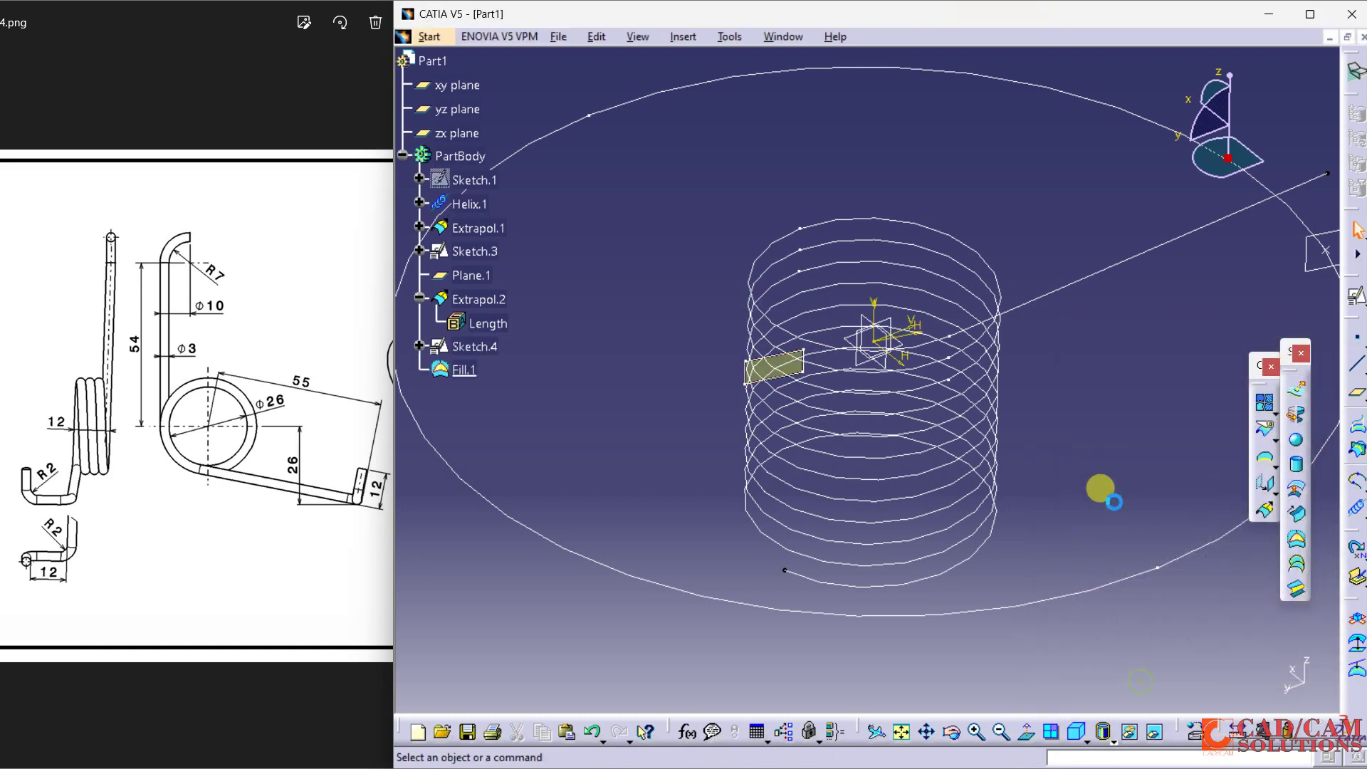
{"action": "mouse_move", "coordinate": [1068, 419]}
{"action": "middle_mouse_down"}
{"action": "mouse_move", "coordinate": [976, 418]}
{"action": "mouse_move", "coordinate": [1046, 406]}
{"action": "mouse_move", "coordinate": [1044, 323]}
{"action": "mouse_move", "coordinate": [1066, 418]}
{"action": "middle_mouse_up"}
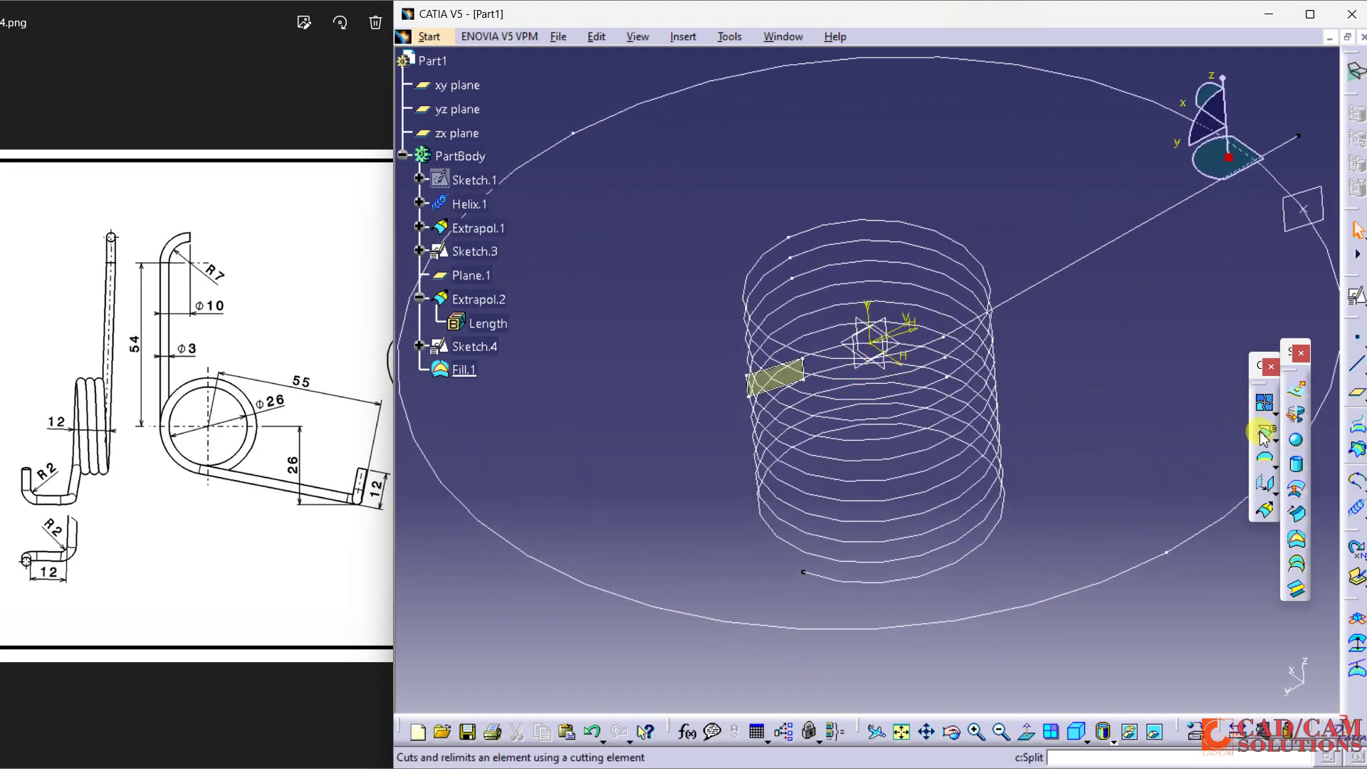
Split the extrapolated spring curve, using the rectangular fill surface as the cutting element
{"action": "left_click", "coordinate": [1262, 432]}
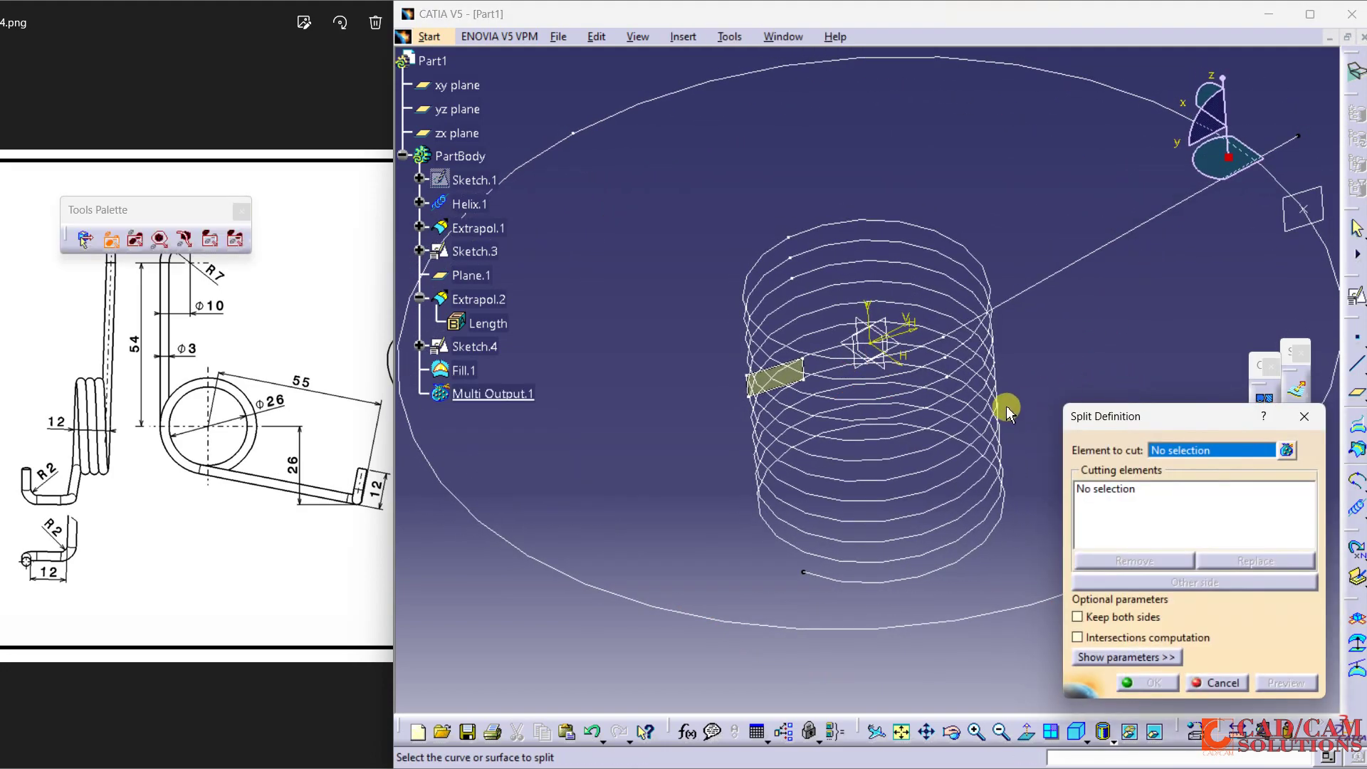
{"action": "left_click", "coordinate": [947, 411]}
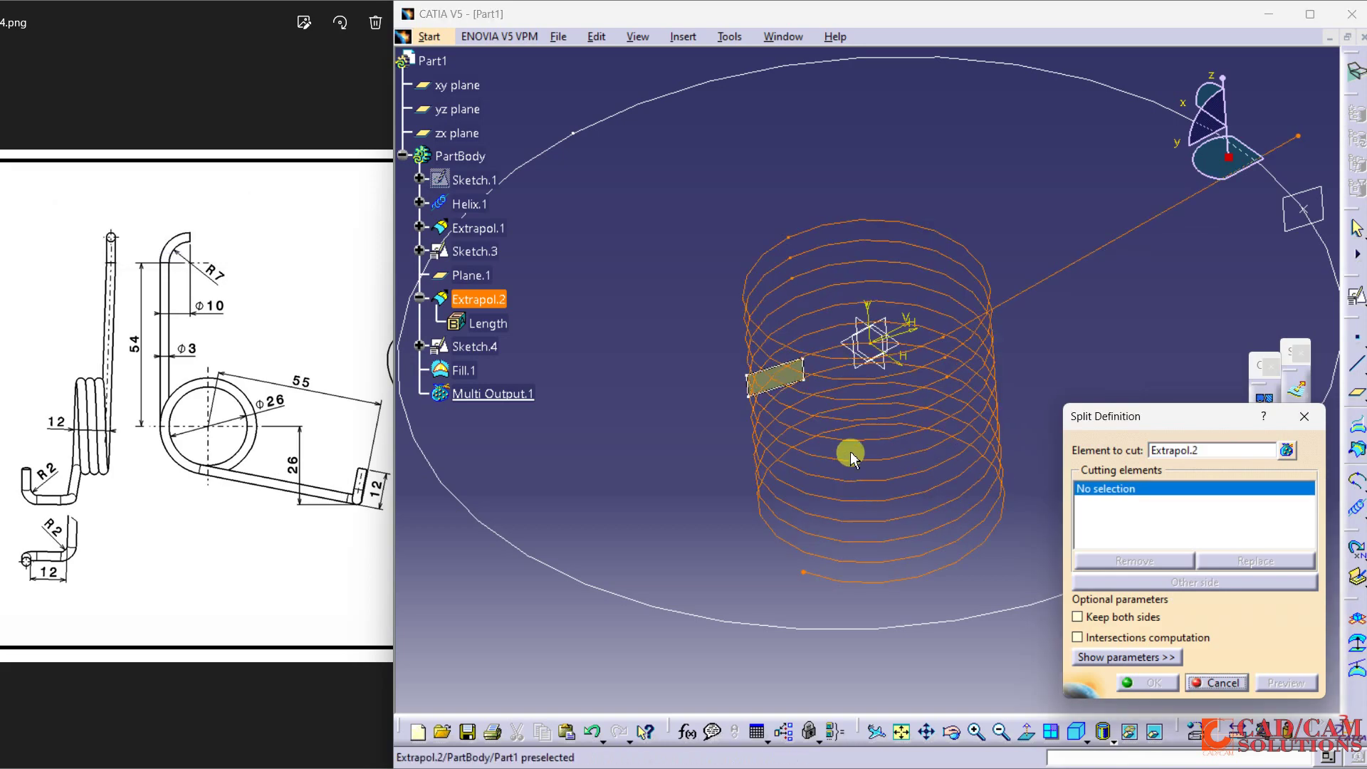
{"action": "middle_click_drag", "start_coordinate": [757, 408], "coordinate": [687, 285]}
{"action": "left_click", "coordinate": [590, 375]}
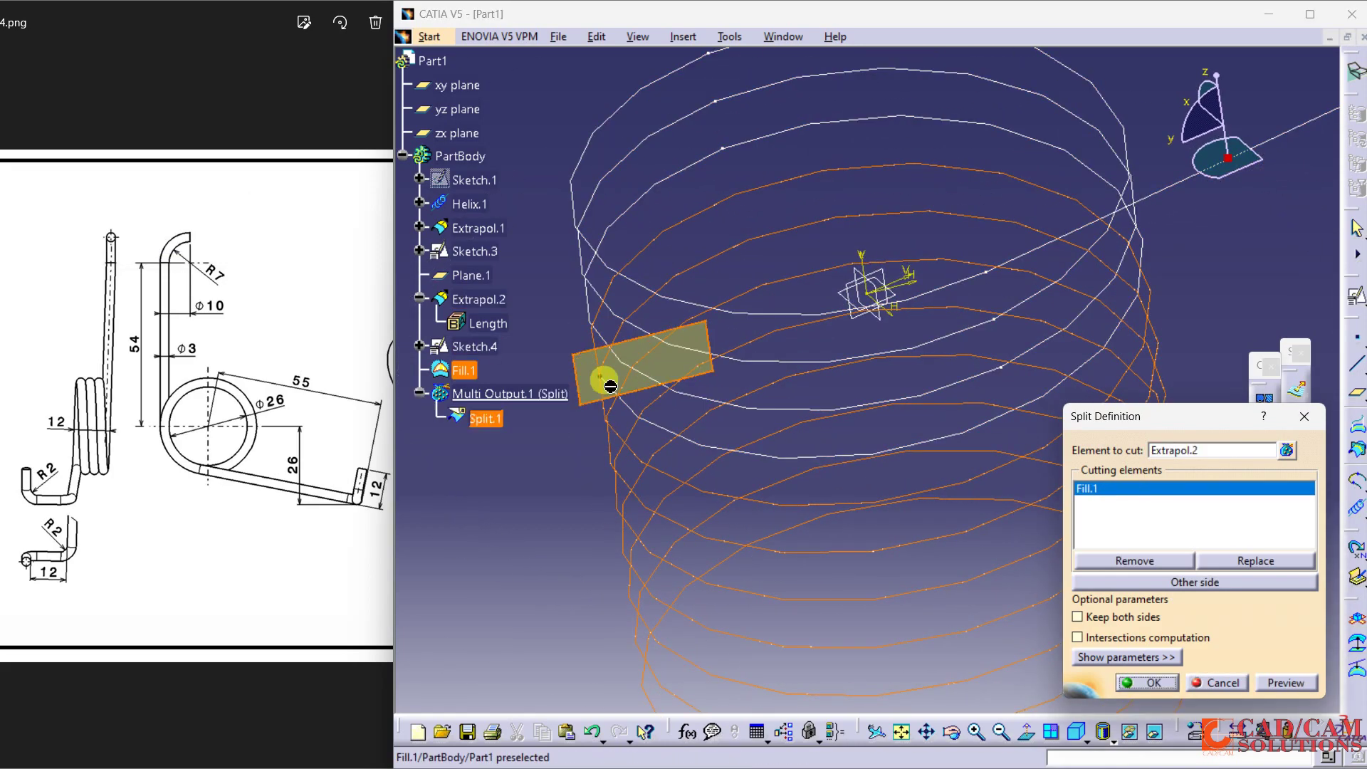
{"action": "left_click", "coordinate": [1147, 683]}
{"action": "middle_click_drag", "start_coordinate": [933, 491], "coordinate": [747, 446]}
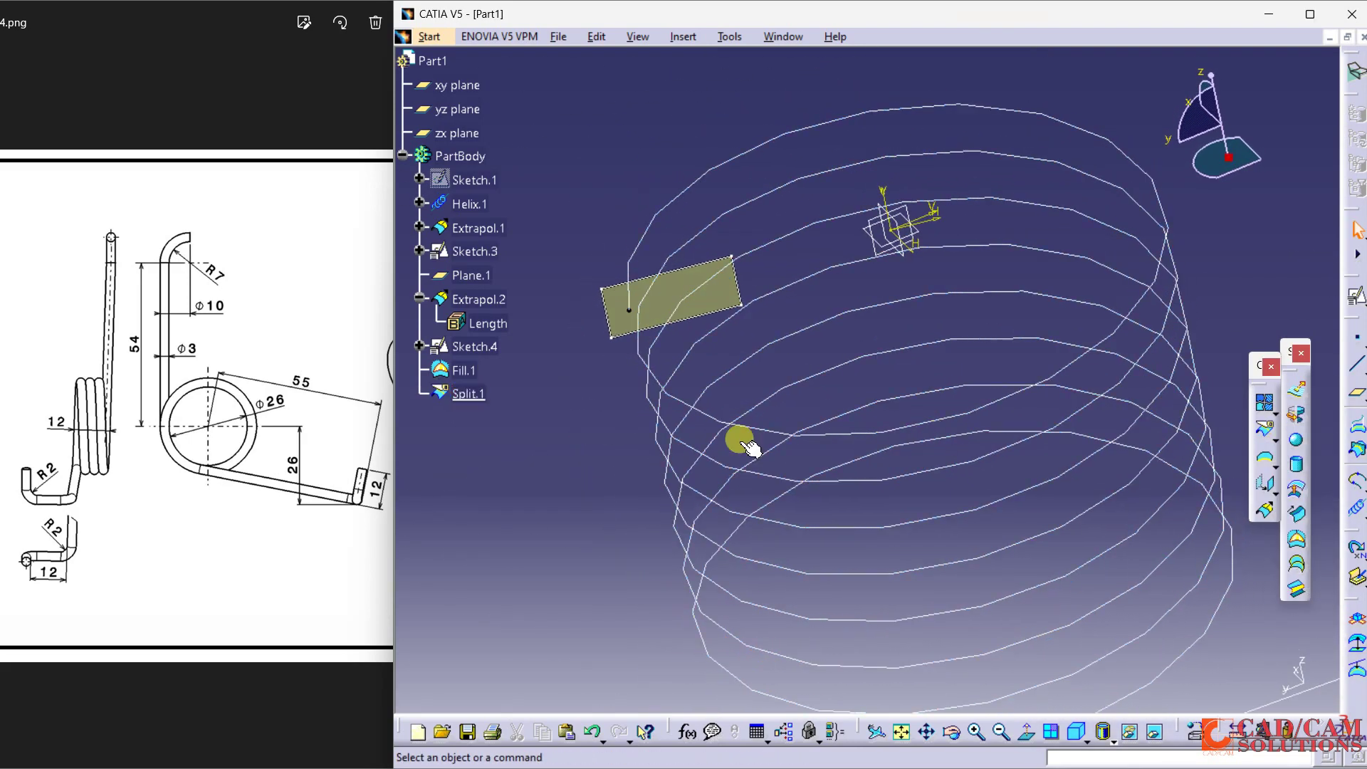
Edit the split to keep the other side of the curve, with the upper coils and straight leg
{"action": "double_click", "coordinate": [491, 400]}
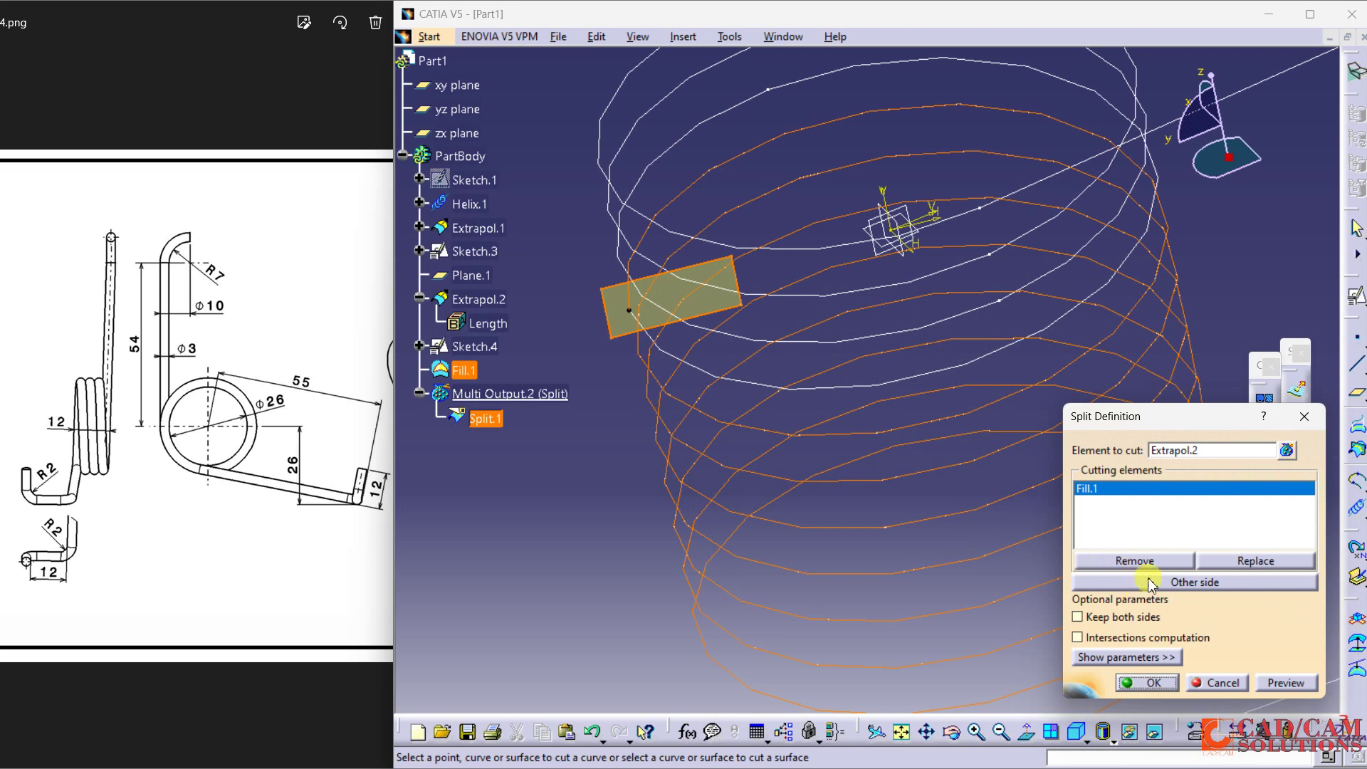
{"action": "left_click", "coordinate": [1155, 583]}
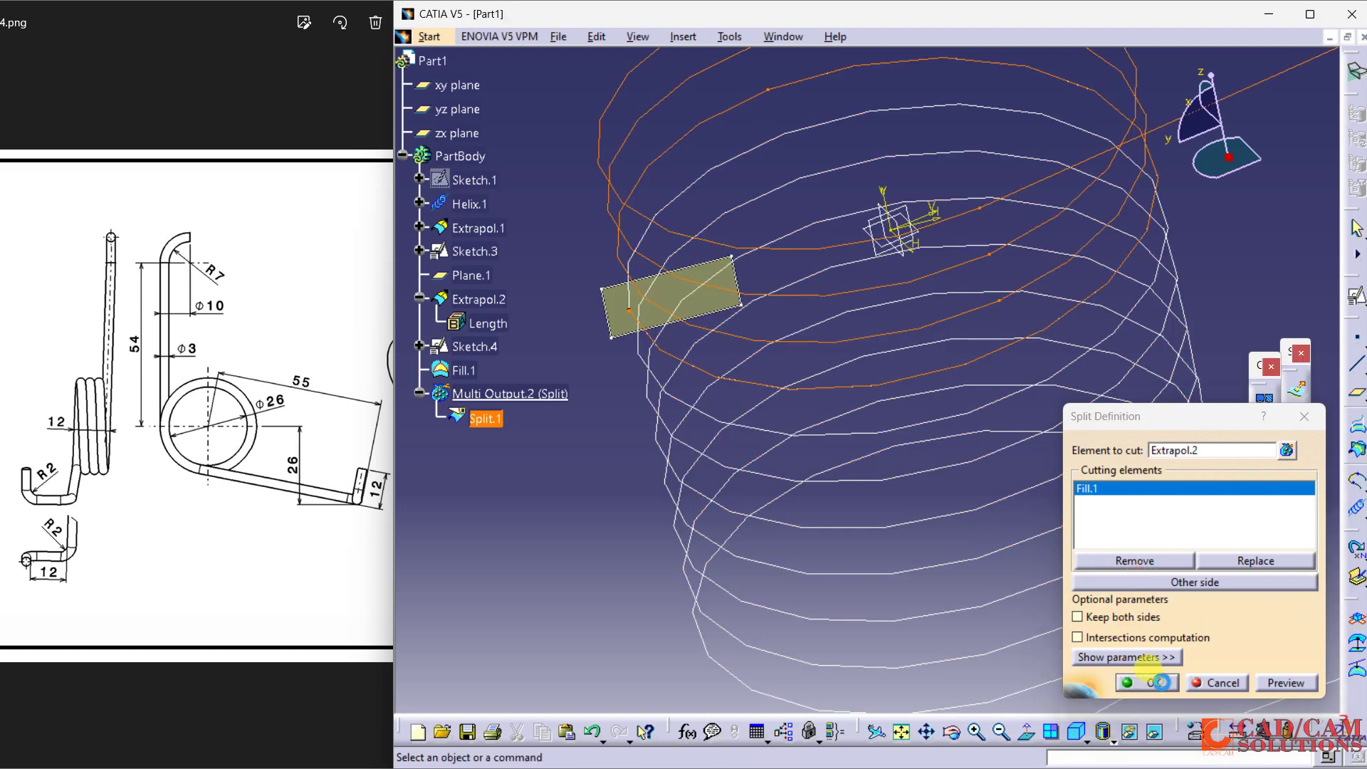
{"action": "left_click", "coordinate": [1148, 682]}
{"action": "middle_click_drag", "start_coordinate": [885, 428], "coordinate": [876, 589]}
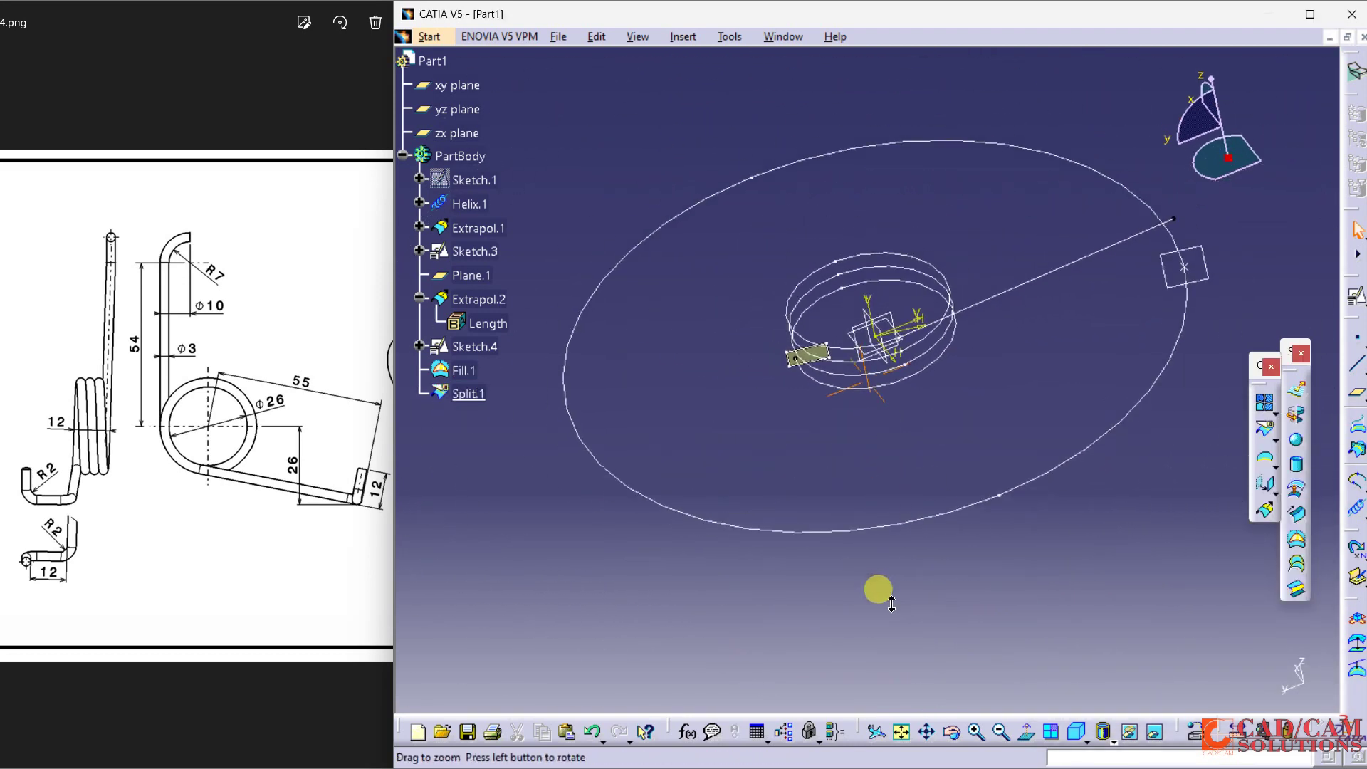
Hide the large circle sketch, the rectangular fill surface and the rectangle sketch
{"action": "mouse_move", "coordinate": [971, 278]}
{"action": "middle_mouse_down"}
{"action": "mouse_move", "coordinate": [964, 263]}
{"action": "mouse_move", "coordinate": [995, 466]}
{"action": "mouse_move", "coordinate": [1025, 459]}
{"action": "mouse_move", "coordinate": [1013, 449]}
{"action": "mouse_move", "coordinate": [1084, 232]}
{"action": "middle_mouse_up"}
{"action": "right_click", "coordinate": [1090, 213]}
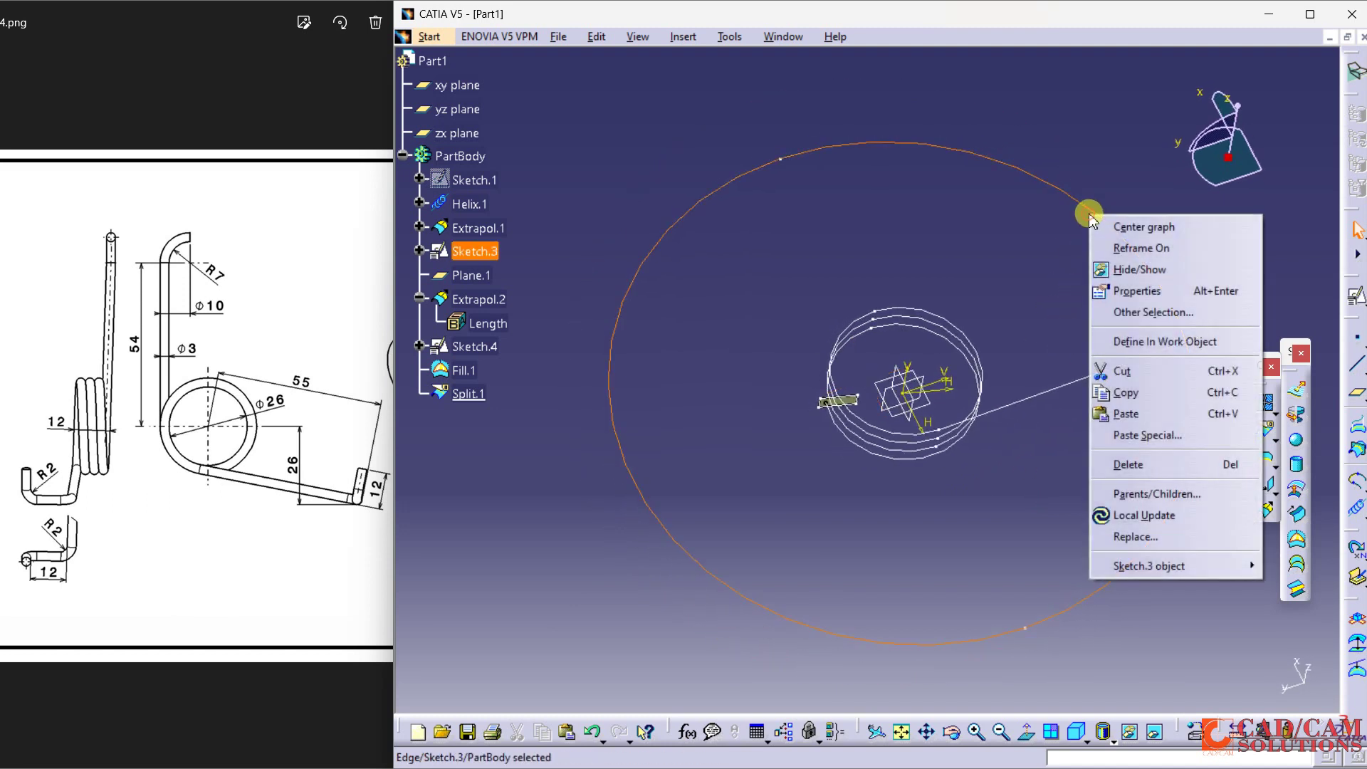
{"action": "left_click", "coordinate": [1132, 265]}
{"action": "mouse_move", "coordinate": [1090, 339]}
{"action": "middle_mouse_down"}
{"action": "mouse_move", "coordinate": [994, 393]}
{"action": "mouse_move", "coordinate": [976, 223]}
{"action": "mouse_move", "coordinate": [959, 260]}
{"action": "mouse_move", "coordinate": [961, 205]}
{"action": "mouse_move", "coordinate": [971, 219]}
{"action": "middle_mouse_up"}
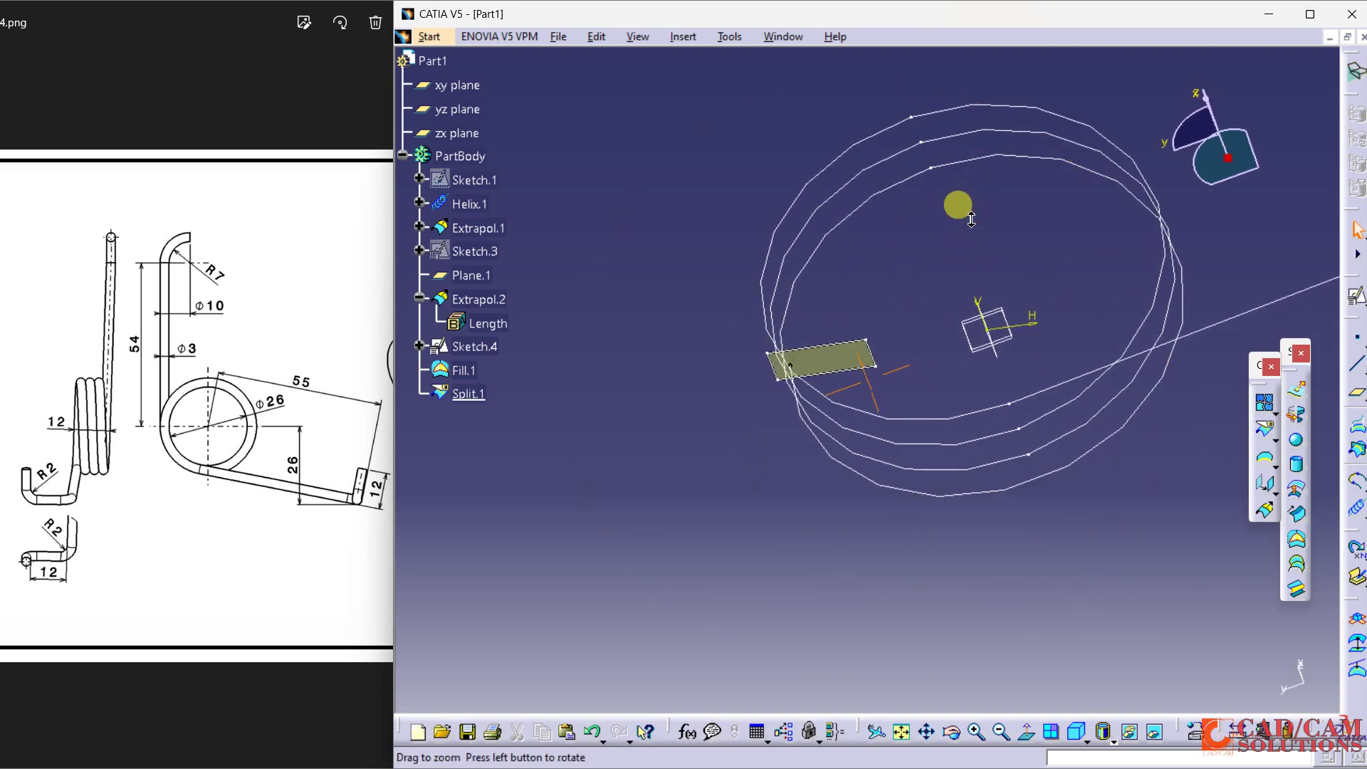
{"action": "right_click", "coordinate": [860, 346]}
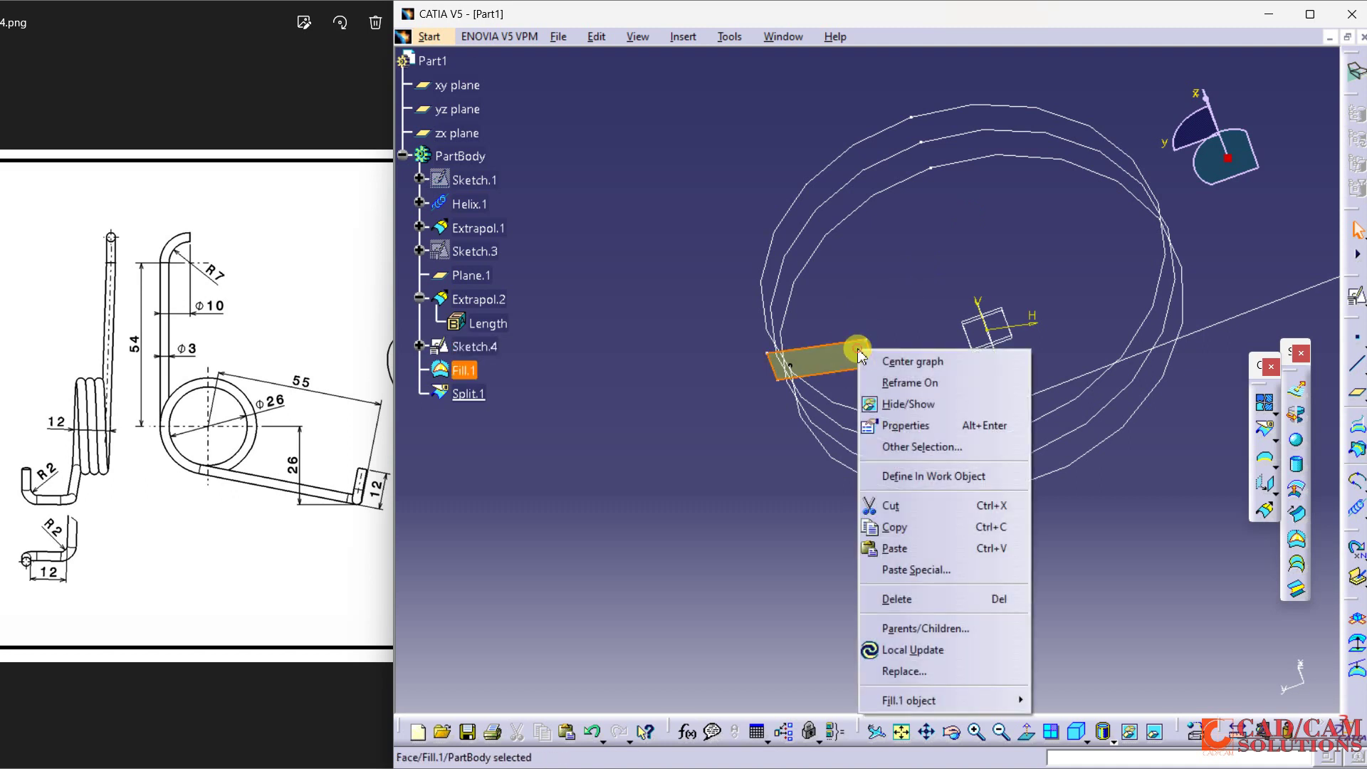
{"action": "left_click", "coordinate": [906, 404]}
{"action": "right_click", "coordinate": [835, 346]}
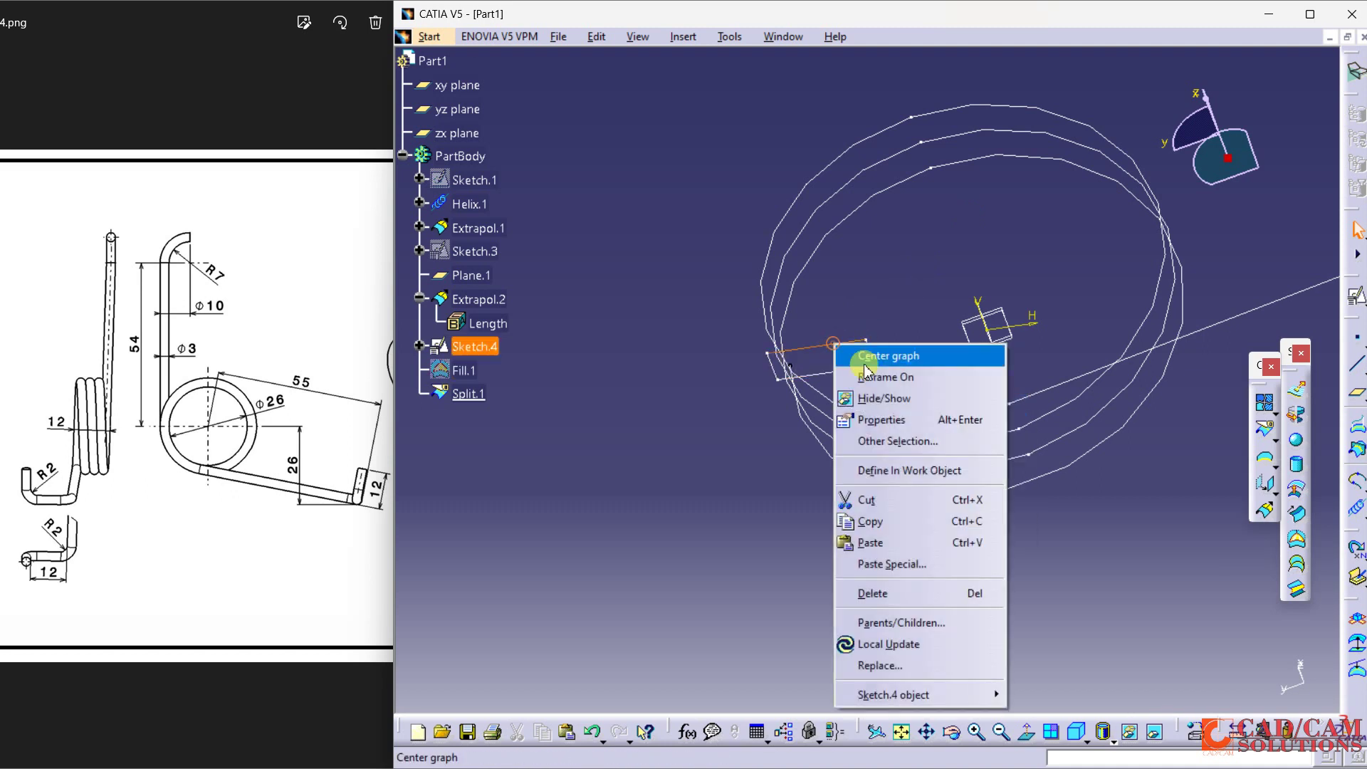
{"action": "left_click", "coordinate": [914, 404]}
{"action": "mouse_move", "coordinate": [906, 394]}
{"action": "middle_mouse_down"}
{"action": "mouse_move", "coordinate": [848, 391]}
{"action": "mouse_move", "coordinate": [790, 430]}
{"action": "mouse_move", "coordinate": [959, 294]}
{"action": "mouse_move", "coordinate": [985, 295]}
{"action": "mouse_move", "coordinate": [953, 337]}
{"action": "mouse_move", "coordinate": [935, 332]}
{"action": "mouse_move", "coordinate": [943, 365]}
{"action": "mouse_move", "coordinate": [925, 357]}
{"action": "middle_mouse_up"}
{"action": "left_click", "coordinate": [934, 332]}
Extrapolate the split curve from its cut end by 54 mm with Tangent continuity
{"action": "middle_click_drag", "start_coordinate": [1092, 420], "coordinate": [964, 482]}
{"action": "middle_click_drag", "start_coordinate": [1141, 482], "coordinate": [935, 347]}
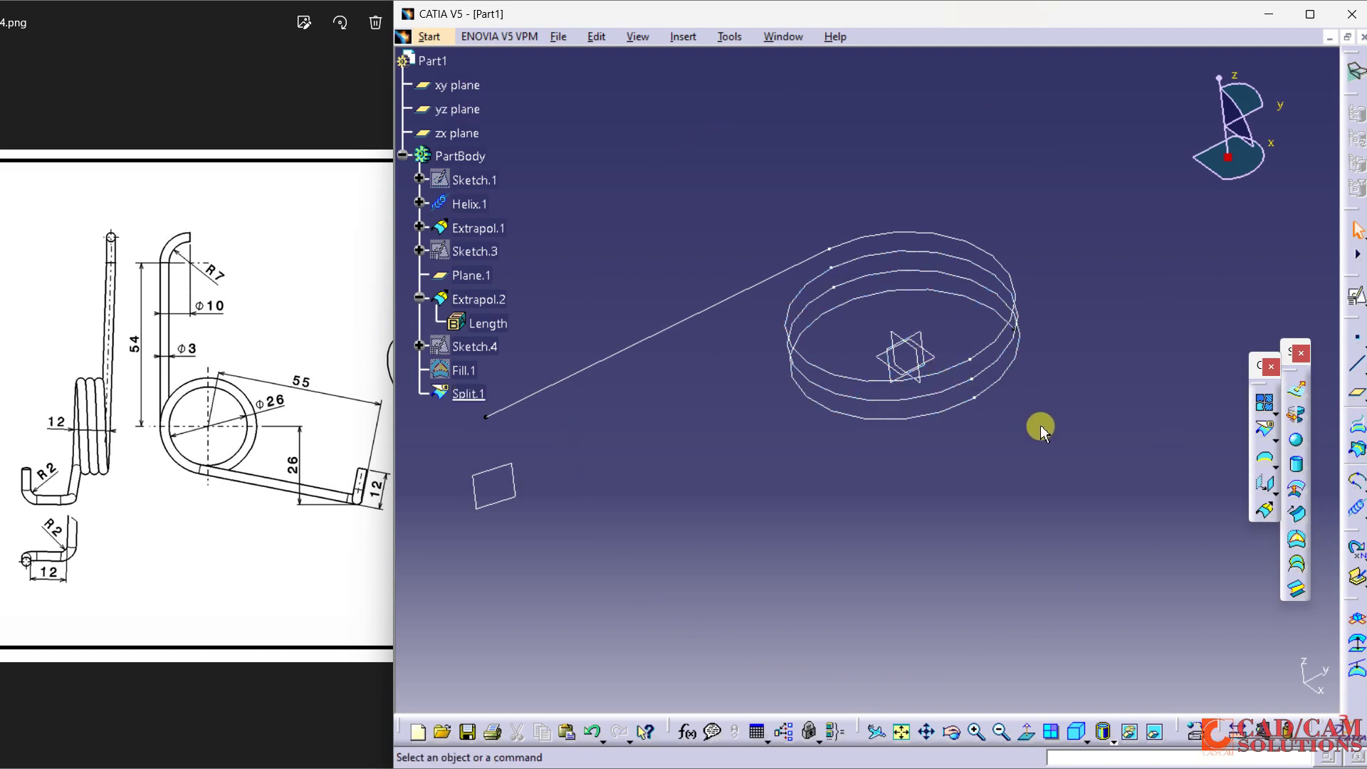
{"action": "middle_click_drag", "start_coordinate": [1054, 440], "coordinate": [951, 395]}
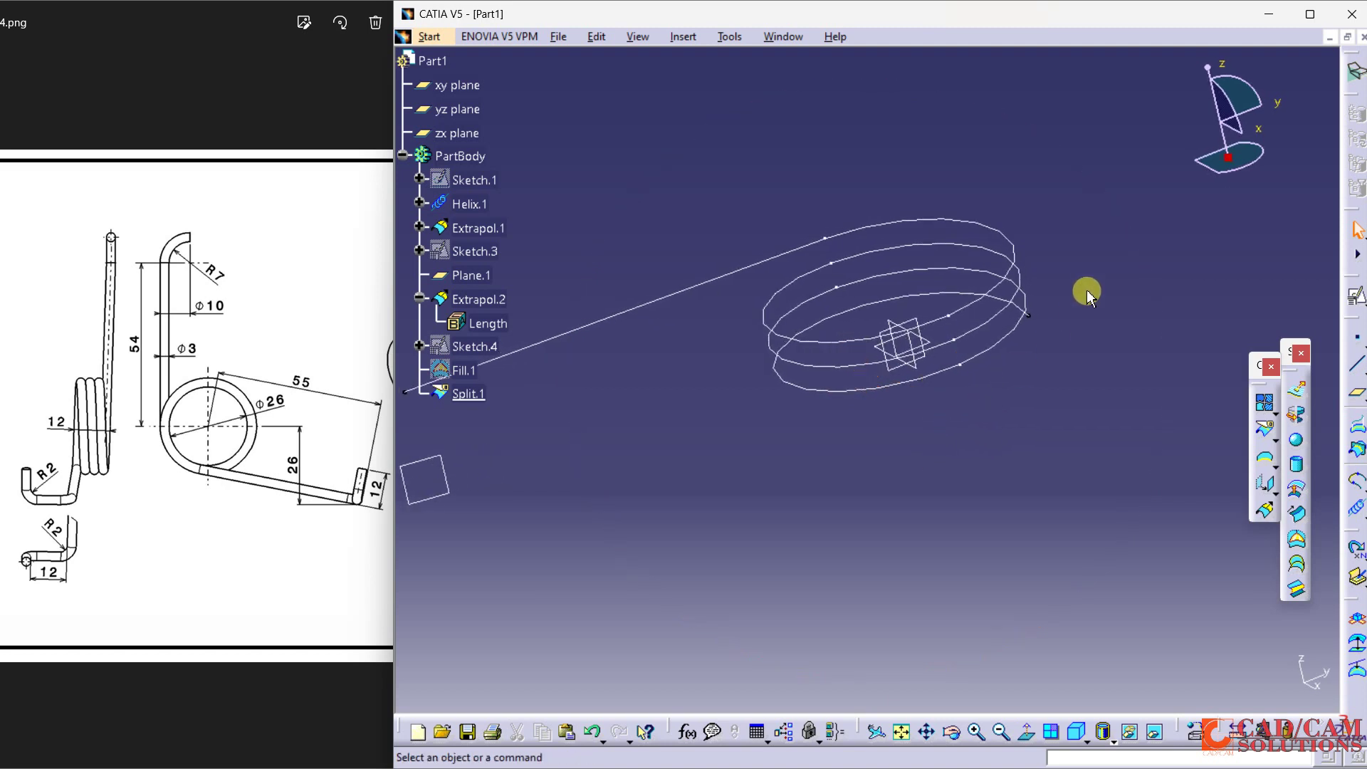
{"action": "left_click", "coordinate": [1262, 513]}
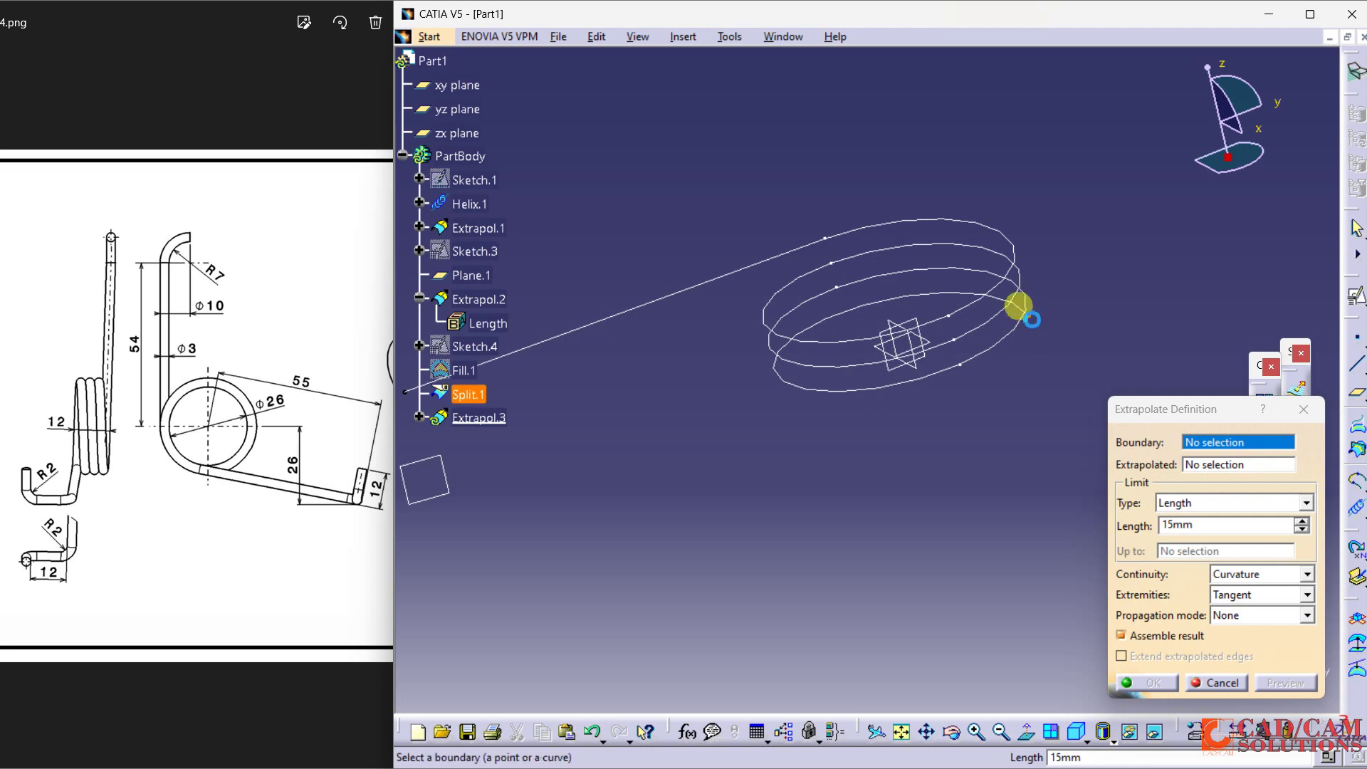
{"action": "left_click", "coordinate": [1028, 320]}
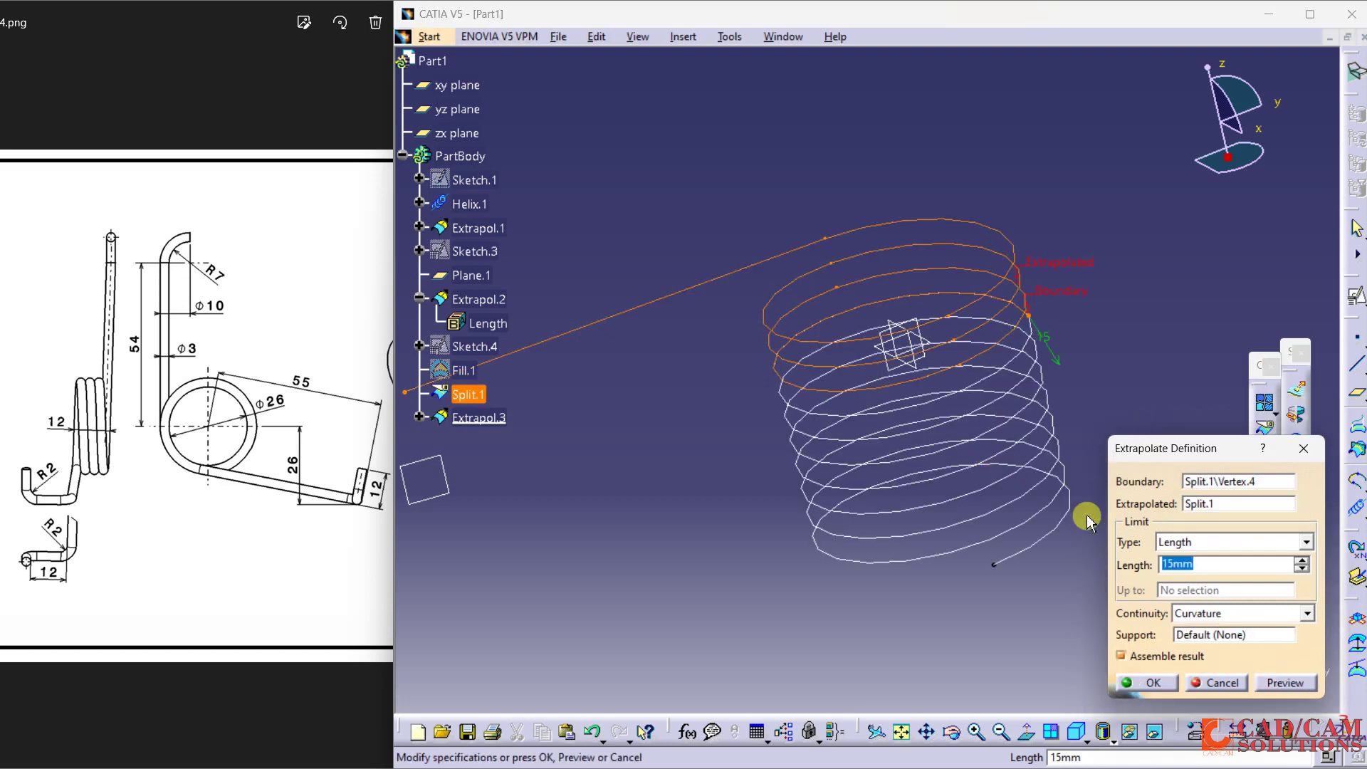
{"action": "left_click", "coordinate": [1196, 614]}
{"action": "left_click", "coordinate": [1188, 630]}
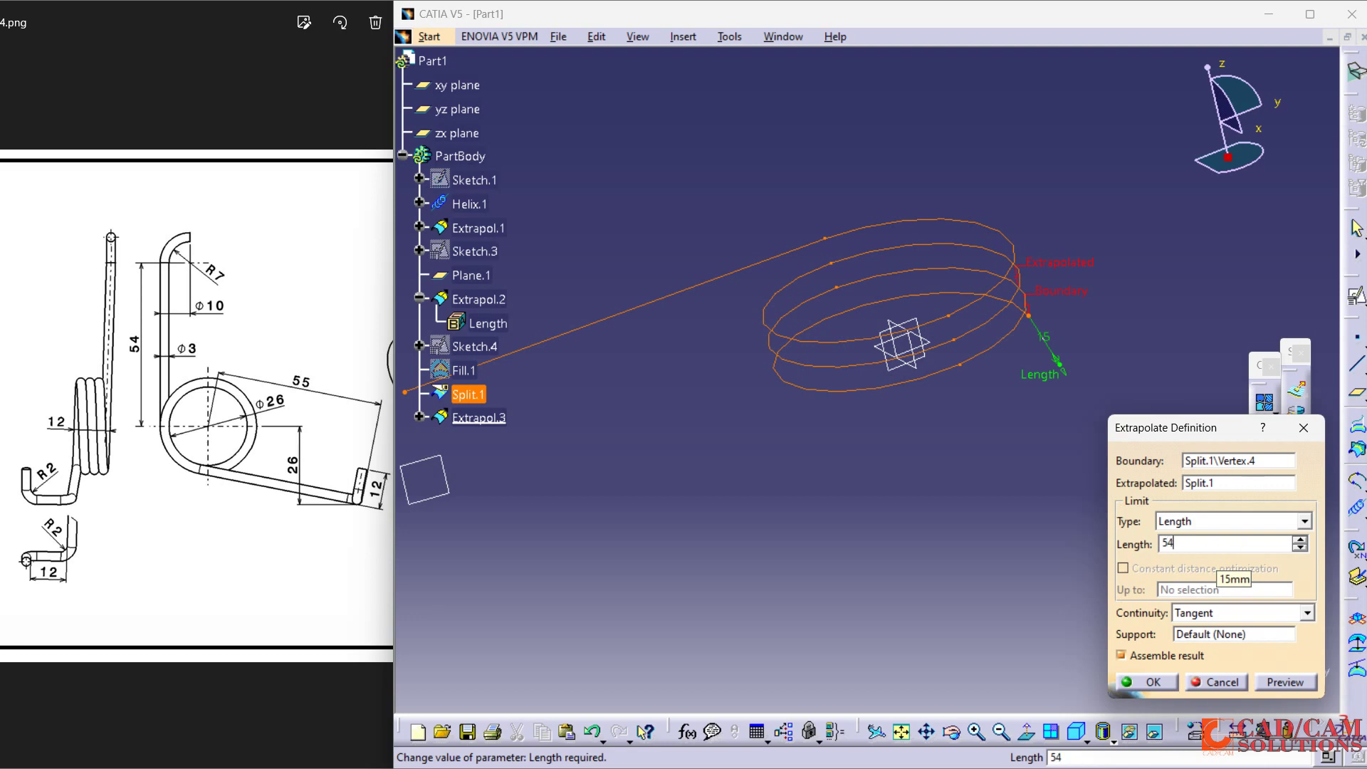
{"action": "key", "text": "Return"}
{"action": "middle_click_drag", "start_coordinate": [879, 397], "coordinate": [926, 452]}
{"action": "middle_click_drag", "start_coordinate": [943, 535], "coordinate": [934, 396]}
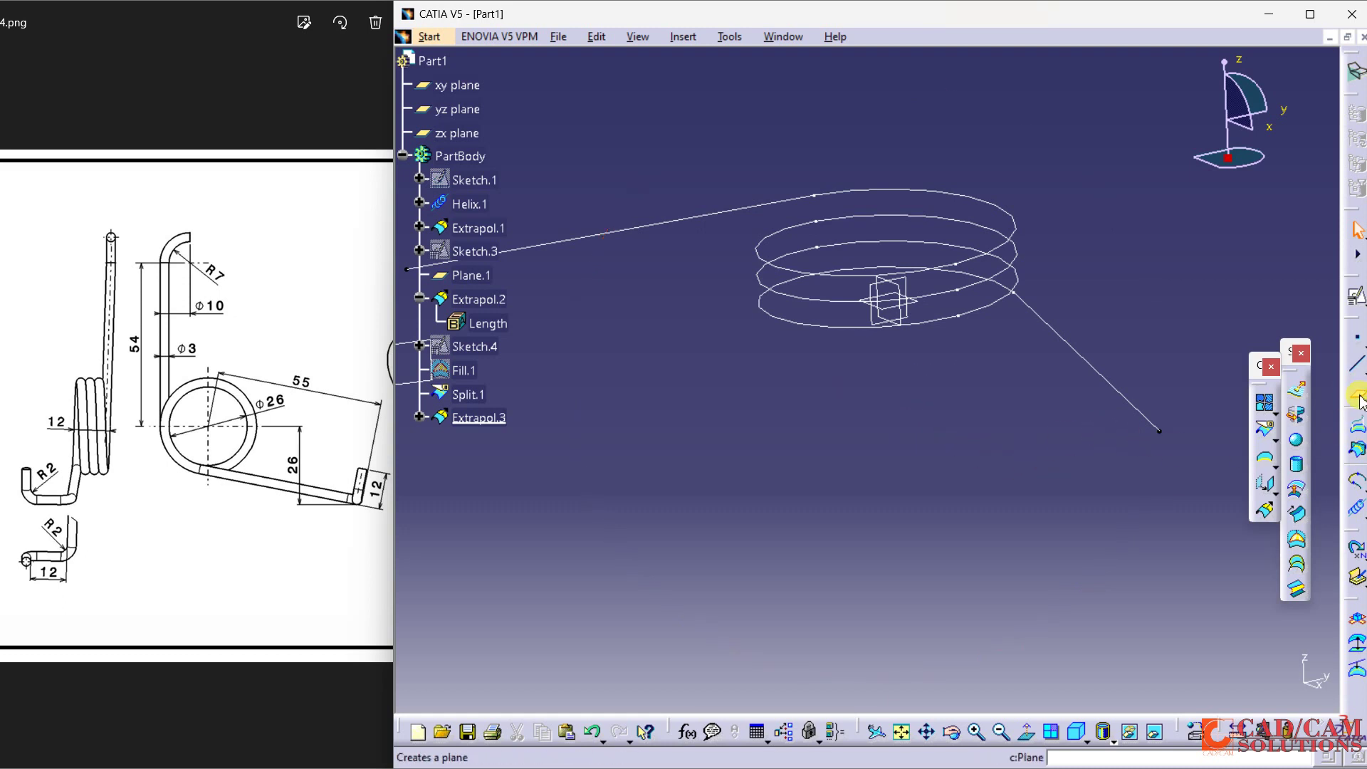
Create a plane parallel to the xy plane through the end point of the new straight leg
{"action": "left_click", "coordinate": [1359, 398]}
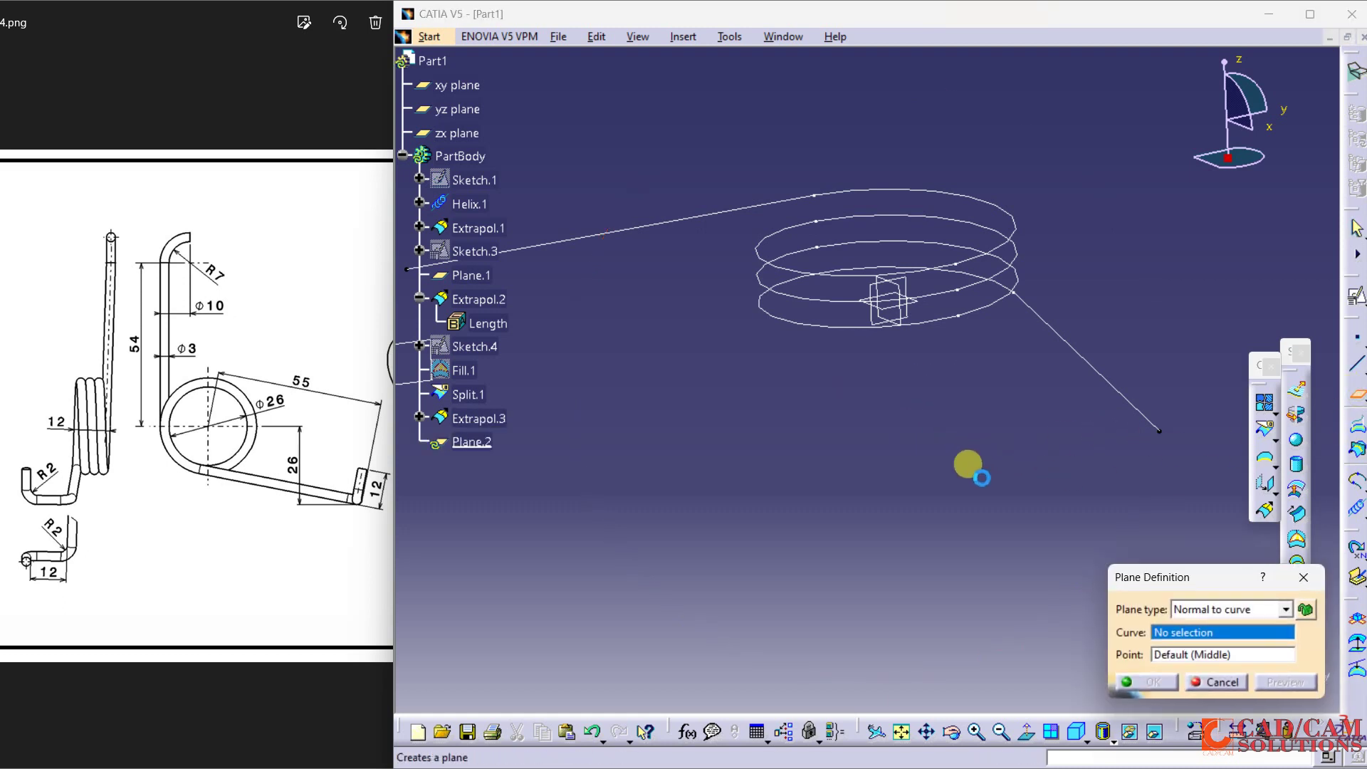
{"action": "left_click", "coordinate": [924, 314]}
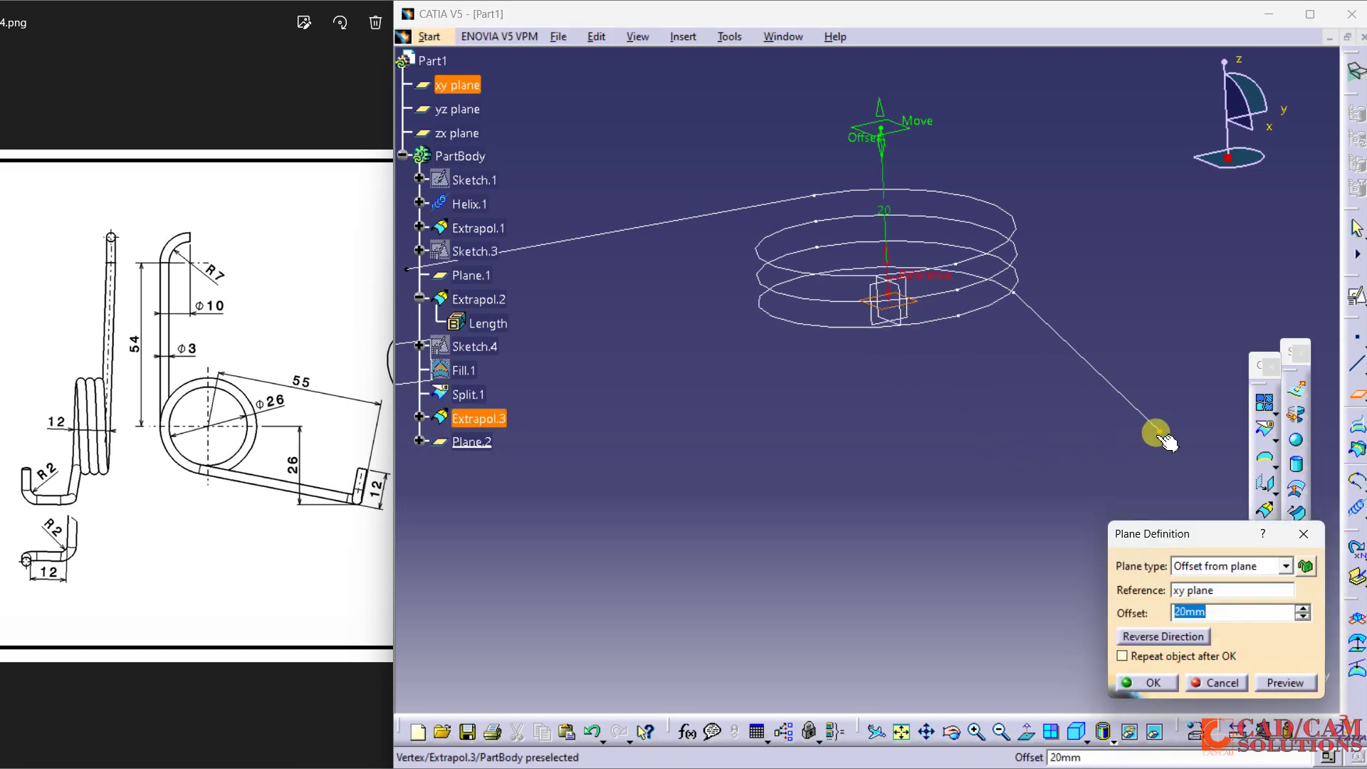
{"action": "left_click", "coordinate": [1163, 439]}
{"action": "middle_click_drag", "start_coordinate": [881, 415], "coordinate": [942, 477]}
{"action": "middle_click_drag", "start_coordinate": [943, 329], "coordinate": [919, 242]}
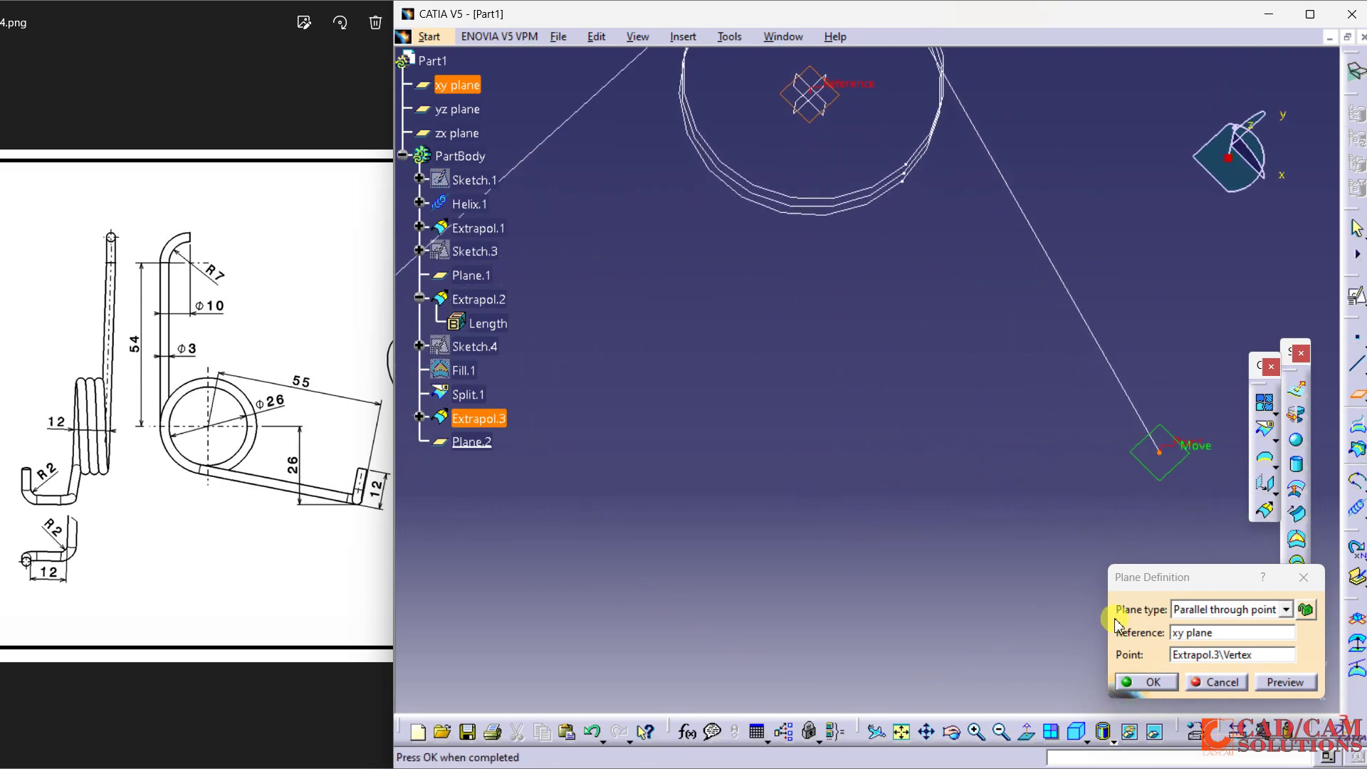
{"action": "left_click", "coordinate": [1138, 684]}
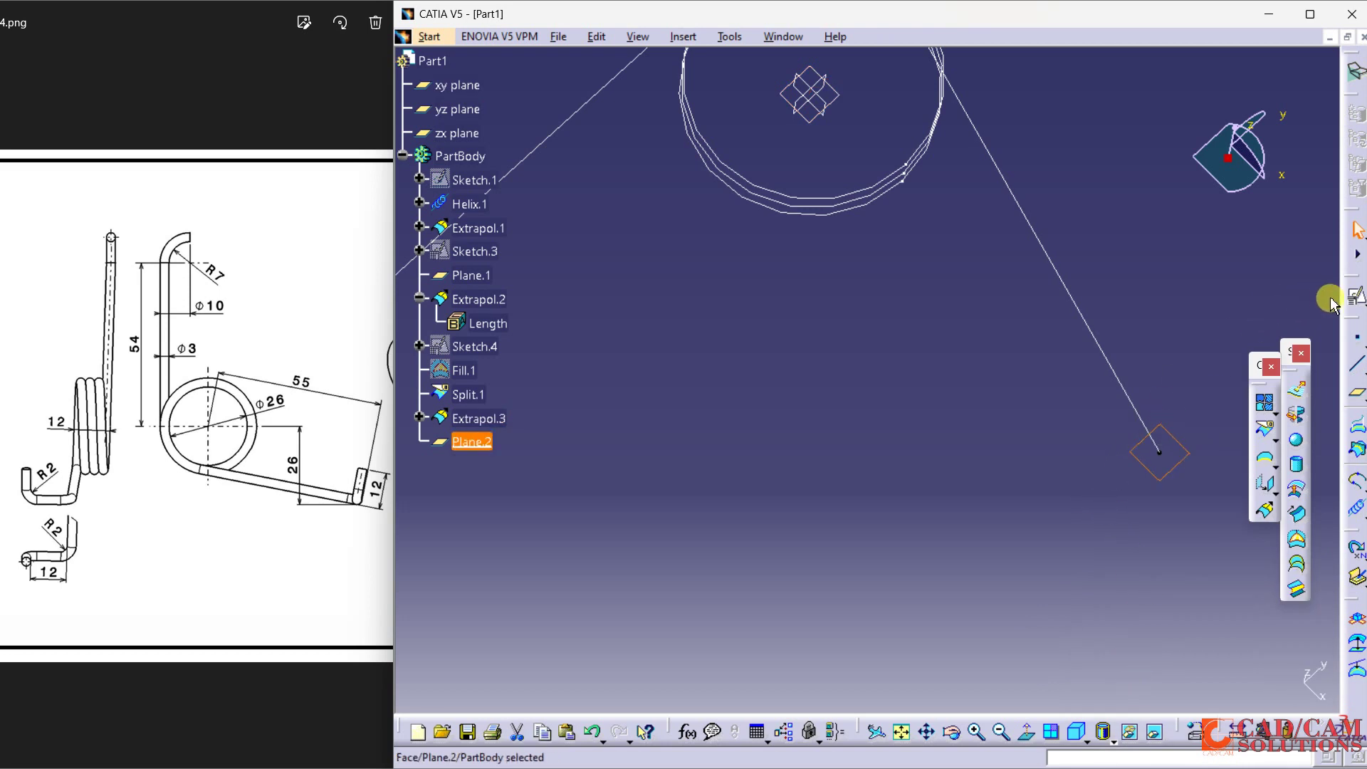
Start a positioned sketch on the new plane with its horizontal direction reversed
{"action": "left_click", "coordinate": [1356, 295]}
{"action": "middle_click_drag", "start_coordinate": [902, 256], "coordinate": [888, 345]}
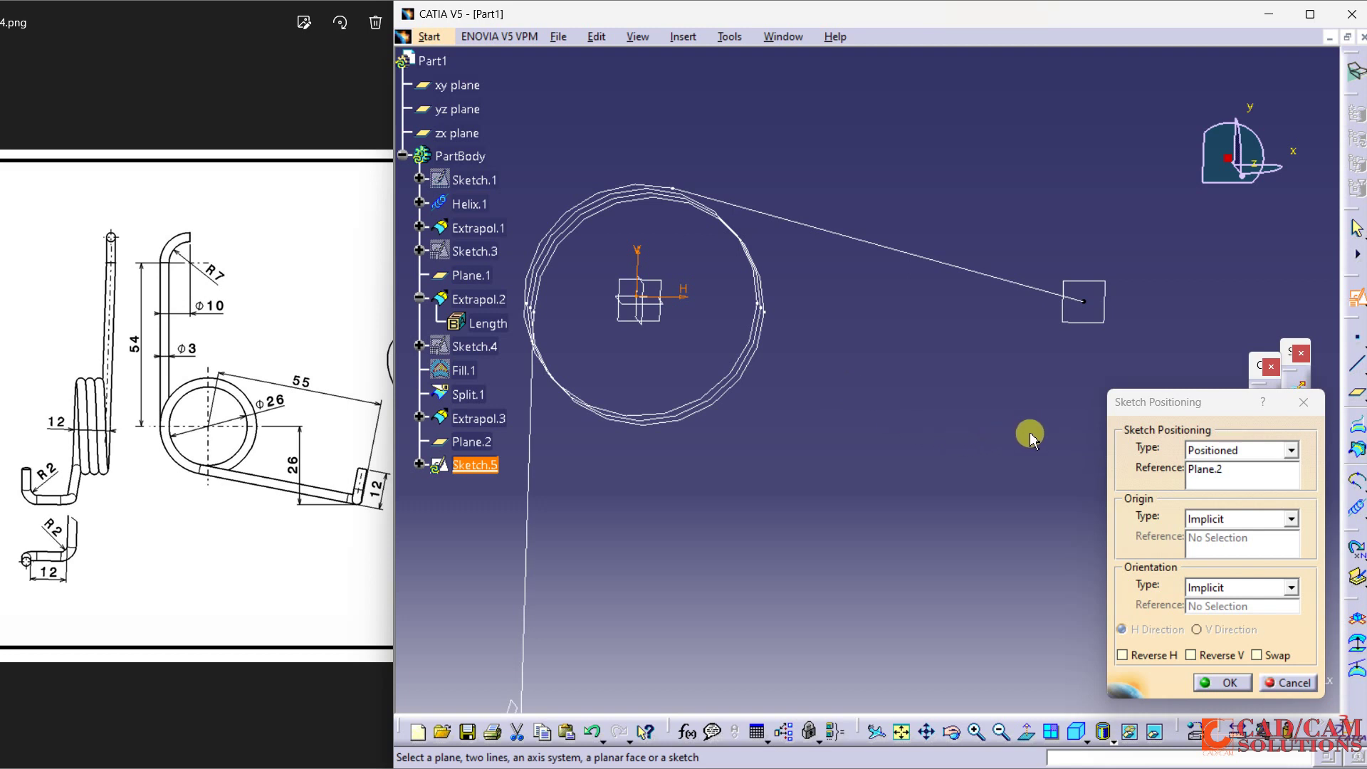
{"action": "middle_click_drag", "start_coordinate": [1039, 411], "coordinate": [994, 492]}
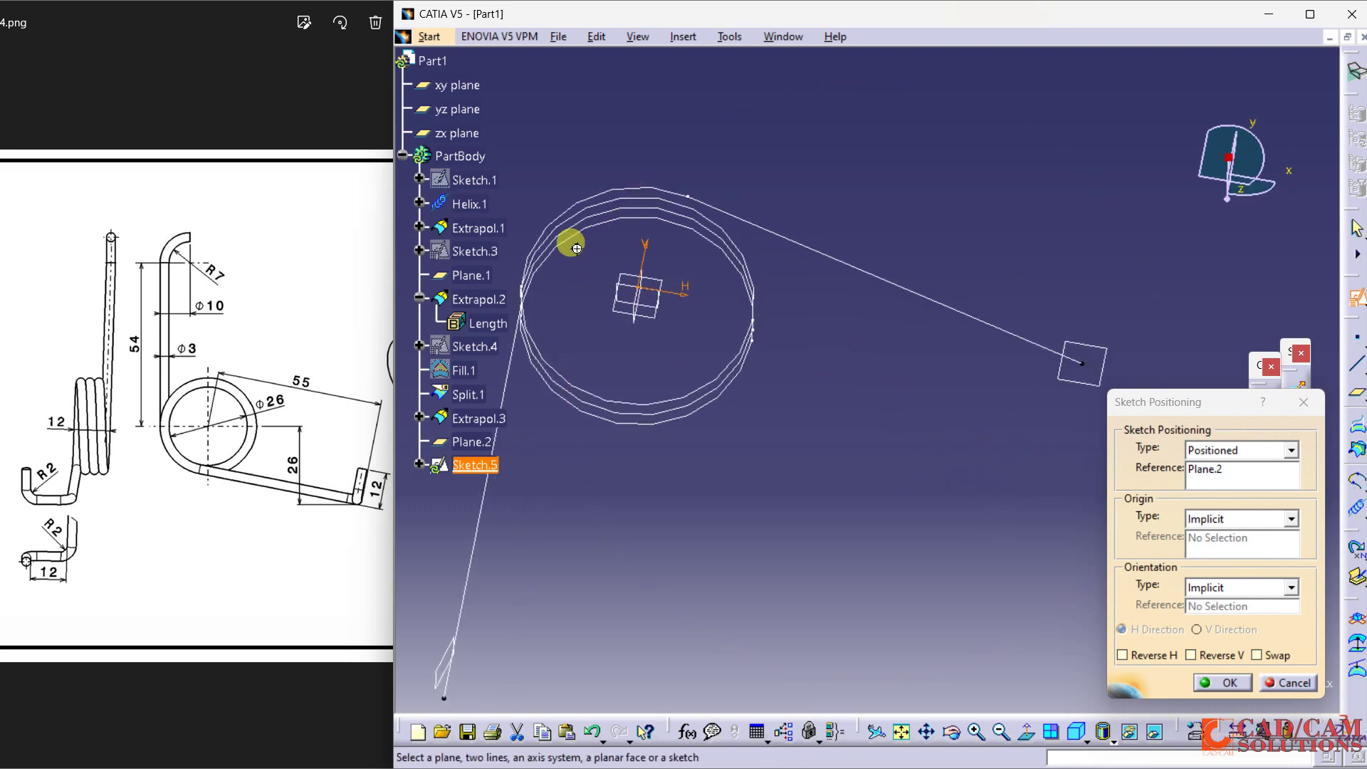
{"action": "middle_click_drag", "start_coordinate": [568, 237], "coordinate": [1109, 273]}
{"action": "middle_click_drag", "start_coordinate": [840, 473], "coordinate": [1088, 648]}
{"action": "left_click", "coordinate": [1156, 657]}
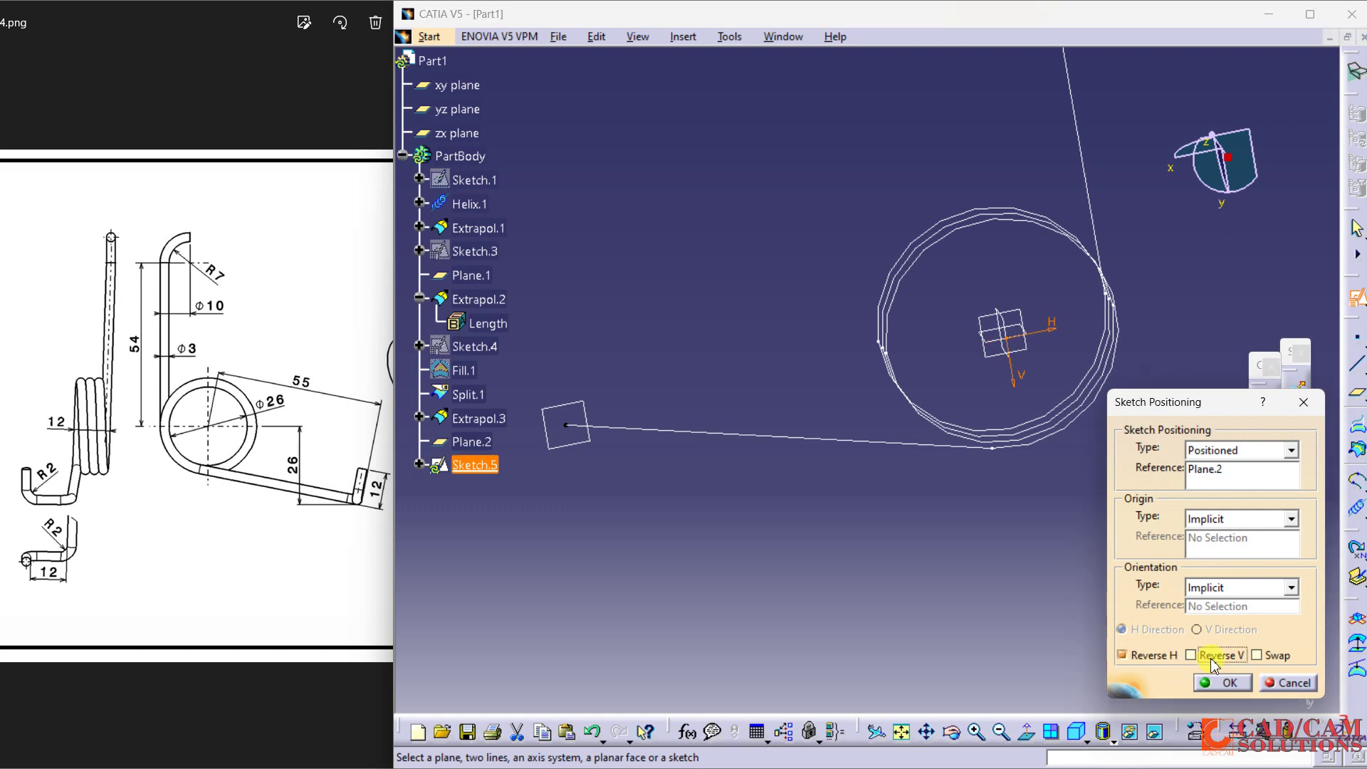
{"action": "left_click", "coordinate": [1208, 684]}
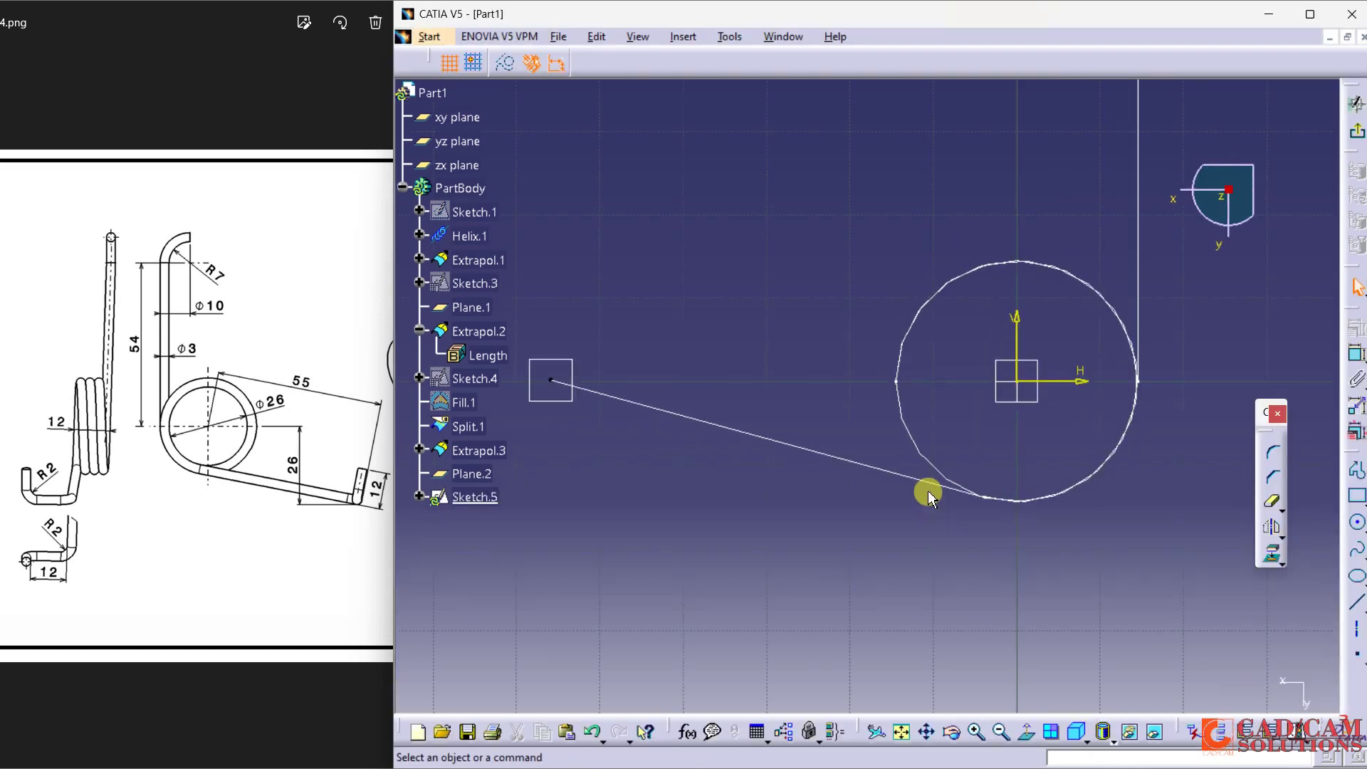
Sketch a circle just above the straight leg's end point, with its lower edge close to that point
{"action": "middle_click_drag", "start_coordinate": [796, 357], "coordinate": [1113, 417]}
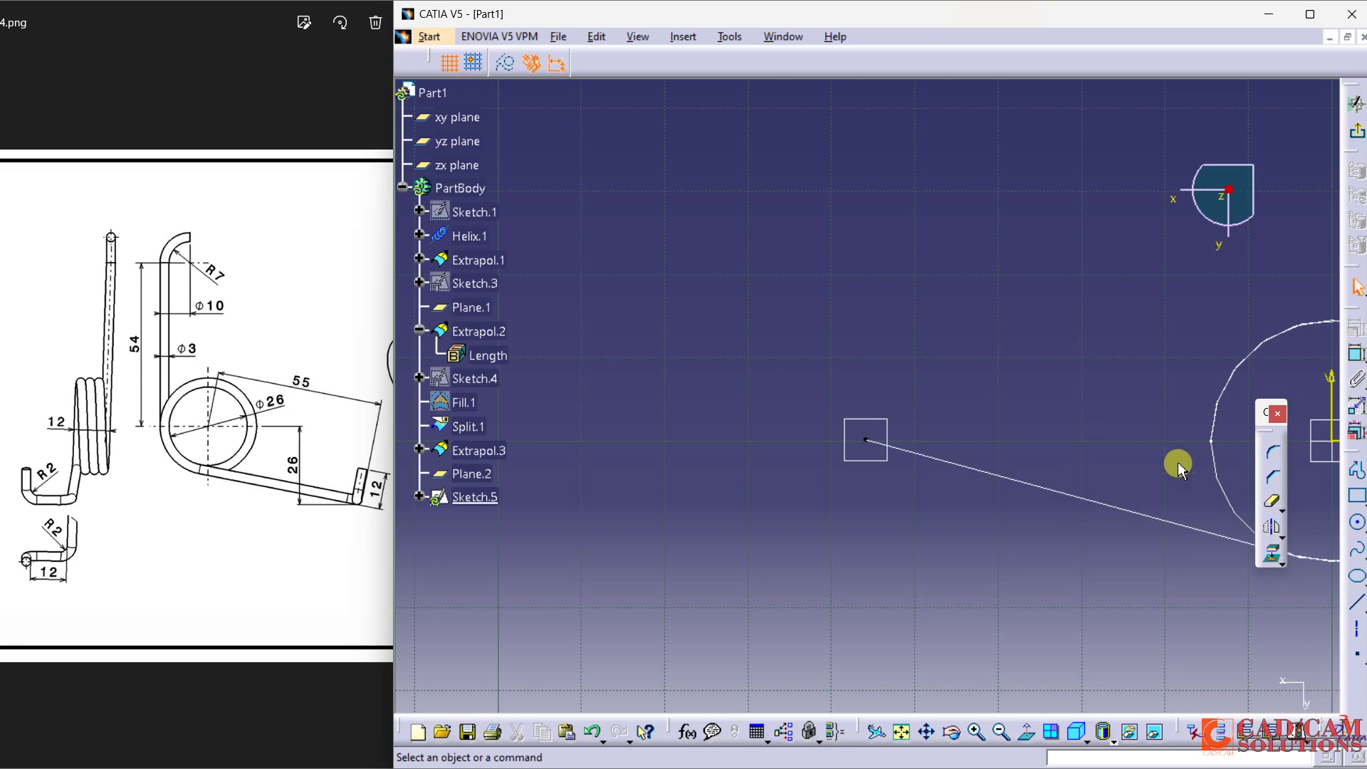
{"action": "left_click", "coordinate": [1360, 527]}
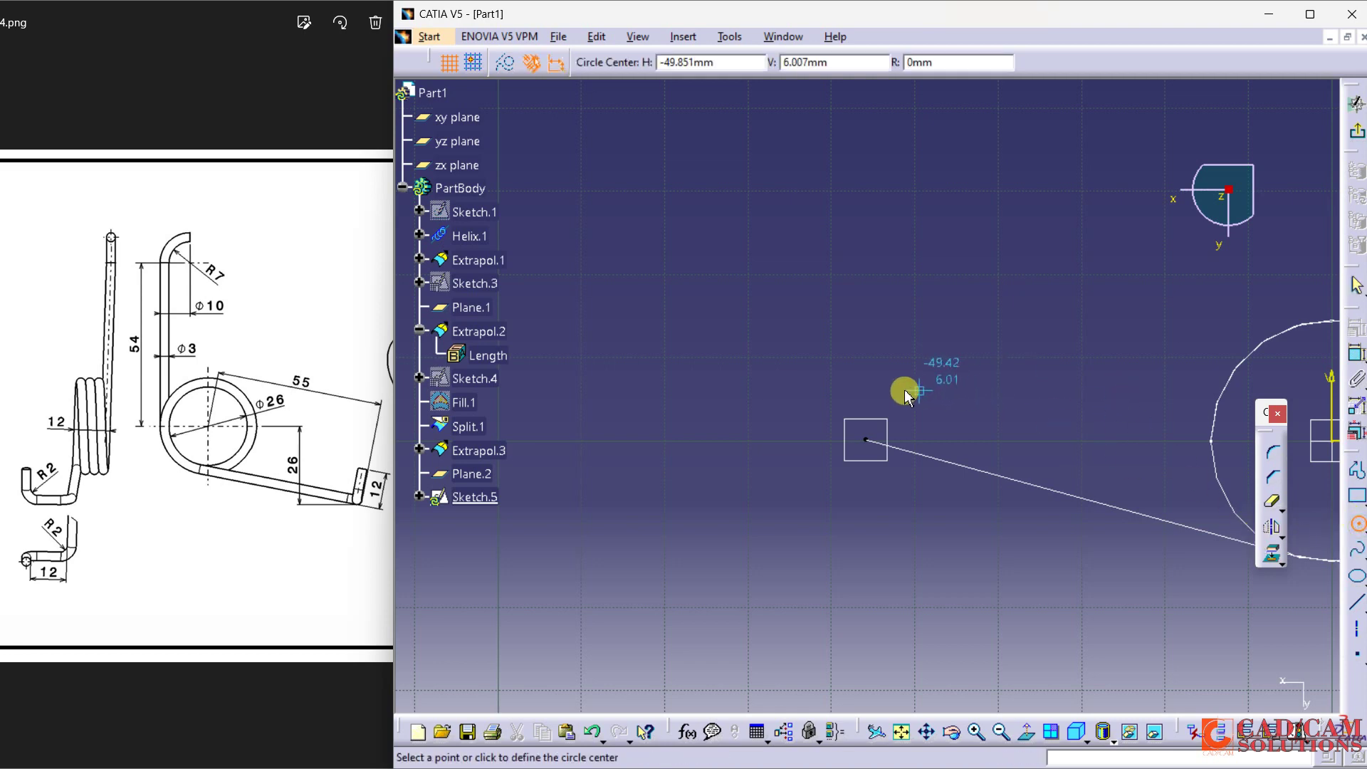
{"action": "left_click", "coordinate": [870, 385]}
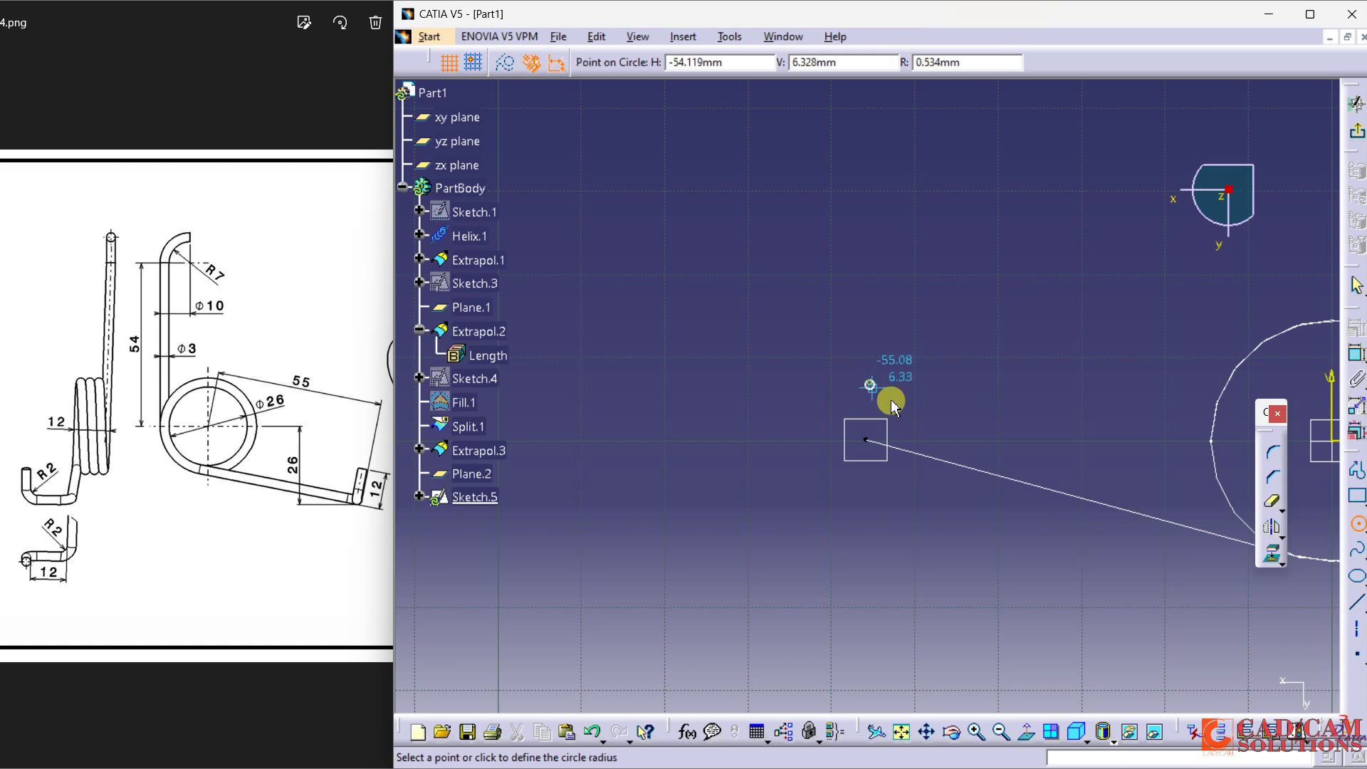
{"action": "left_click", "coordinate": [917, 405]}
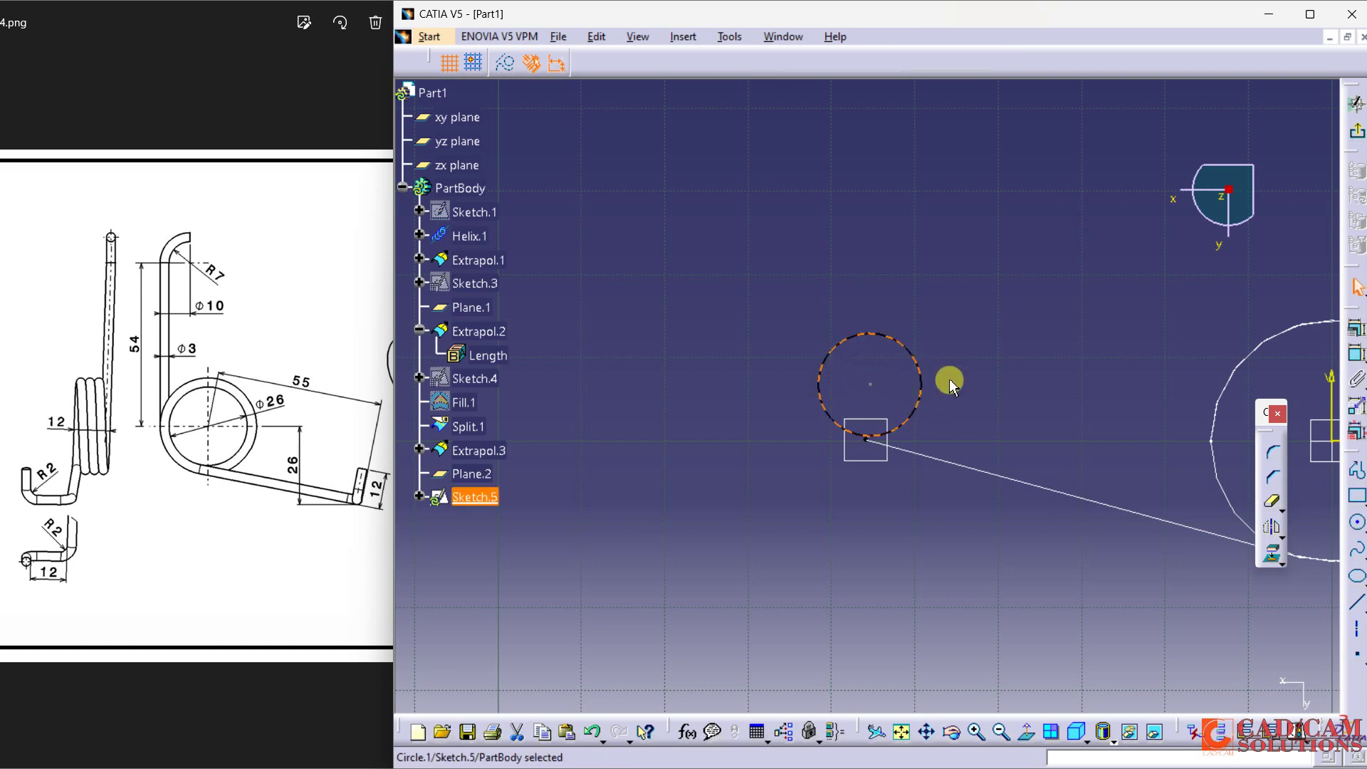
Draw one vertical and one horizontal axis line through the circle's centre
{"action": "left_click", "coordinate": [1356, 627]}
{"action": "left_click", "coordinate": [875, 436]}
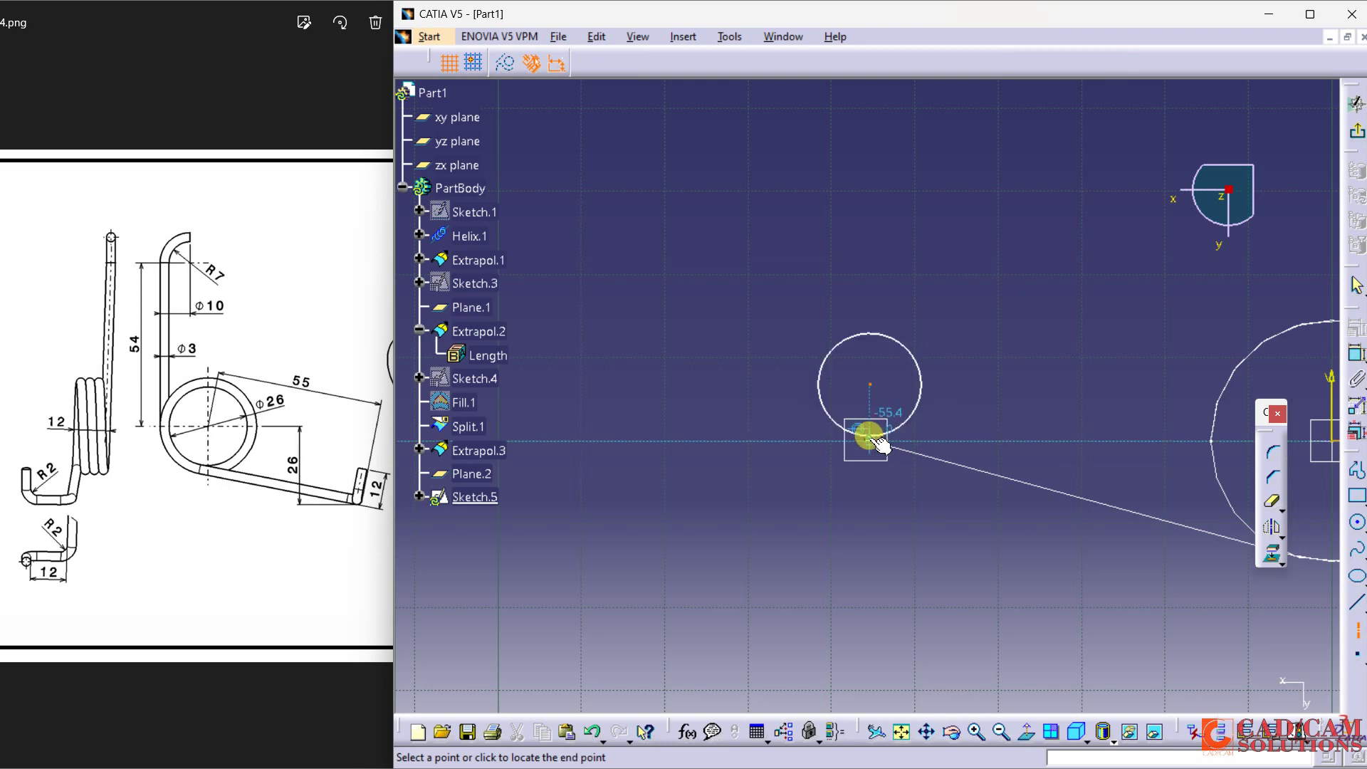
{"action": "left_click", "coordinate": [869, 307]}
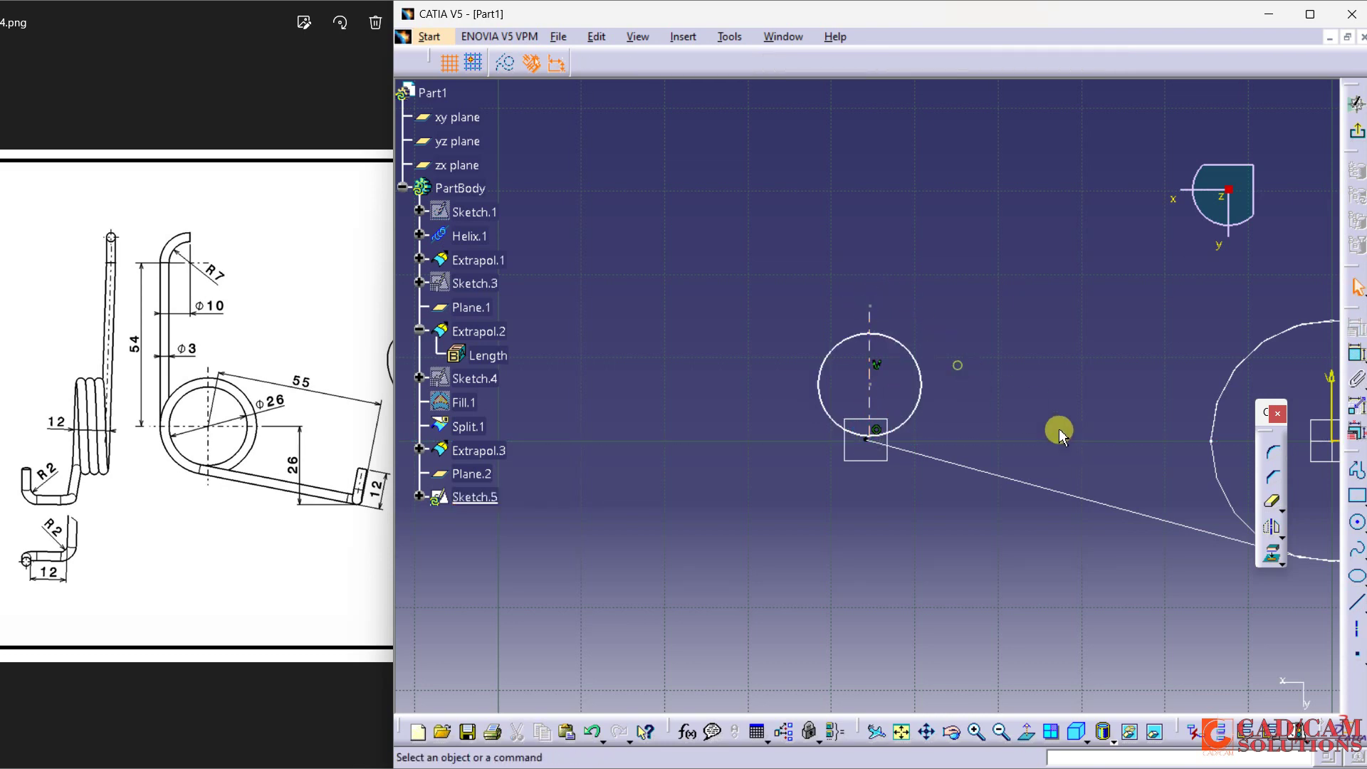
{"action": "left_click", "coordinate": [1357, 631]}
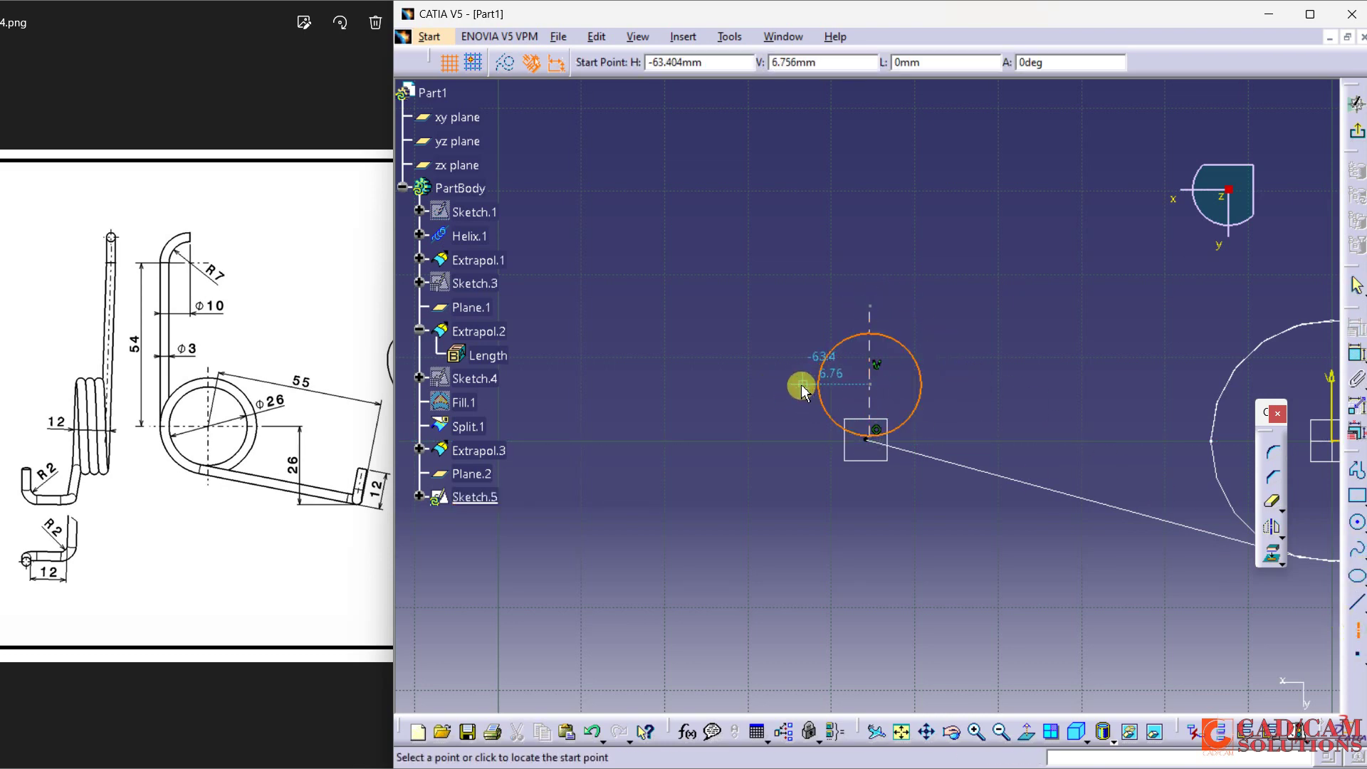
{"action": "left_click", "coordinate": [804, 384]}
{"action": "left_click", "coordinate": [963, 384]}
{"action": "left_click", "coordinate": [1016, 517]}
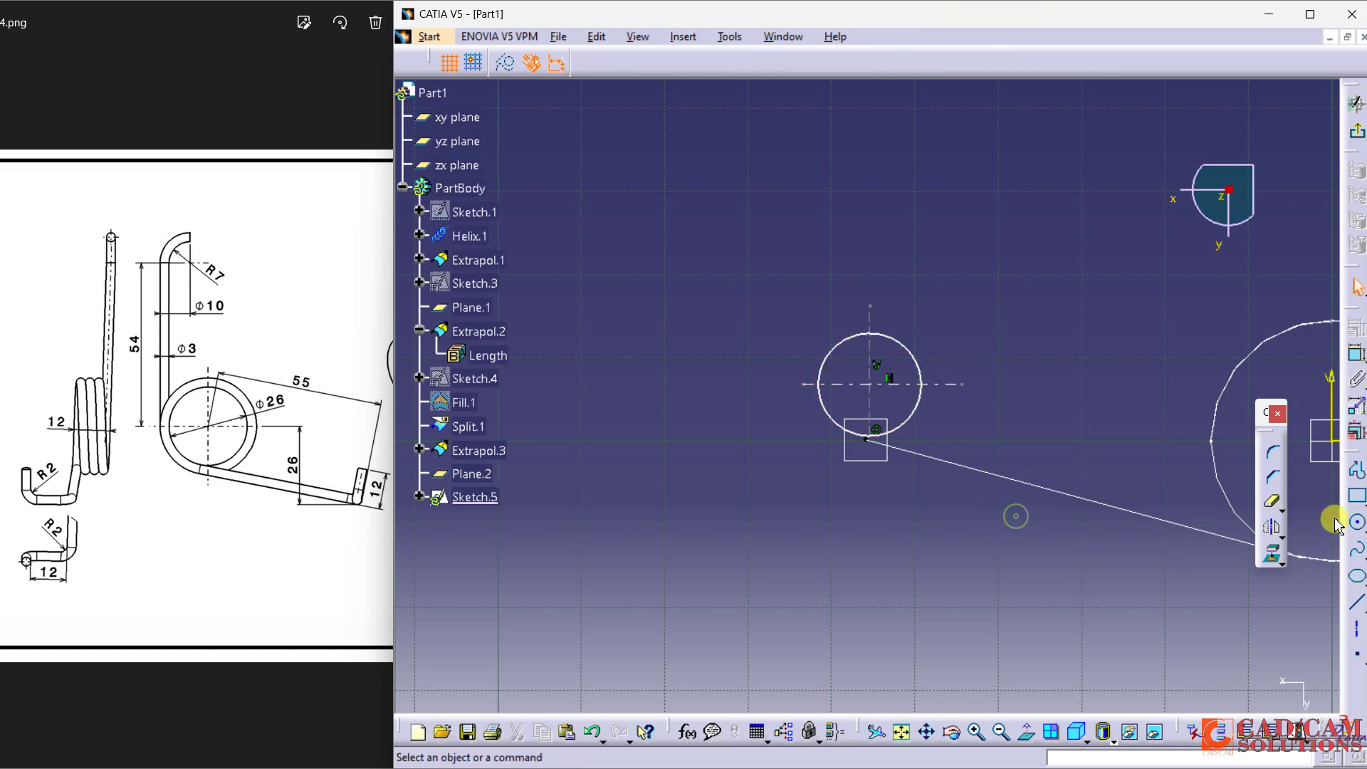
Trim the ends of the vertical and horizontal axis lines that extend beyond the circle
{"action": "left_click", "coordinate": [1271, 505]}
{"action": "left_click", "coordinate": [869, 317]}
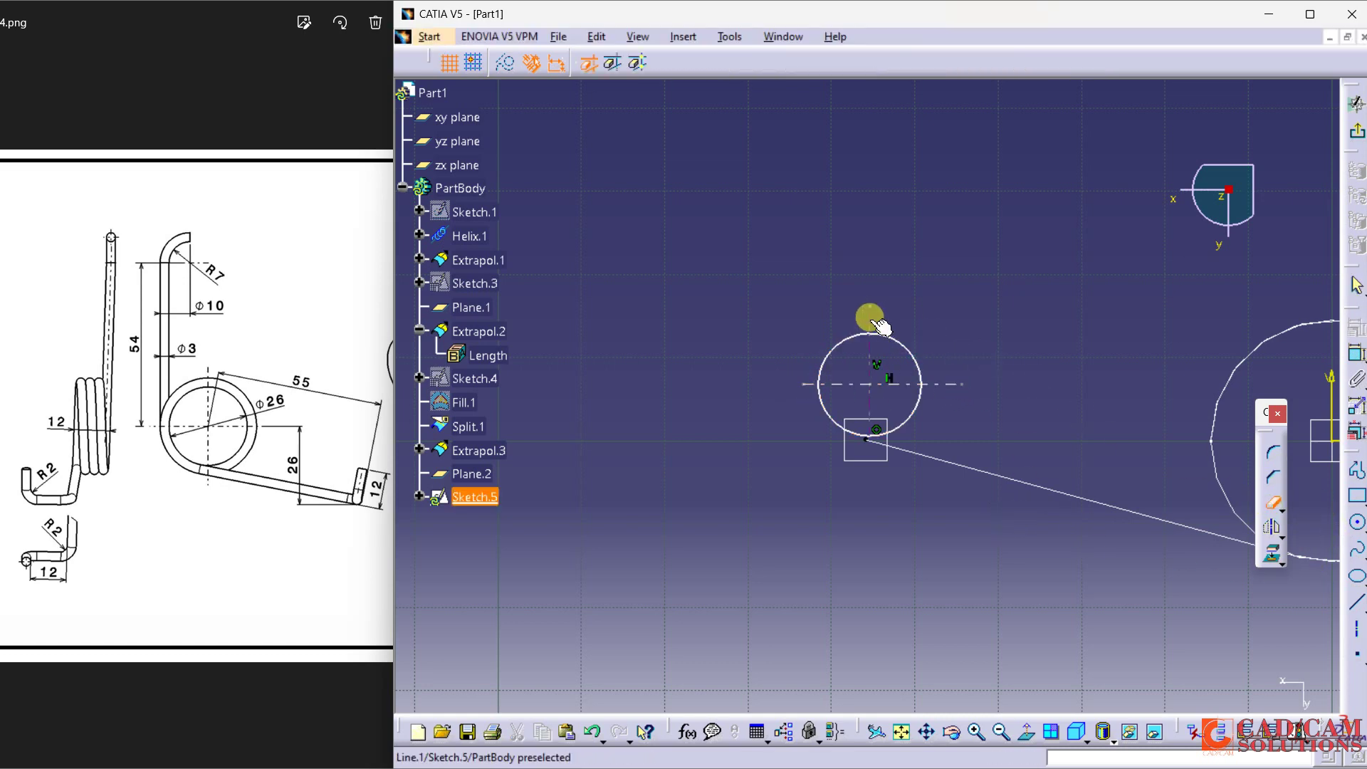
{"action": "left_click", "coordinate": [948, 385]}
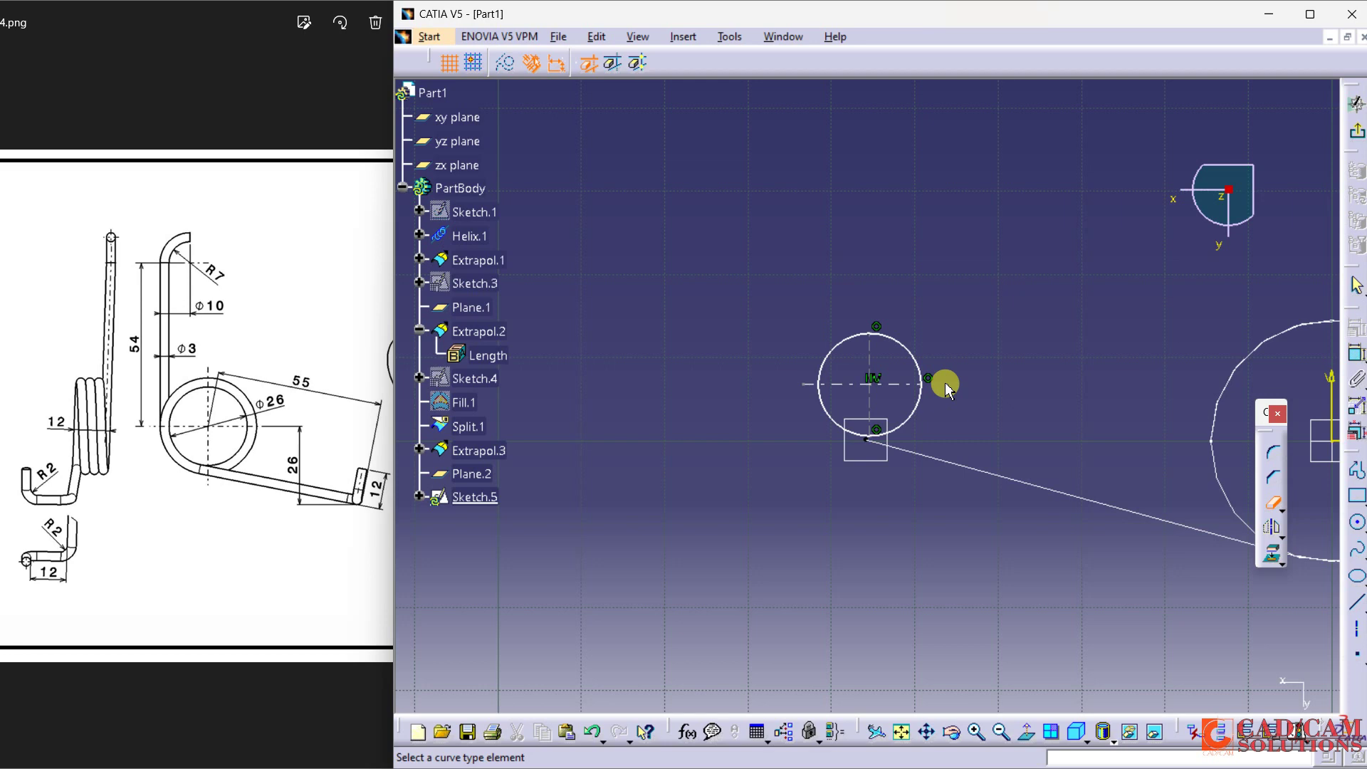
{"action": "left_click", "coordinate": [809, 384]}
Trim away the circle's upper half and lower-right quarter, keeping only the lower-left quarter arc
{"action": "mouse_move", "coordinate": [812, 491]}
{"action": "middle_mouse_down"}
{"action": "mouse_move", "coordinate": [824, 503]}
{"action": "mouse_move", "coordinate": [828, 425]}
{"action": "middle_mouse_up"}
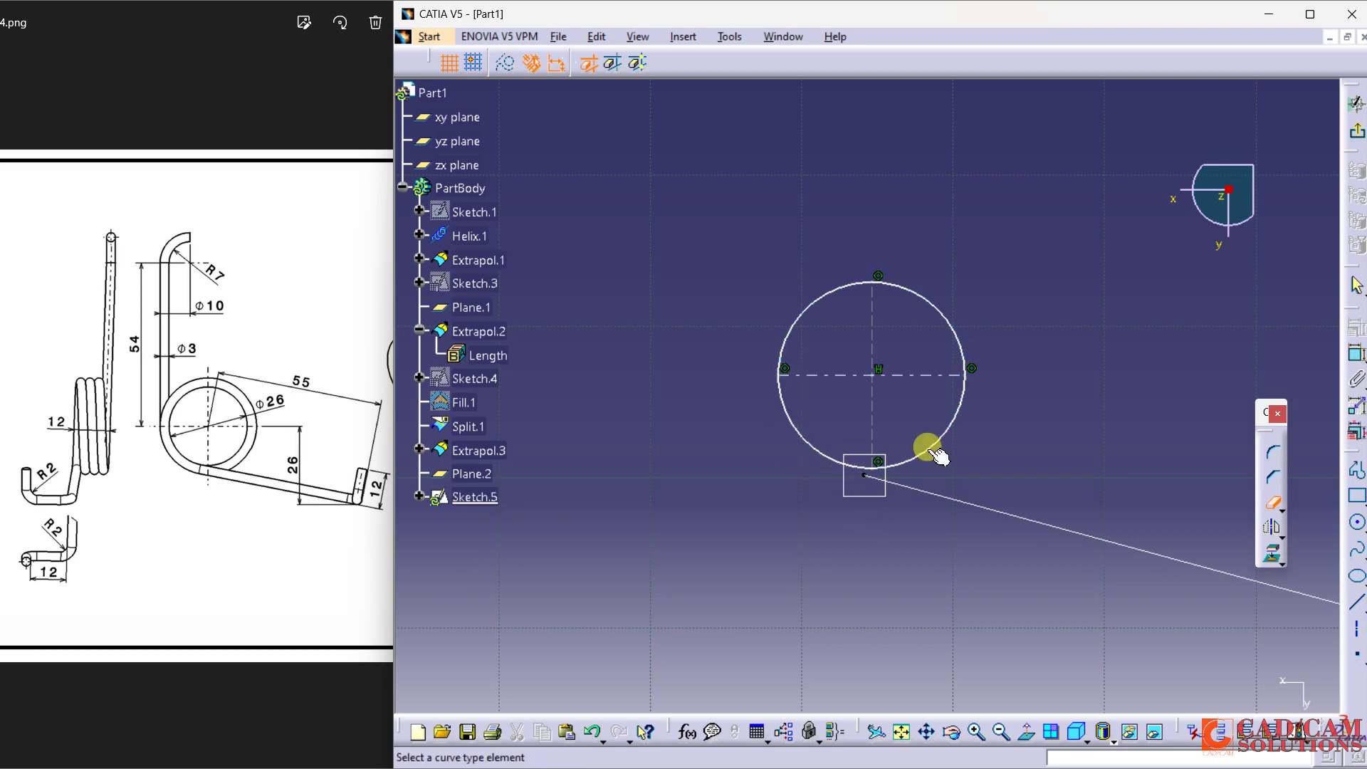
{"action": "left_click", "coordinate": [962, 331]}
{"action": "left_click", "coordinate": [806, 313]}
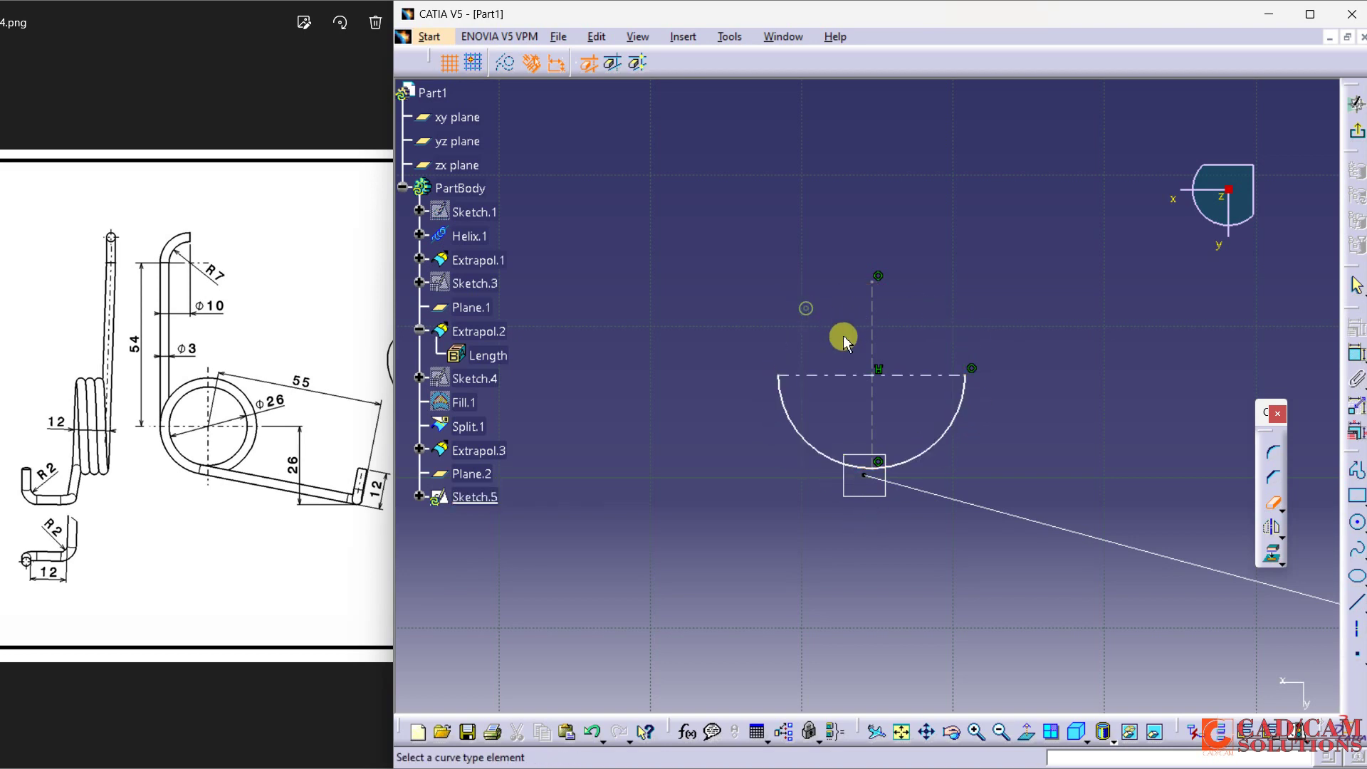
{"action": "left_click", "coordinate": [924, 448]}
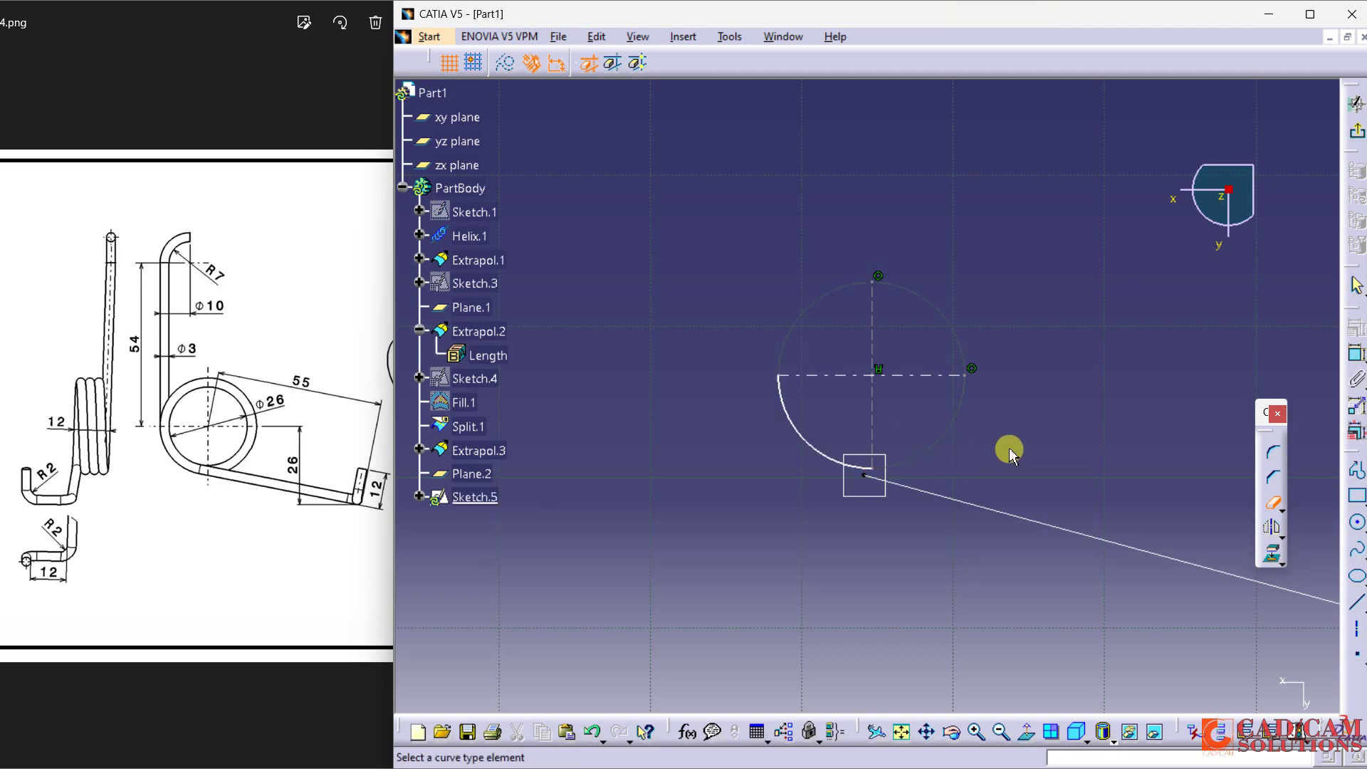
Make the arc's lower end point coincident with the end point of the straight leg
{"action": "left_click", "coordinate": [1271, 502]}
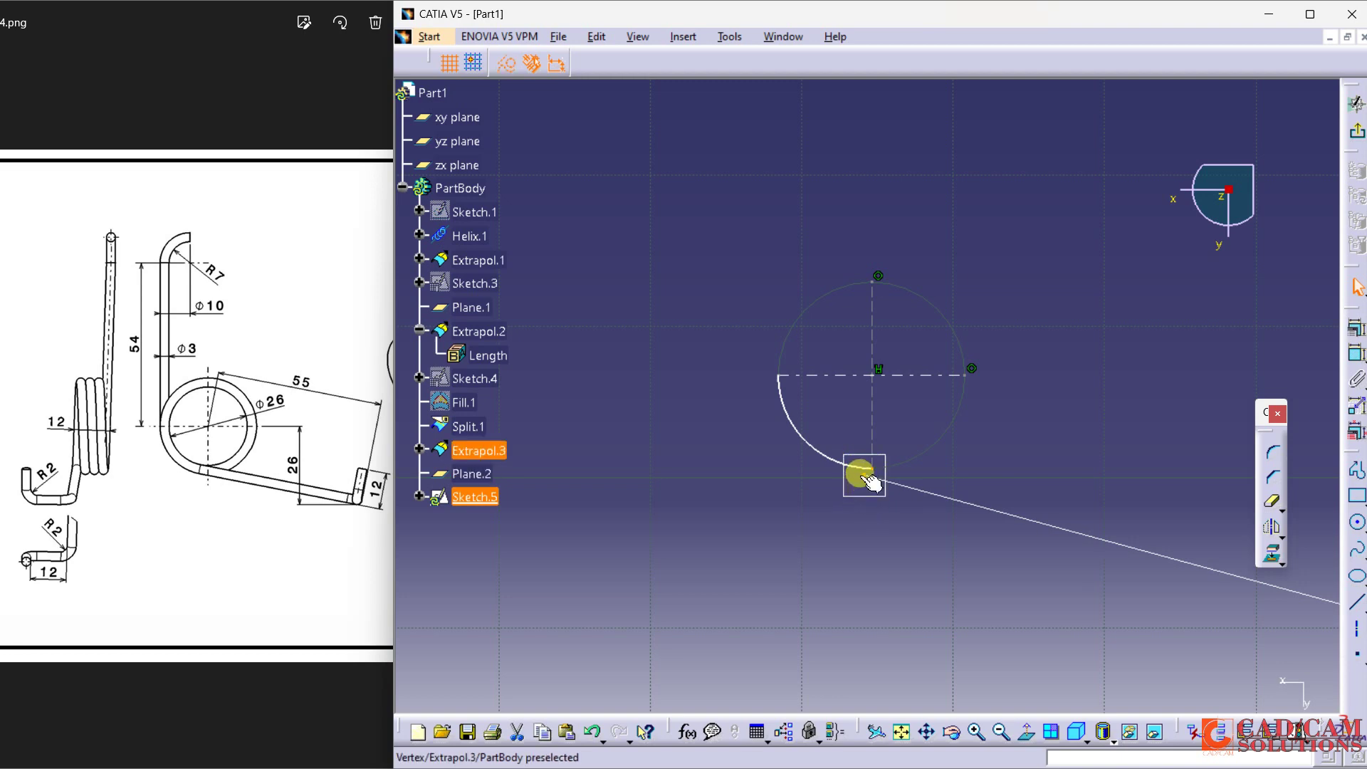
{"action": "left_click", "coordinate": [868, 481], "text": "ctrl"}
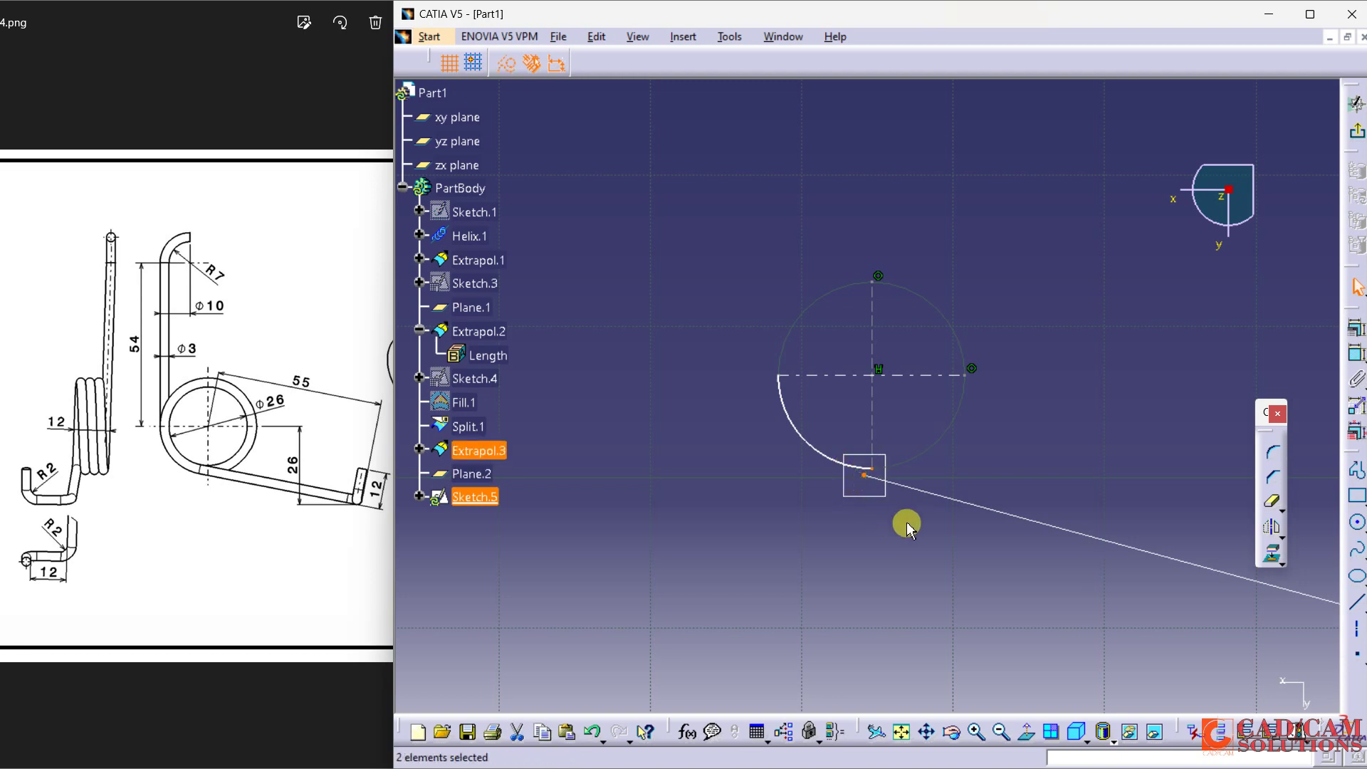
{"action": "left_click", "coordinate": [1280, 415]}
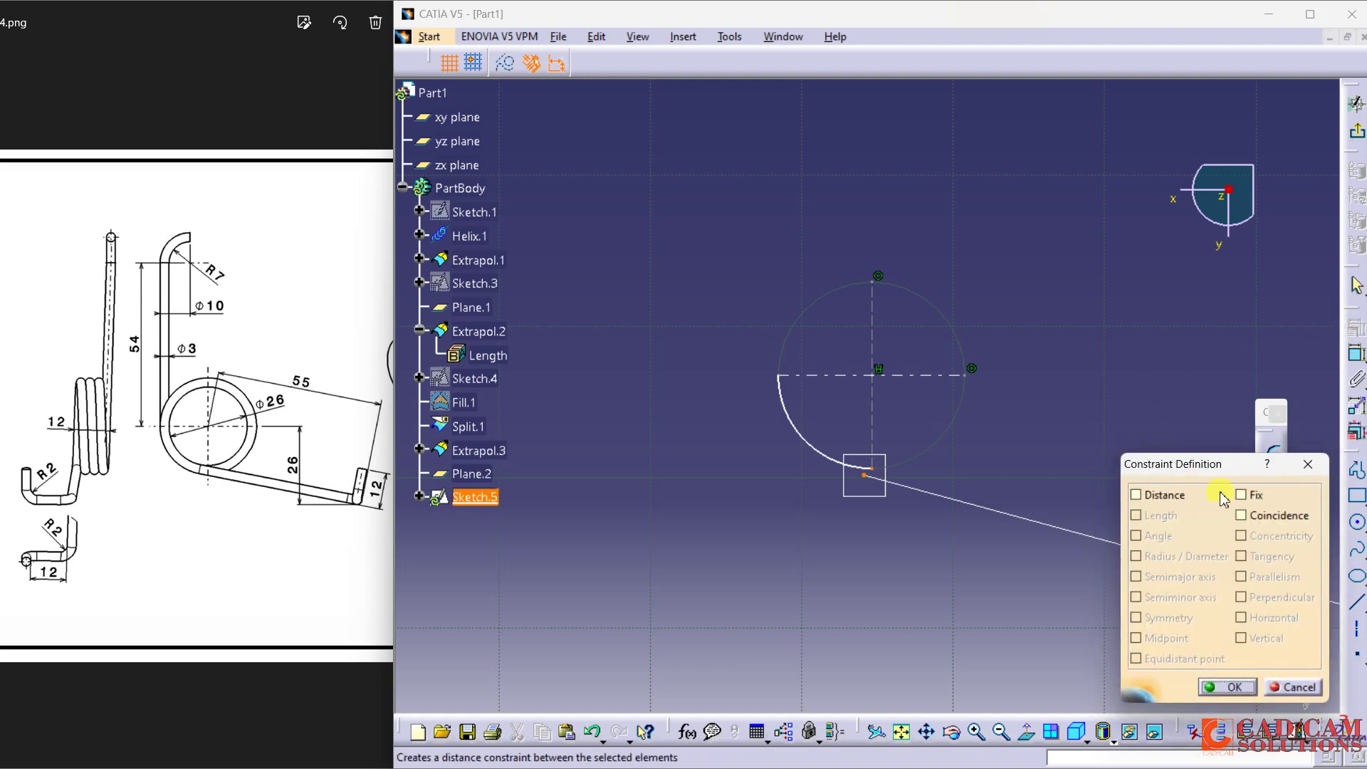
{"action": "left_click", "coordinate": [1256, 515]}
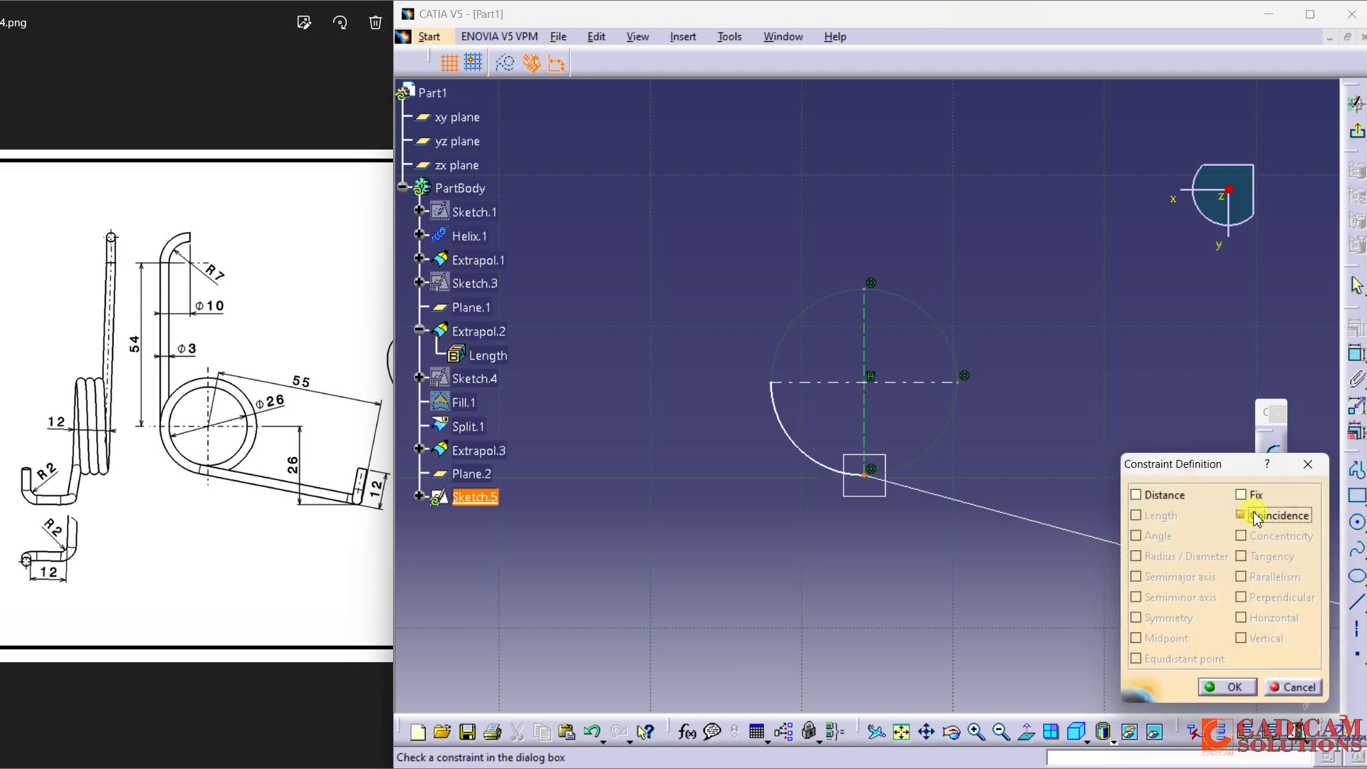
{"action": "left_click", "coordinate": [1228, 687]}
Apply a tangency constraint between the straight leg and the quarter arc
{"action": "left_click", "coordinate": [933, 507]}
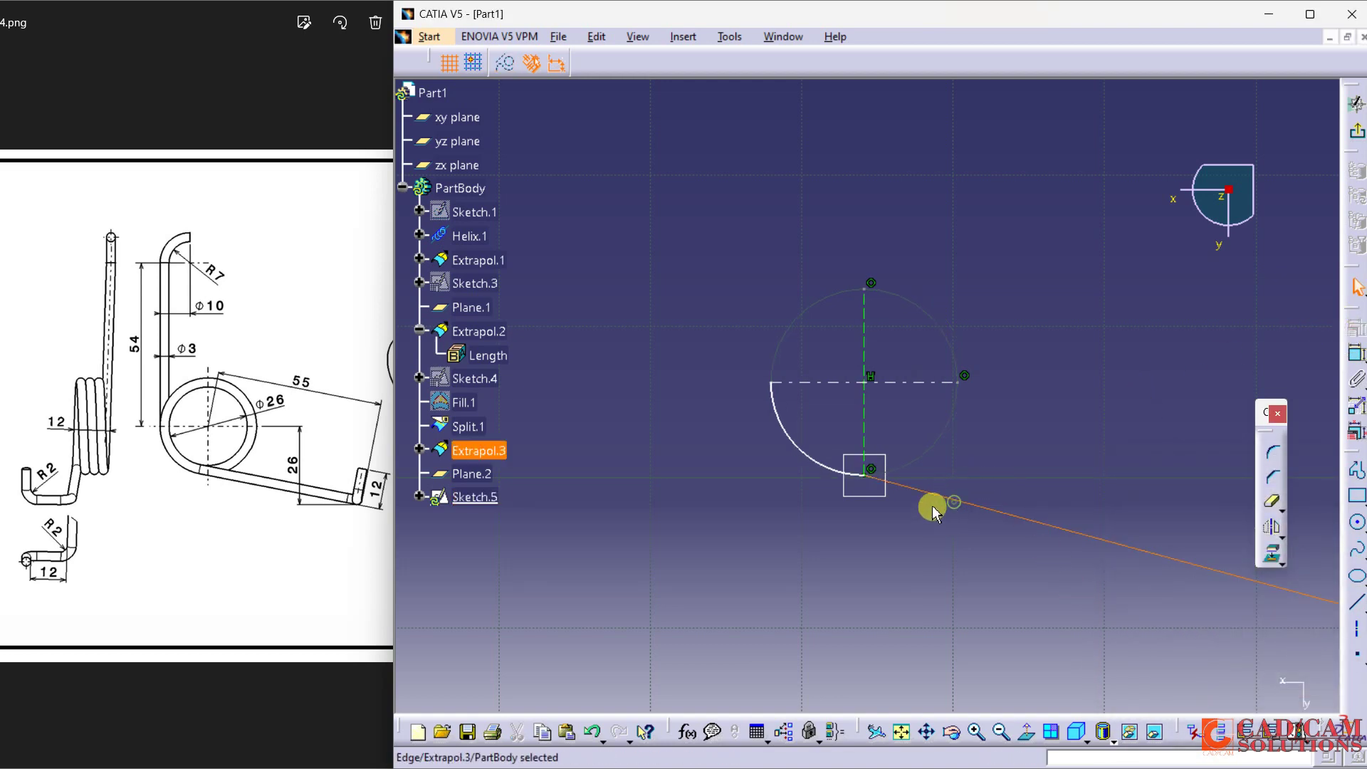
{"action": "left_click", "coordinate": [812, 459], "text": "ctrl"}
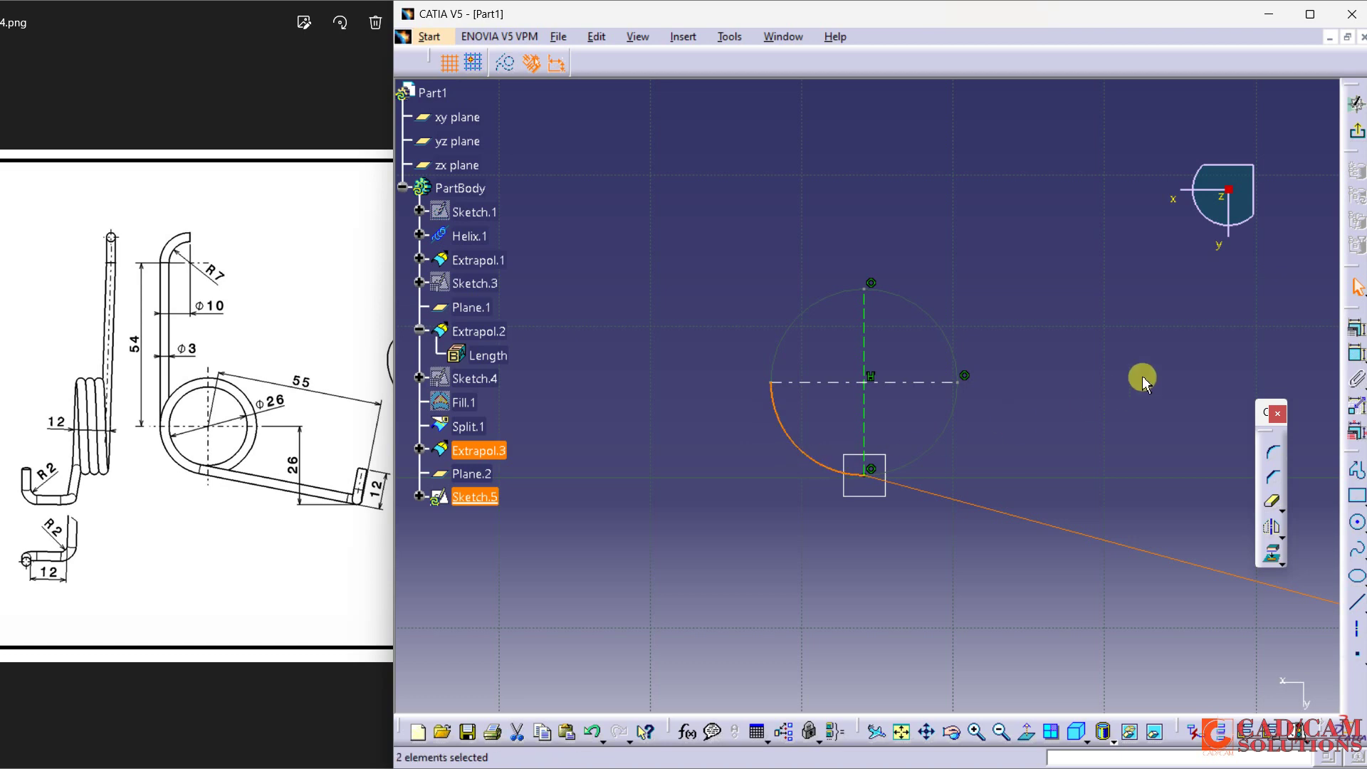
{"action": "left_click", "coordinate": [1356, 329]}
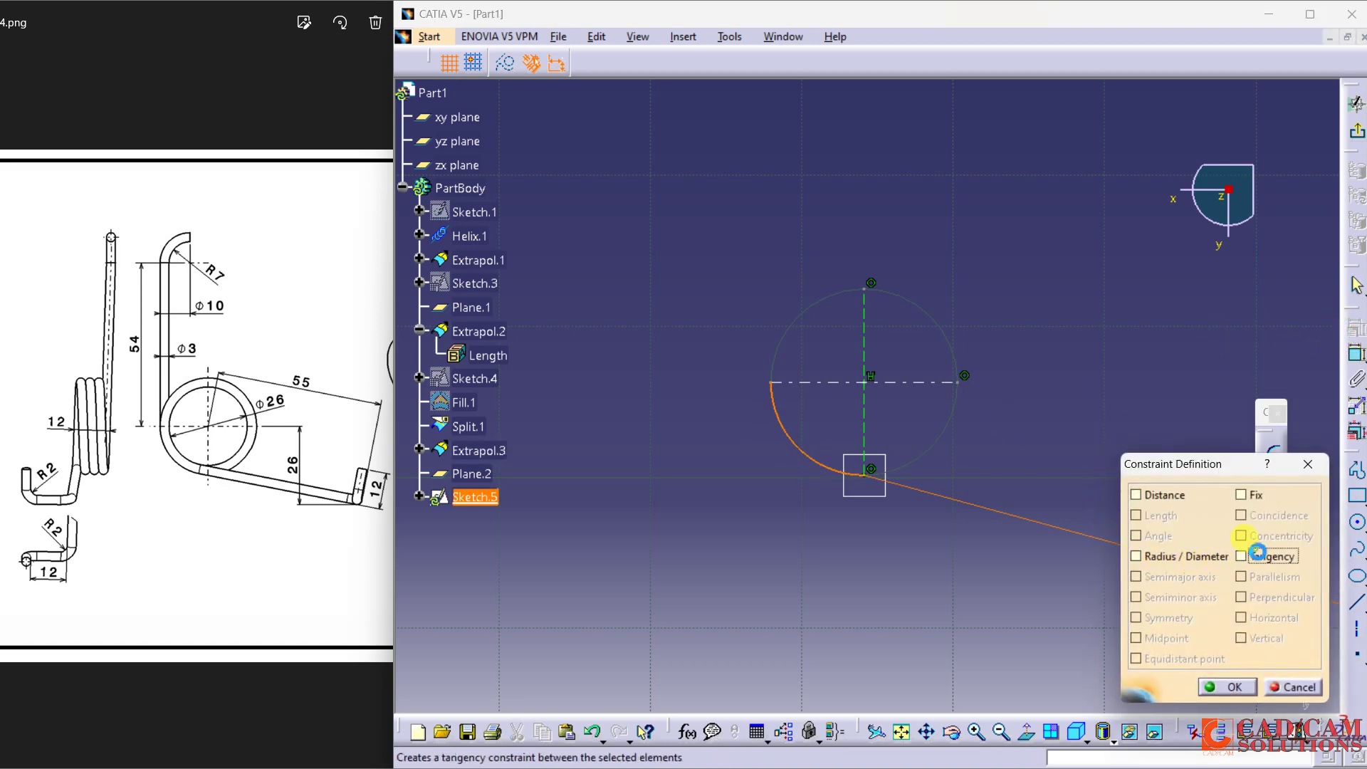
{"action": "left_click", "coordinate": [1258, 554]}
{"action": "left_click", "coordinate": [1226, 687]}
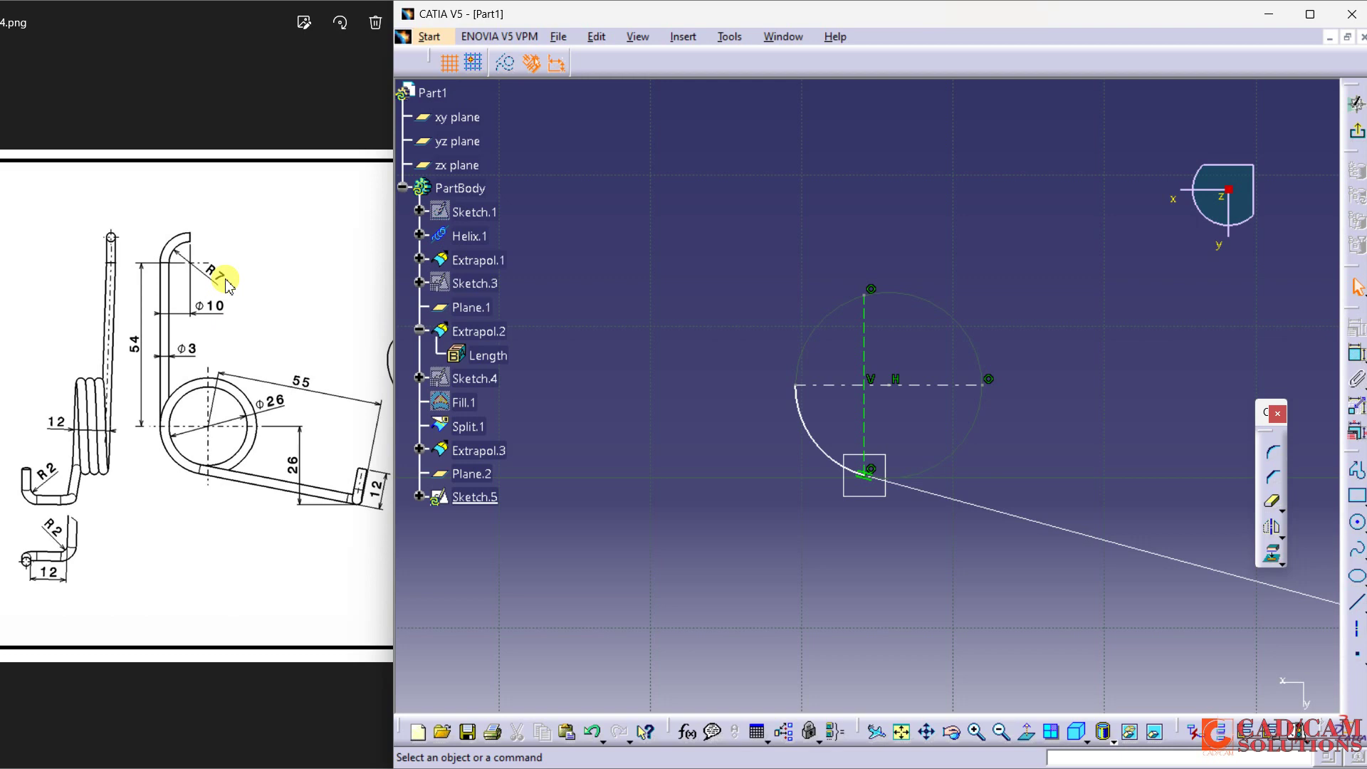
Dimension the arc's radius and set it to 8.5 mm
{"action": "left_click", "coordinate": [1357, 354]}
{"action": "left_click", "coordinate": [819, 435]}
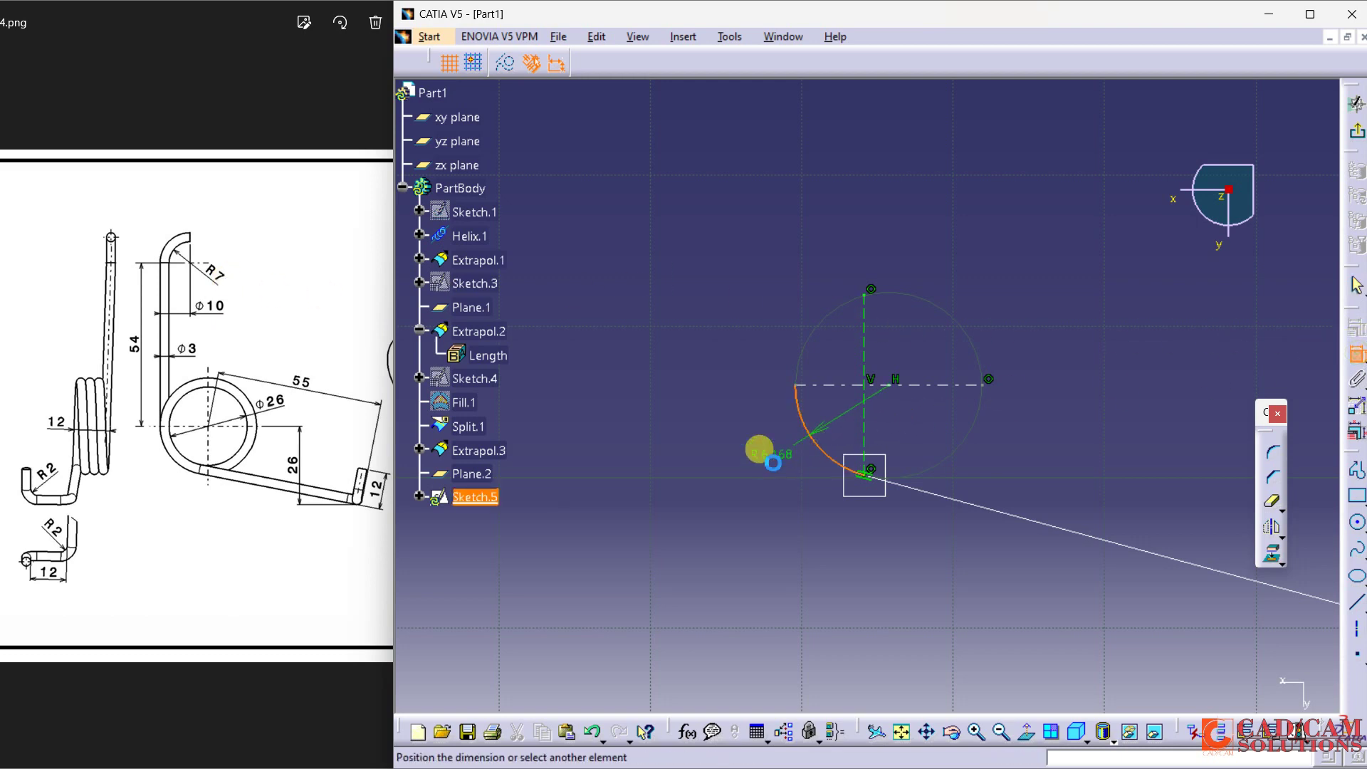
{"action": "double_click", "coordinate": [777, 458]}
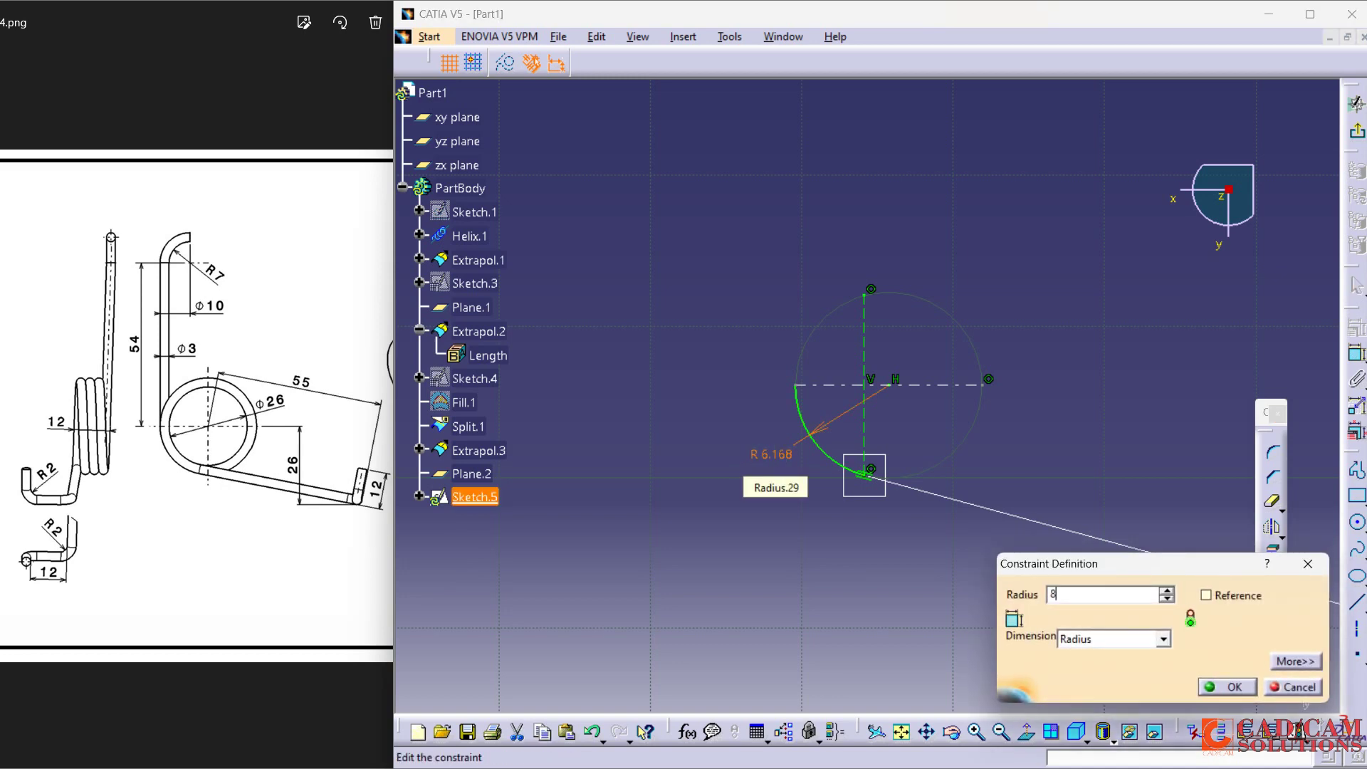
{"action": "type", "text": "8.5"}
{"action": "key", "text": "Return"}
{"action": "left_click", "coordinate": [773, 459]}
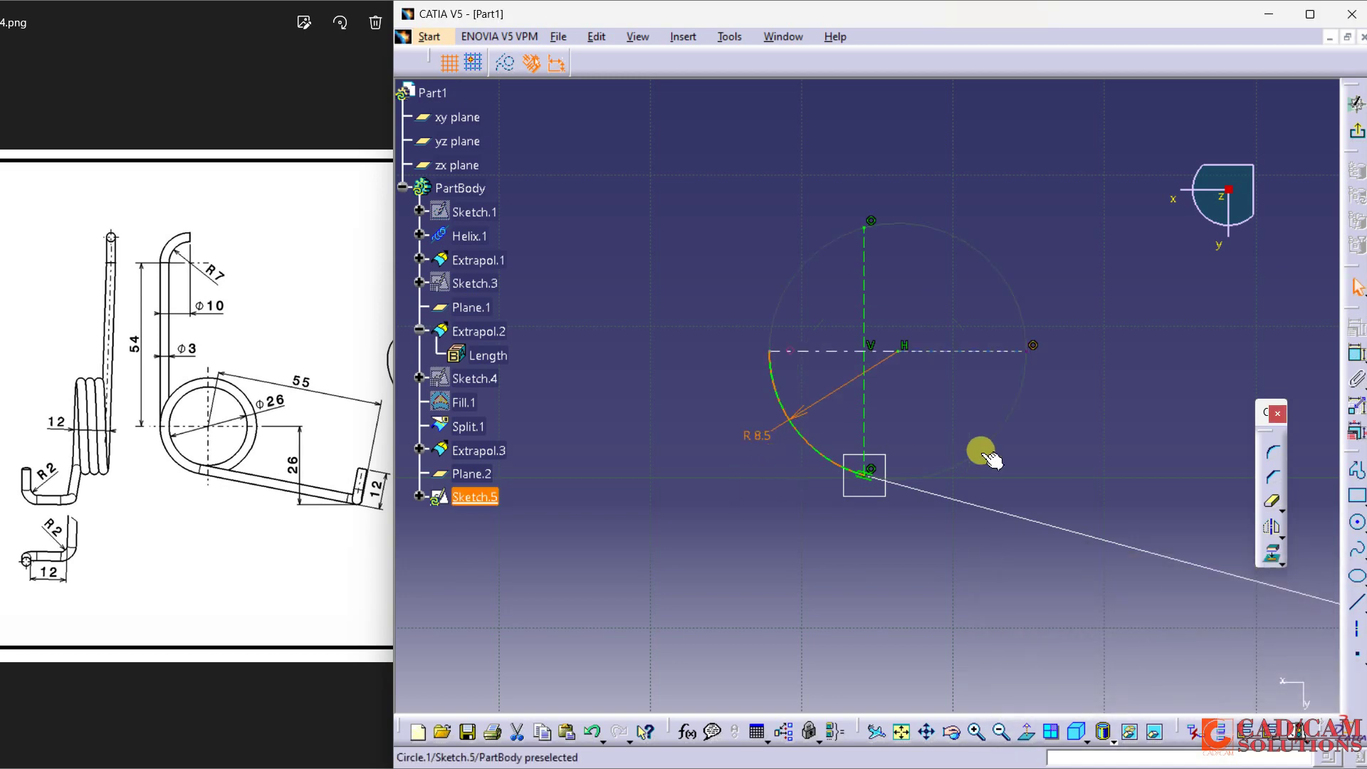
{"action": "left_click", "coordinate": [1089, 425]}
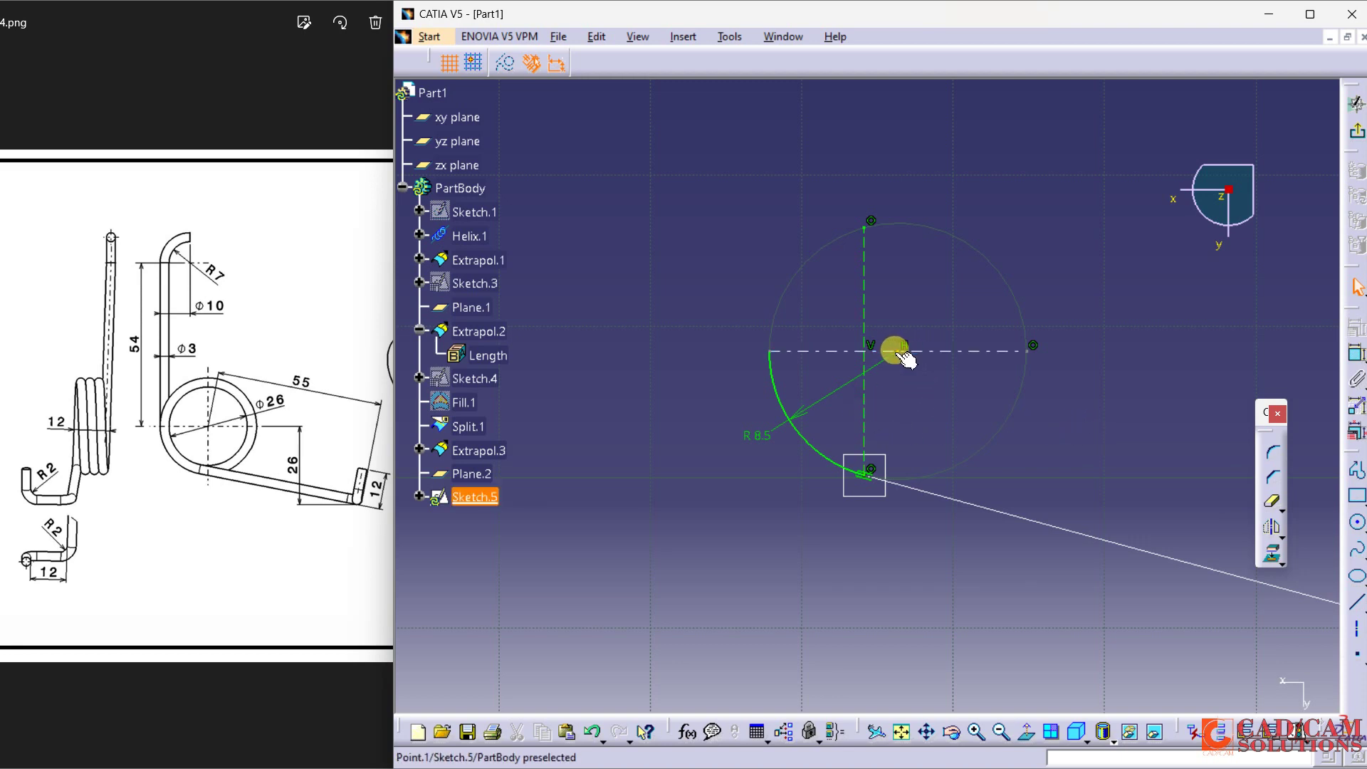
Move the horizontal axis line off the arc's centre and constrain it coincident with that centre point
{"action": "left_click_drag", "start_coordinate": [986, 354], "coordinate": [922, 324]}
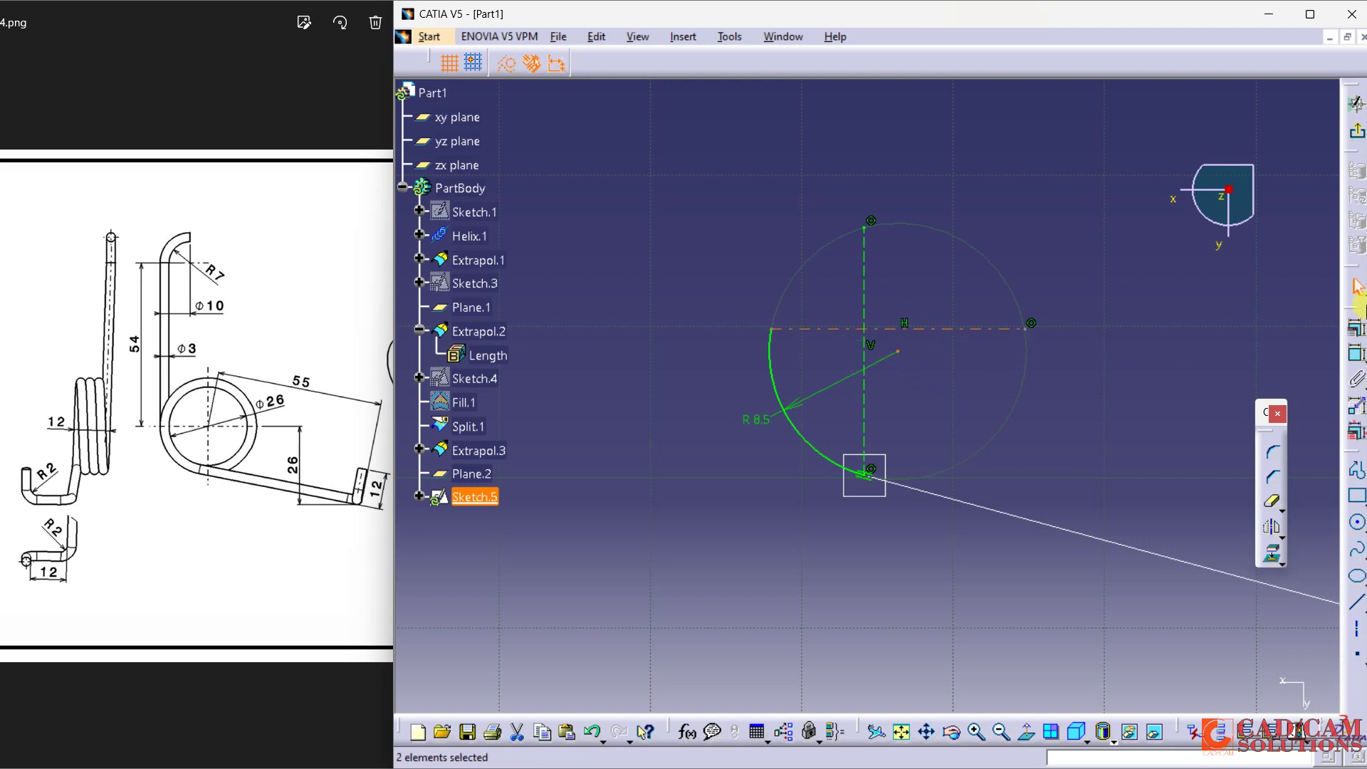
{"action": "left_click", "coordinate": [1356, 327]}
{"action": "left_click", "coordinate": [1241, 515]}
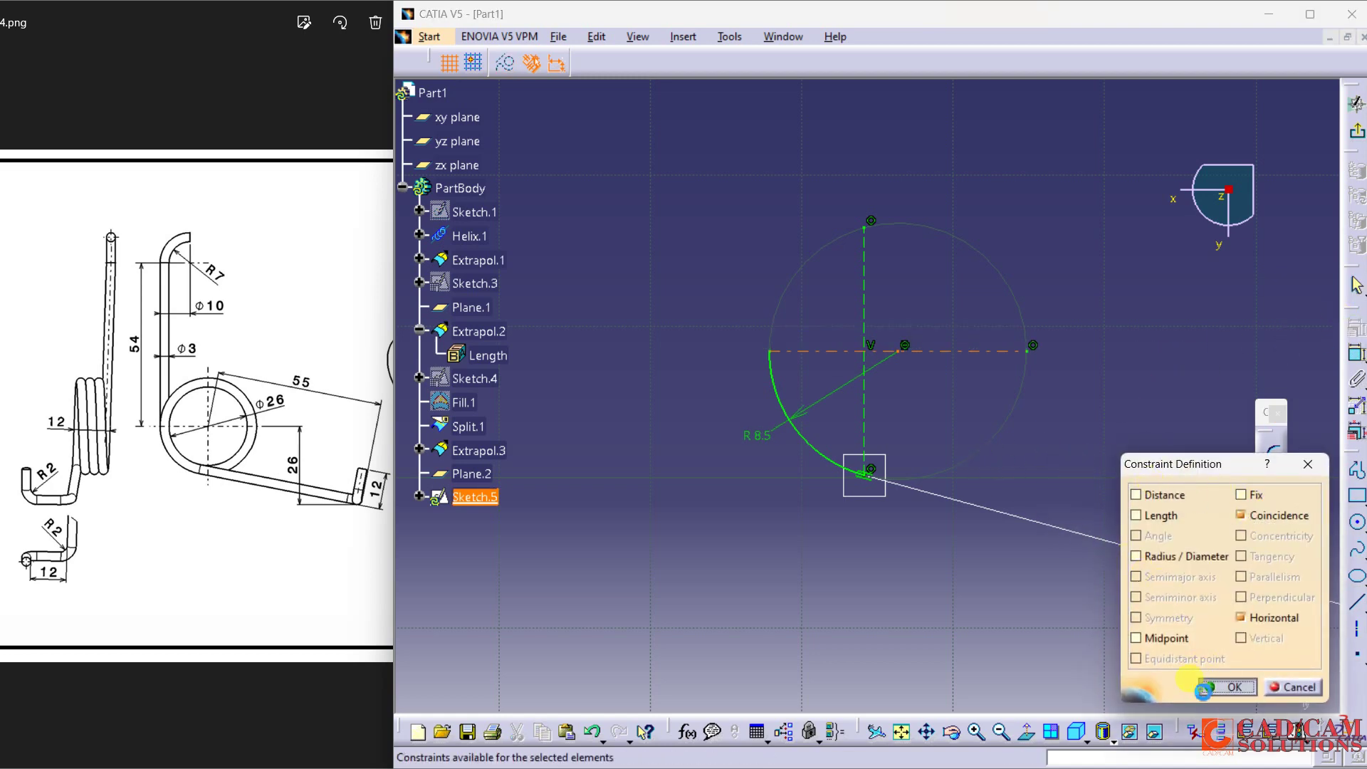
{"action": "left_click", "coordinate": [1226, 686]}
{"action": "left_click", "coordinate": [864, 305]}
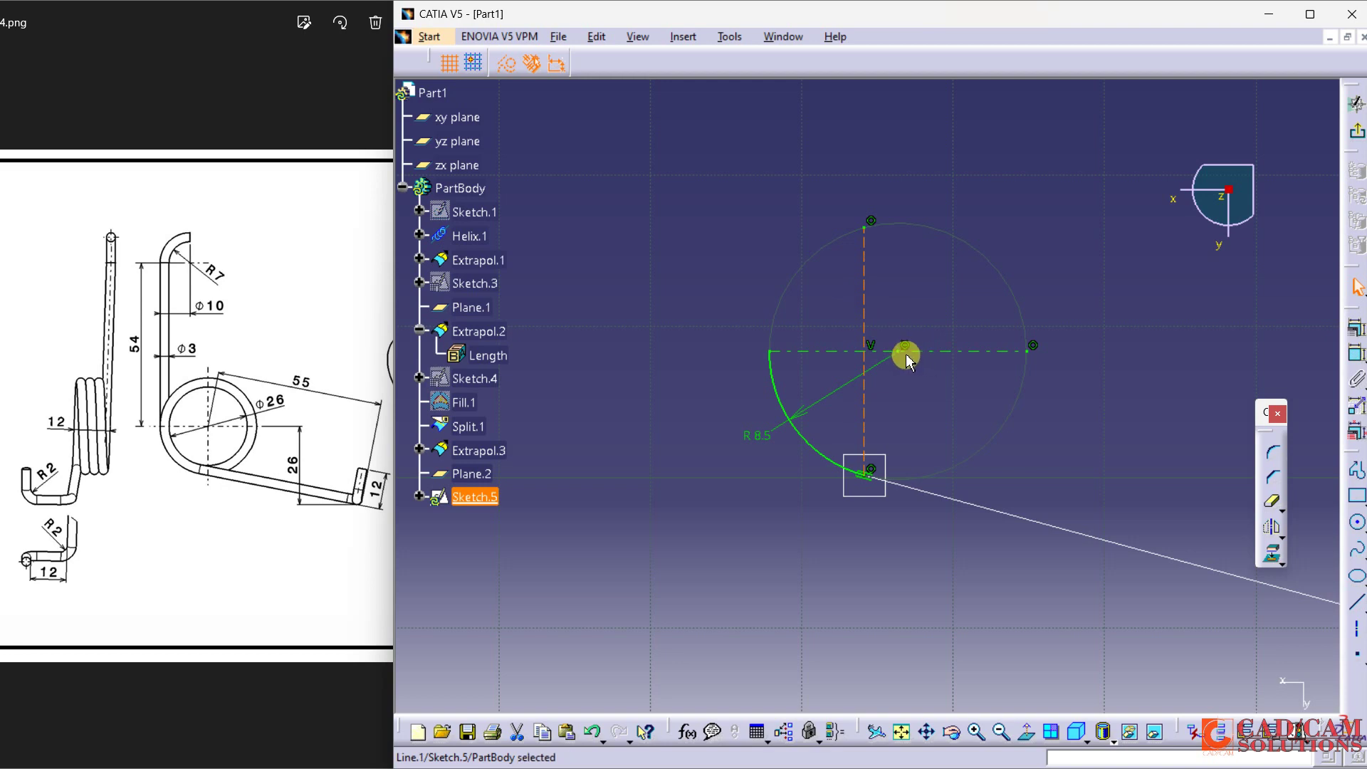
{"action": "left_click", "coordinate": [898, 349], "text": "ctrl"}
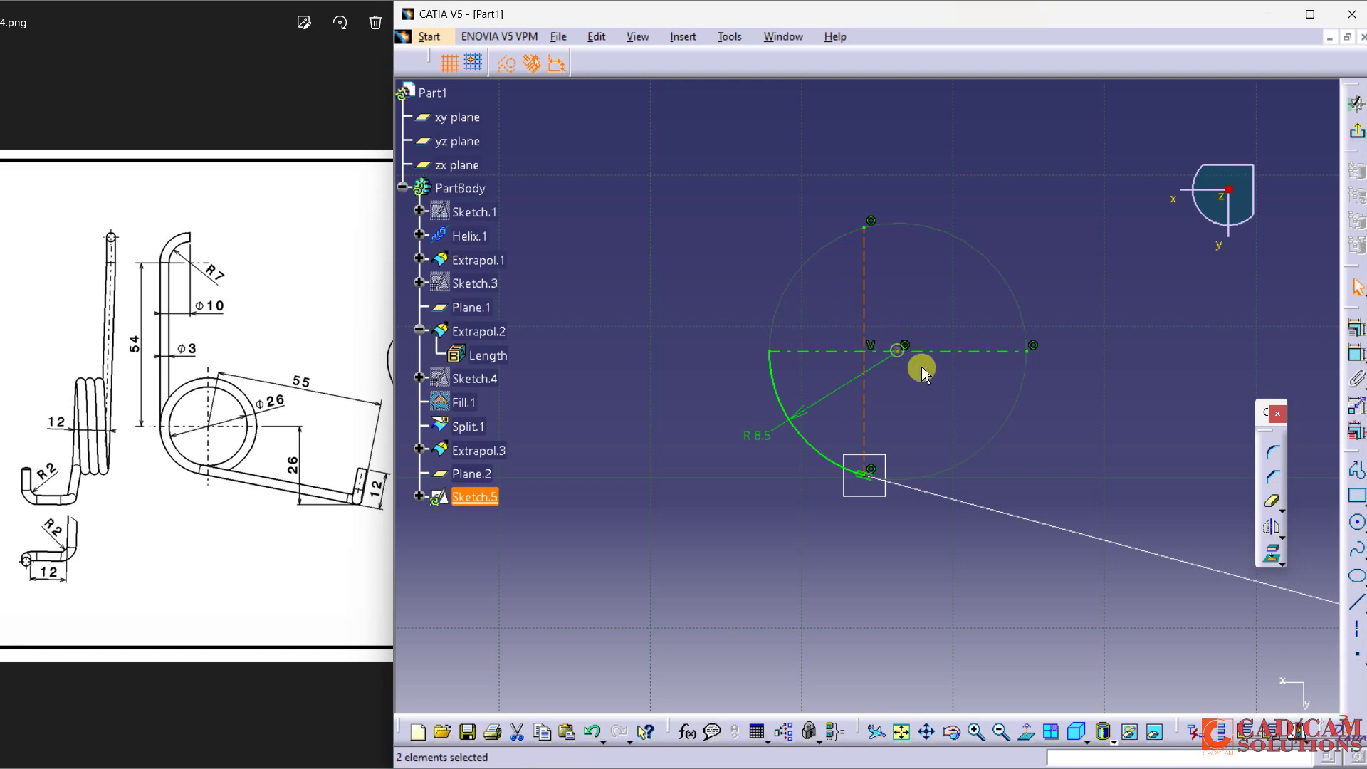
{"action": "left_click", "coordinate": [1356, 329]}
{"action": "left_click", "coordinate": [1269, 517]}
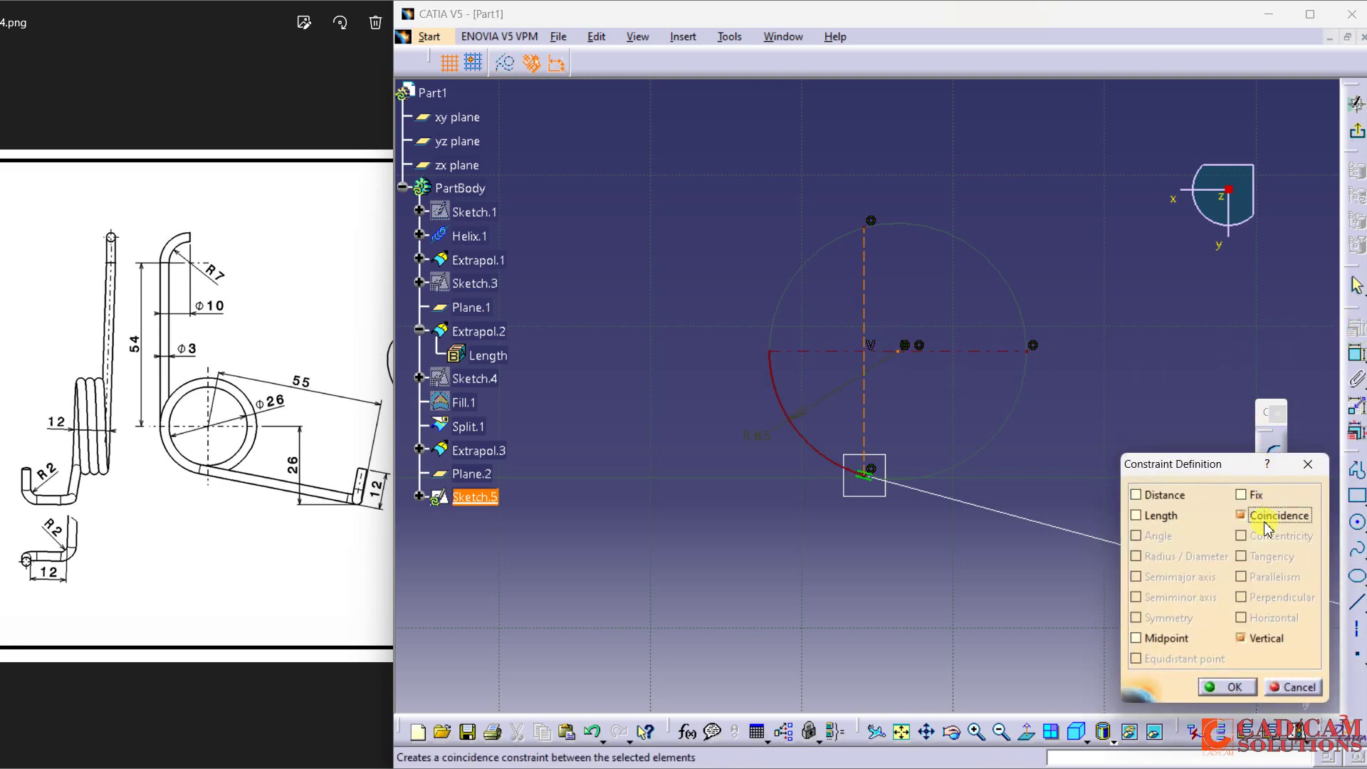
{"action": "left_click", "coordinate": [1291, 687]}
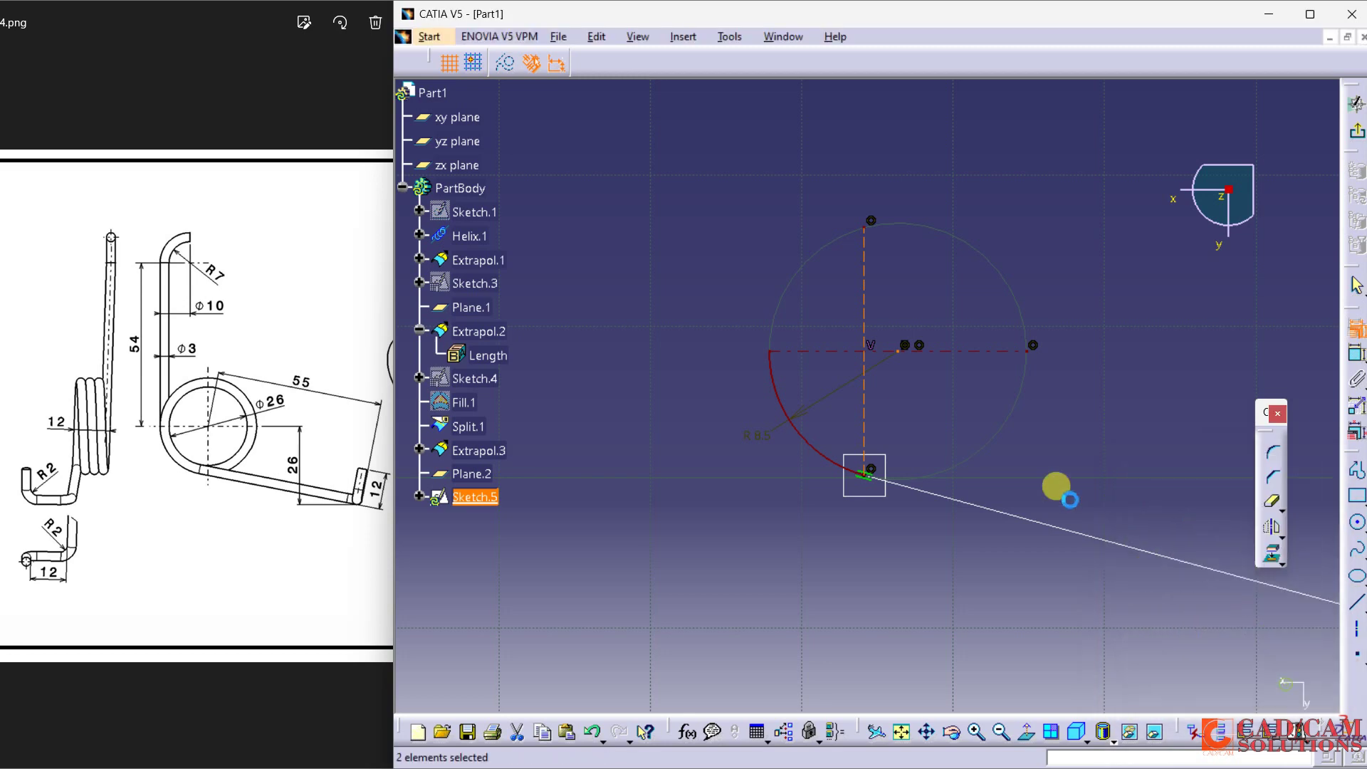
Try deleting the vertical axis line and moving the horizontal axis line lower, and undo these changes
{"action": "left_click", "coordinate": [872, 283]}
{"action": "right_click", "coordinate": [873, 283]}
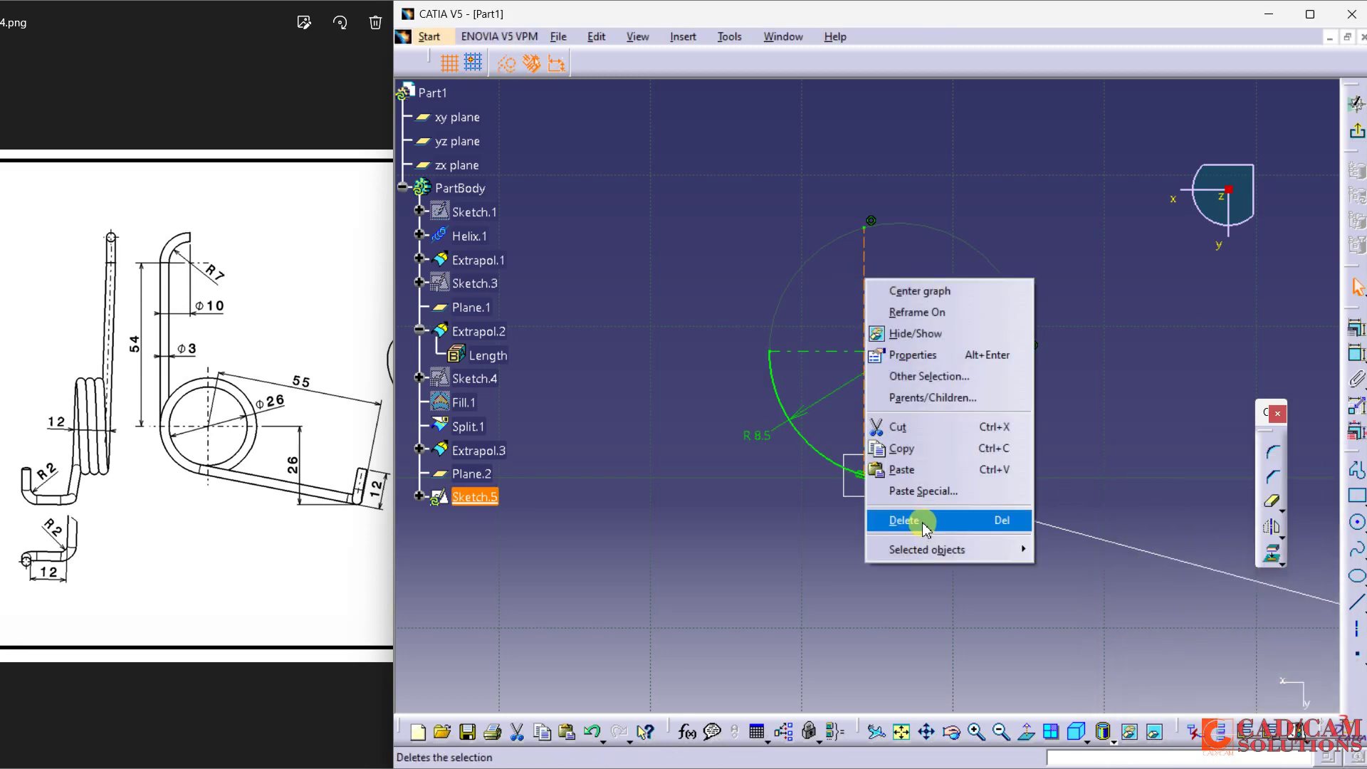
{"action": "left_click", "coordinate": [921, 521]}
{"action": "mouse_move", "coordinate": [770, 350]}
{"action": "left_mouse_down"}
{"action": "mouse_move", "coordinate": [782, 351]}
{"action": "mouse_move", "coordinate": [779, 320]}
{"action": "mouse_move", "coordinate": [766, 366]}
{"action": "left_mouse_up"}
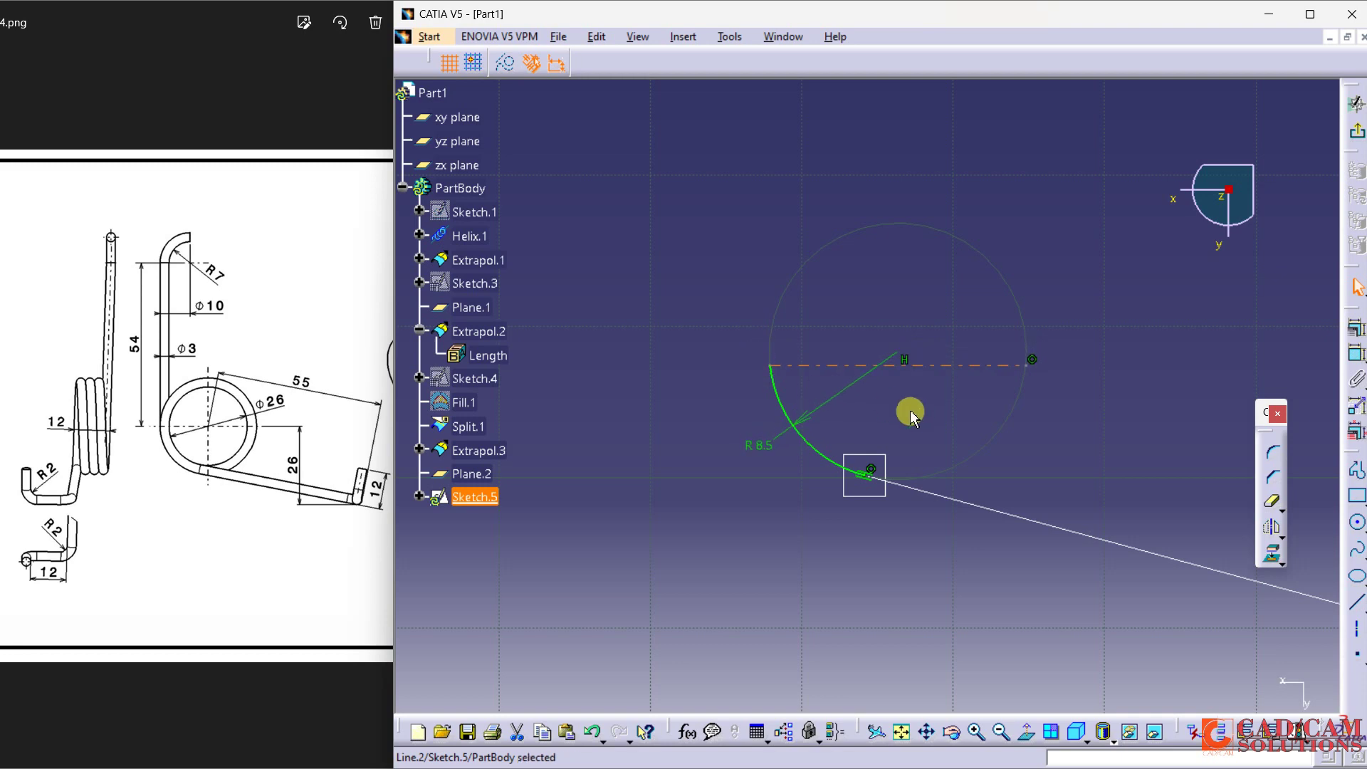
{"action": "left_click", "coordinate": [897, 362]}
{"action": "key", "text": "ctrl+z"}
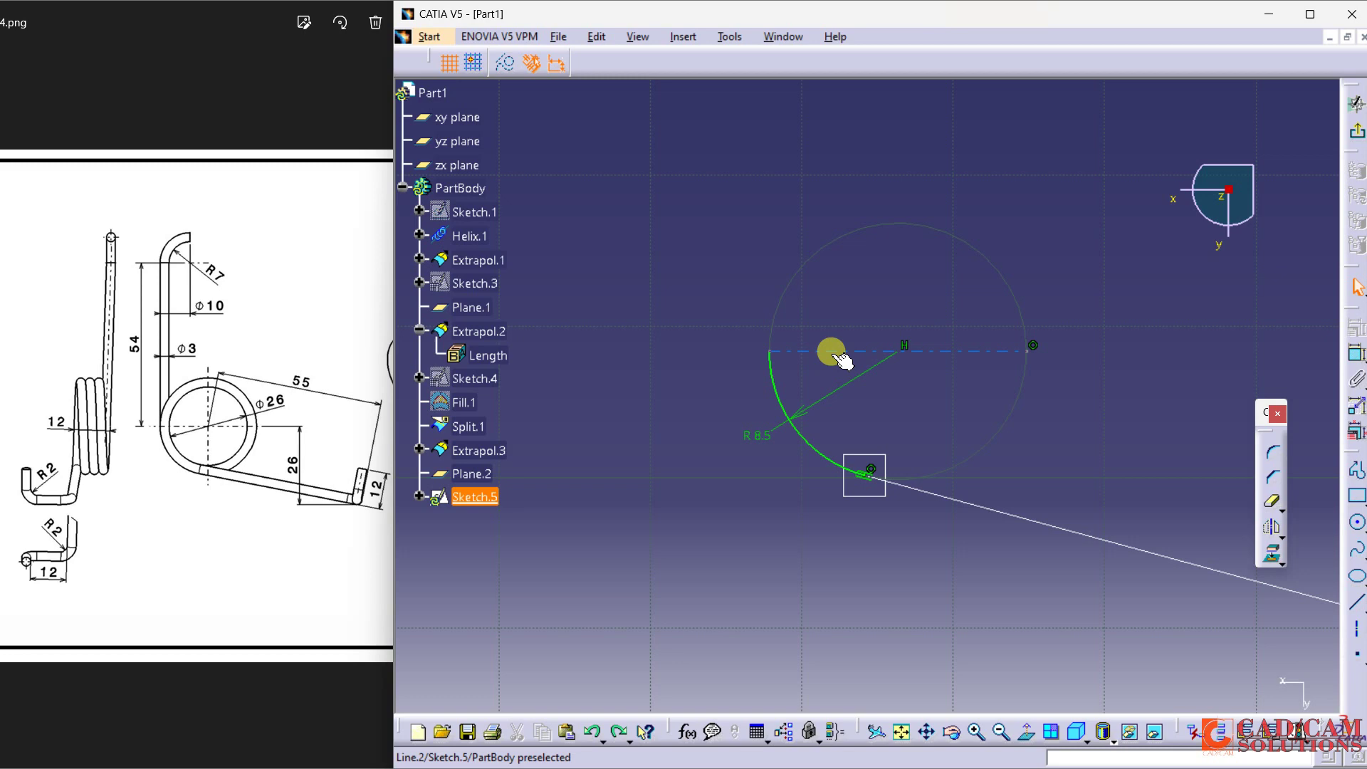
{"action": "key", "text": "ctrl+y"}
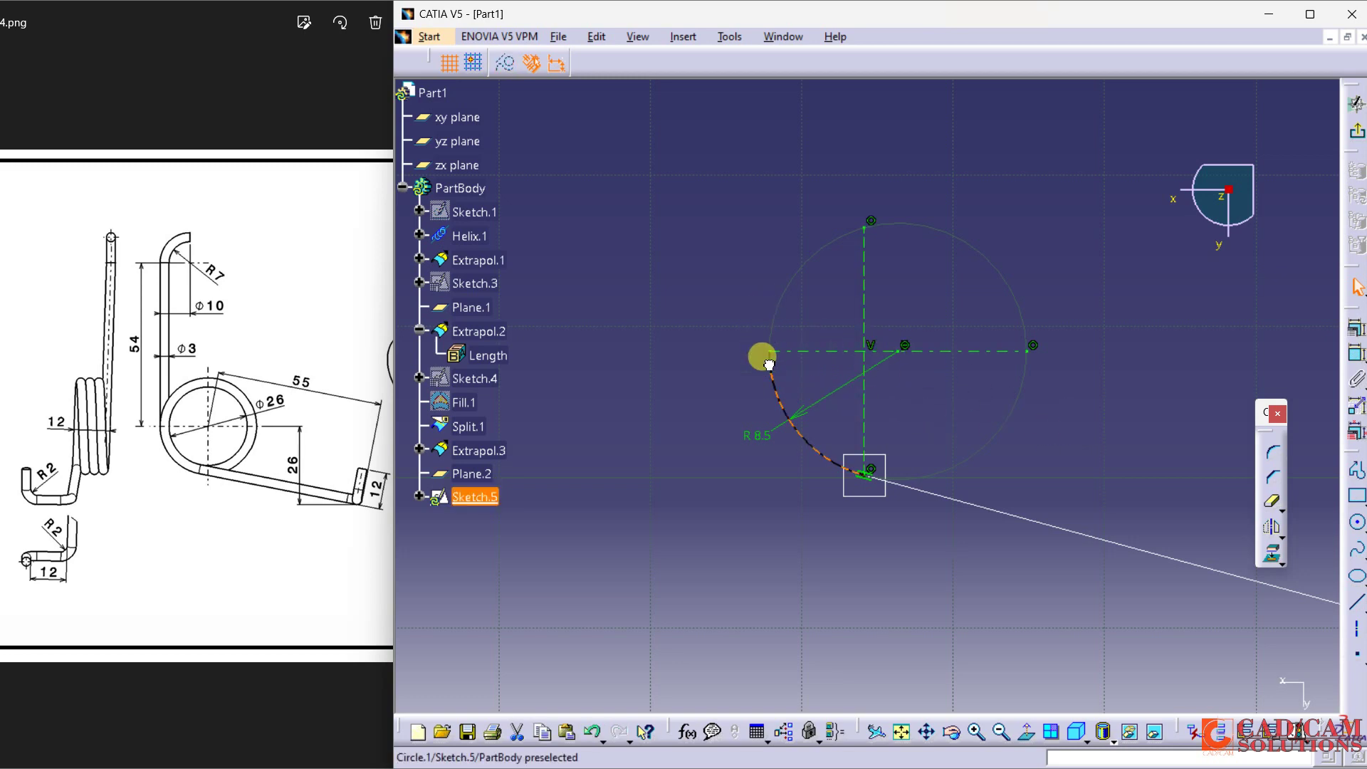
Exit the end-bend sketch and show the whole spring wireframe in 3D
{"action": "left_click", "coordinate": [844, 464]}
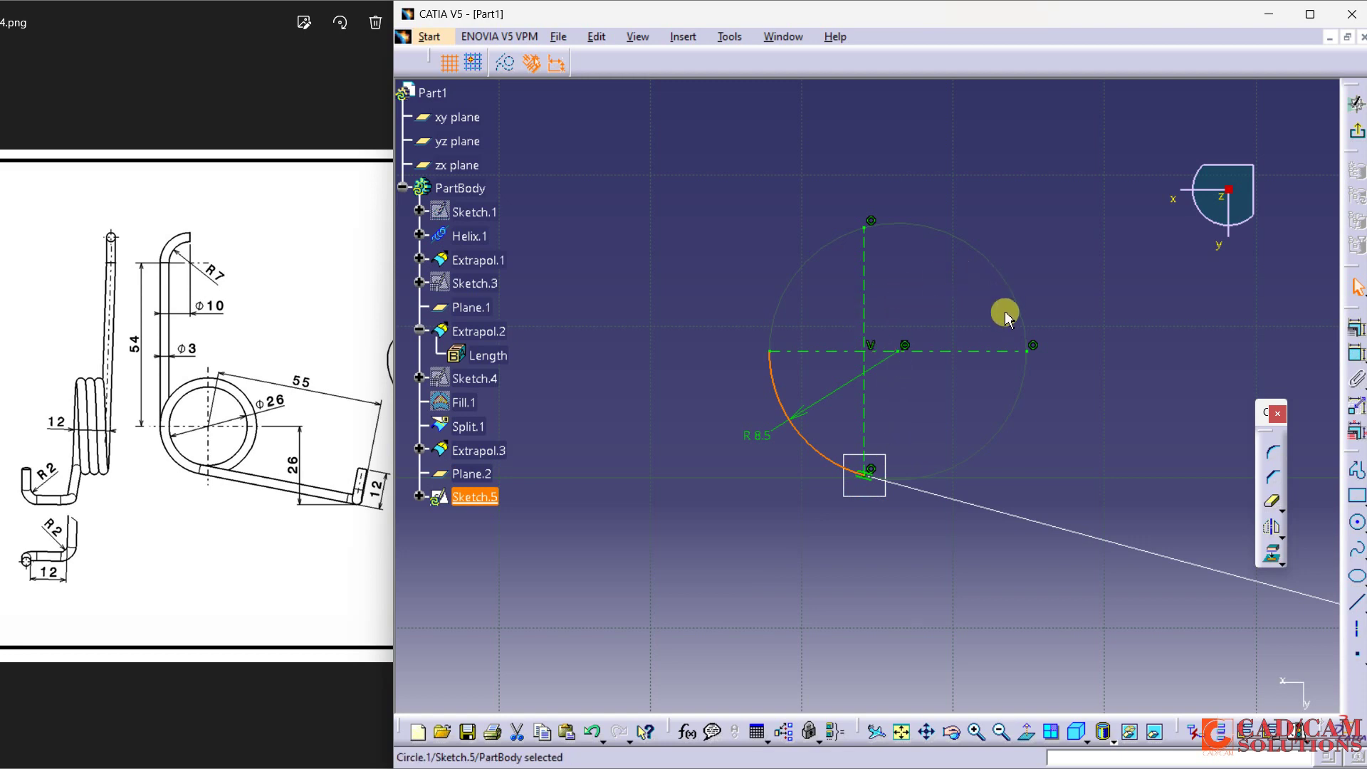
{"action": "left_click", "coordinate": [1345, 114]}
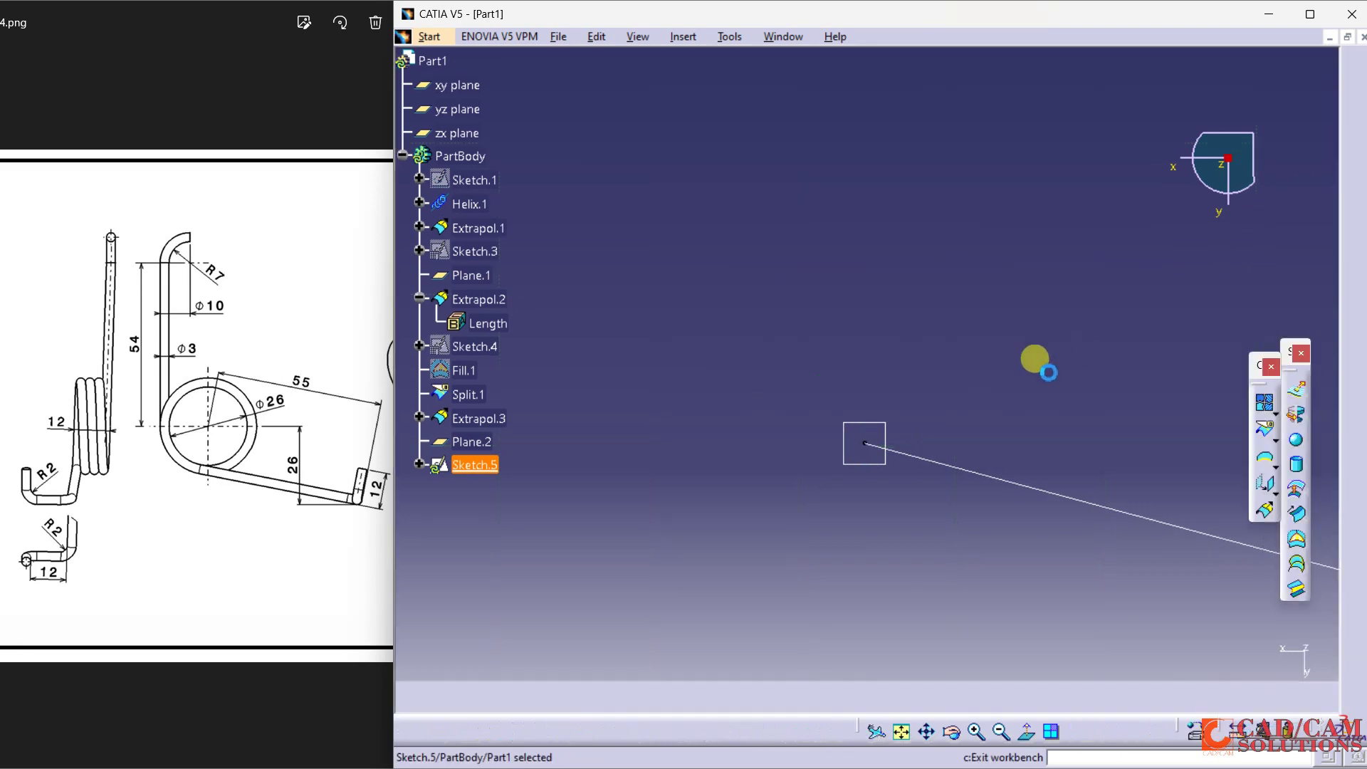
{"action": "mouse_move", "coordinate": [1023, 360]}
{"action": "middle_mouse_down"}
{"action": "mouse_move", "coordinate": [1004, 345]}
{"action": "mouse_move", "coordinate": [787, 501]}
{"action": "mouse_move", "coordinate": [861, 473]}
{"action": "mouse_move", "coordinate": [990, 495]}
{"action": "mouse_move", "coordinate": [803, 552]}
{"action": "mouse_move", "coordinate": [839, 339]}
{"action": "mouse_move", "coordinate": [1096, 269]}
{"action": "mouse_move", "coordinate": [1117, 439]}
{"action": "mouse_move", "coordinate": [698, 562]}
{"action": "mouse_move", "coordinate": [644, 364]}
{"action": "mouse_move", "coordinate": [1142, 312]}
{"action": "mouse_move", "coordinate": [934, 482]}
{"action": "mouse_move", "coordinate": [824, 463]}
{"action": "mouse_move", "coordinate": [965, 293]}
{"action": "mouse_move", "coordinate": [717, 479]}
{"action": "middle_mouse_up"}
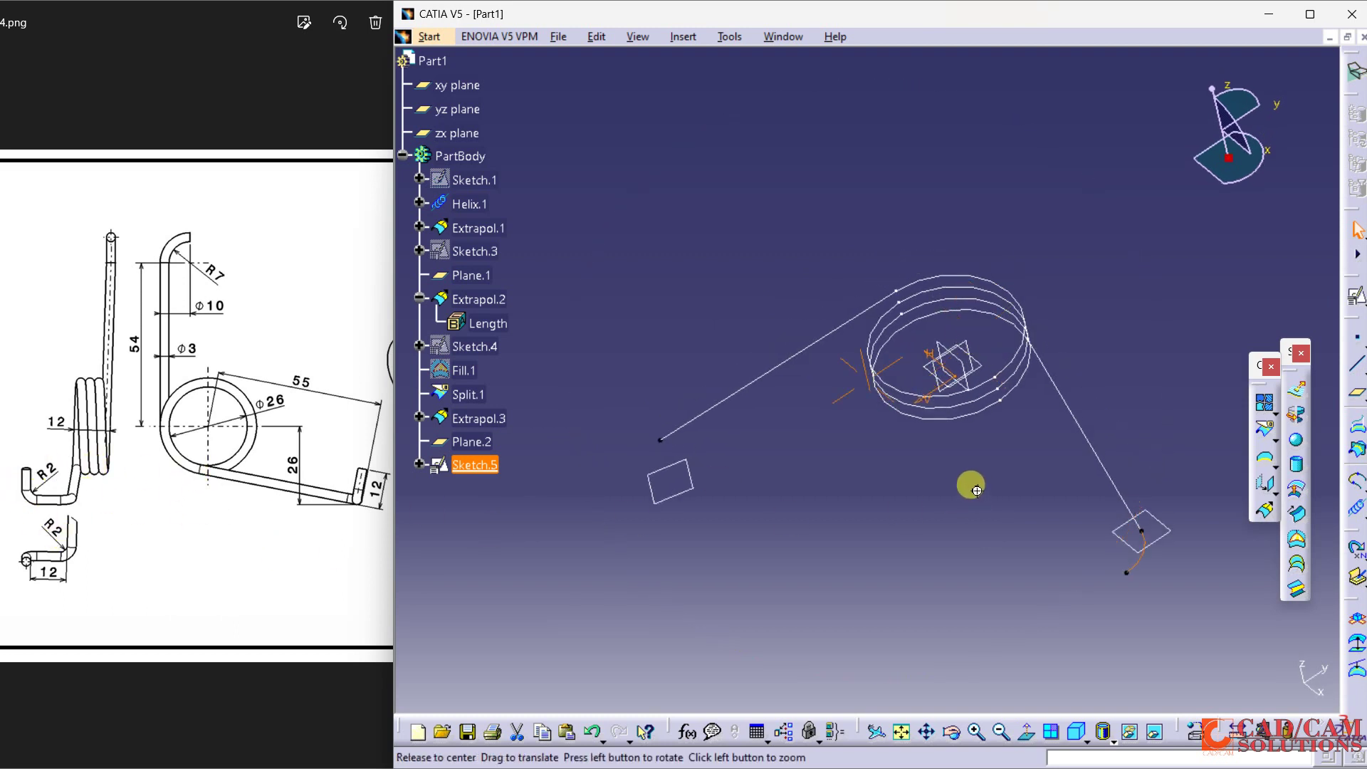
{"action": "mouse_move", "coordinate": [968, 482]}
{"action": "middle_mouse_down"}
{"action": "mouse_move", "coordinate": [778, 468]}
{"action": "mouse_move", "coordinate": [787, 263]}
{"action": "mouse_move", "coordinate": [826, 317]}
{"action": "middle_mouse_up"}
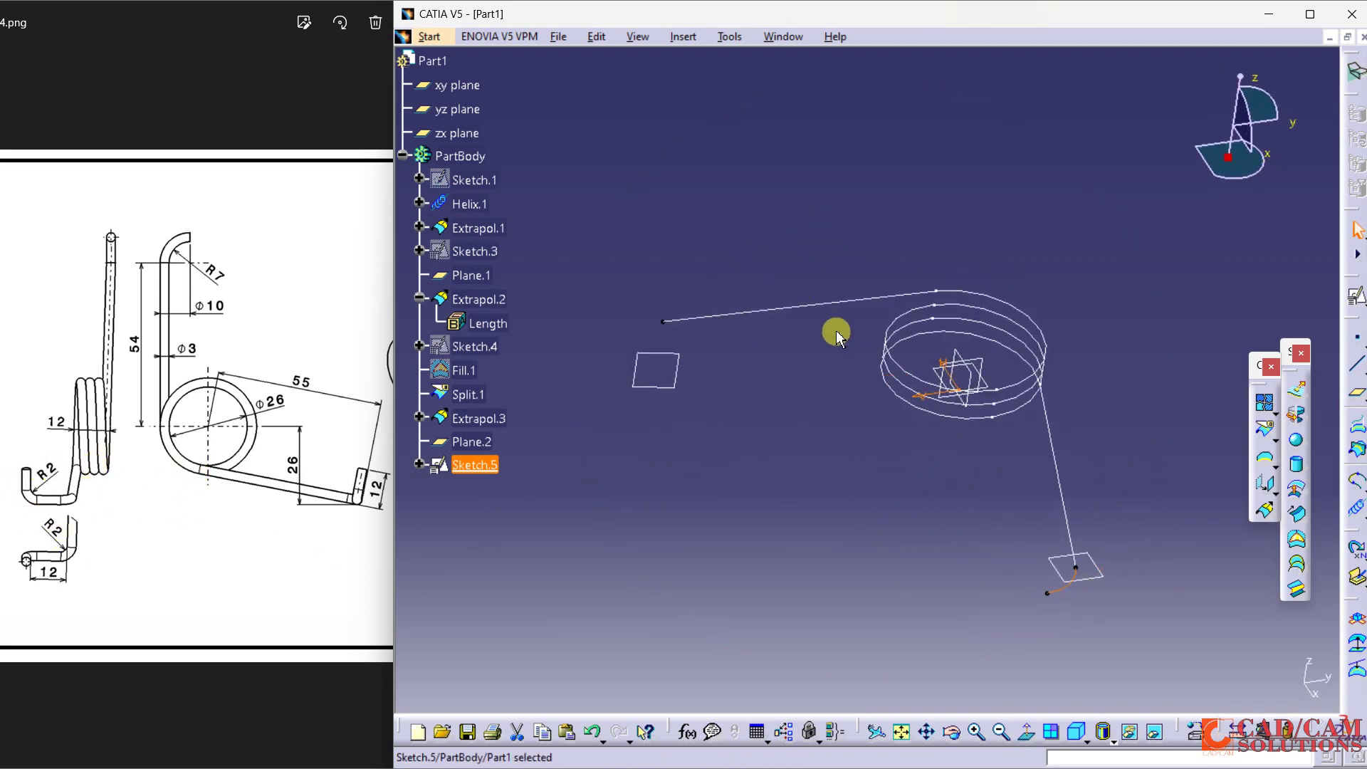
Create a point-direction line from the free end vertex of the 55 mm leg along the Z component, 15 mm long
{"action": "left_click", "coordinate": [1355, 365]}
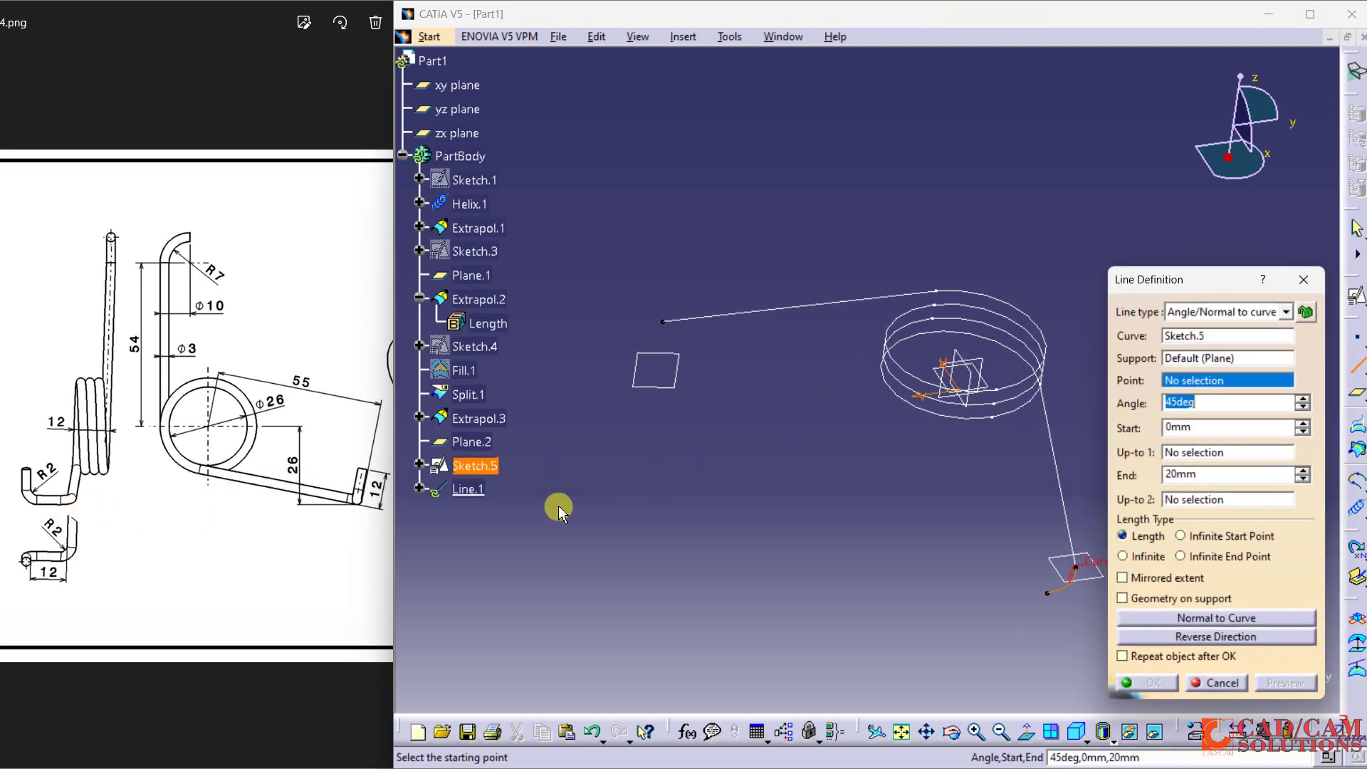
{"action": "middle_click_drag", "start_coordinate": [800, 437], "coordinate": [799, 406]}
{"action": "left_click", "coordinate": [1201, 313]}
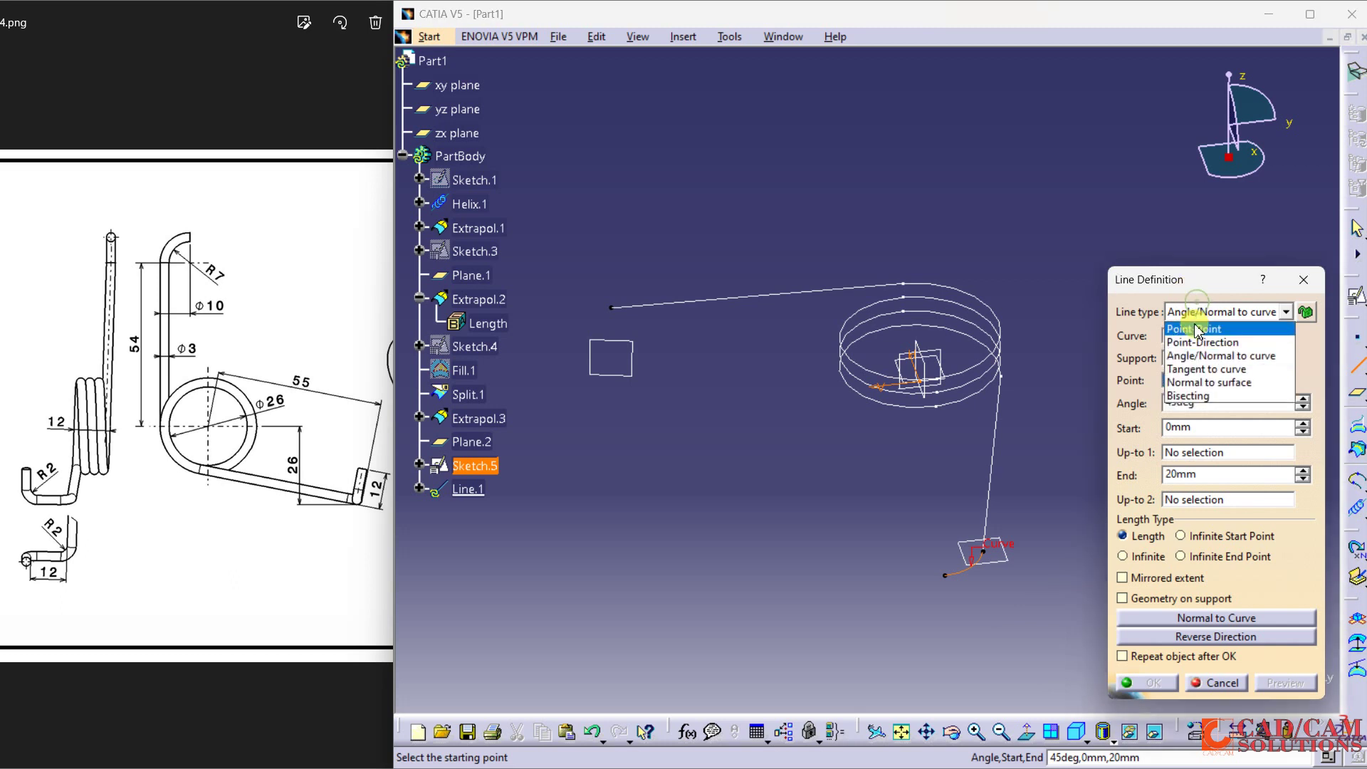
{"action": "left_click", "coordinate": [1202, 342]}
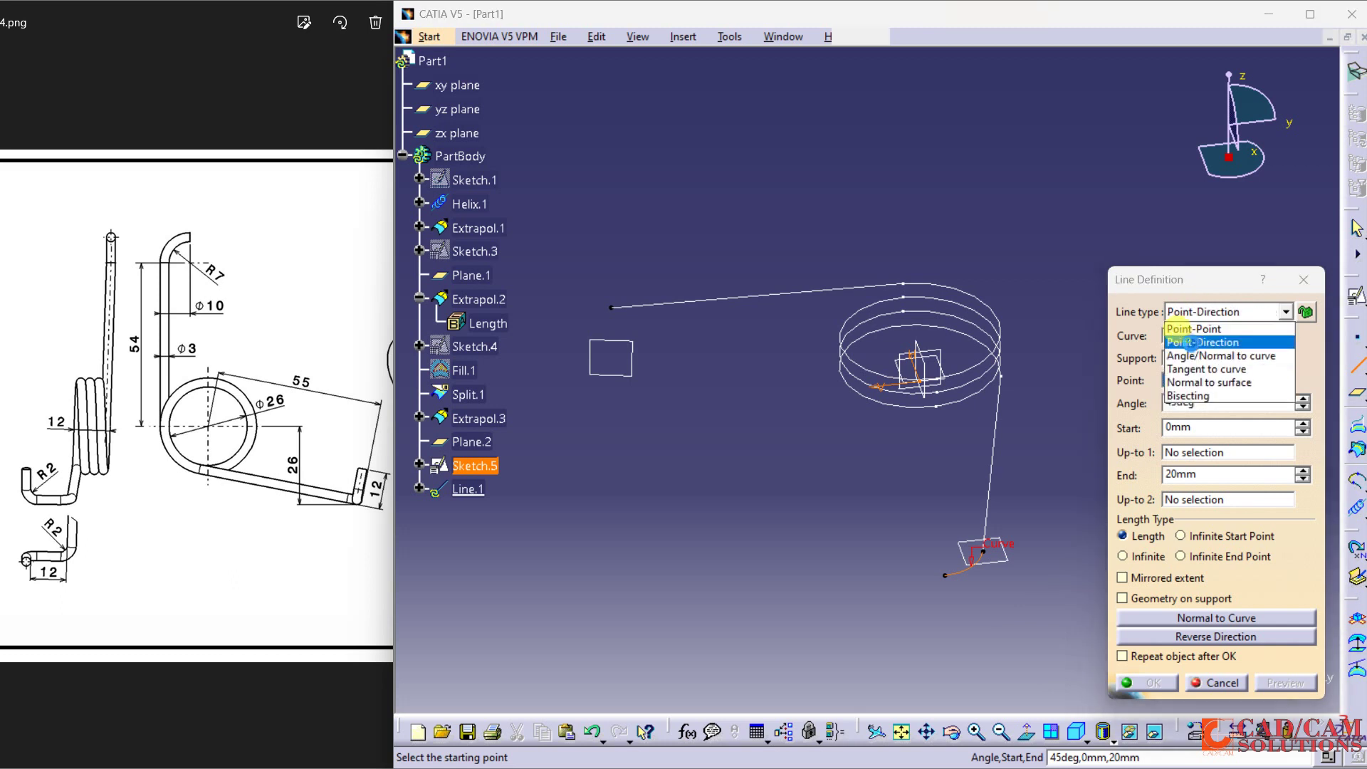
{"action": "left_click", "coordinate": [617, 310]}
{"action": "middle_click_drag", "start_coordinate": [831, 418], "coordinate": [916, 192]}
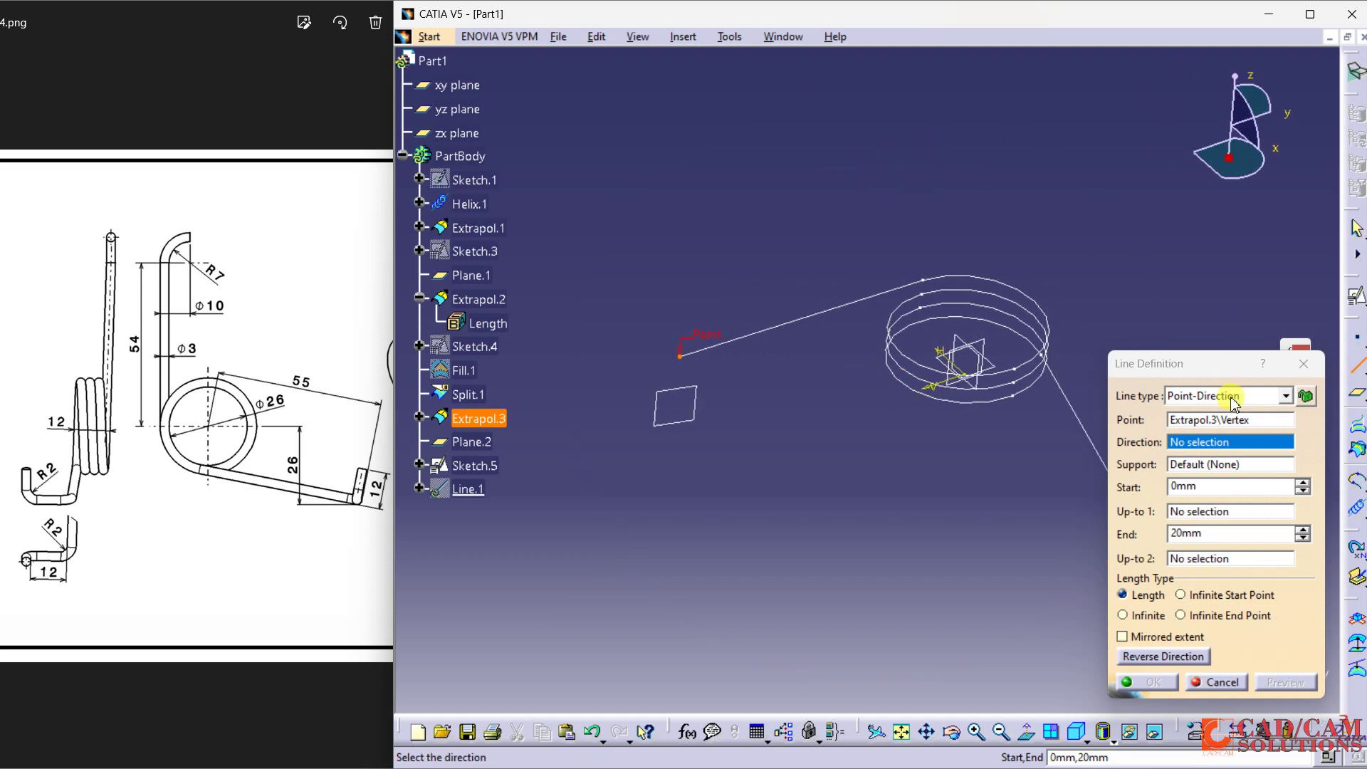
{"action": "right_click", "coordinate": [1230, 442]}
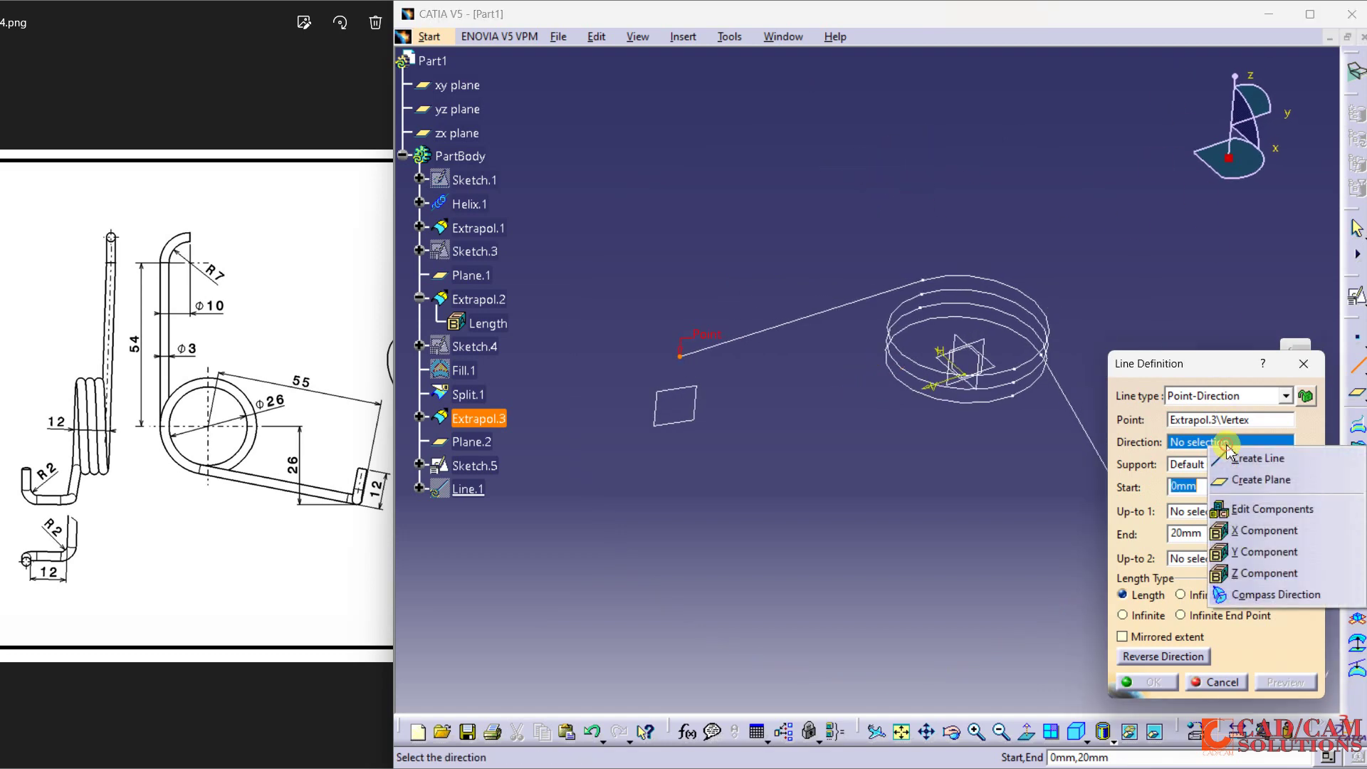
{"action": "left_click", "coordinate": [1257, 572]}
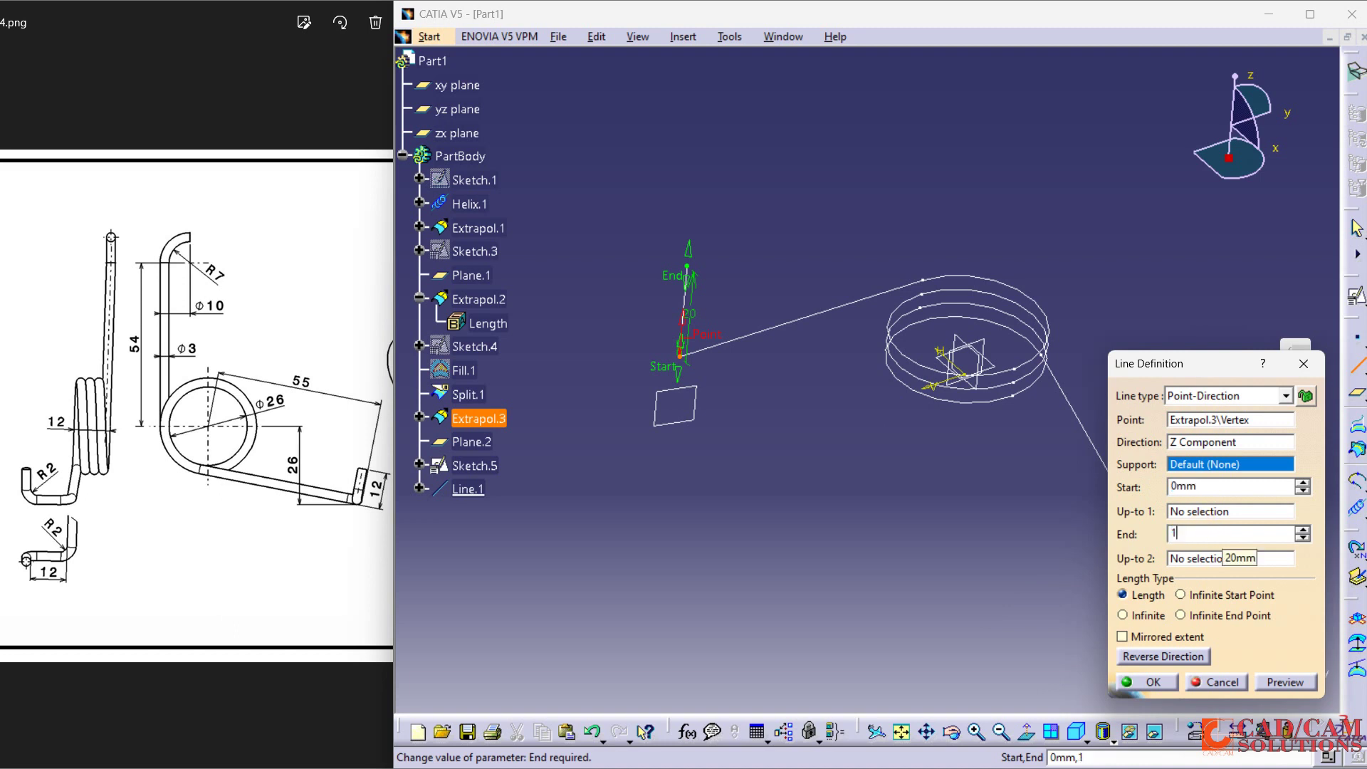
{"action": "left_click", "coordinate": [1163, 684]}
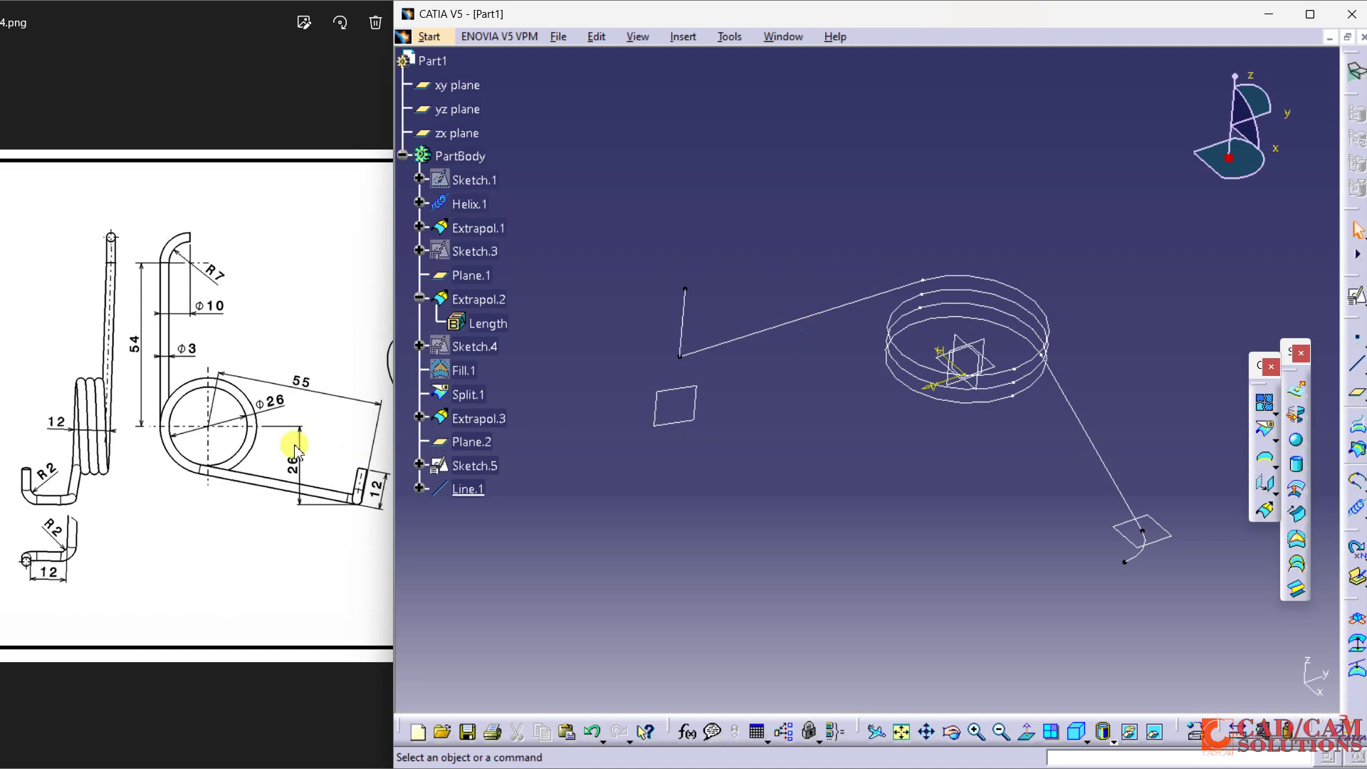
Check the hook shape in the reference drawing and define a point-direction line along the Y component from the 15 mm line's free end
{"action": "left_click", "coordinate": [236, 441]}
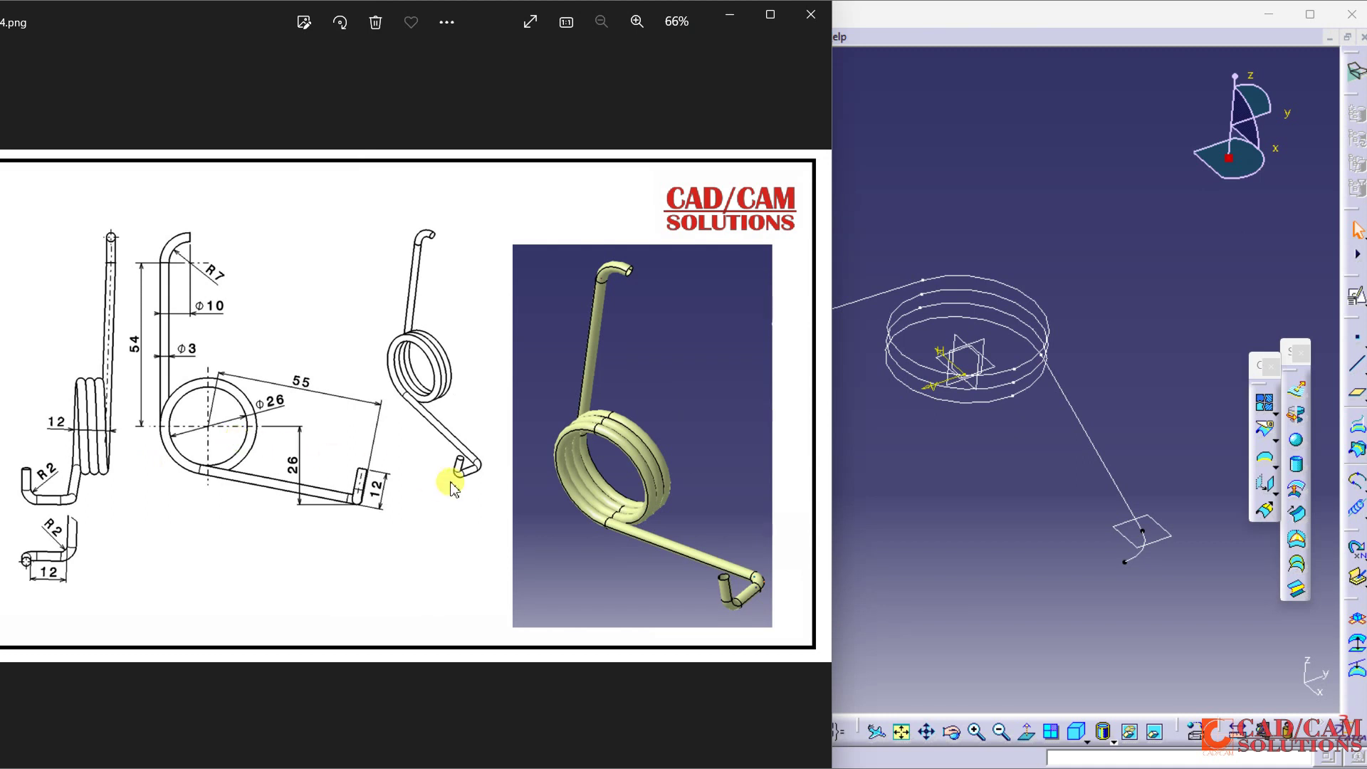
{"action": "middle_click_drag", "start_coordinate": [914, 430], "coordinate": [1089, 415]}
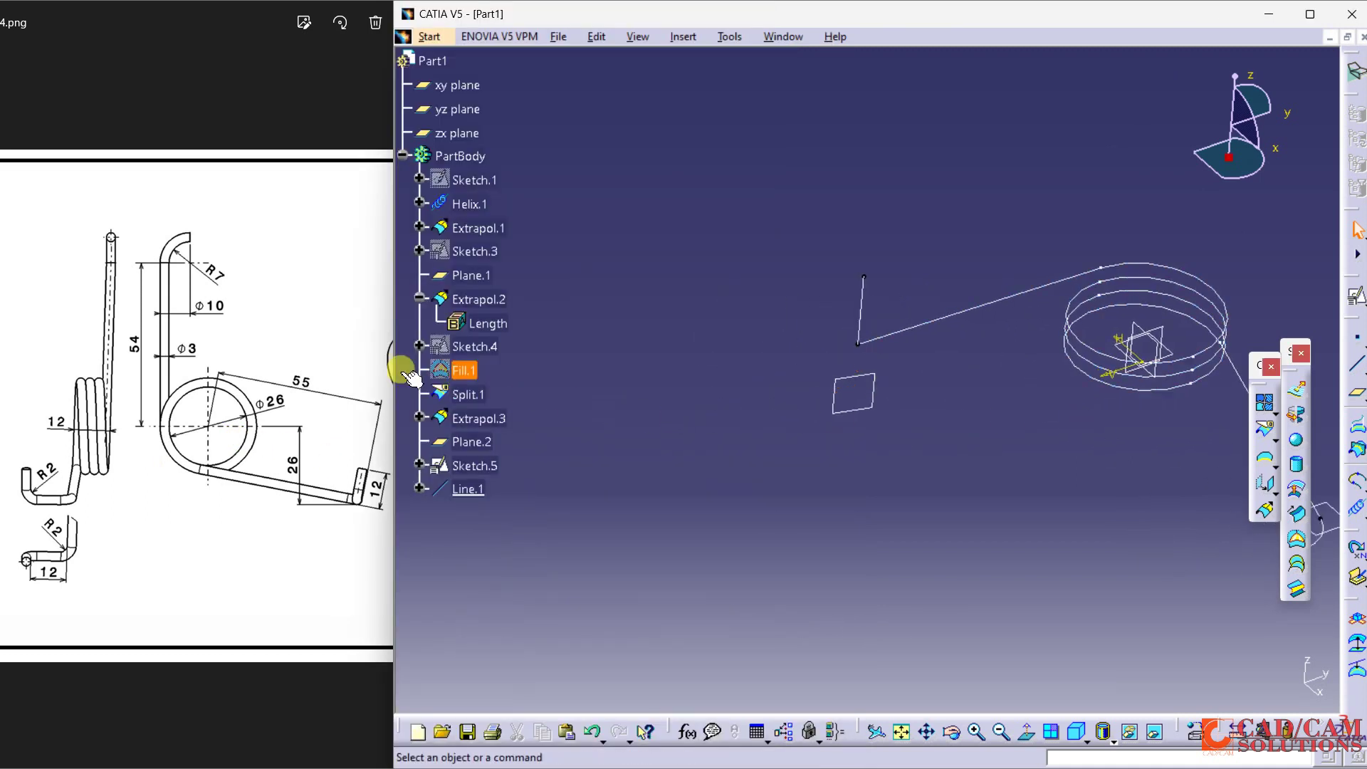
{"action": "left_click", "coordinate": [302, 354]}
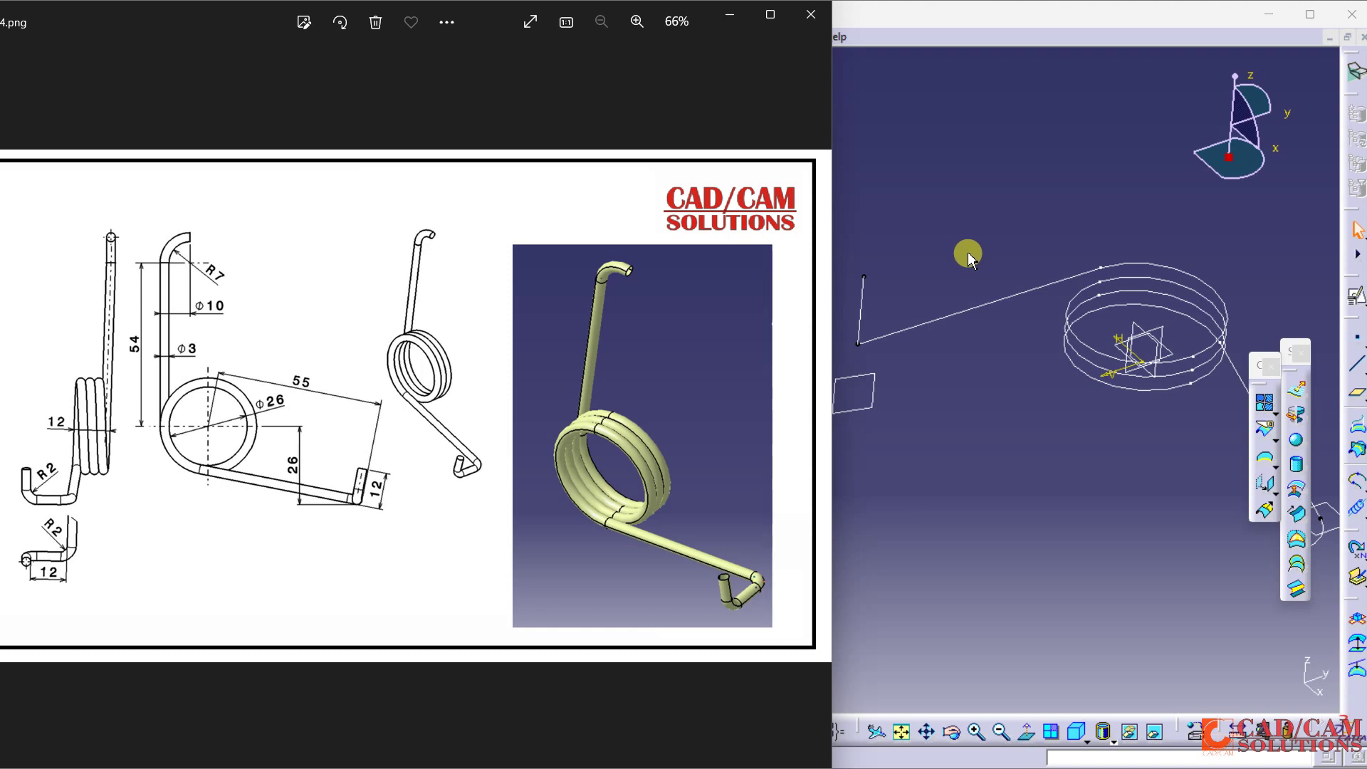
{"action": "middle_click_drag", "start_coordinate": [1031, 218], "coordinate": [937, 433]}
{"action": "left_click", "coordinate": [206, 445]}
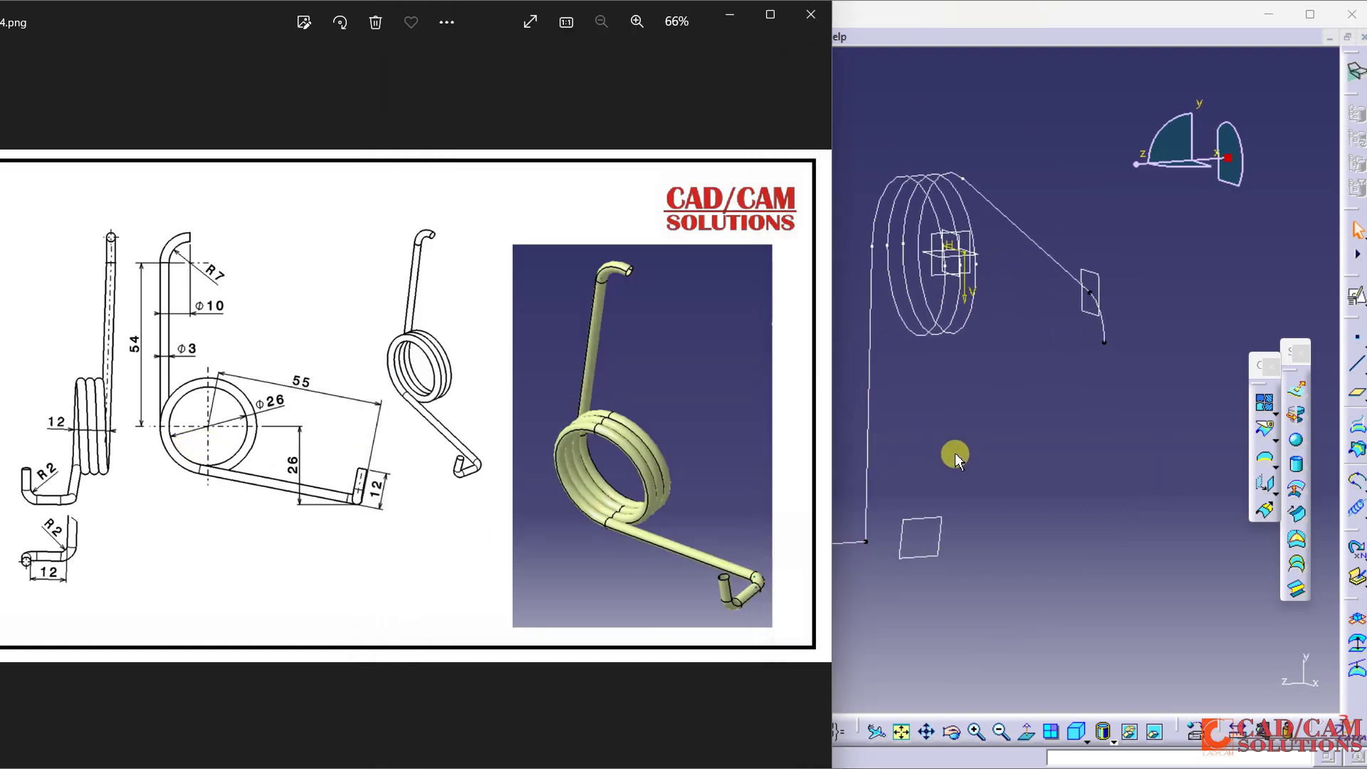
{"action": "middle_click_drag", "start_coordinate": [955, 455], "coordinate": [1002, 449]}
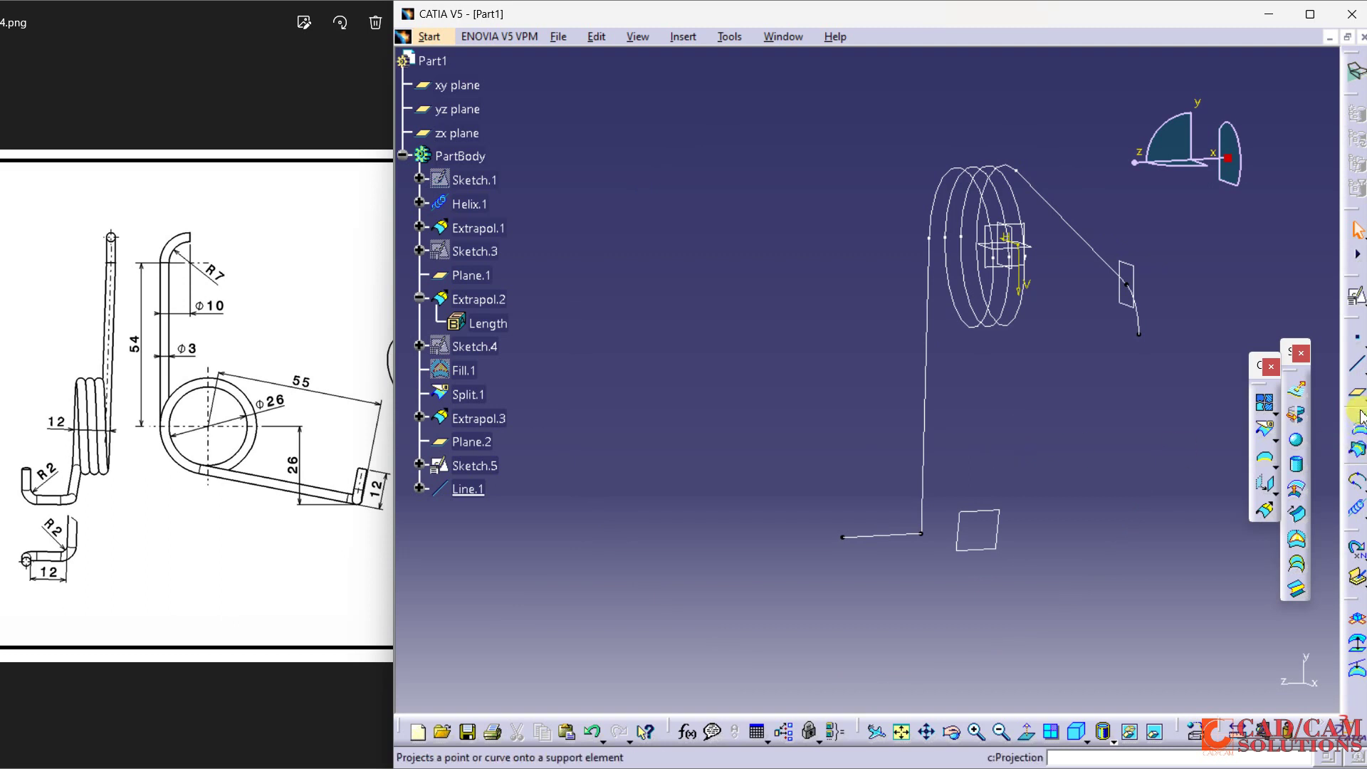
{"action": "left_click", "coordinate": [1358, 368]}
{"action": "left_click", "coordinate": [843, 536]}
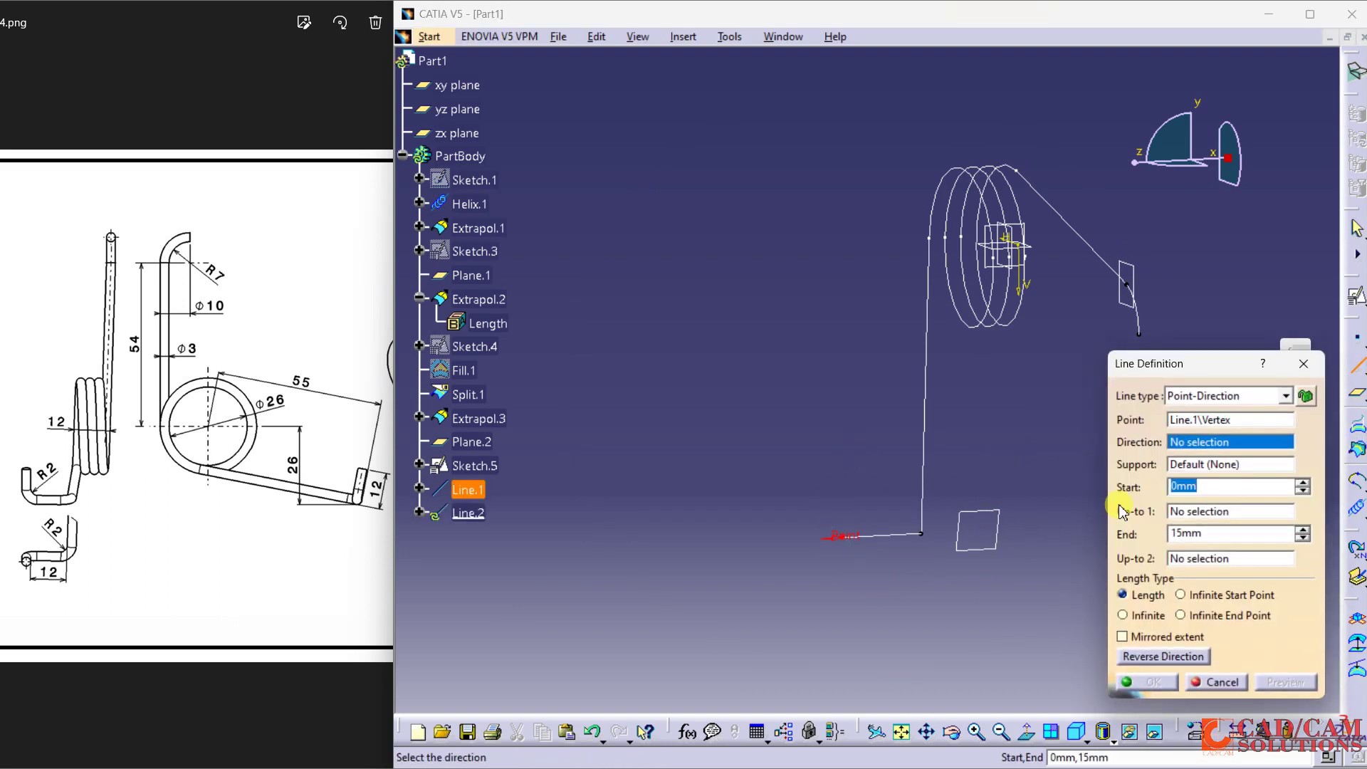
{"action": "right_click", "coordinate": [1177, 447]}
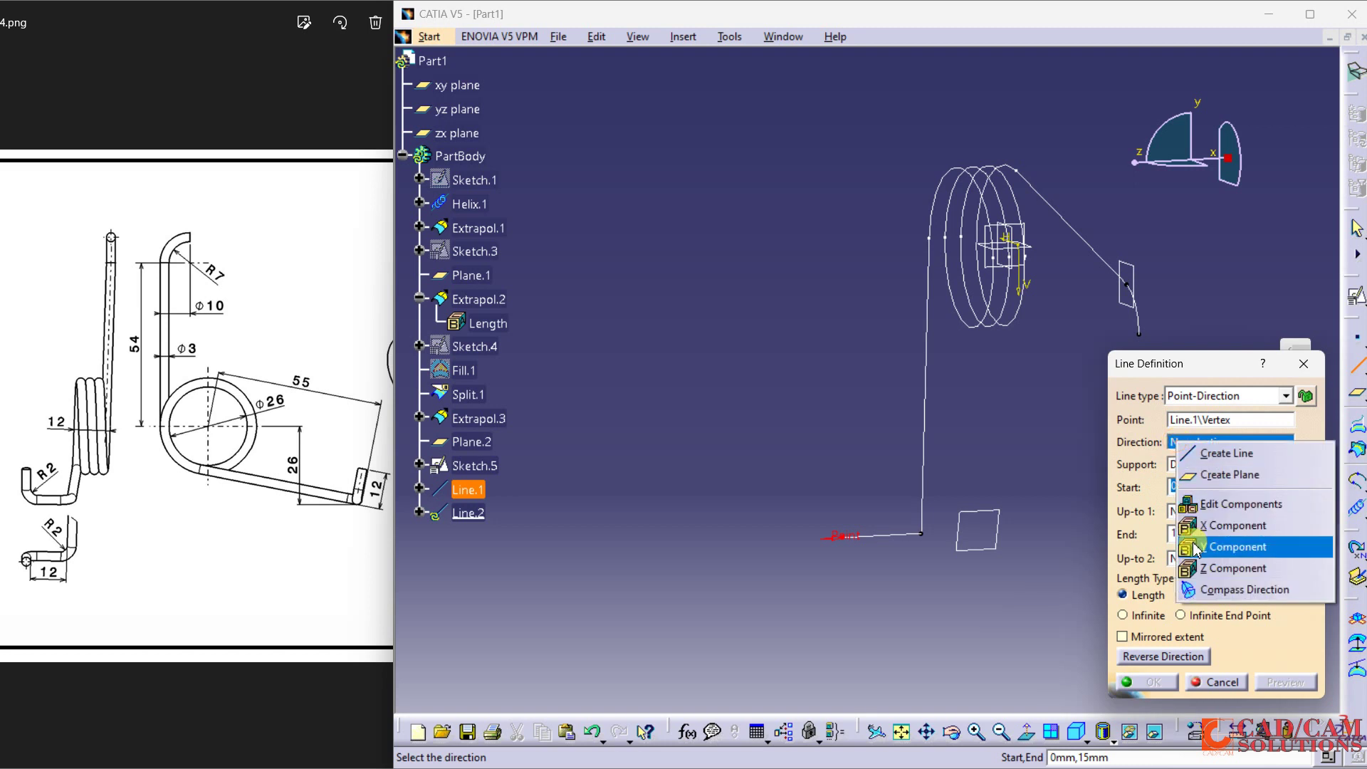
{"action": "left_click", "coordinate": [1193, 540]}
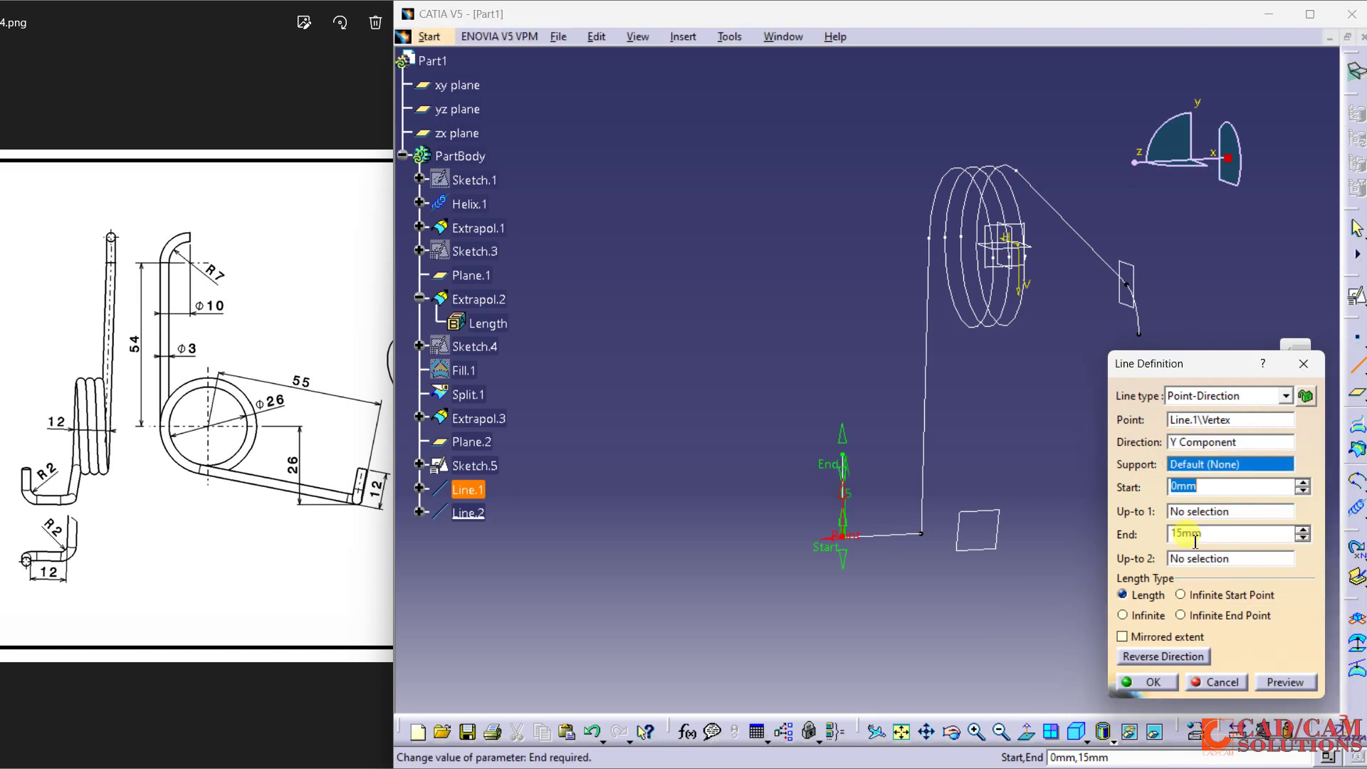
Check the hook's length in the reference drawing and create the second line with an end length of 10.5 mm
{"action": "left_click", "coordinate": [254, 506]}
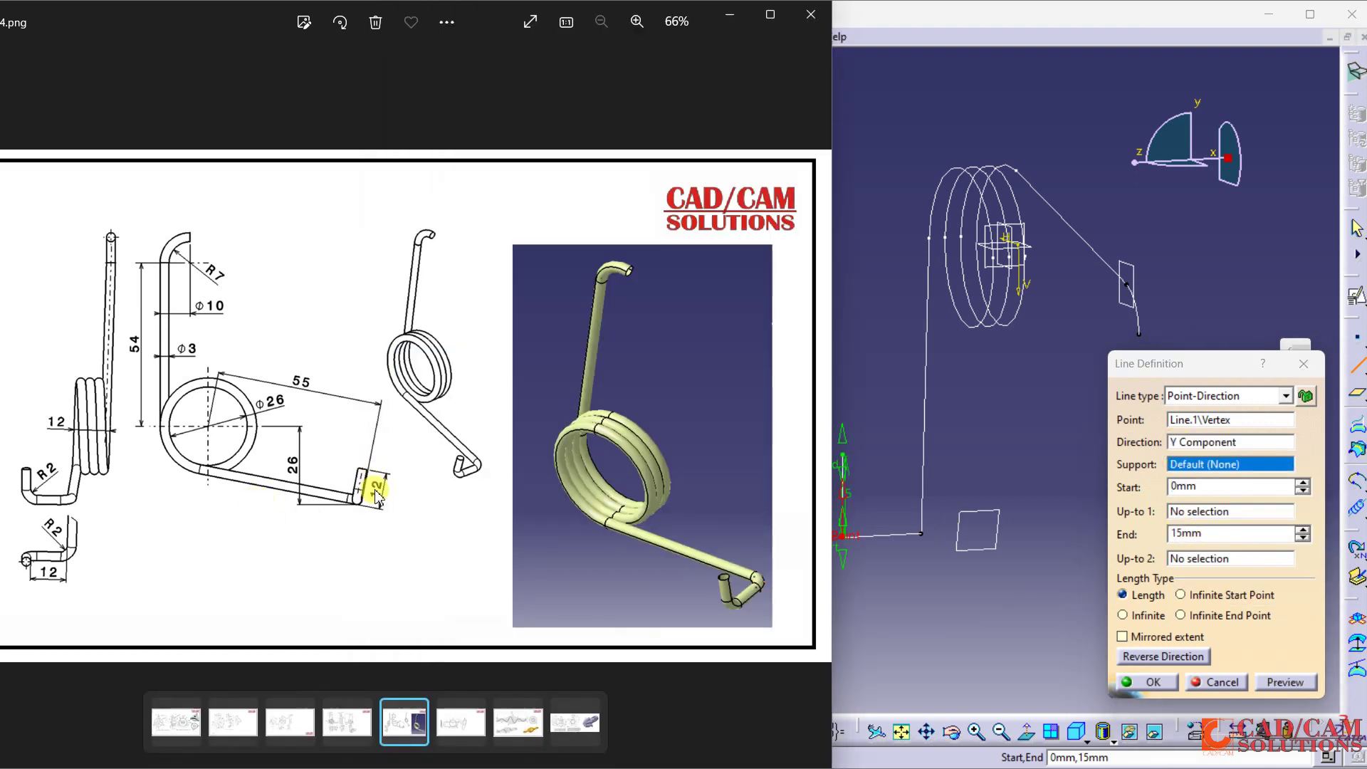
{"action": "left_click", "coordinate": [907, 344]}
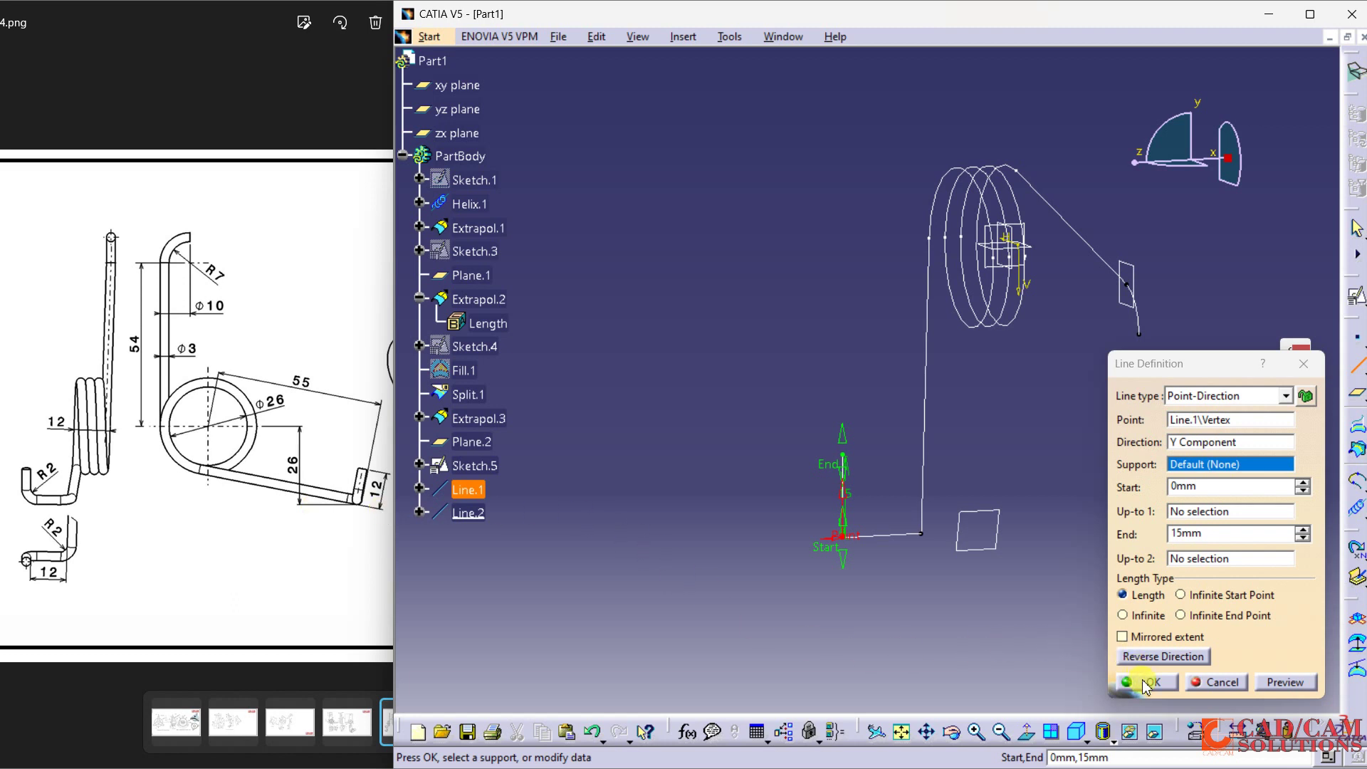
{"action": "double_click", "coordinate": [1206, 534]}
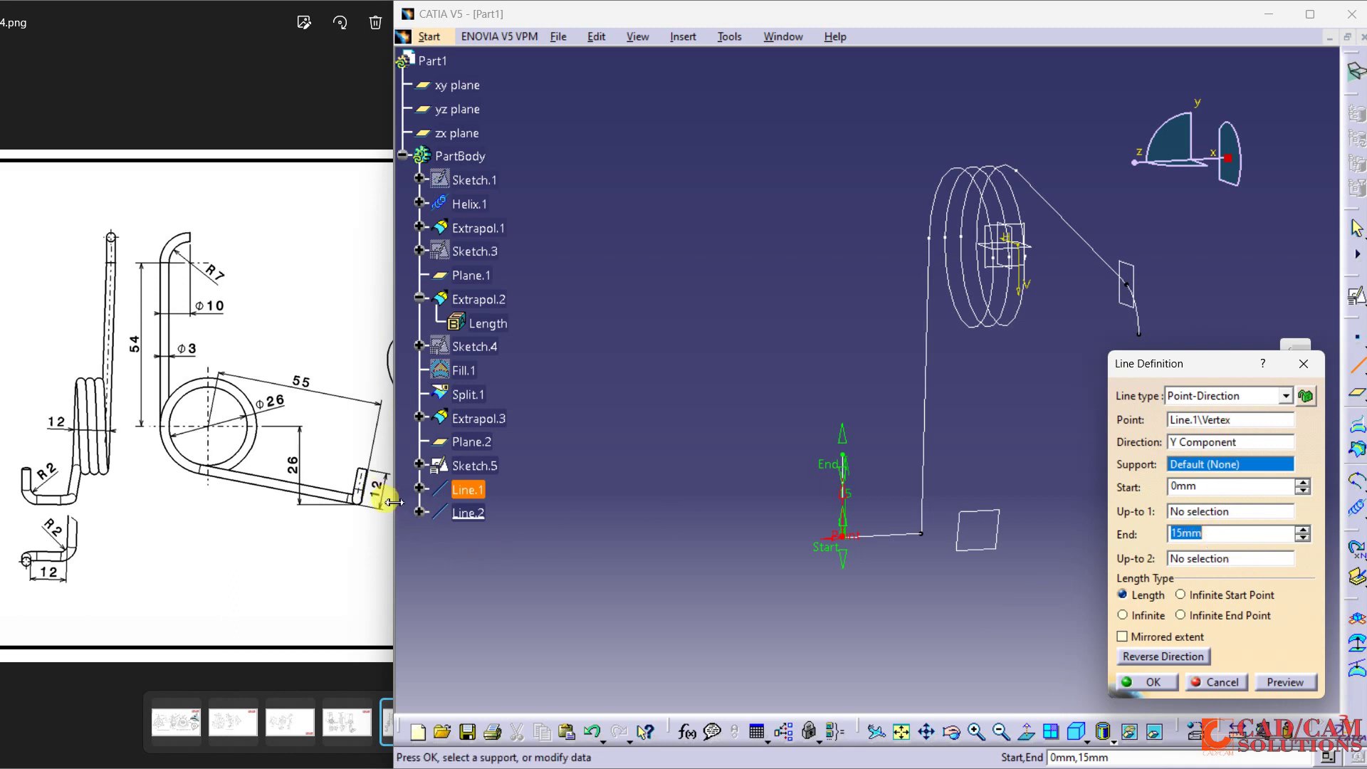
{"action": "type", "text": "1"}
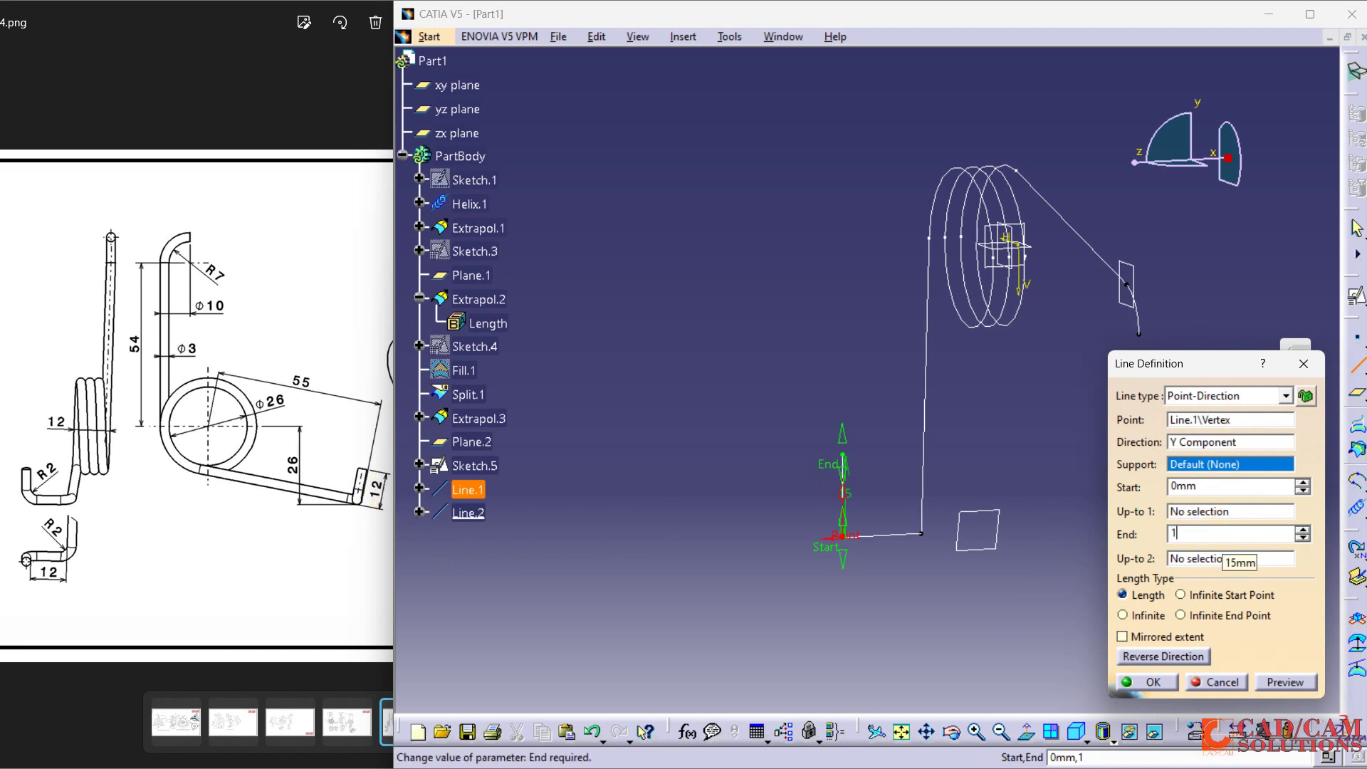
{"action": "key", "text": "Return"}
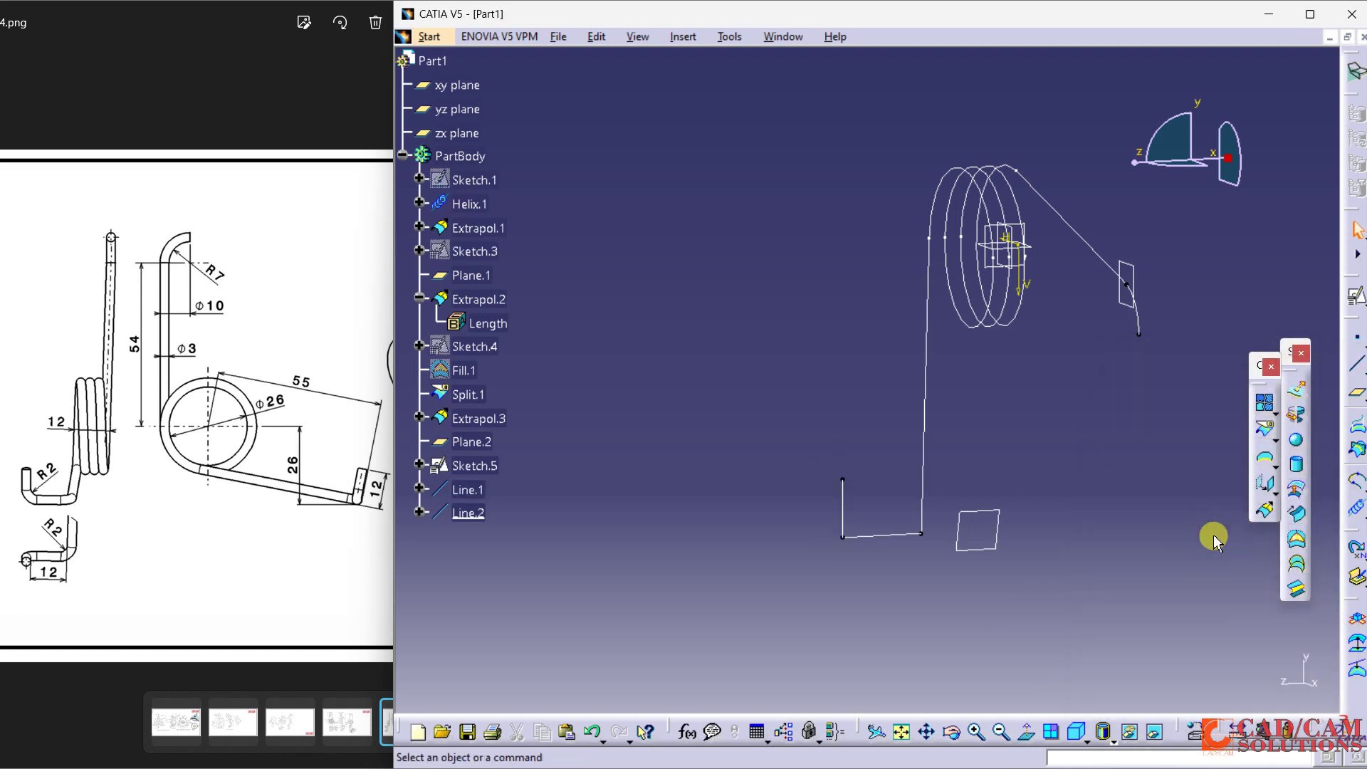
Compare the hook with the reference drawing and change the 10.5 mm line's direction to the X component
{"action": "middle_click_drag", "start_coordinate": [894, 442], "coordinate": [937, 491]}
{"action": "left_click", "coordinate": [176, 436]}
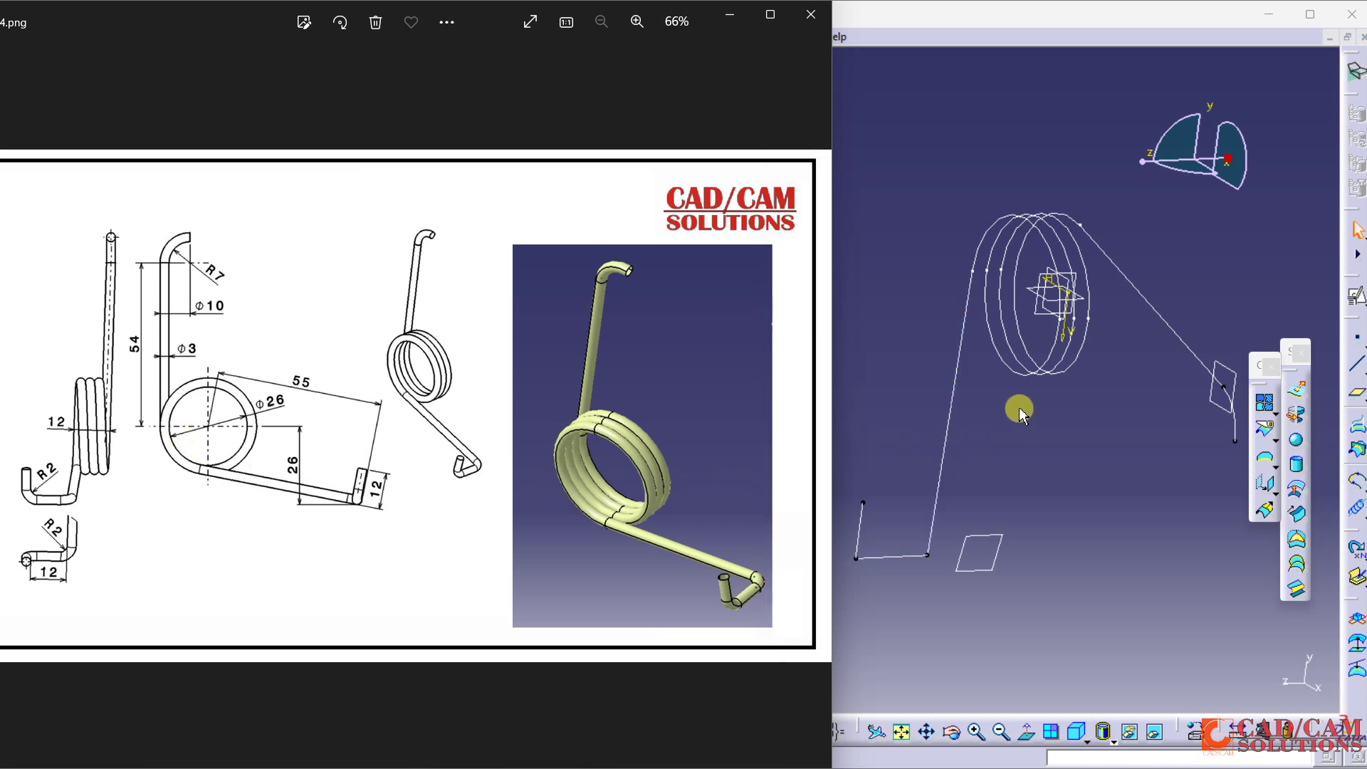
{"action": "middle_click_drag", "start_coordinate": [1109, 421], "coordinate": [971, 318]}
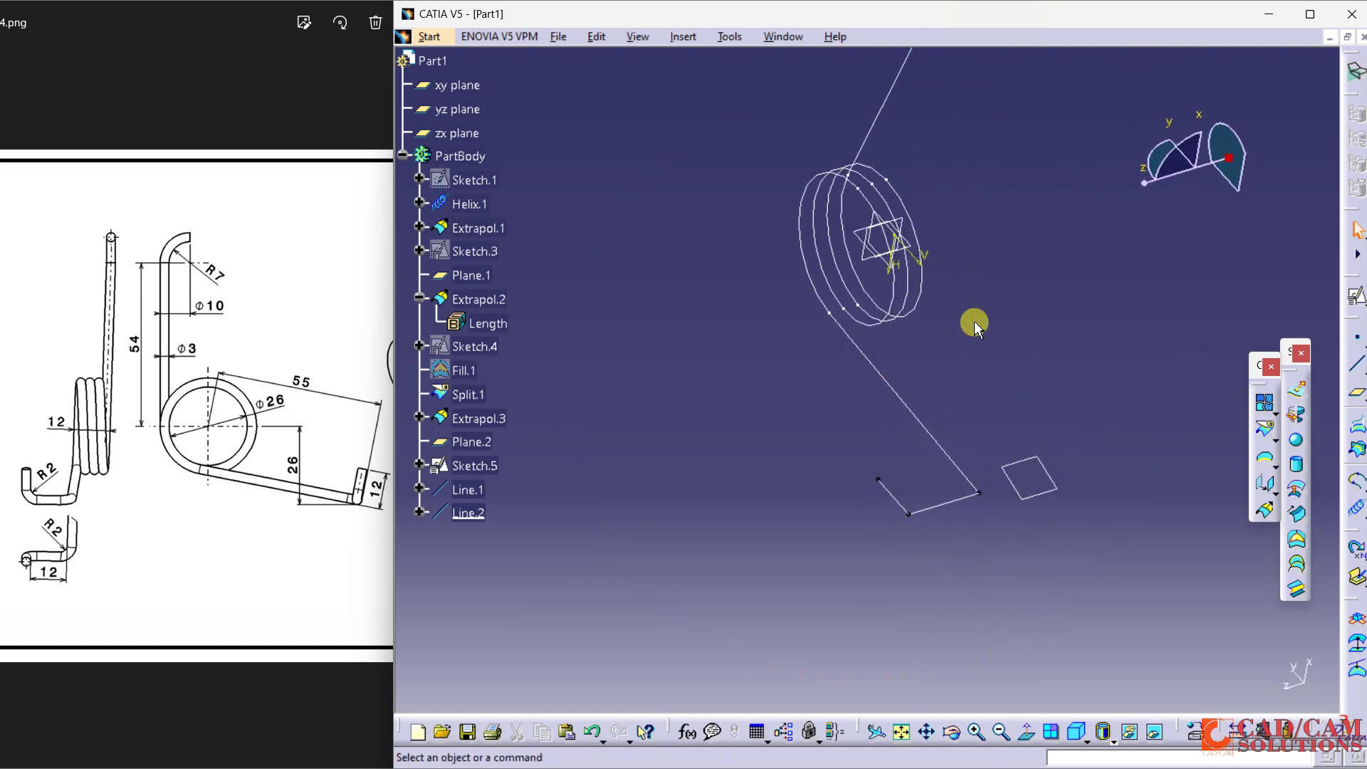
{"action": "left_click", "coordinate": [274, 483]}
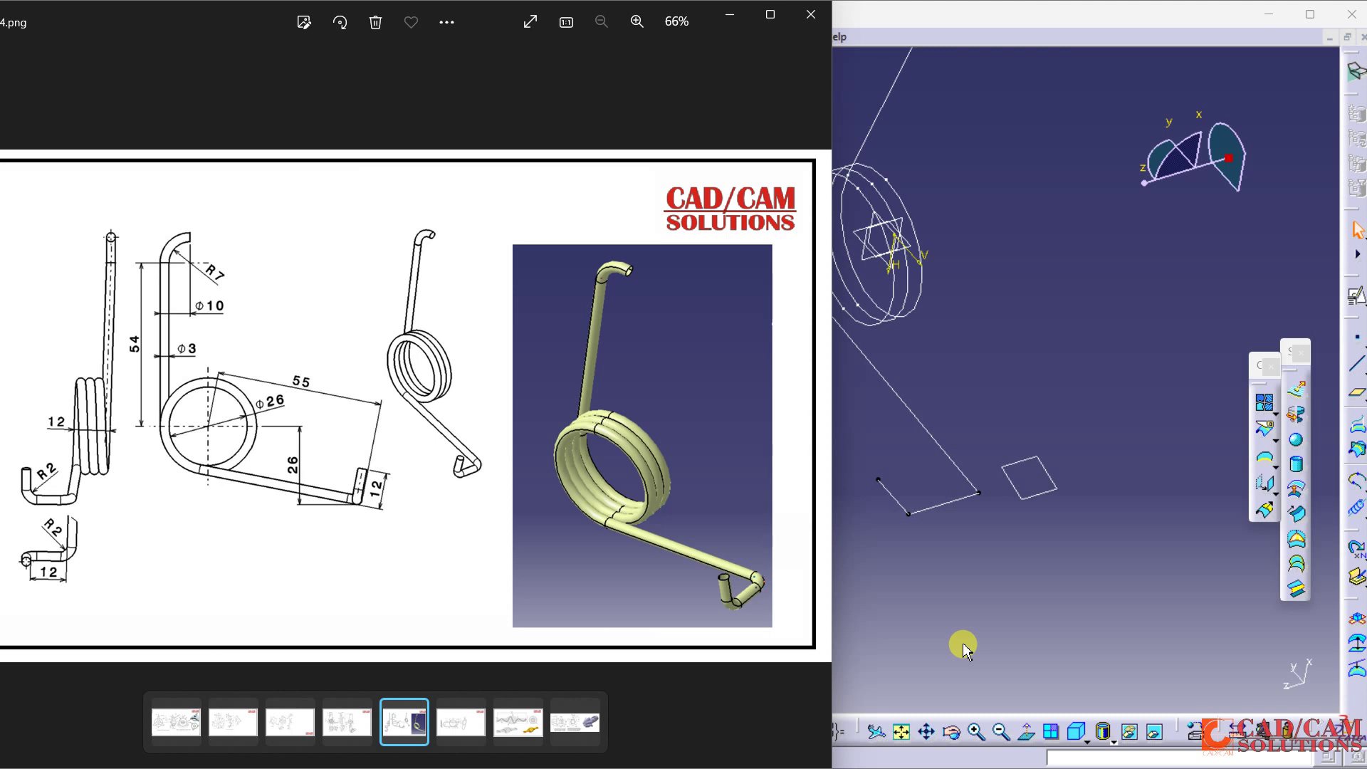
{"action": "double_click", "coordinate": [886, 490]}
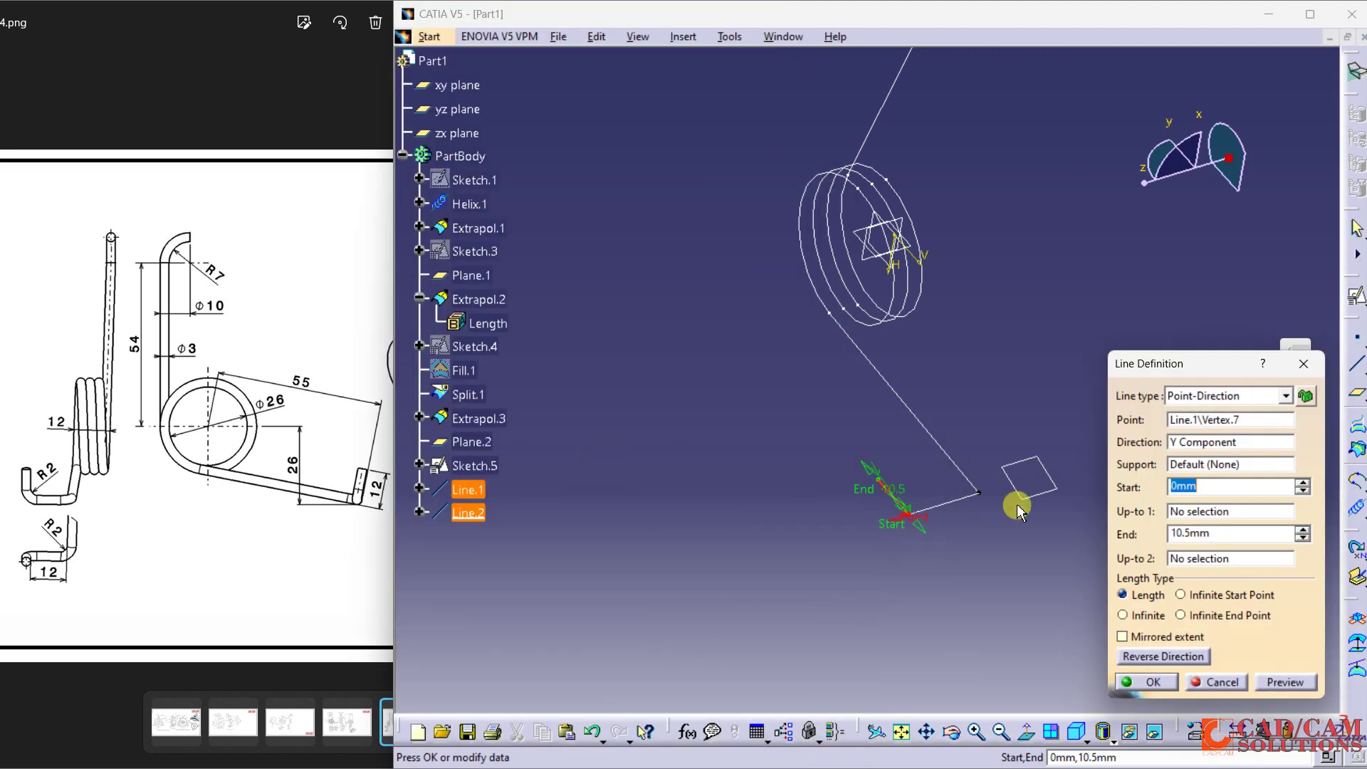
{"action": "right_click", "coordinate": [1188, 449]}
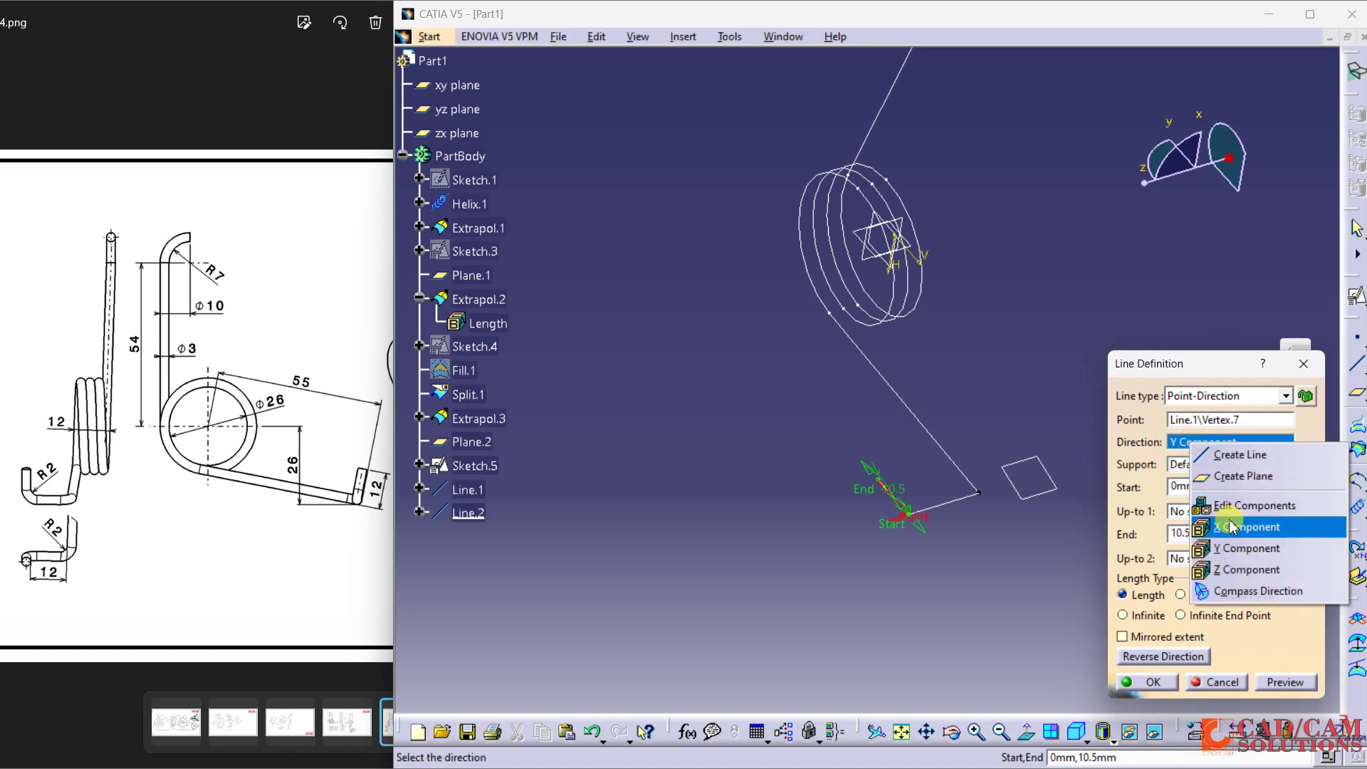
{"action": "left_click", "coordinate": [1226, 503]}
{"action": "left_click", "coordinate": [1152, 680]}
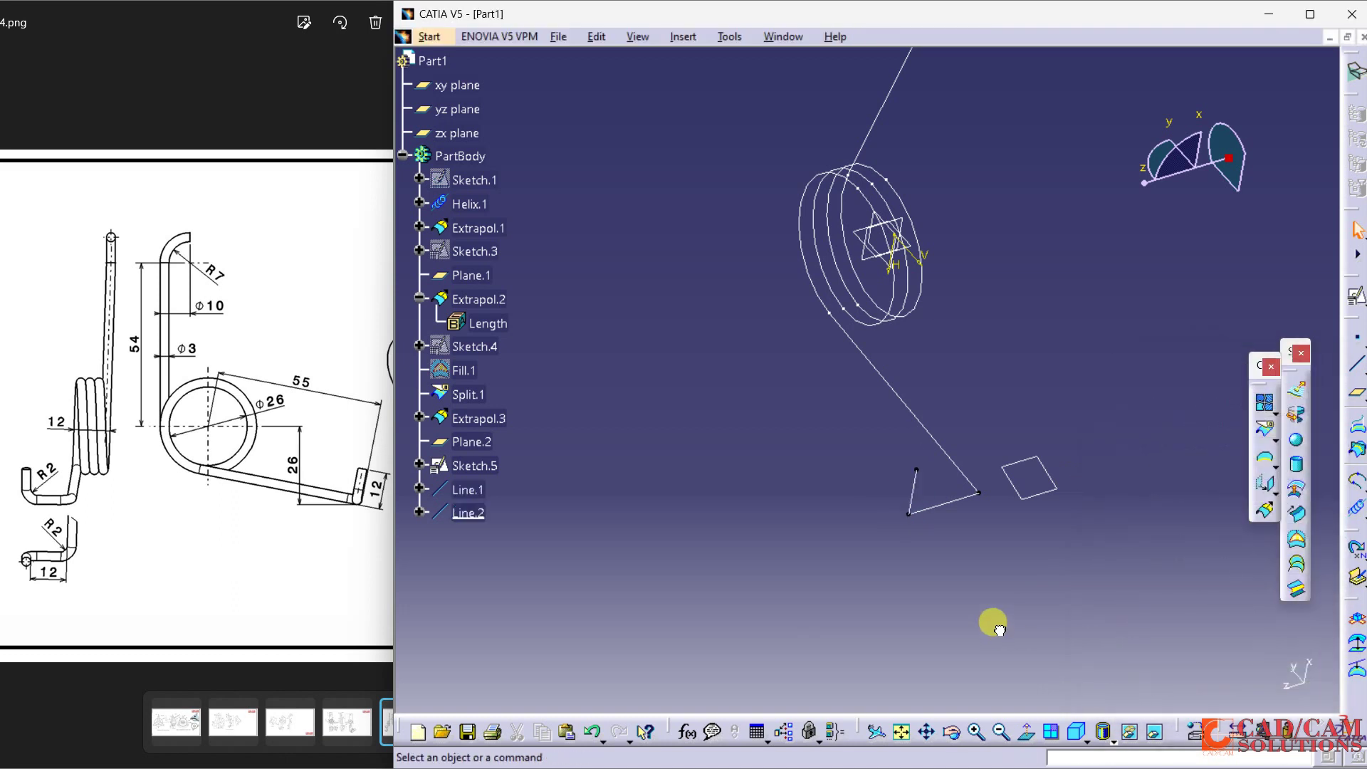
Start a Connect Curve with the long leg curve as first curve and the 15 mm line as second curve
{"action": "middle_click_drag", "start_coordinate": [1010, 399], "coordinate": [894, 498]}
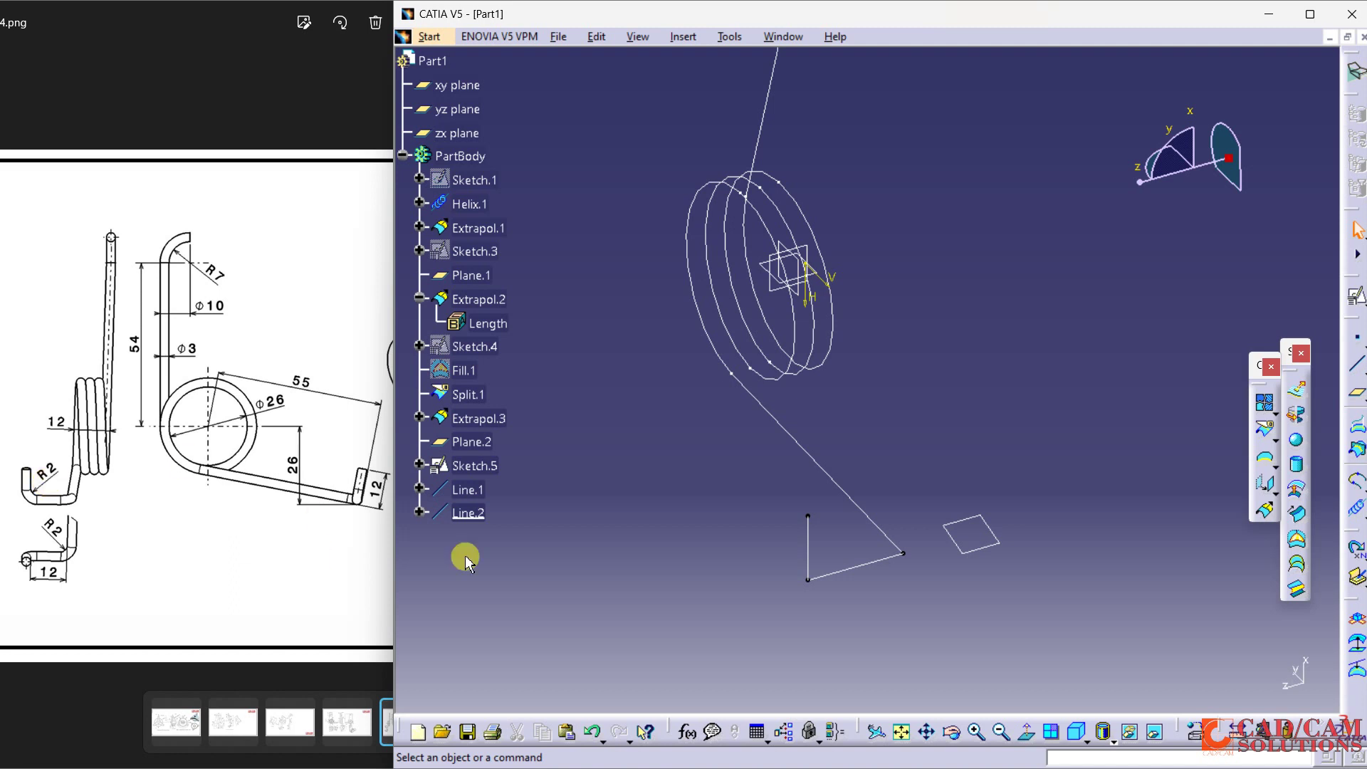
{"action": "left_click", "coordinate": [1360, 485]}
{"action": "middle_click_drag", "start_coordinate": [935, 488], "coordinate": [861, 366]}
{"action": "left_click", "coordinate": [1182, 433]}
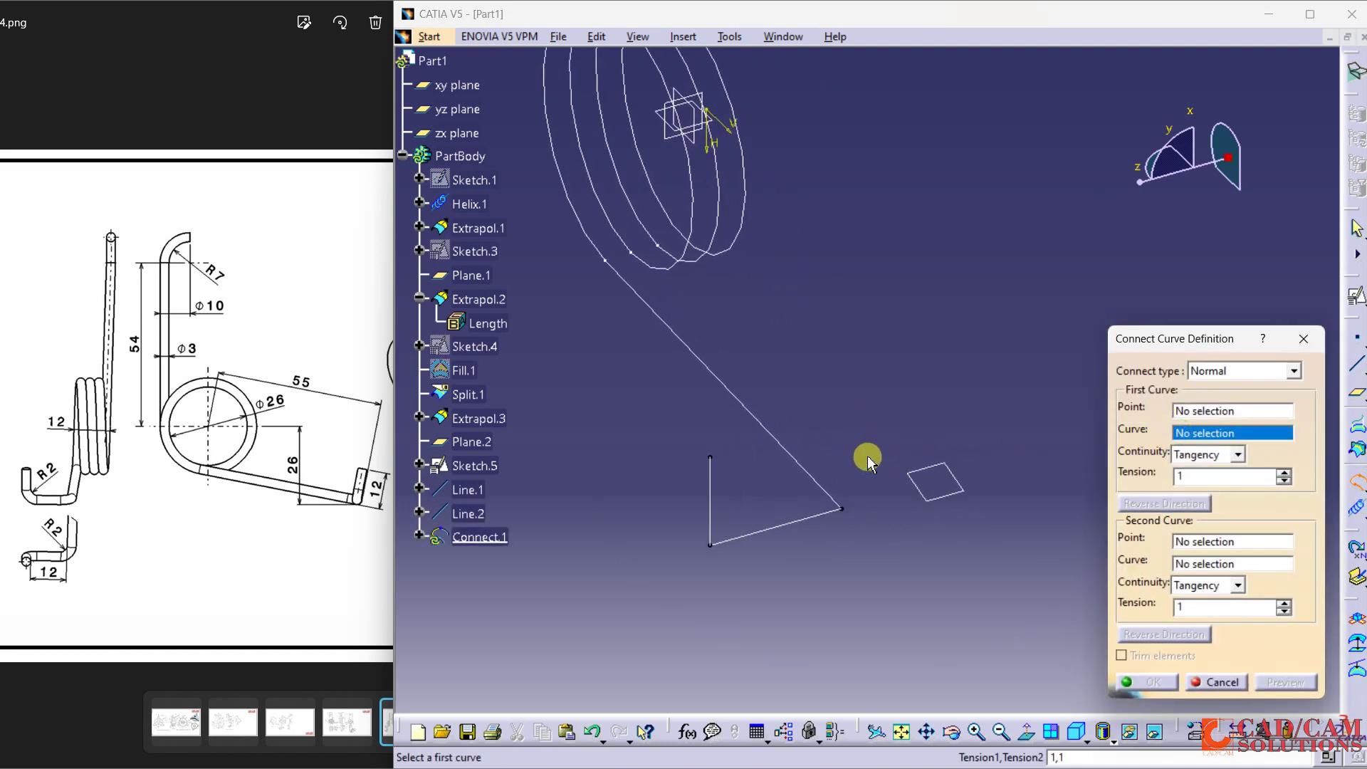
{"action": "left_click", "coordinate": [819, 481]}
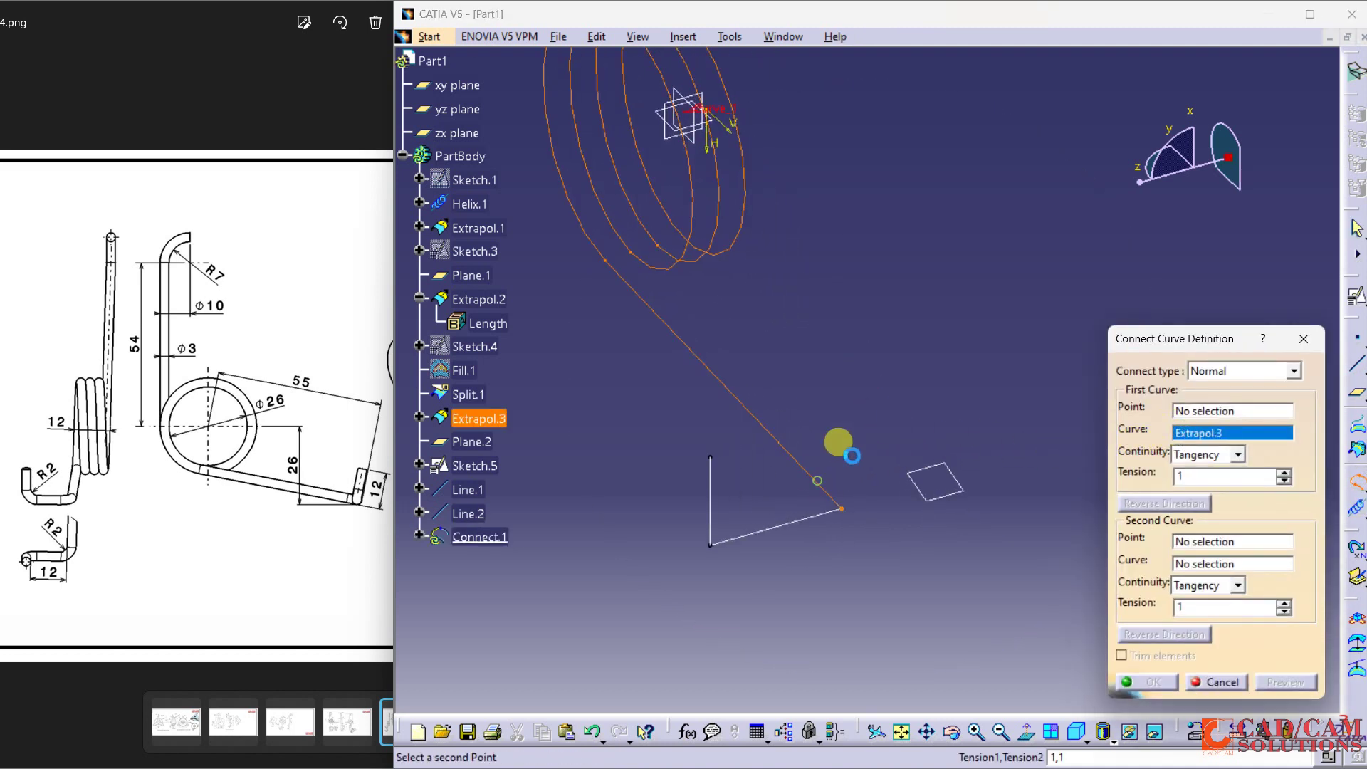
{"action": "left_click", "coordinate": [1201, 562]}
{"action": "left_click", "coordinate": [806, 519]}
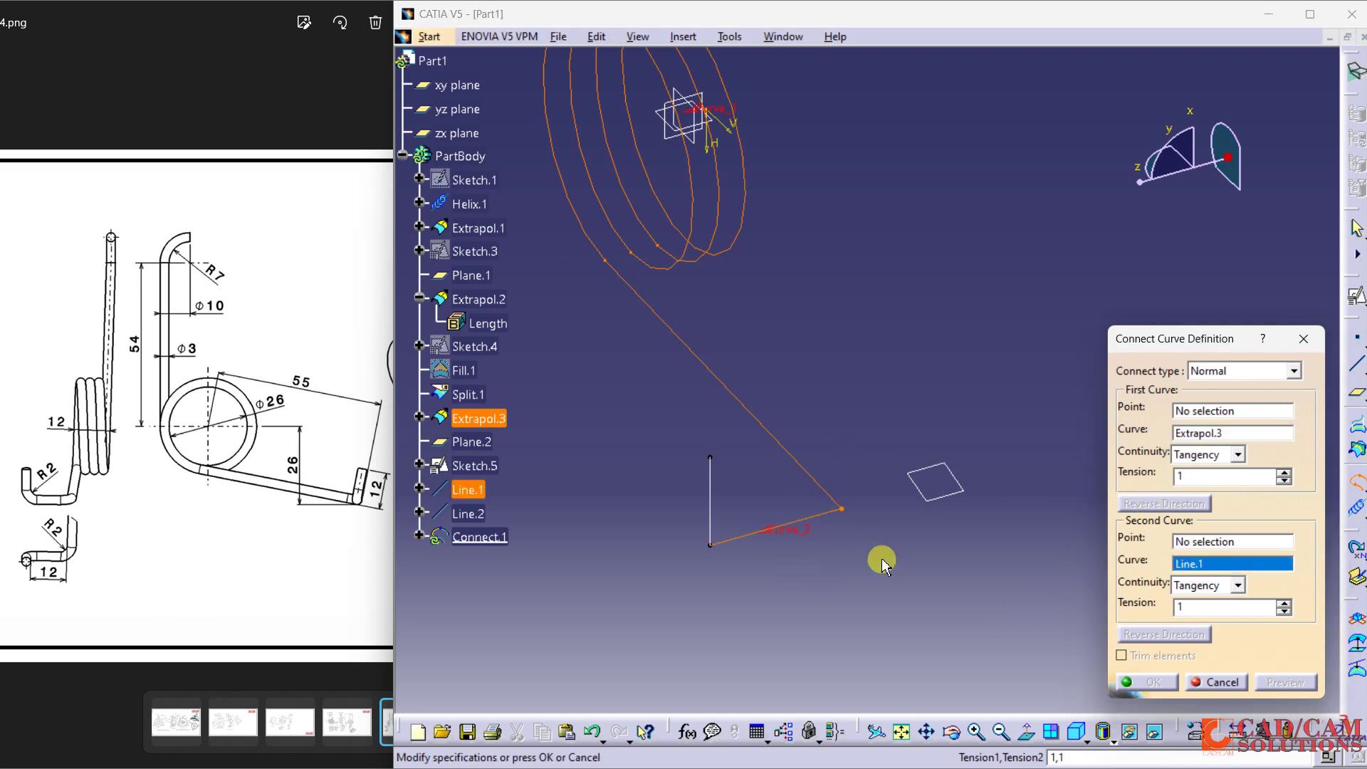
Define the first curve's connection point on the long leg curve, about 401 mm along it, just before the hook corner
{"action": "left_click", "coordinate": [1196, 433]}
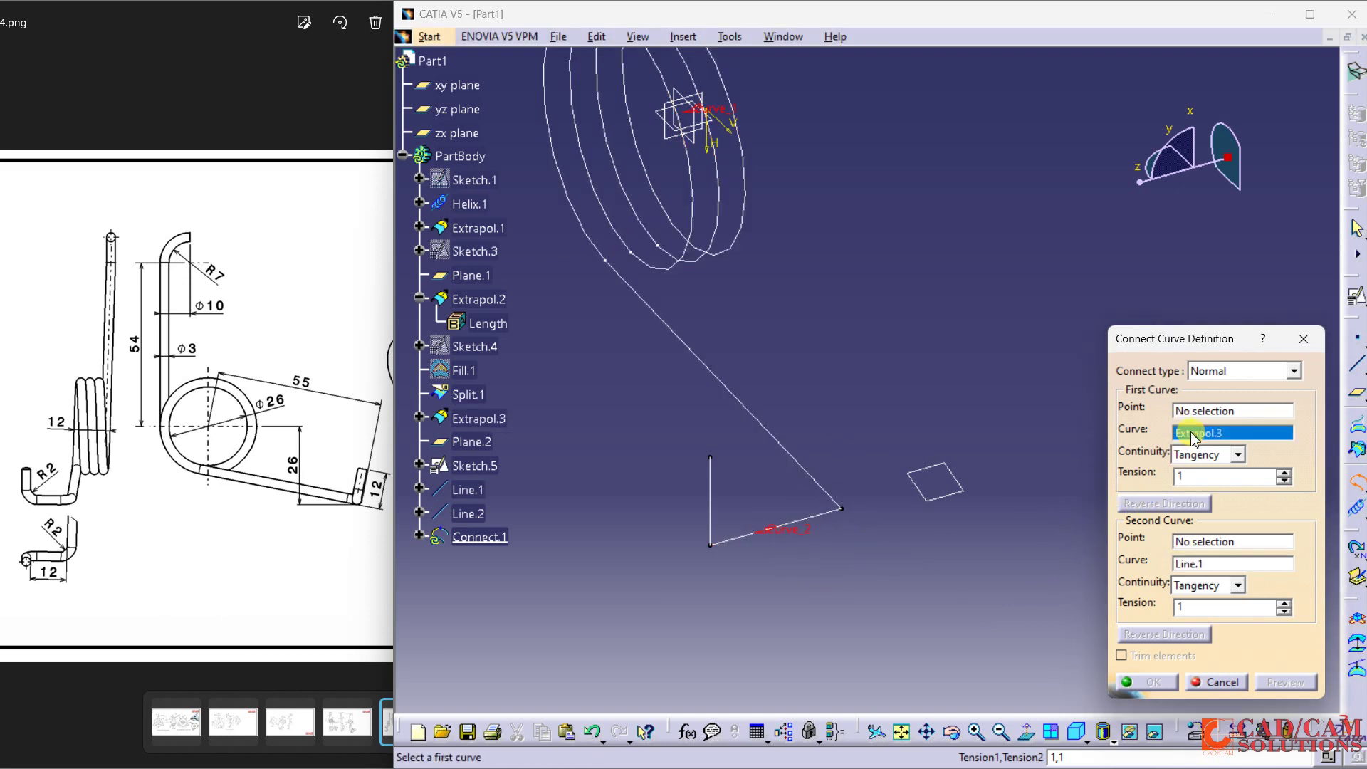
{"action": "right_click", "coordinate": [1196, 435]}
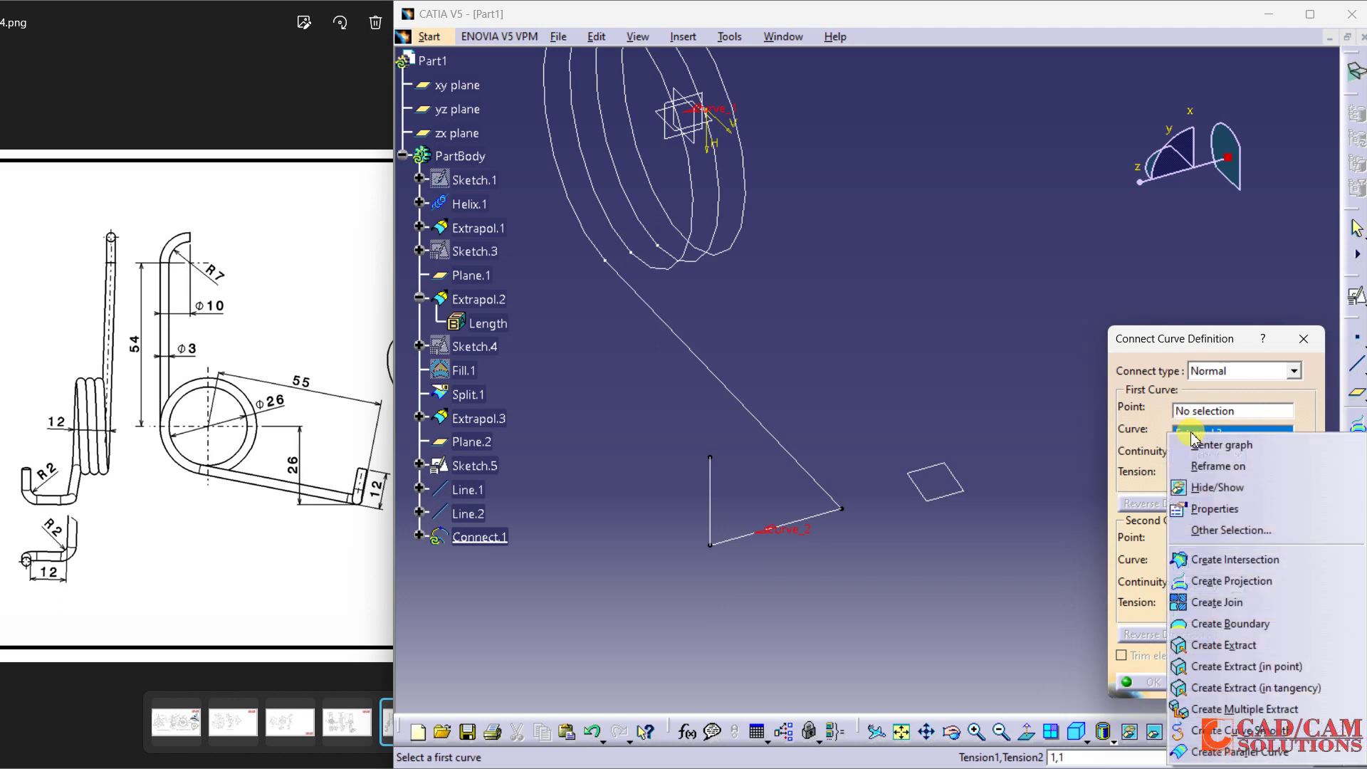
{"action": "left_click", "coordinate": [1196, 413]}
{"action": "right_click", "coordinate": [1196, 413]}
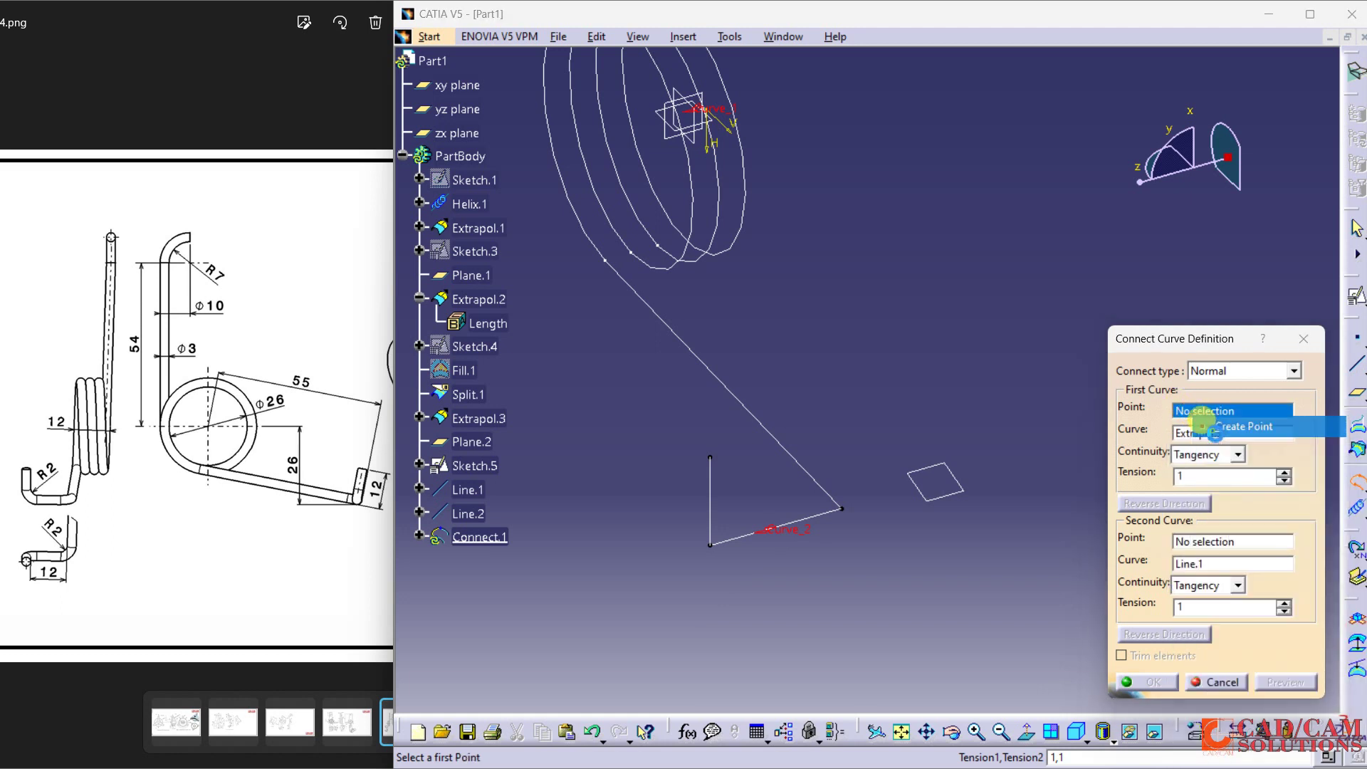
{"action": "left_click", "coordinate": [1219, 426]}
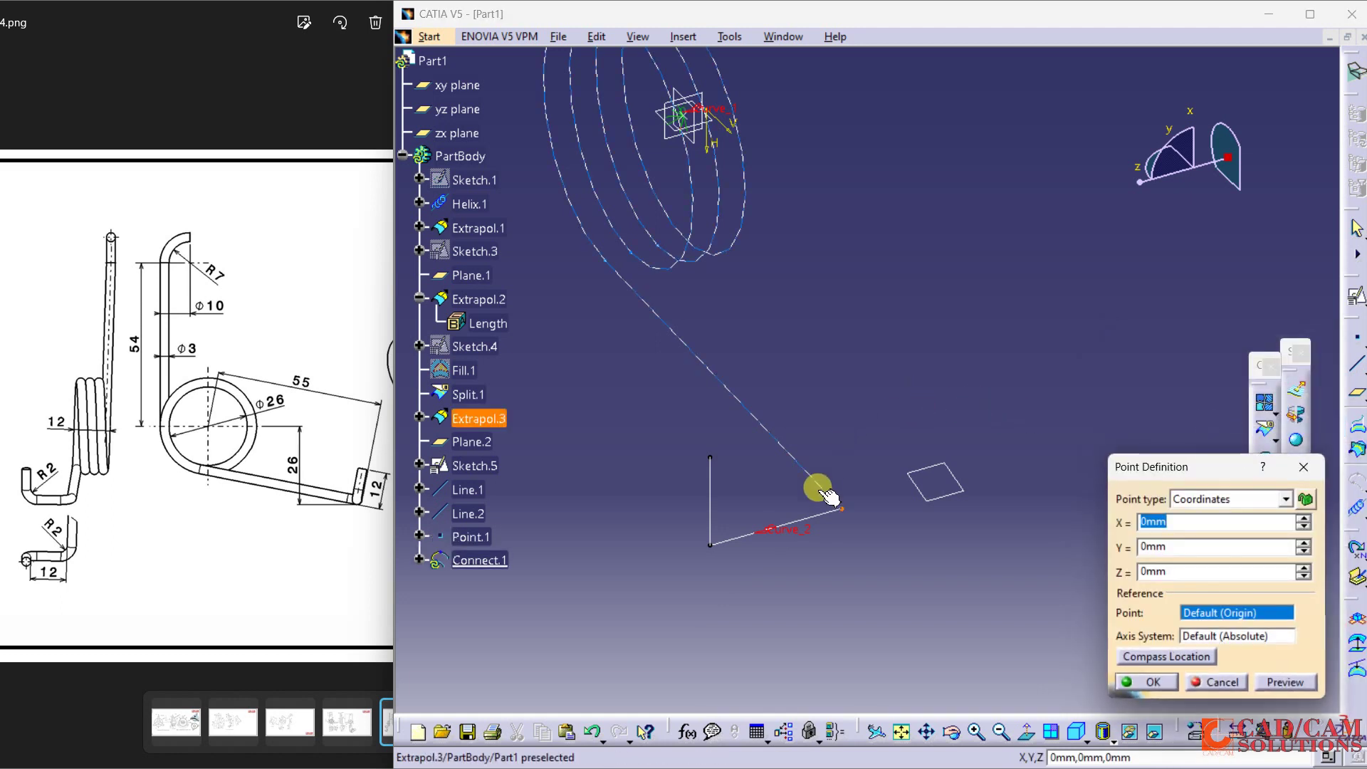
{"action": "left_click", "coordinate": [812, 467]}
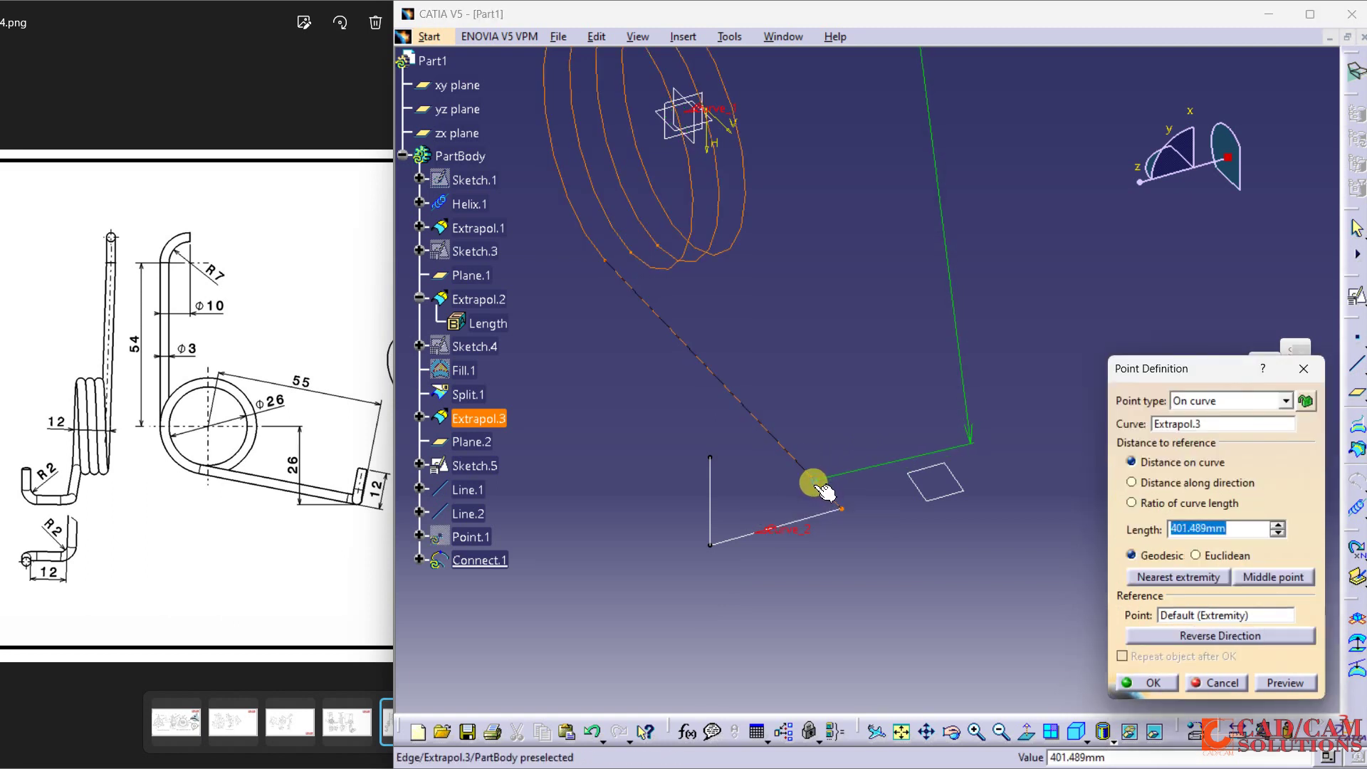
{"action": "left_click_drag", "start_coordinate": [814, 483], "coordinate": [811, 477]}
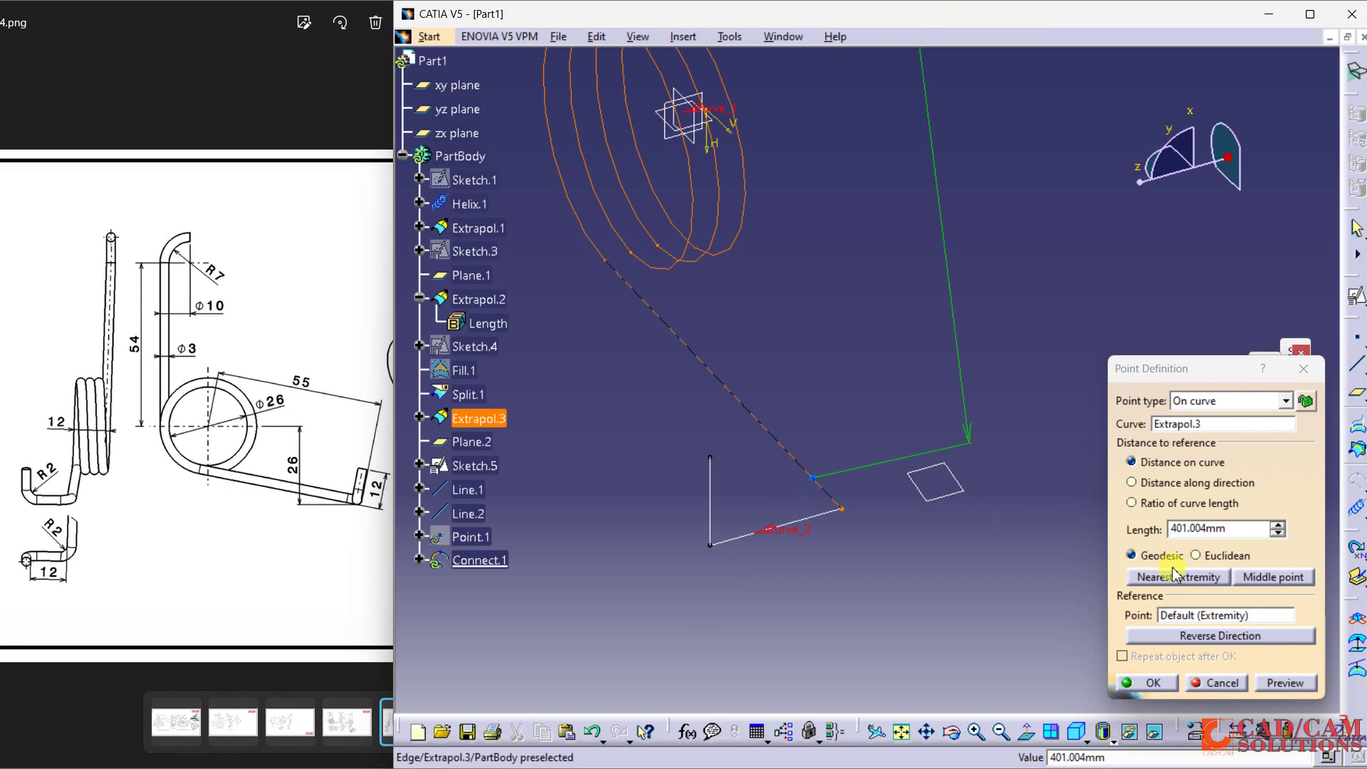
Reverse the point's reference to the leg curve's hook end and set its distance on the curve to 3.5 mm
{"action": "left_click", "coordinate": [1229, 634]}
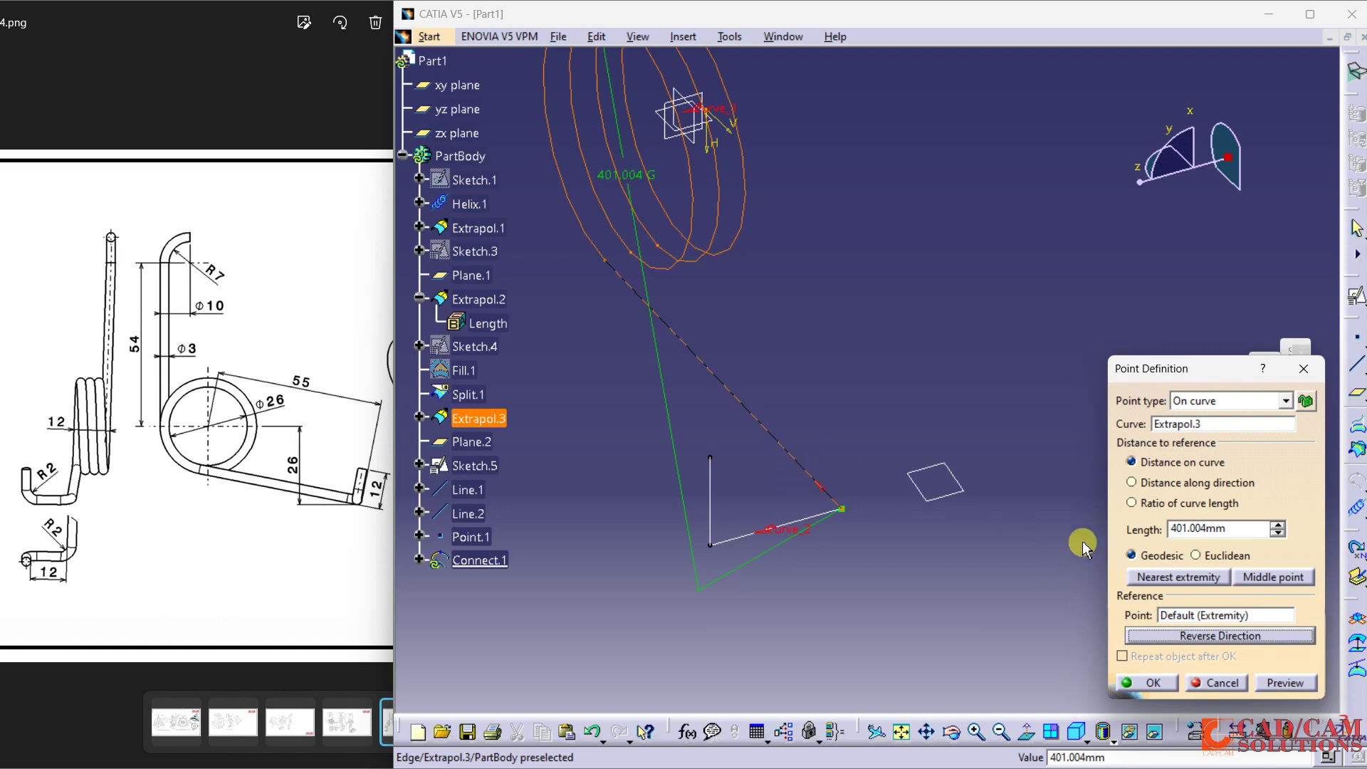
{"action": "left_click", "coordinate": [1203, 635]}
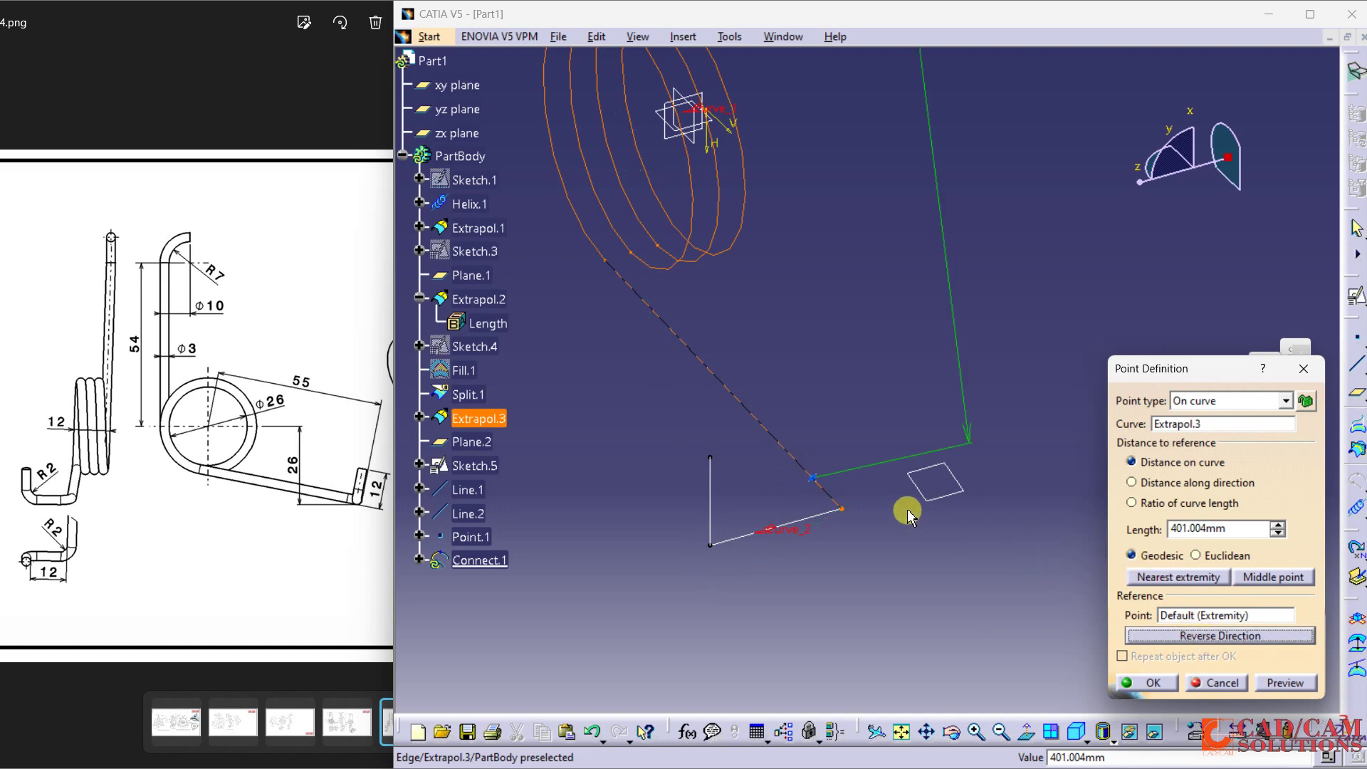
{"action": "mouse_move", "coordinate": [908, 516]}
{"action": "middle_mouse_down"}
{"action": "mouse_move", "coordinate": [921, 503]}
{"action": "mouse_move", "coordinate": [970, 519]}
{"action": "mouse_move", "coordinate": [946, 525]}
{"action": "mouse_move", "coordinate": [916, 502]}
{"action": "middle_mouse_up"}
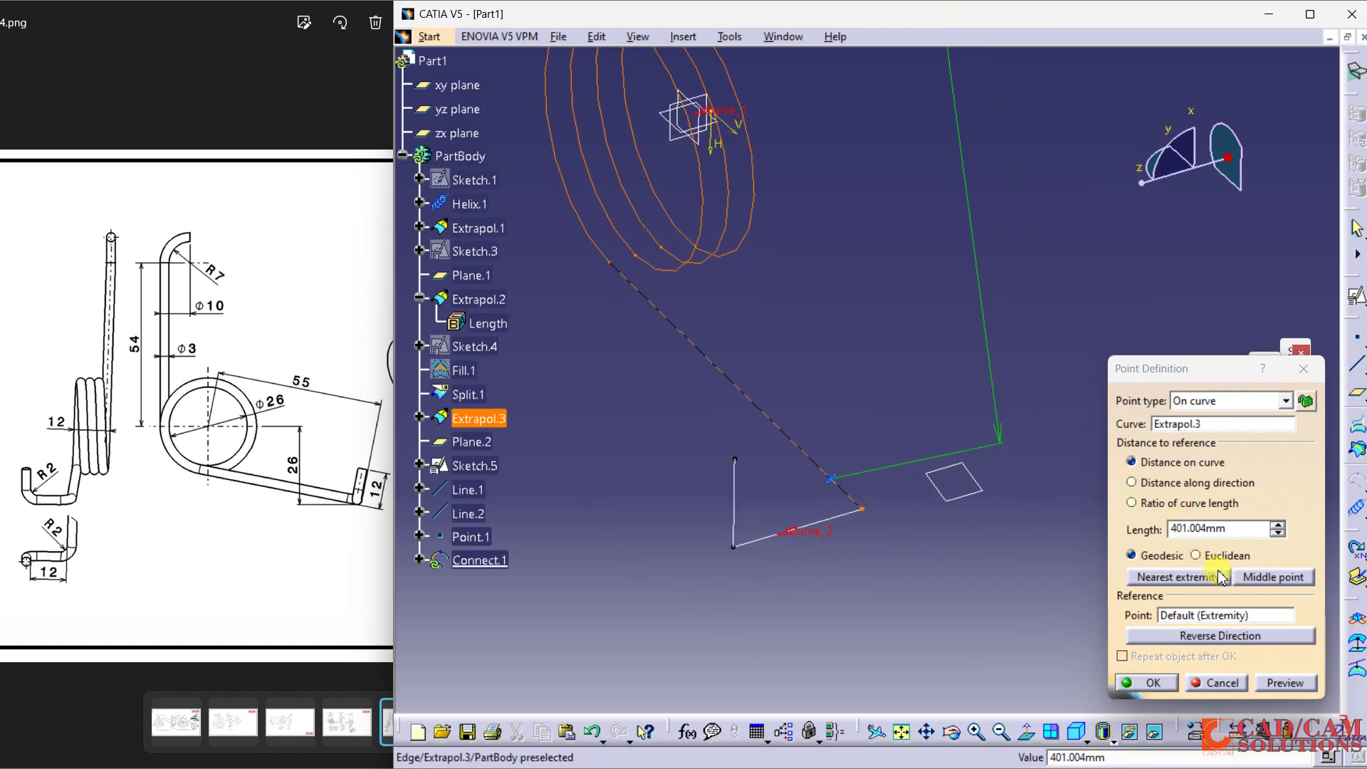
{"action": "left_click", "coordinate": [1241, 641]}
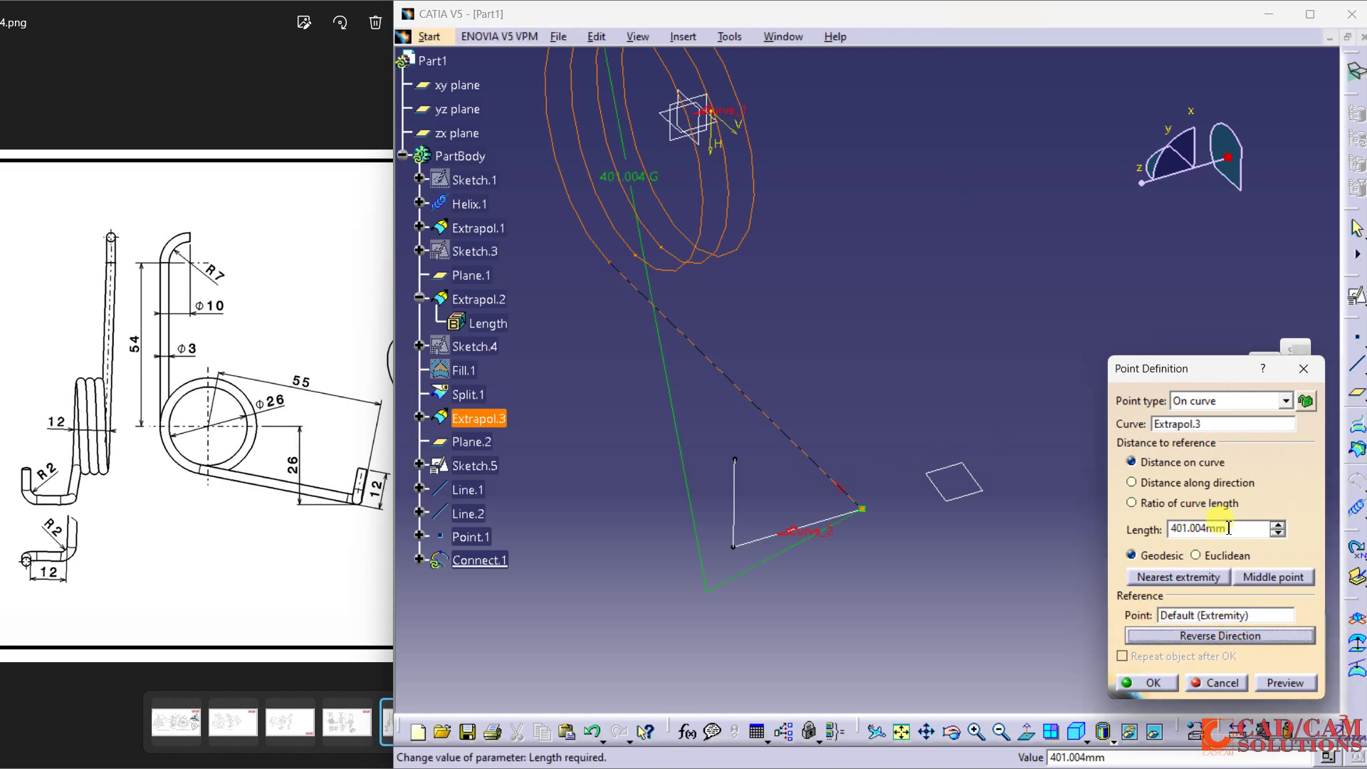
{"action": "left_click_drag", "start_coordinate": [1229, 527], "coordinate": [1167, 533]}
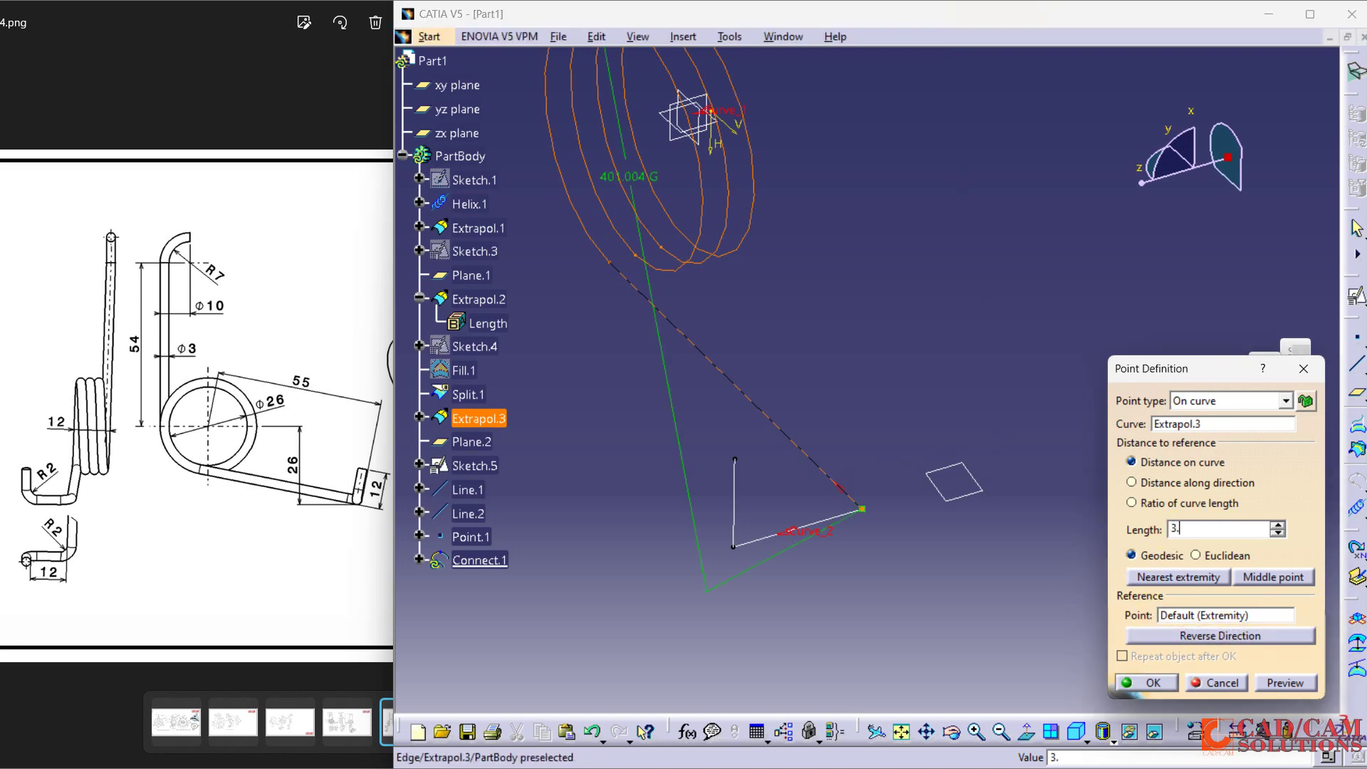
{"action": "type", "text": "3.5"}
{"action": "left_click", "coordinate": [1217, 430]}
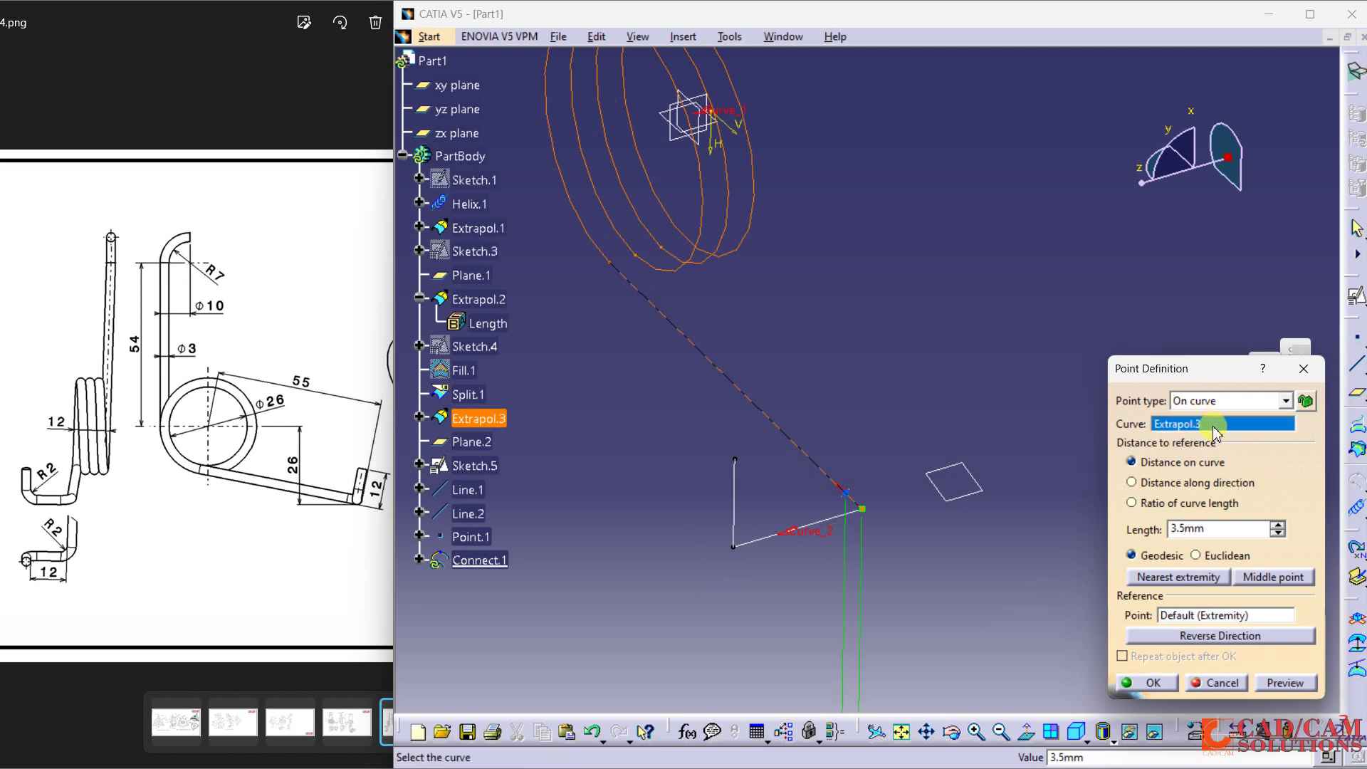
{"action": "middle_click_drag", "start_coordinate": [933, 597], "coordinate": [952, 424]}
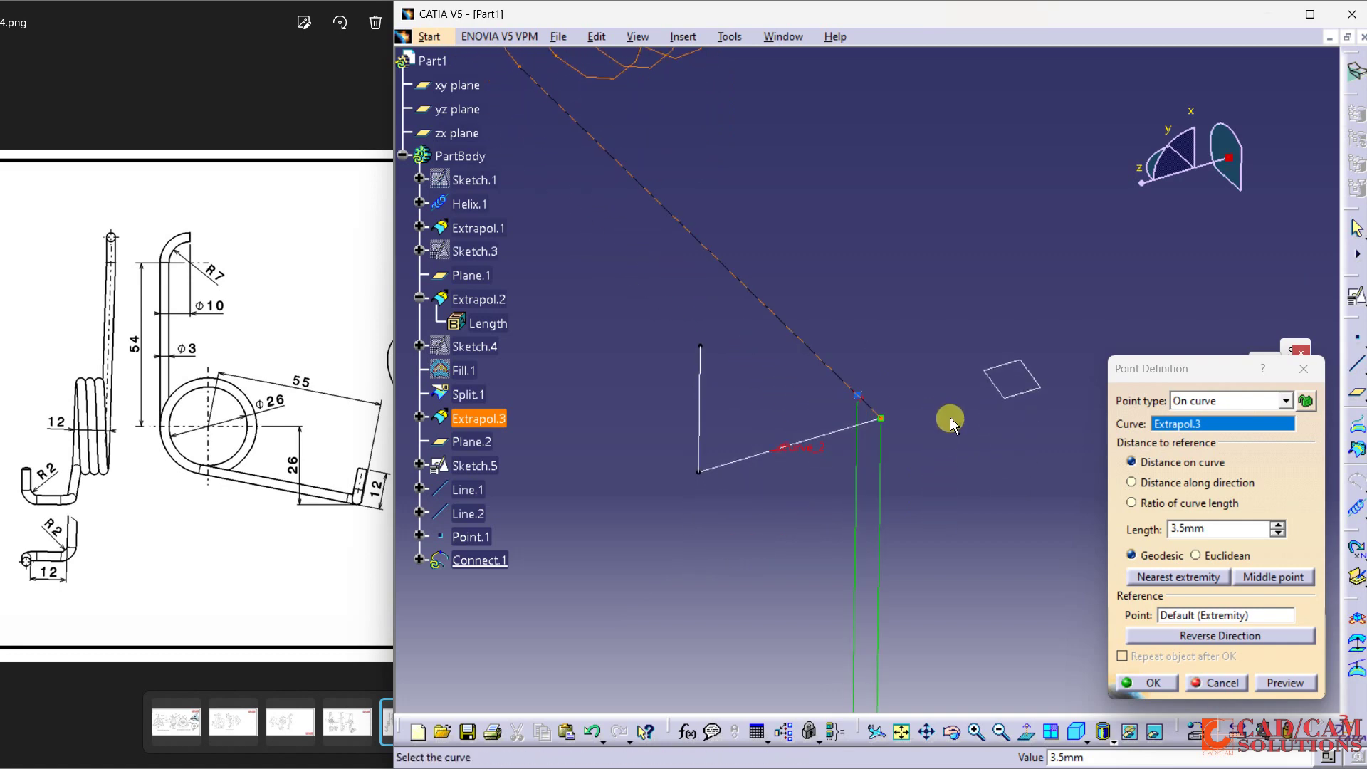
{"action": "left_click", "coordinate": [1153, 684]}
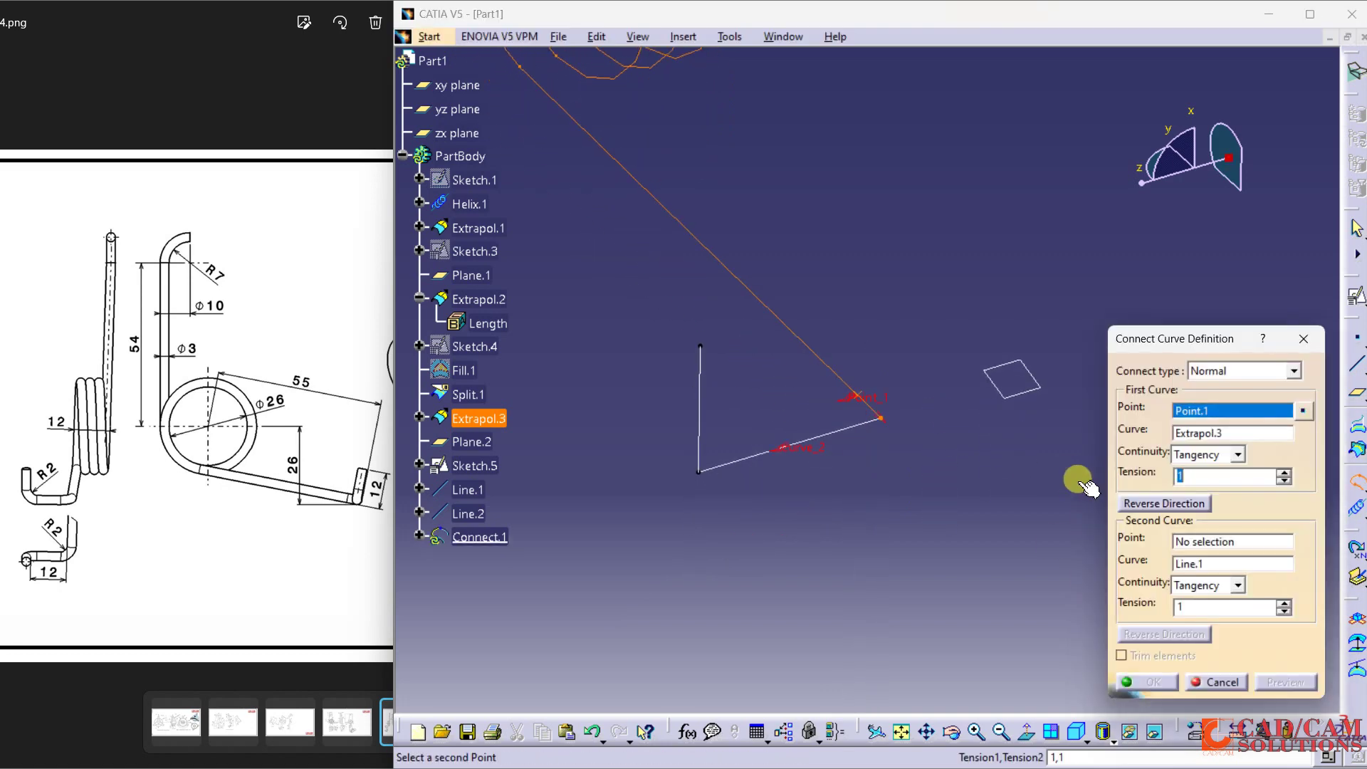
Create the second curve's connection point on the 15 mm line, 3.5 mm from the corner shared with the long leg
{"action": "right_click", "coordinate": [1208, 541]}
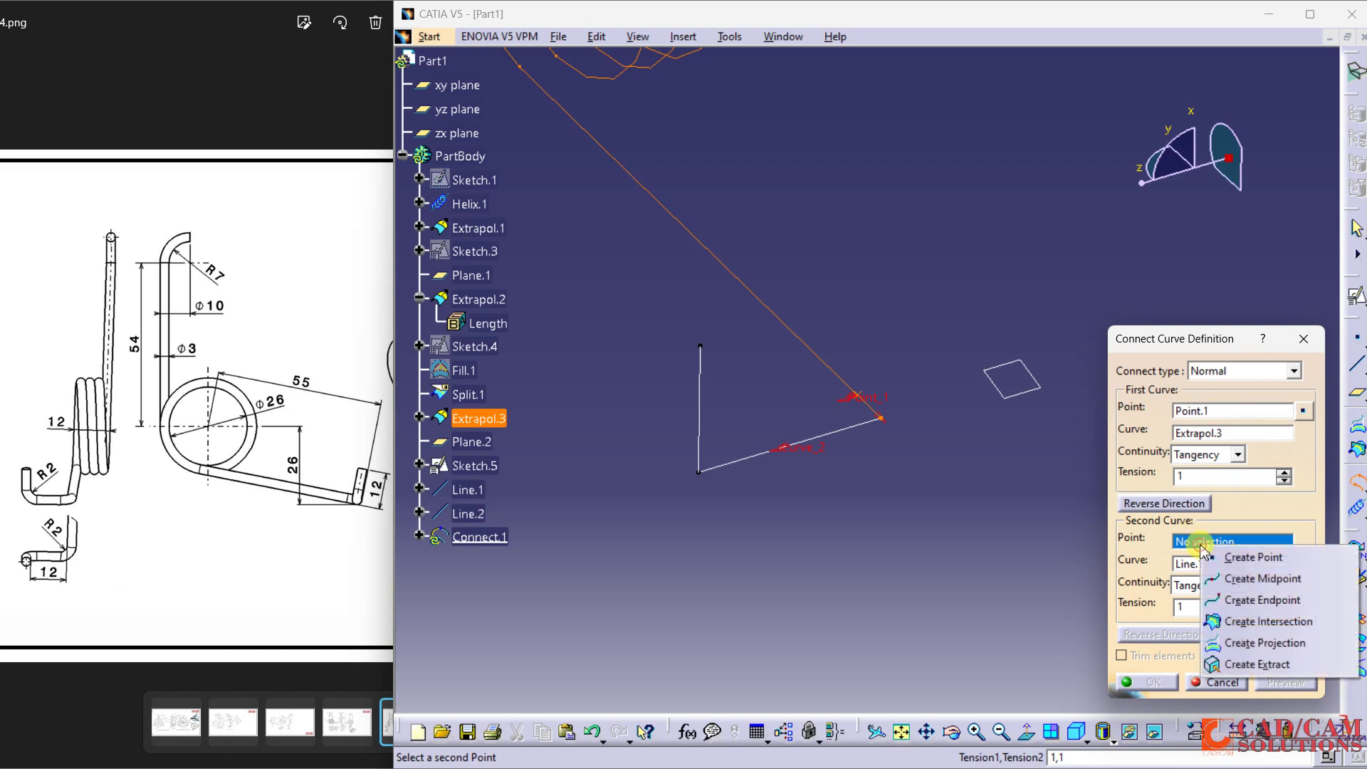
{"action": "left_click", "coordinate": [1243, 557]}
{"action": "left_click", "coordinate": [848, 427]}
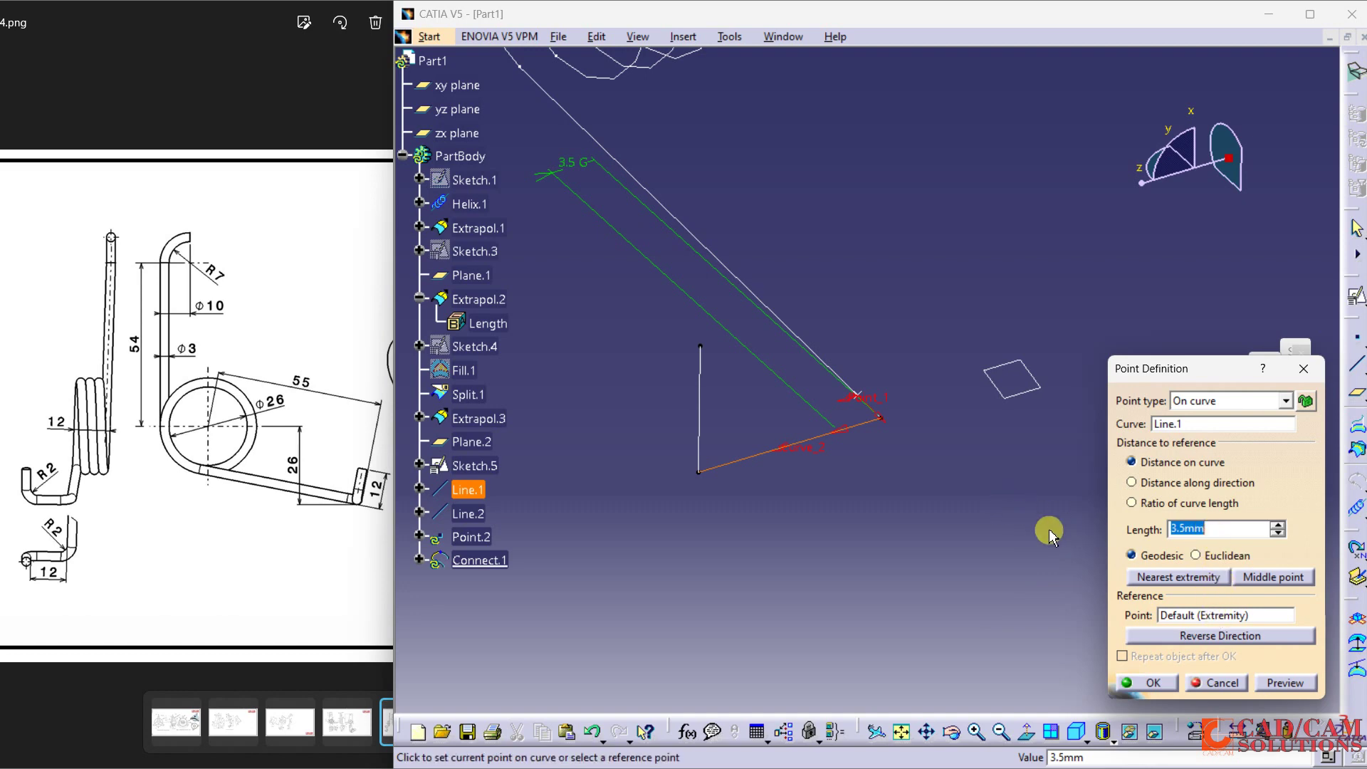
{"action": "left_click", "coordinate": [1255, 639]}
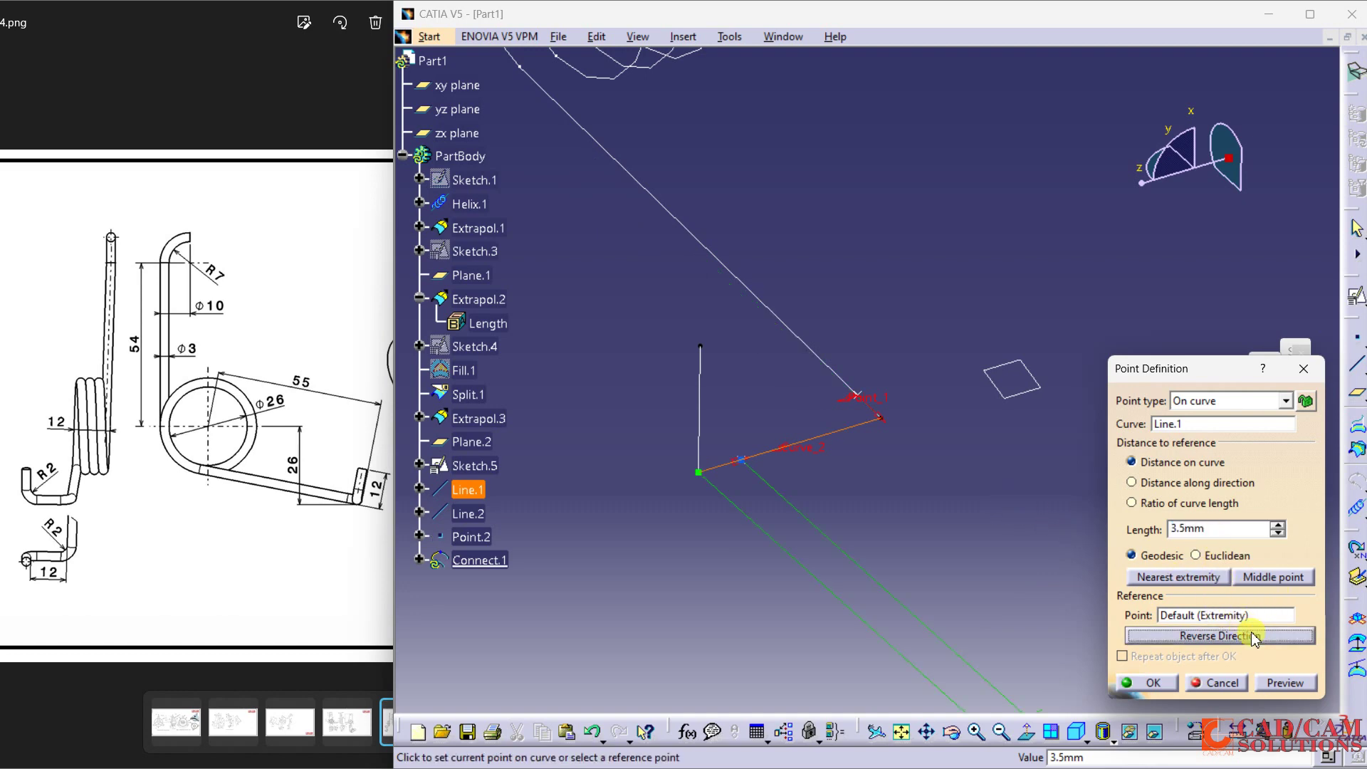
{"action": "left_click", "coordinate": [1255, 639]}
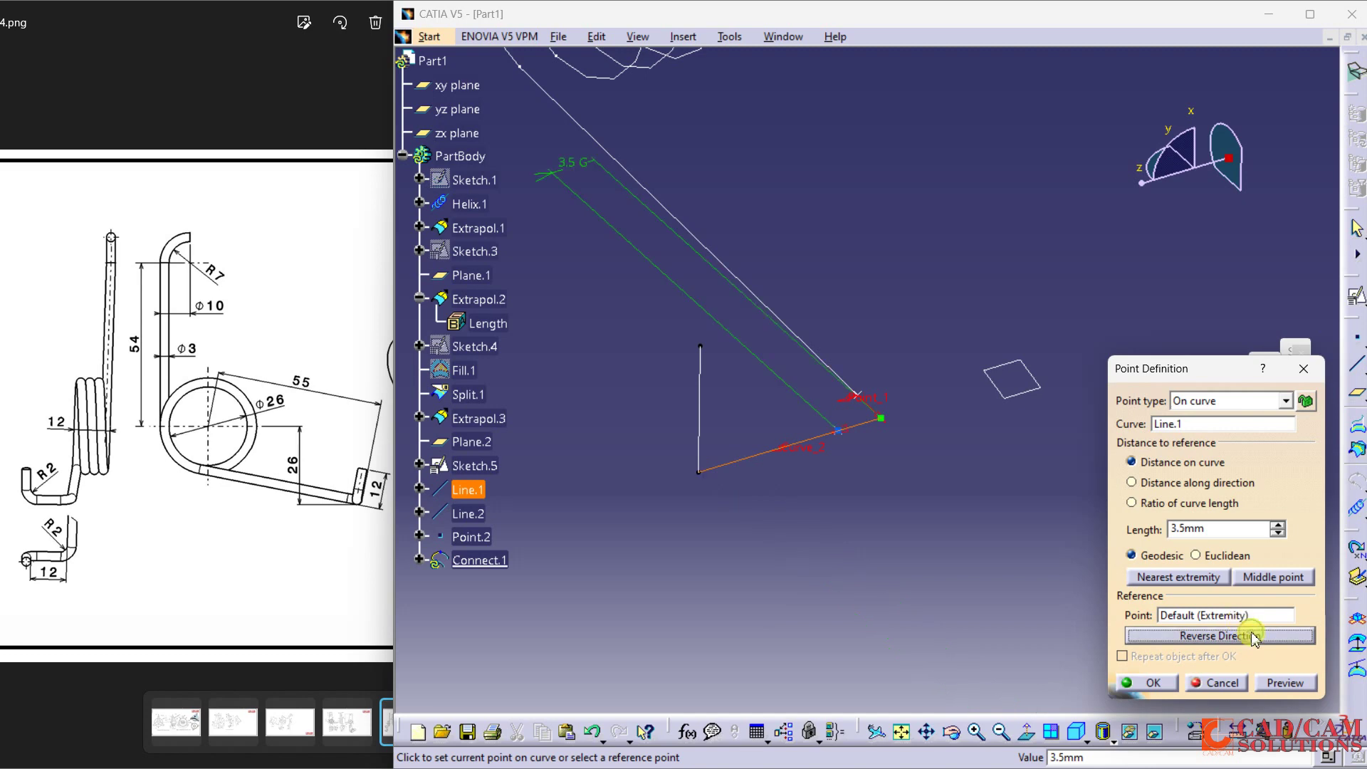
{"action": "left_click", "coordinate": [1142, 681]}
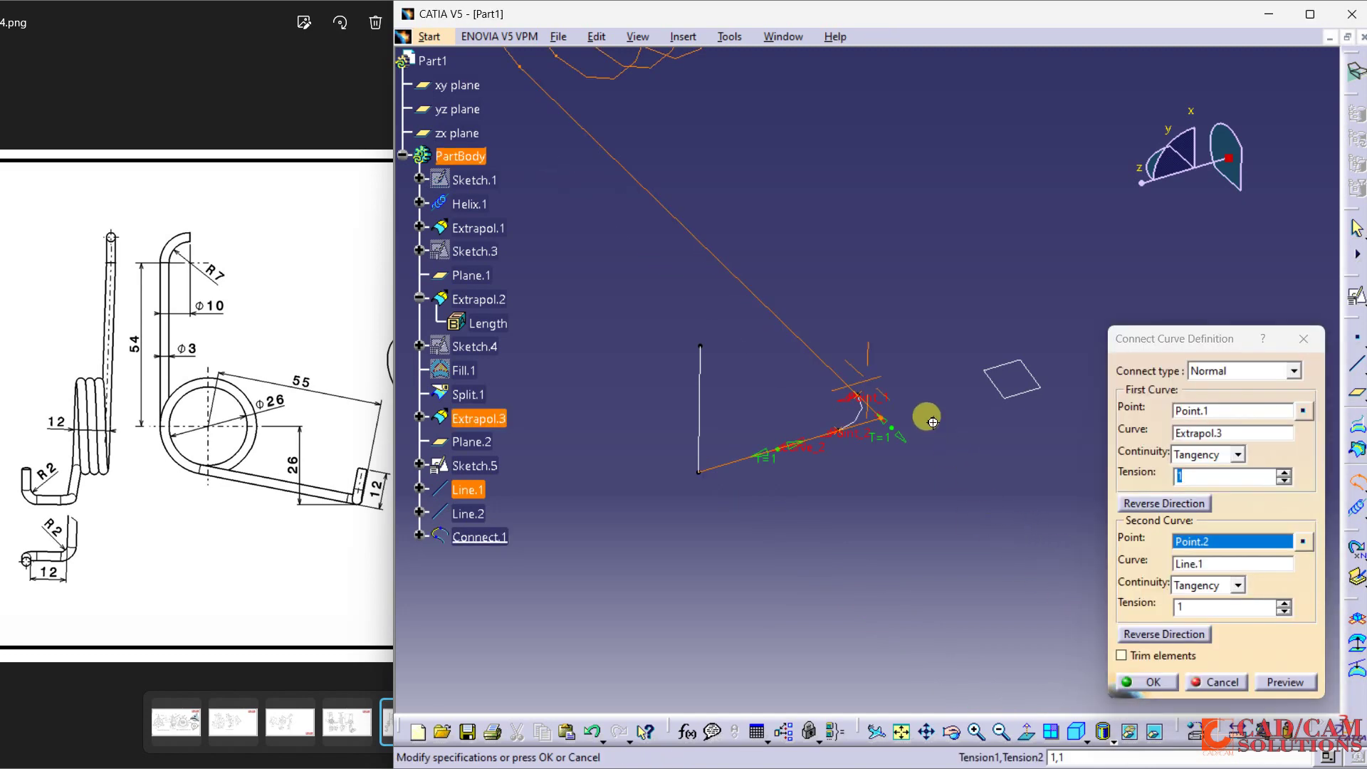
Check the second curve's tangent direction and finish the connect curve with its elements trimmed
{"action": "middle_click_drag", "start_coordinate": [926, 416], "coordinate": [896, 425]}
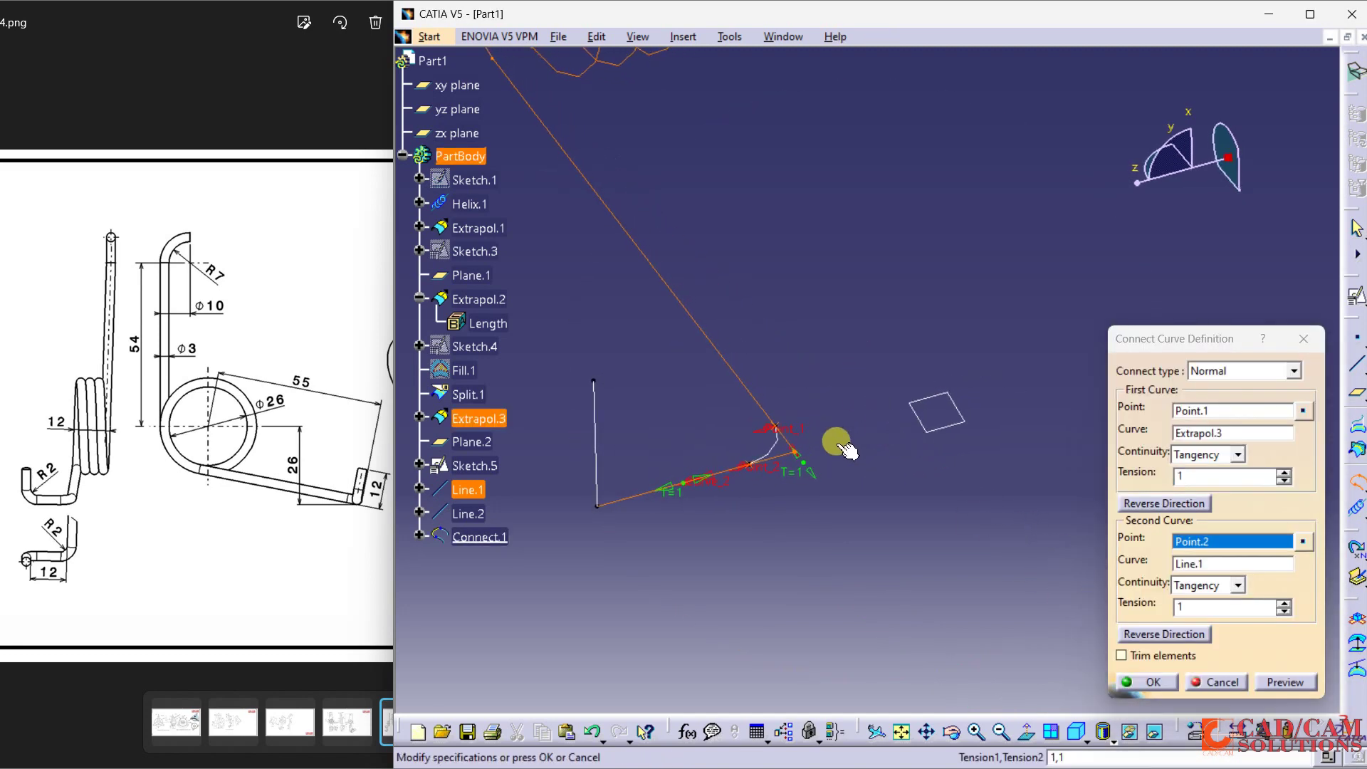
{"action": "left_click", "coordinate": [1143, 630]}
{"action": "left_click", "coordinate": [1143, 631]}
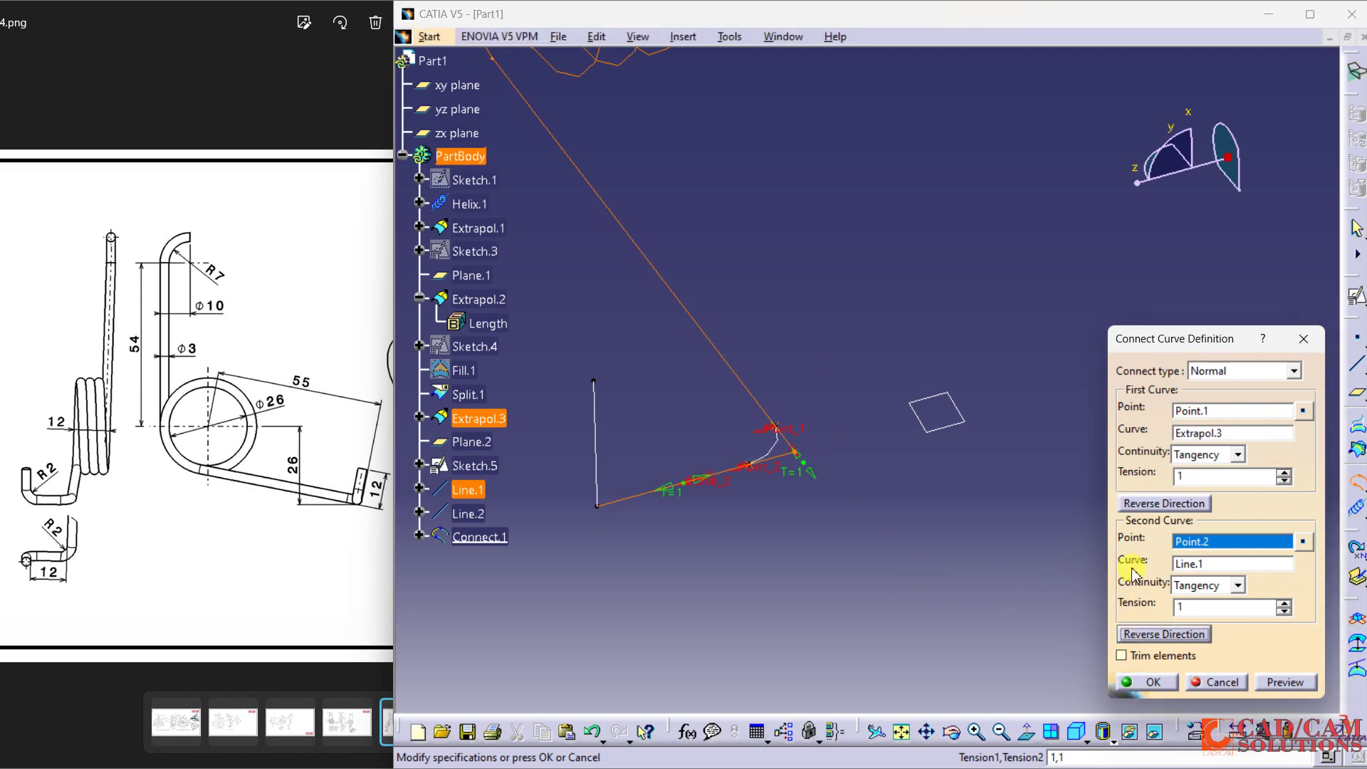
{"action": "middle_click_drag", "start_coordinate": [860, 378], "coordinate": [886, 396]}
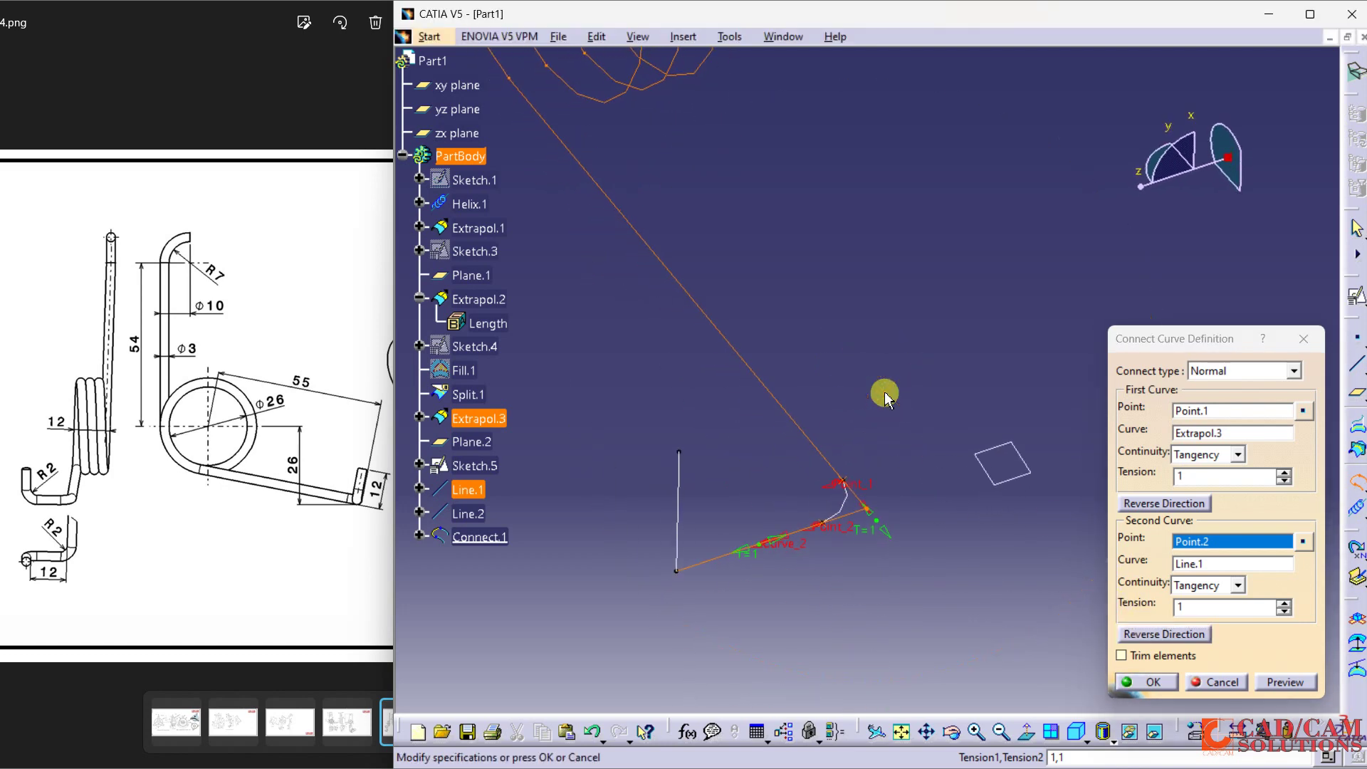
{"action": "left_click", "coordinate": [1122, 654]}
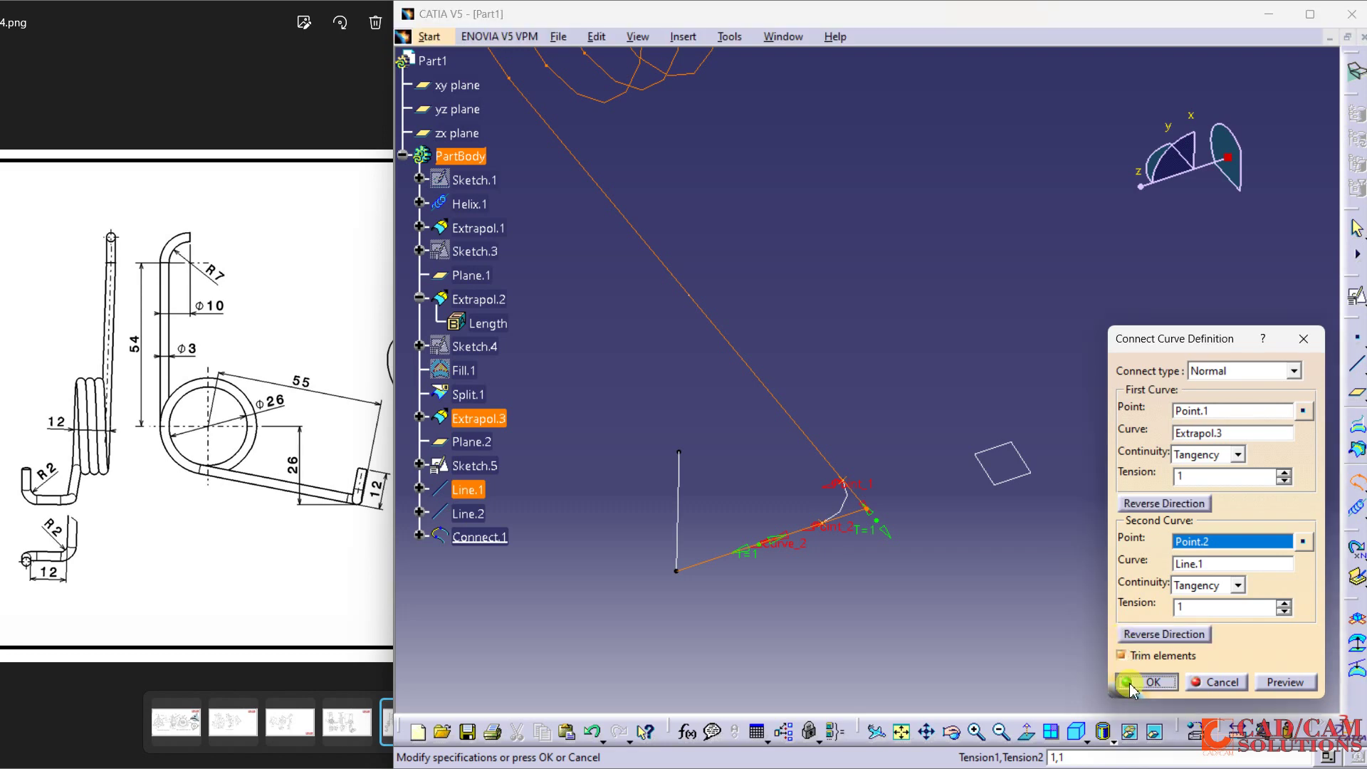
{"action": "left_click", "coordinate": [1132, 684]}
Start another Connect Curve with the trimmed leg curve as first curve and the 10.5 mm line as second curve
{"action": "middle_click_drag", "start_coordinate": [809, 449], "coordinate": [950, 350]}
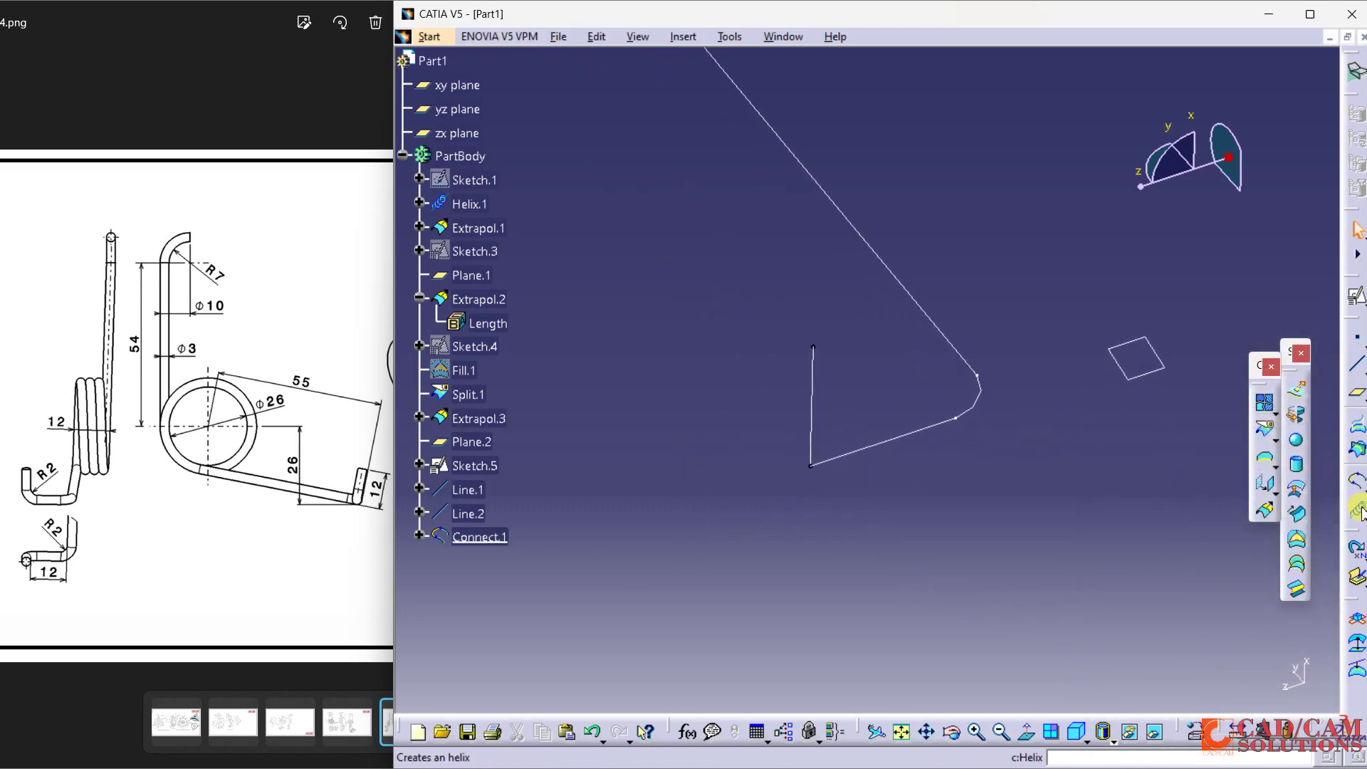
{"action": "left_click", "coordinate": [1357, 481]}
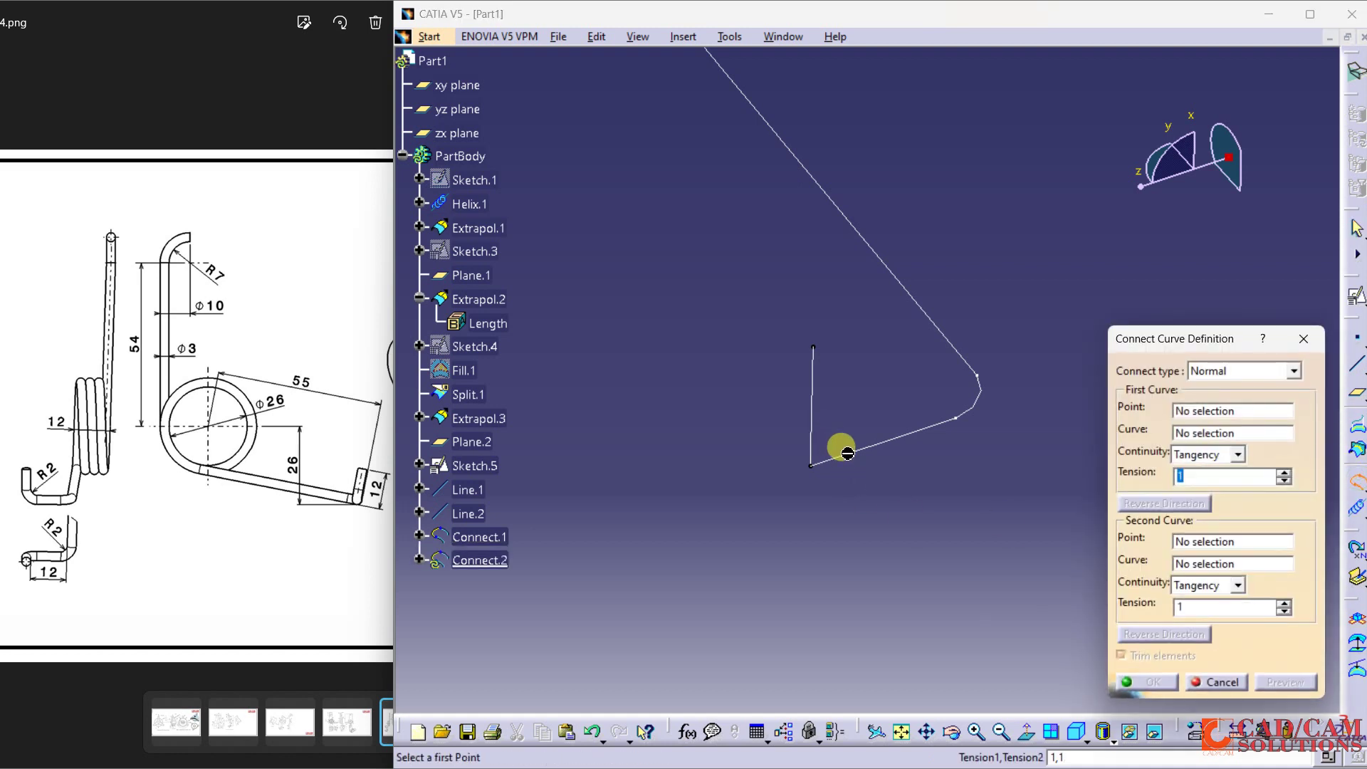
{"action": "left_click", "coordinate": [1209, 435]}
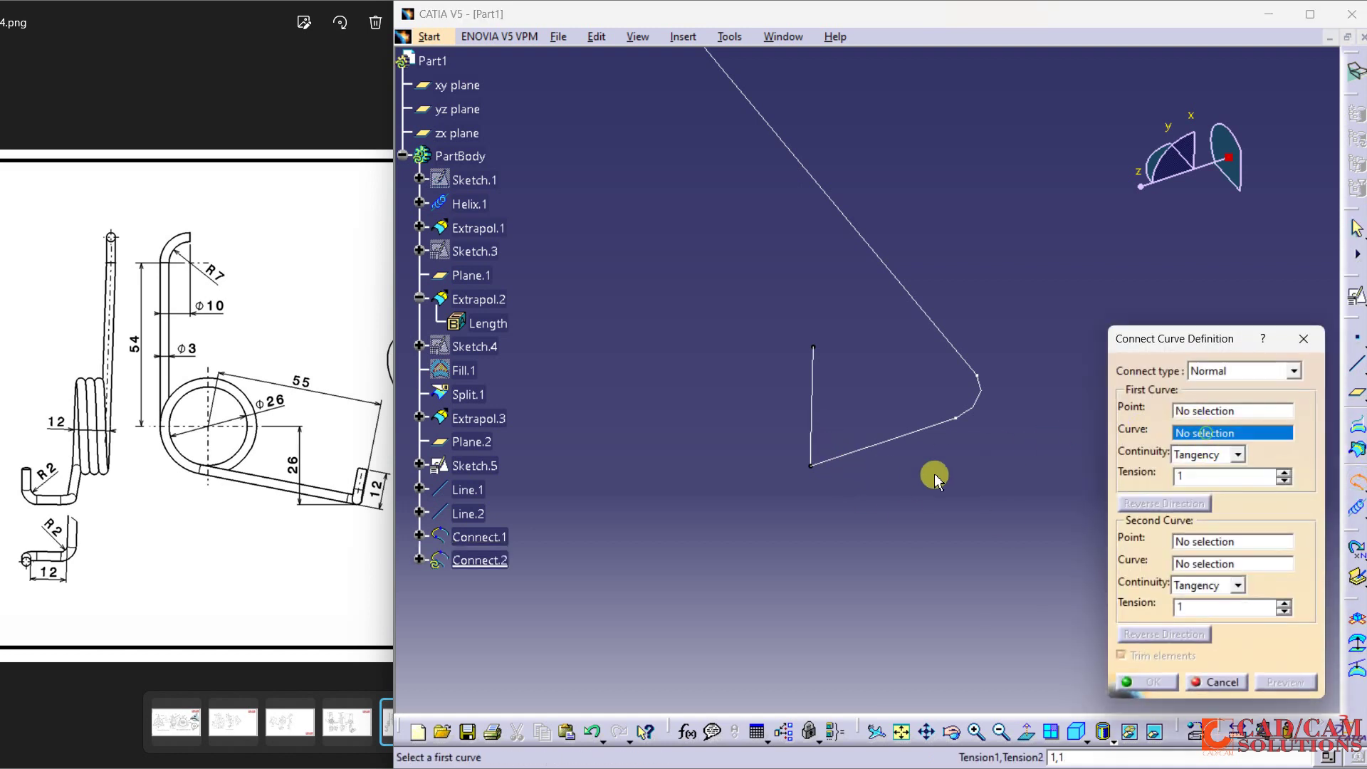
{"action": "left_click", "coordinate": [878, 447]}
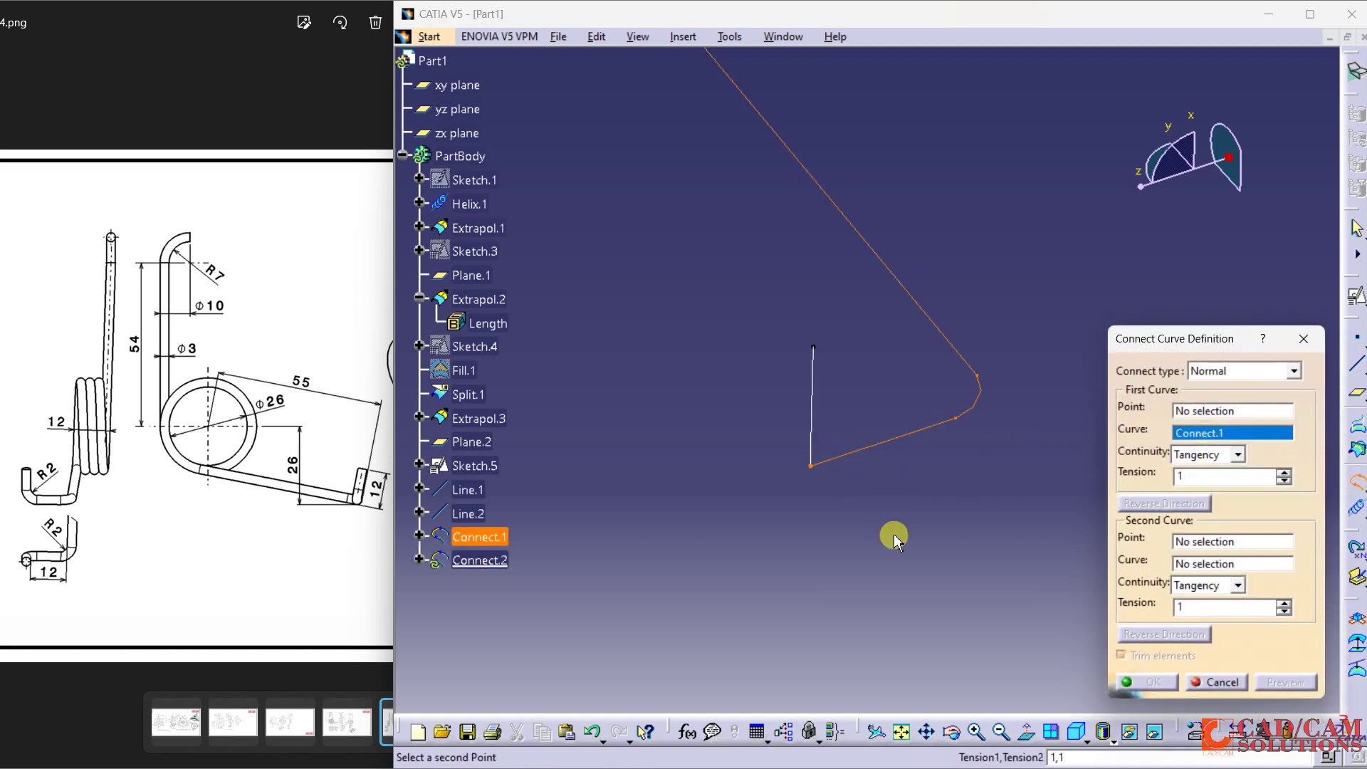
{"action": "left_click", "coordinate": [1194, 564]}
{"action": "left_click", "coordinate": [812, 409]}
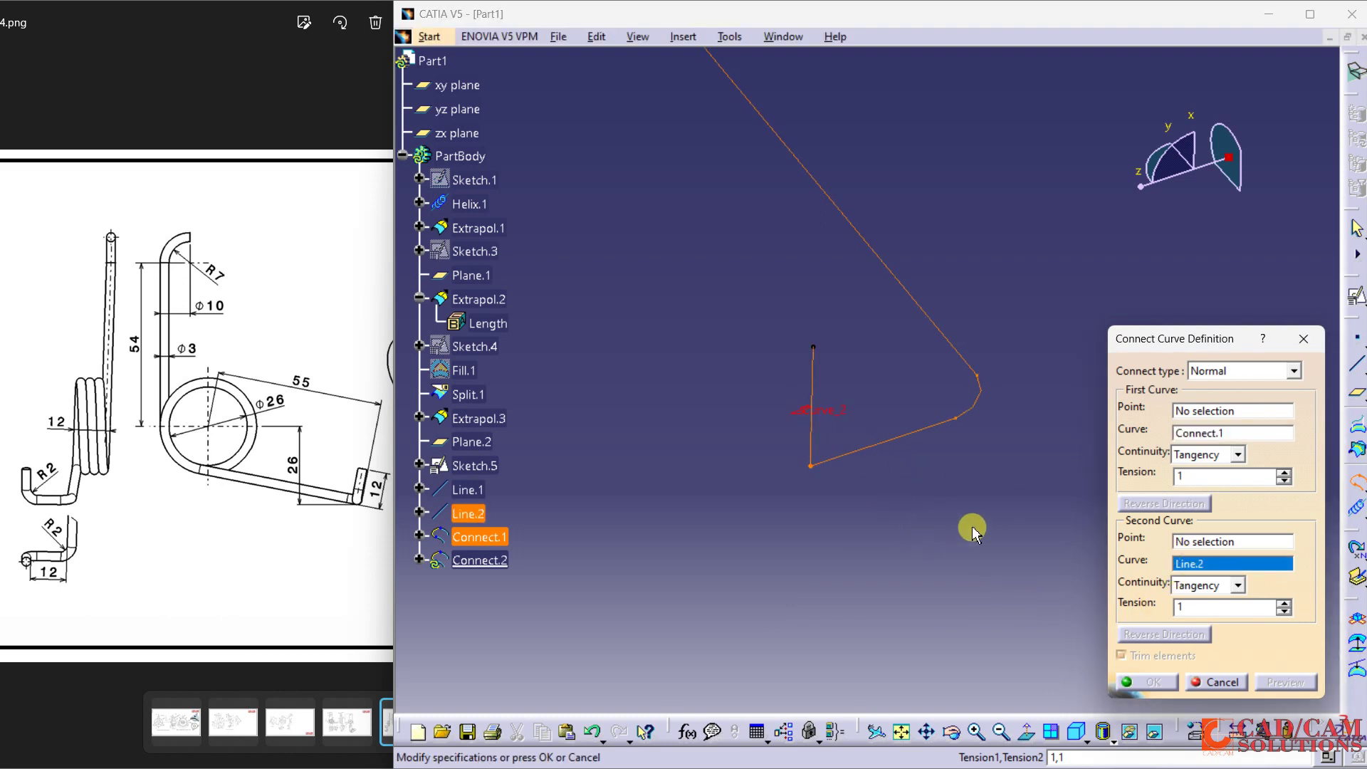
Create the first curve's connection point on the trimmed leg curve, 3.5 mm from its end at the 10.5 mm line
{"action": "left_click", "coordinate": [1185, 411]}
{"action": "right_click", "coordinate": [1196, 413]}
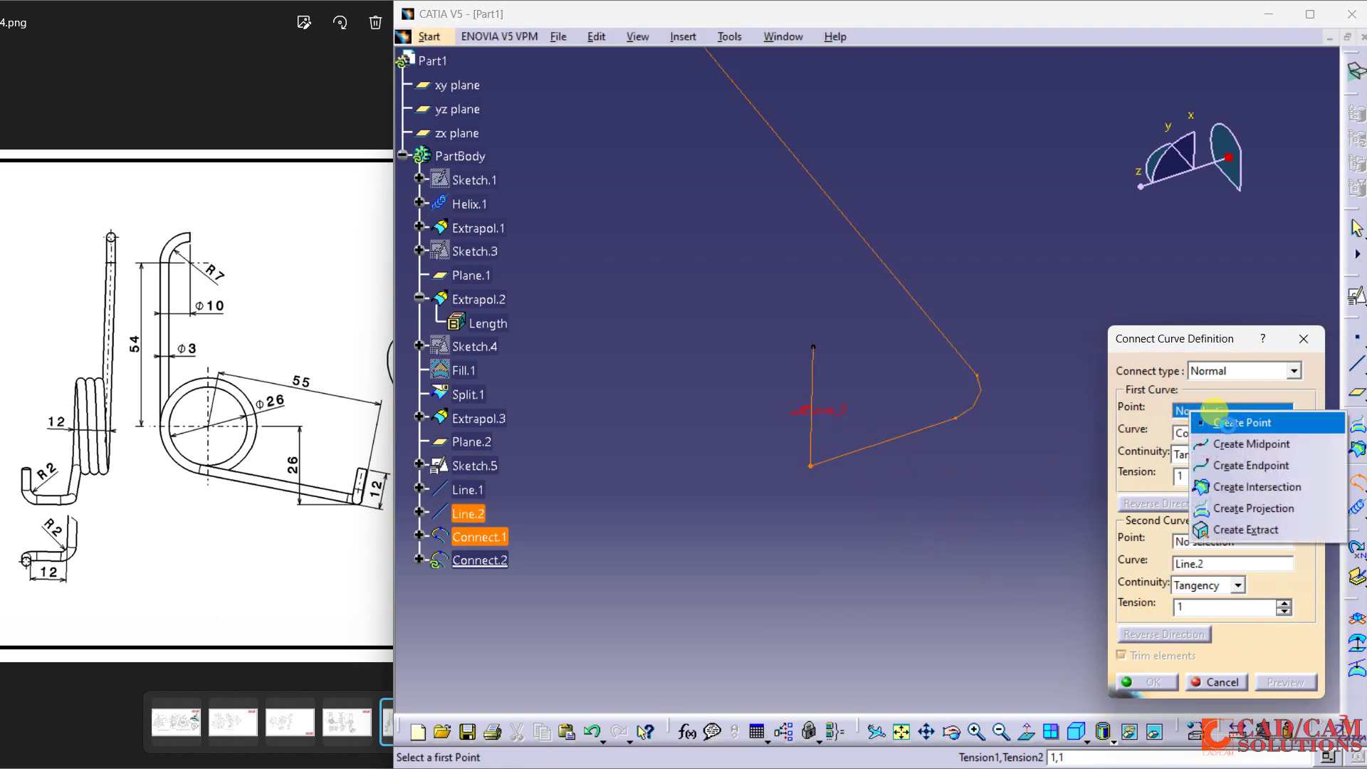
{"action": "left_click", "coordinate": [1242, 423]}
{"action": "left_click", "coordinate": [855, 449]}
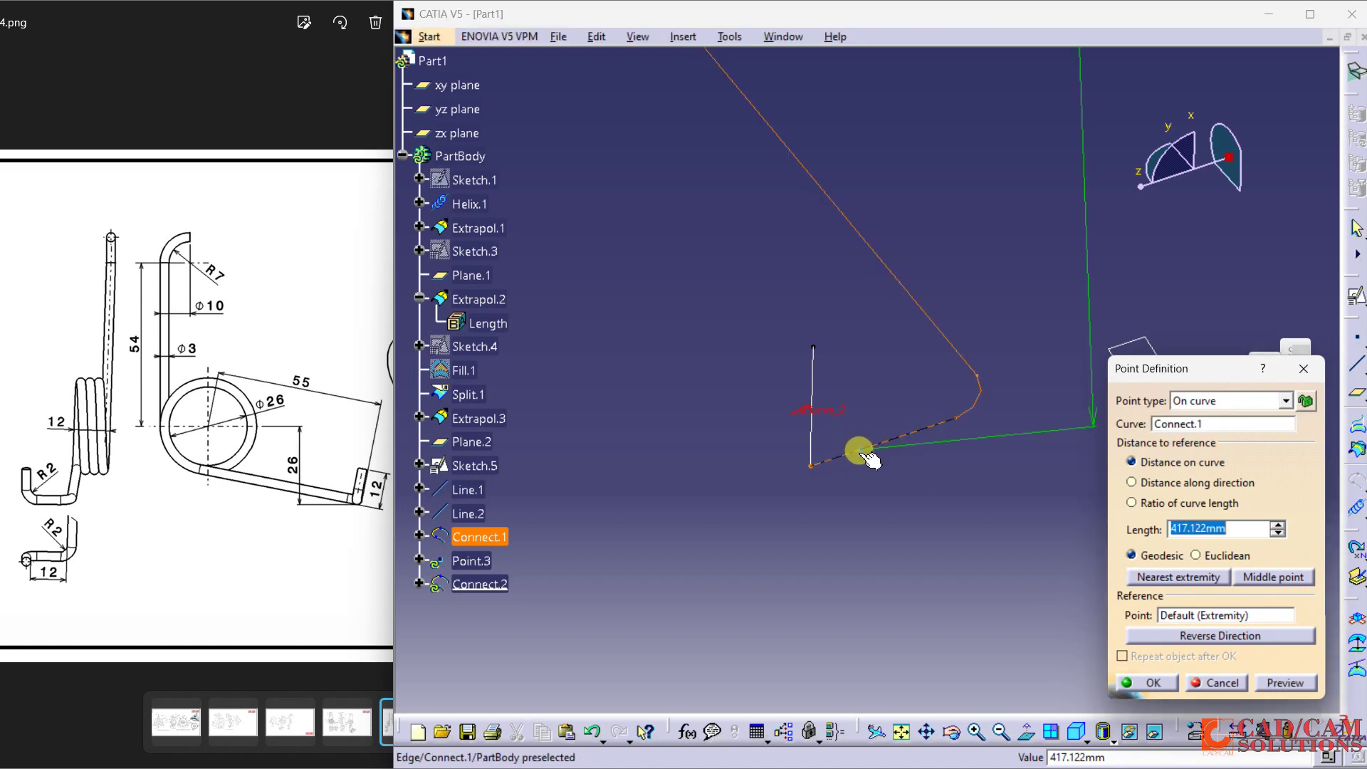
{"action": "left_click_drag", "start_coordinate": [869, 460], "coordinate": [860, 450]}
{"action": "left_click", "coordinate": [867, 455]}
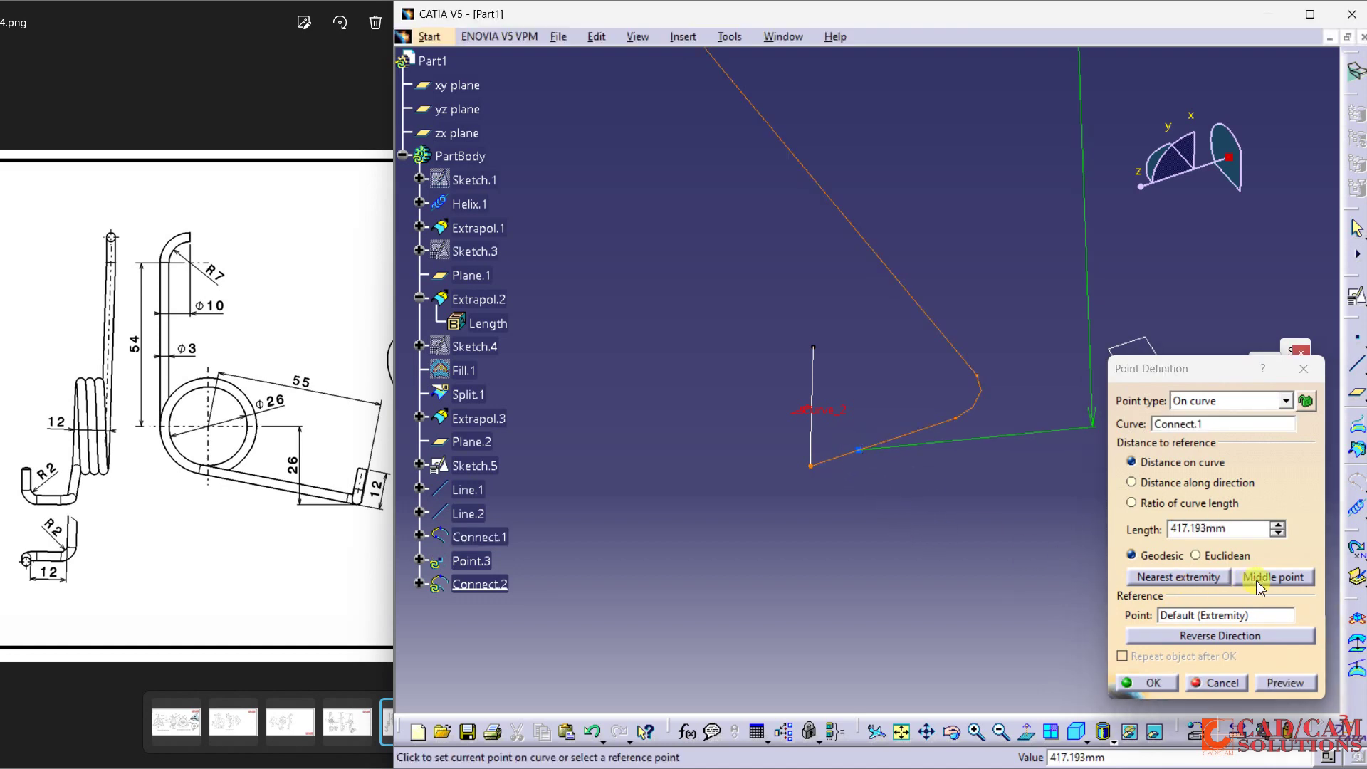
{"action": "left_click", "coordinate": [1241, 641]}
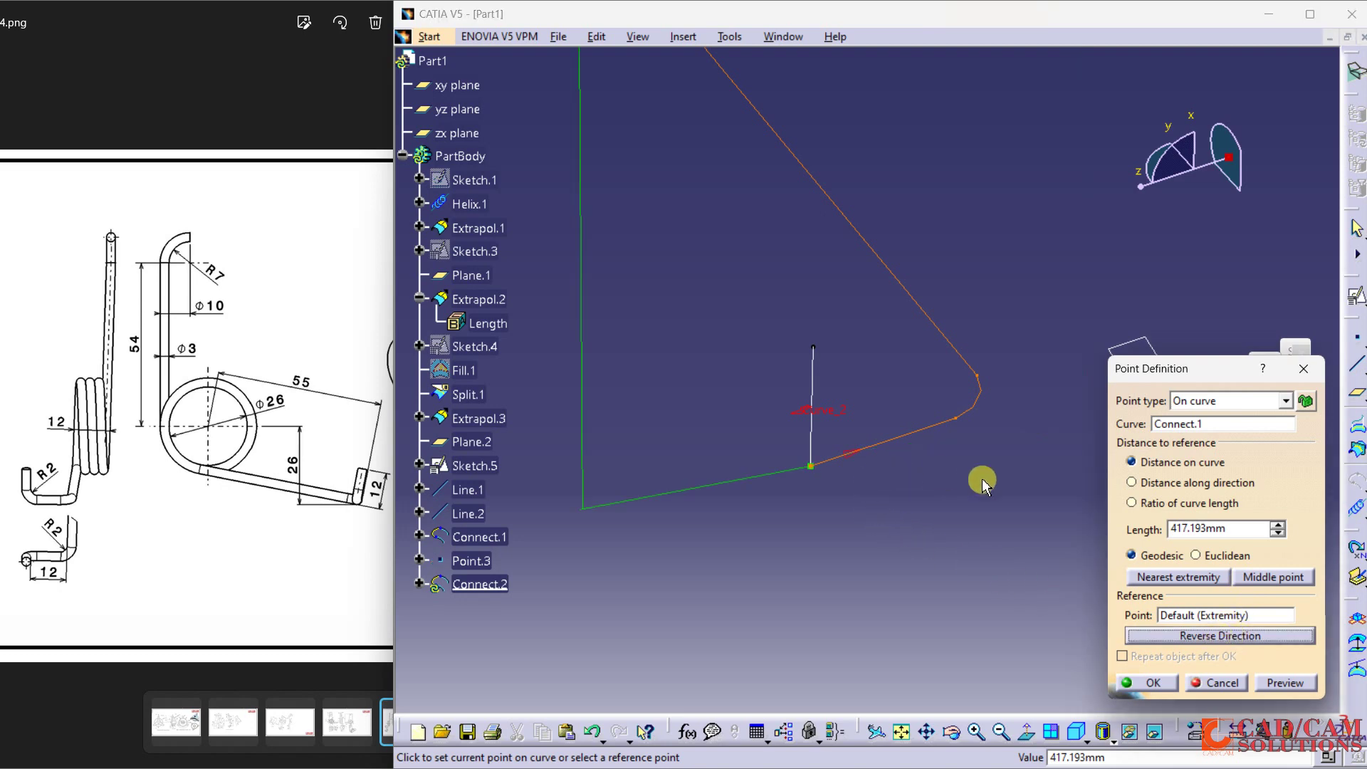
{"action": "left_click_drag", "start_coordinate": [1250, 531], "coordinate": [1113, 536]}
{"action": "type", "text": "3.5"}
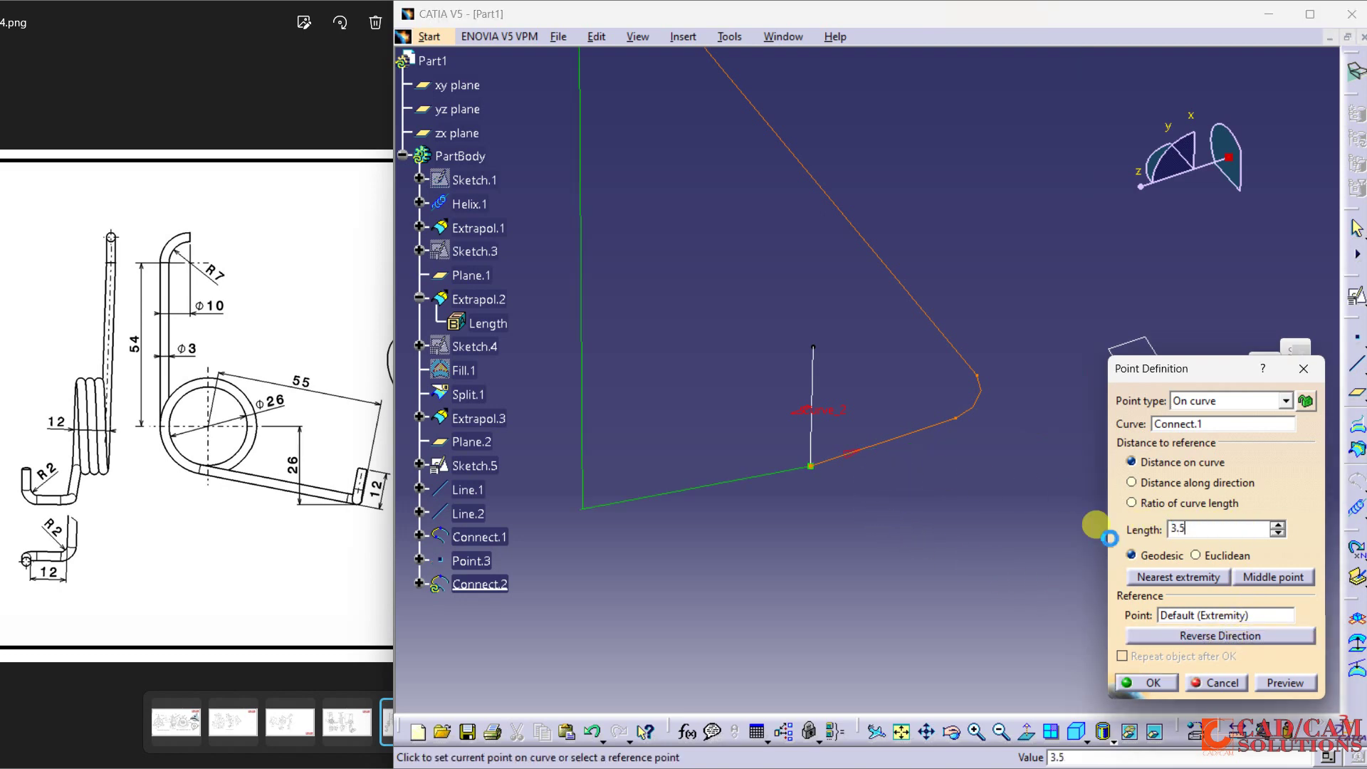
{"action": "key", "text": "Return"}
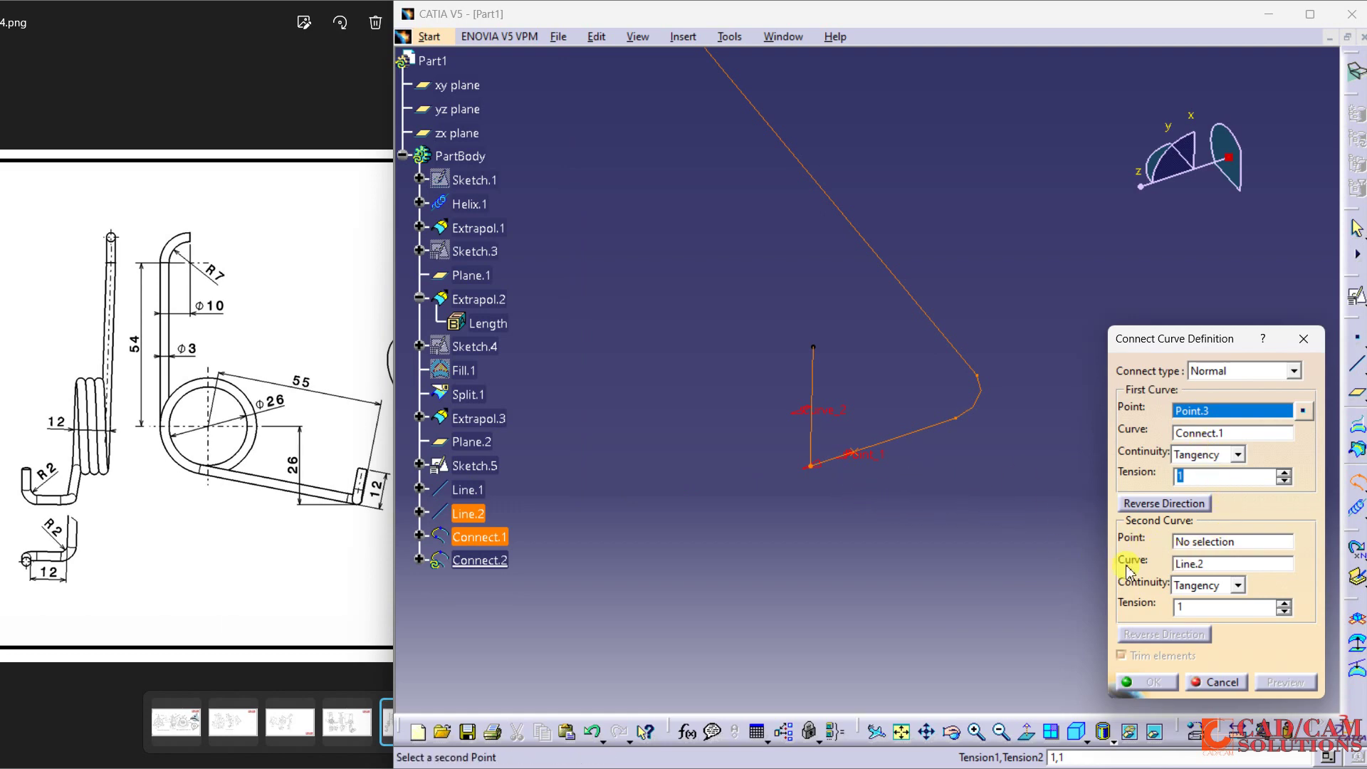
Create the second curve's connection point on the 10.5 mm line, 3.5 mm from the shared corner, and finish the trimmed connect curve
{"action": "left_click", "coordinate": [1221, 542]}
{"action": "right_click", "coordinate": [1216, 543]}
{"action": "left_click", "coordinate": [1243, 550]}
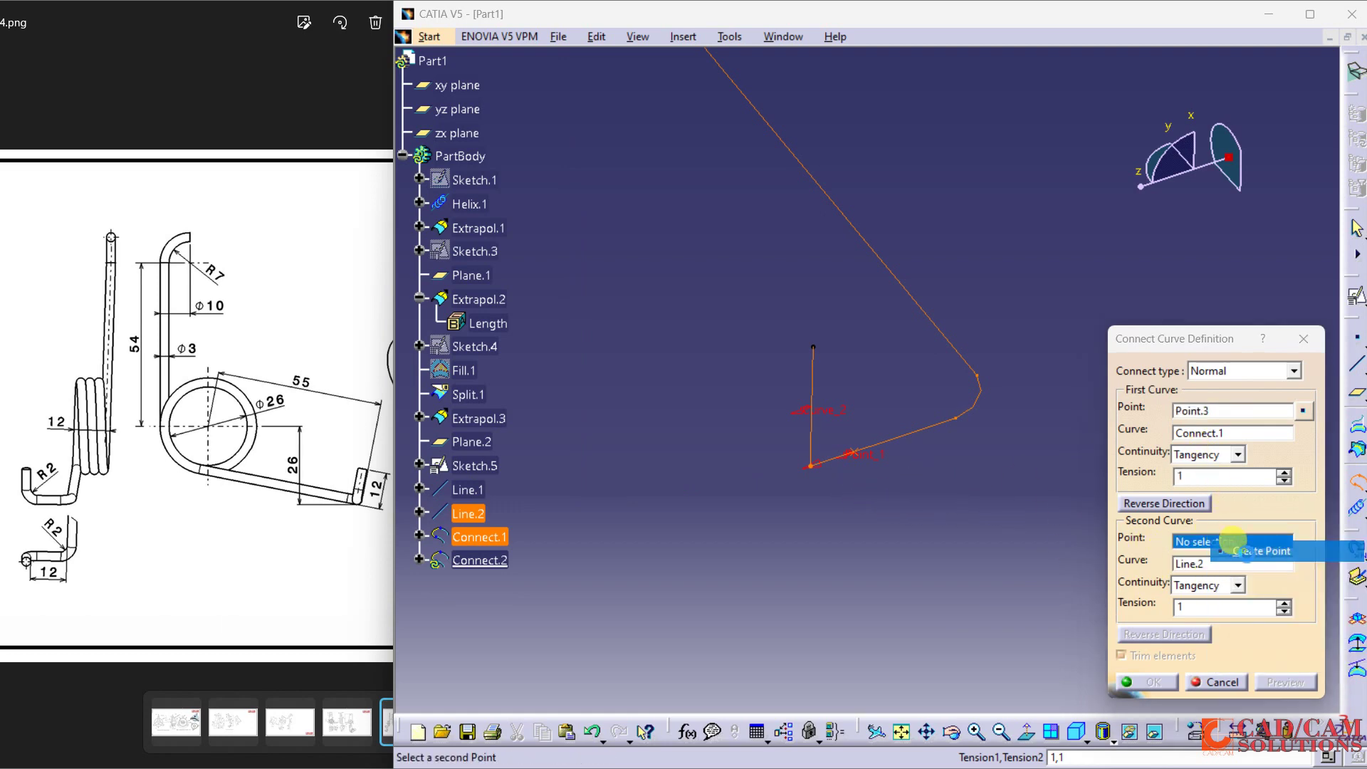
{"action": "left_click", "coordinate": [806, 423]}
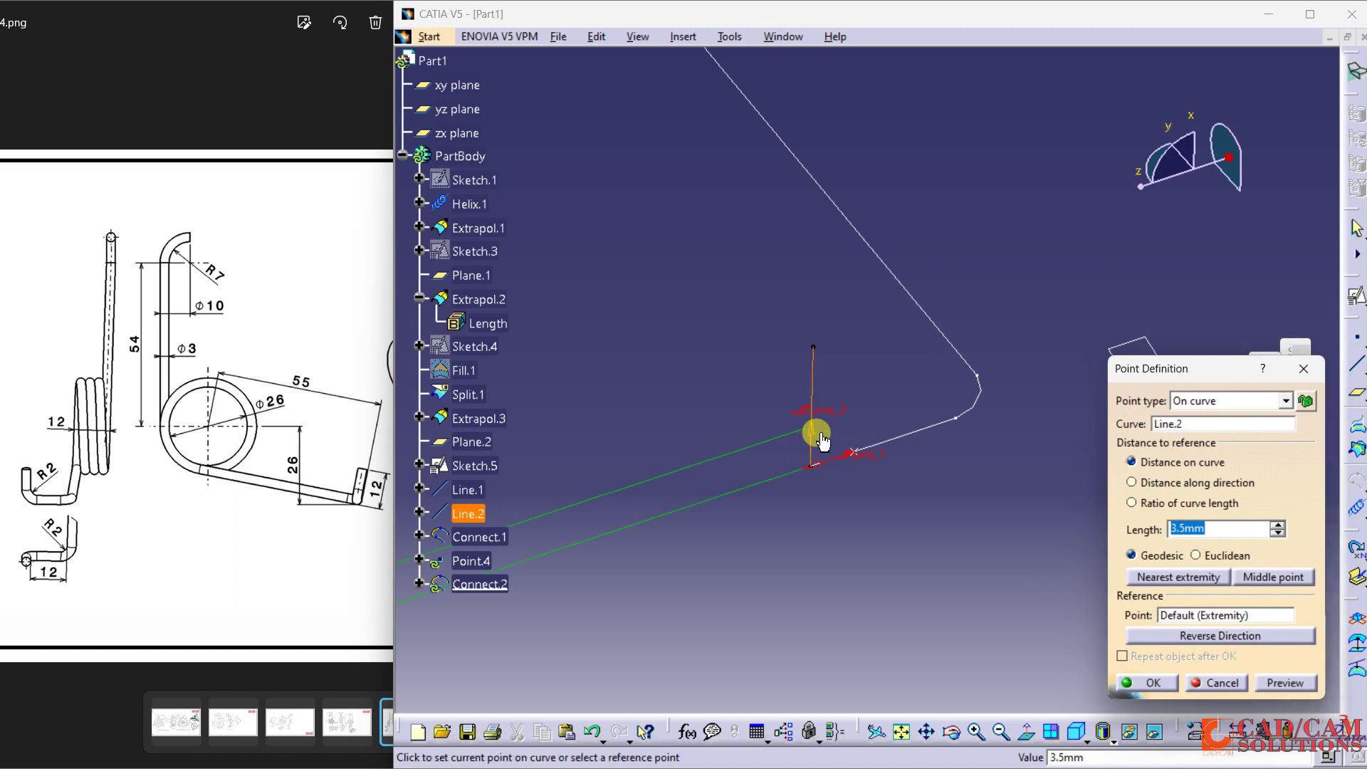
{"action": "left_click", "coordinate": [826, 399]}
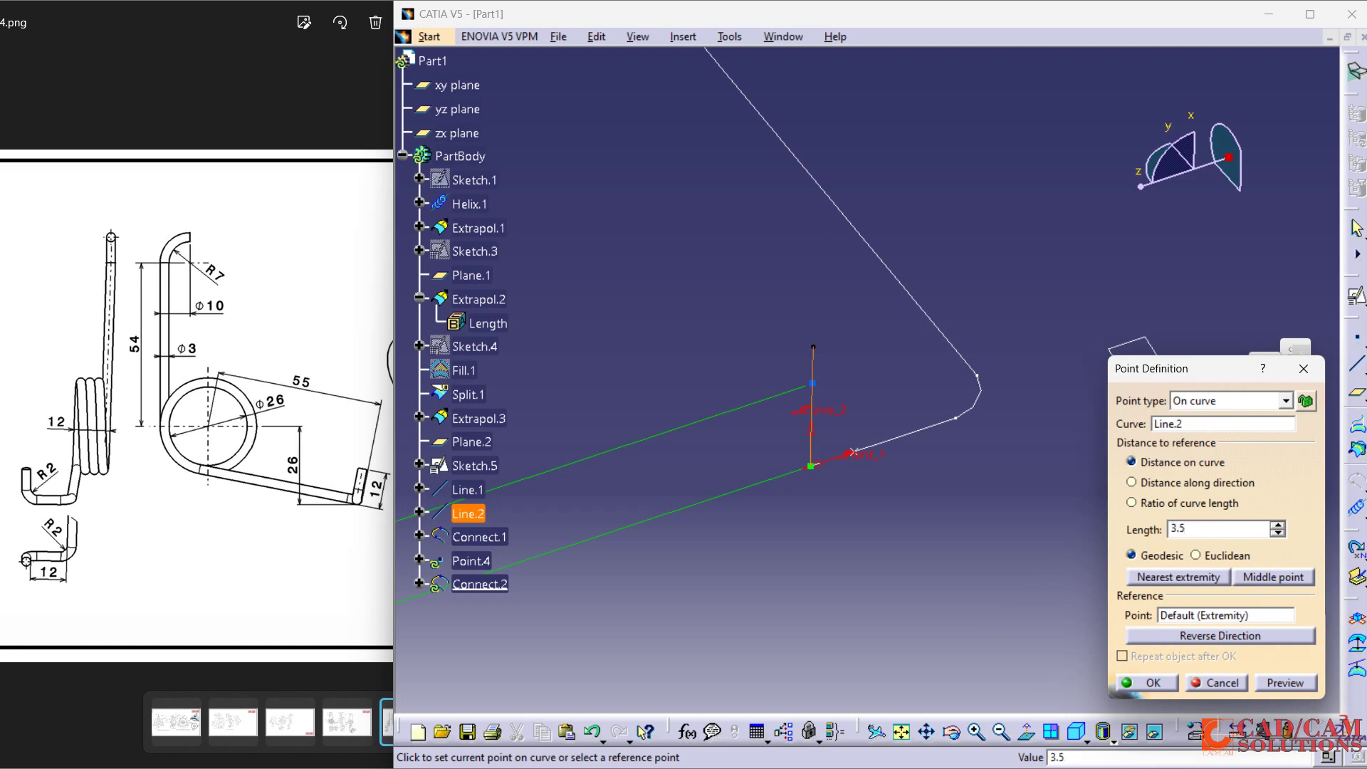
{"action": "left_click", "coordinate": [1217, 528]}
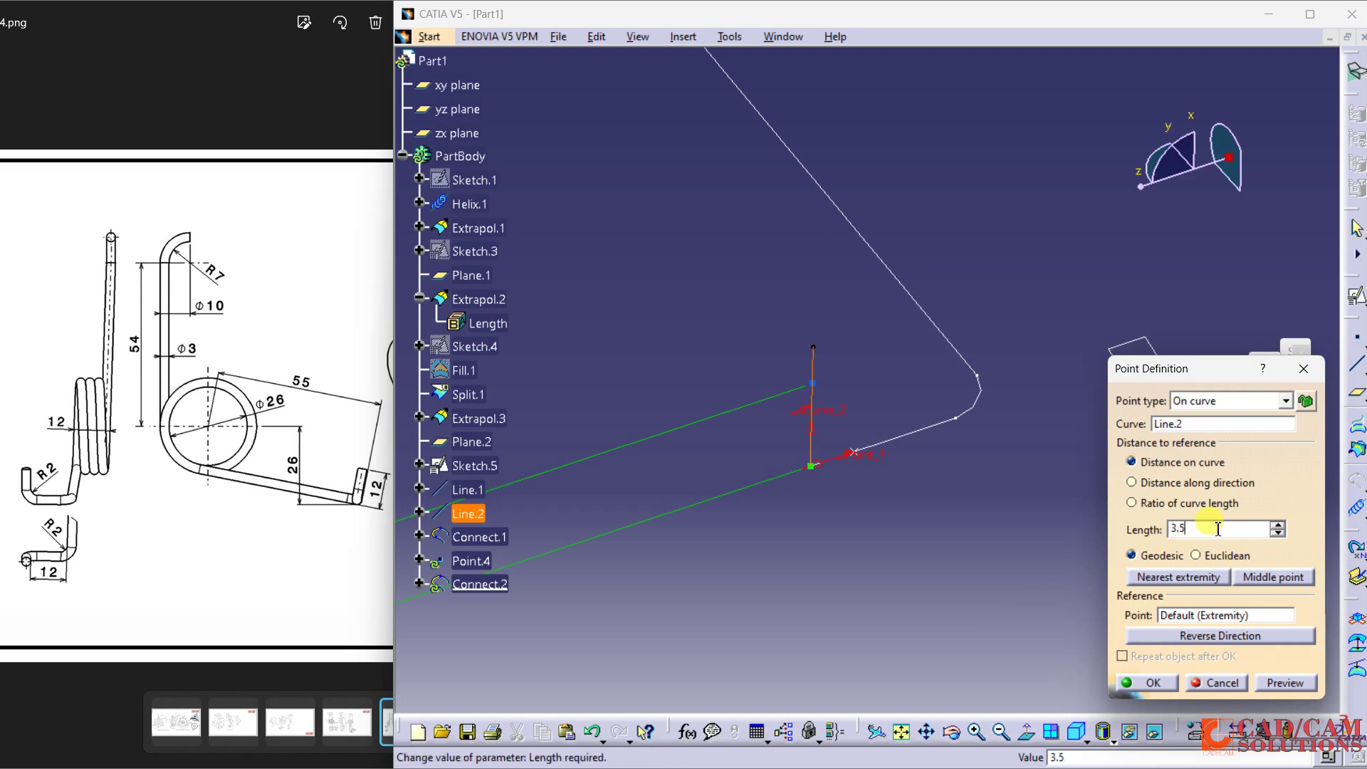
{"action": "left_click", "coordinate": [1222, 425]}
{"action": "left_click", "coordinate": [1152, 685]}
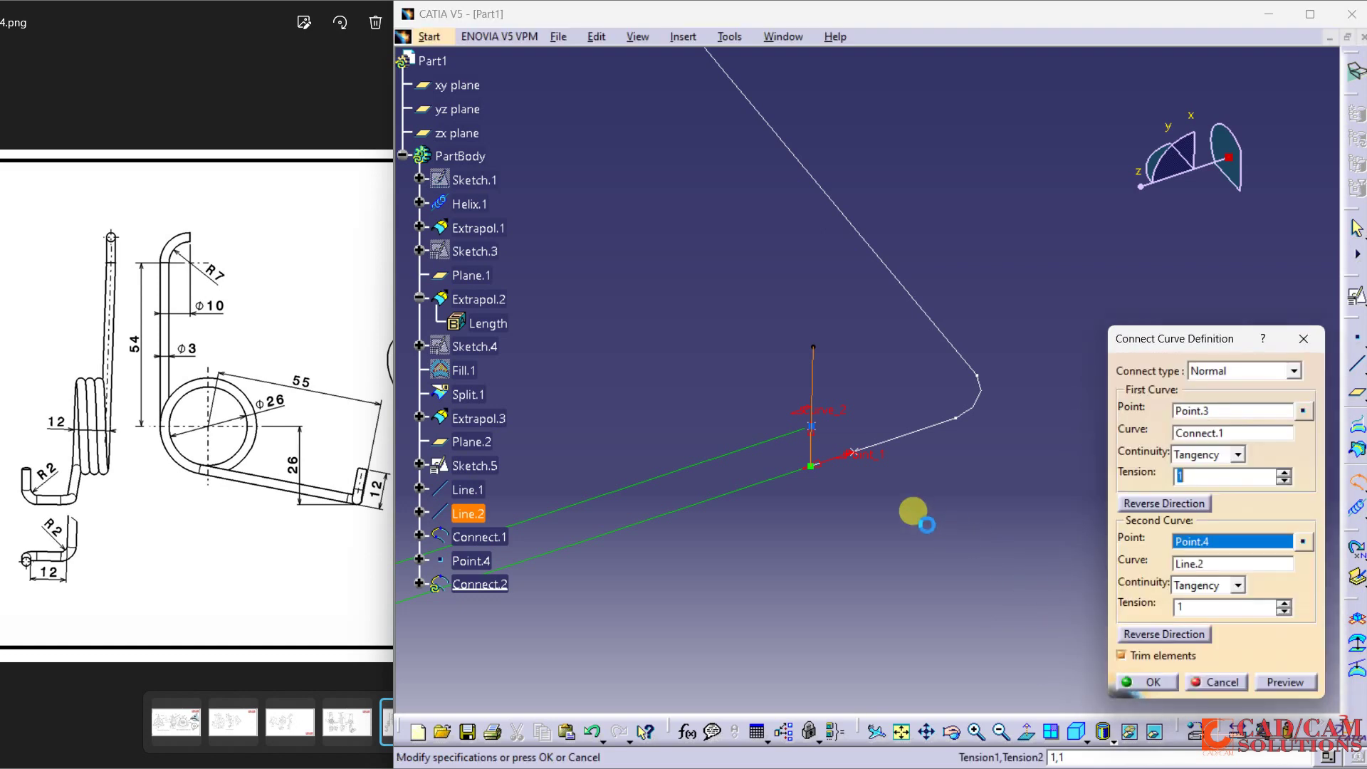
{"action": "left_click", "coordinate": [1154, 688]}
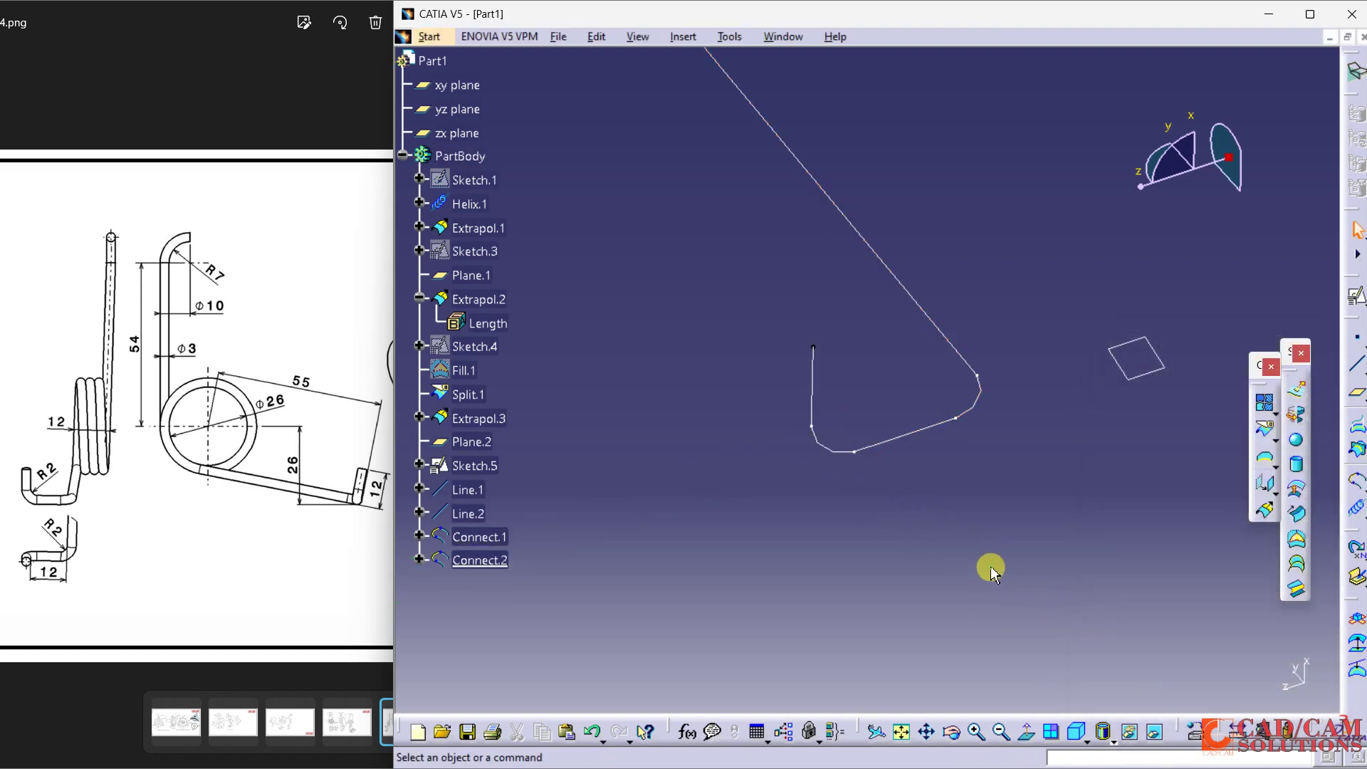
Join the R7 end-bend sketch with the trimmed spring curve into one continuous curve
{"action": "middle_click_drag", "start_coordinate": [992, 567], "coordinate": [797, 342]}
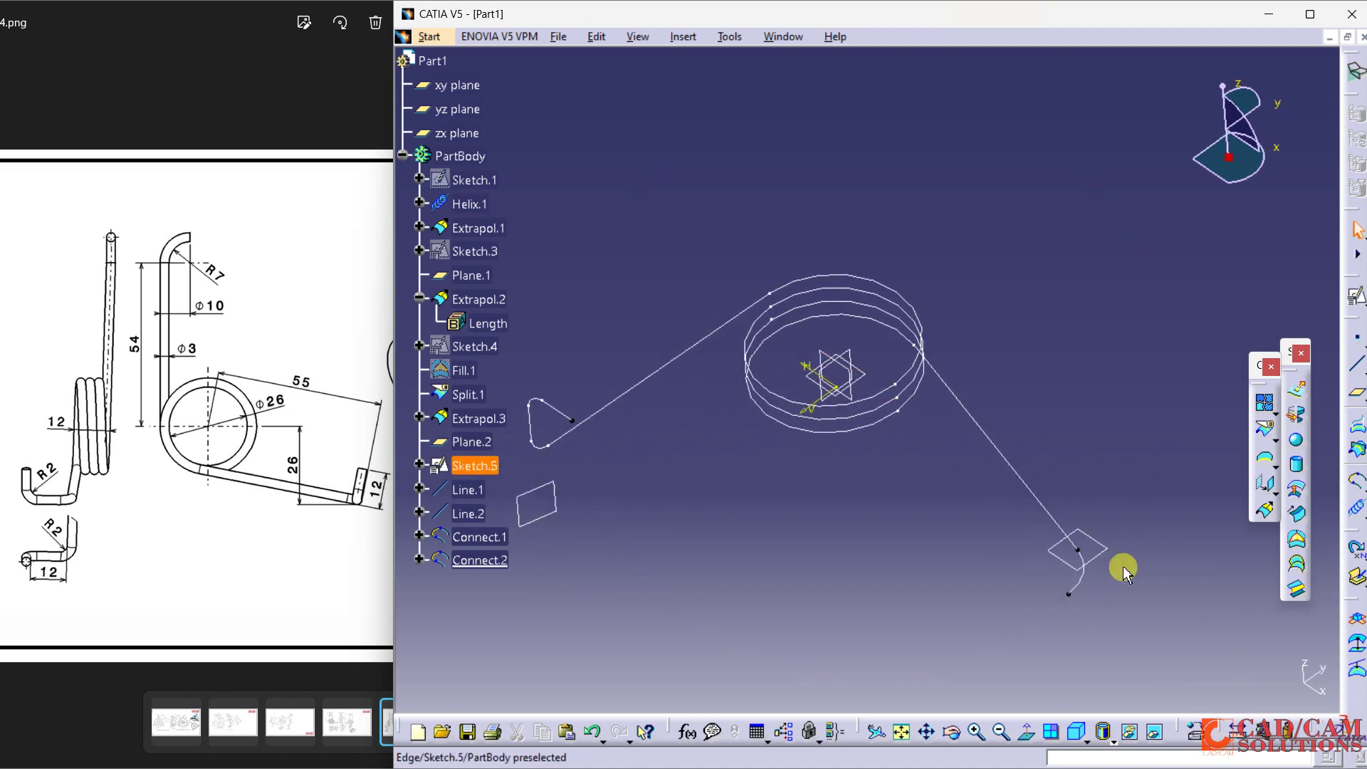
{"action": "left_click", "coordinate": [1265, 405]}
{"action": "middle_click_drag", "start_coordinate": [878, 524], "coordinate": [750, 292]}
{"action": "left_click", "coordinate": [955, 362]}
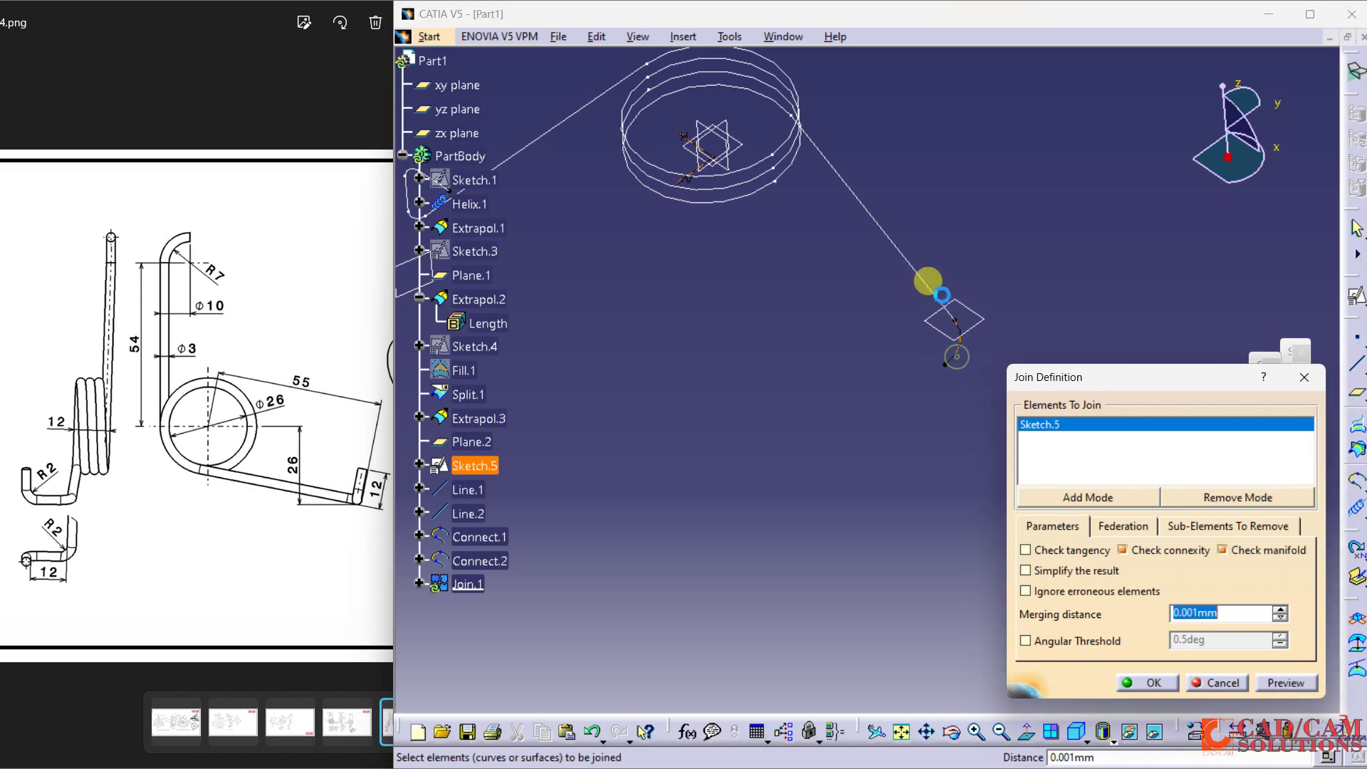
{"action": "left_click", "coordinate": [919, 278]}
{"action": "left_click", "coordinate": [1153, 683]}
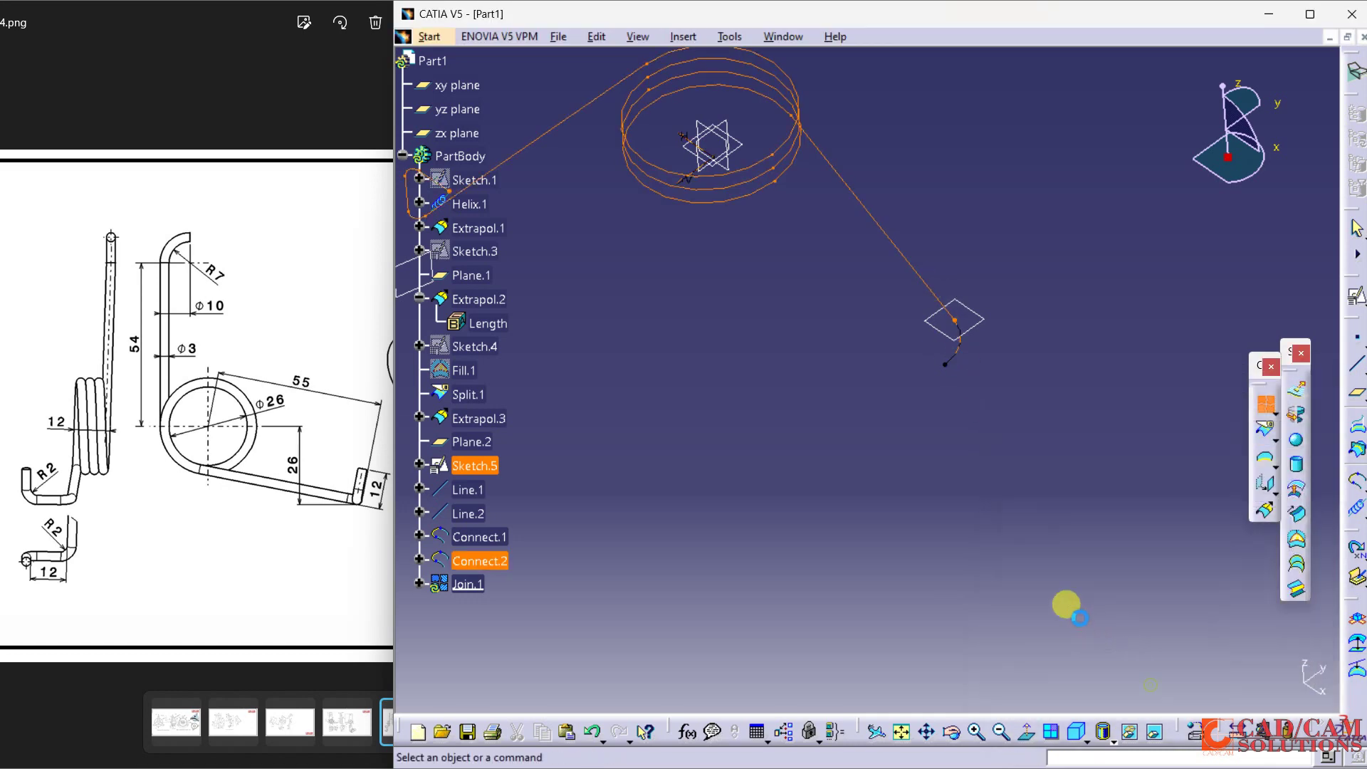
Switch to the Part Design workbench and maximize the modeling window
{"action": "middle_click_drag", "start_coordinate": [852, 399], "coordinate": [1032, 527]}
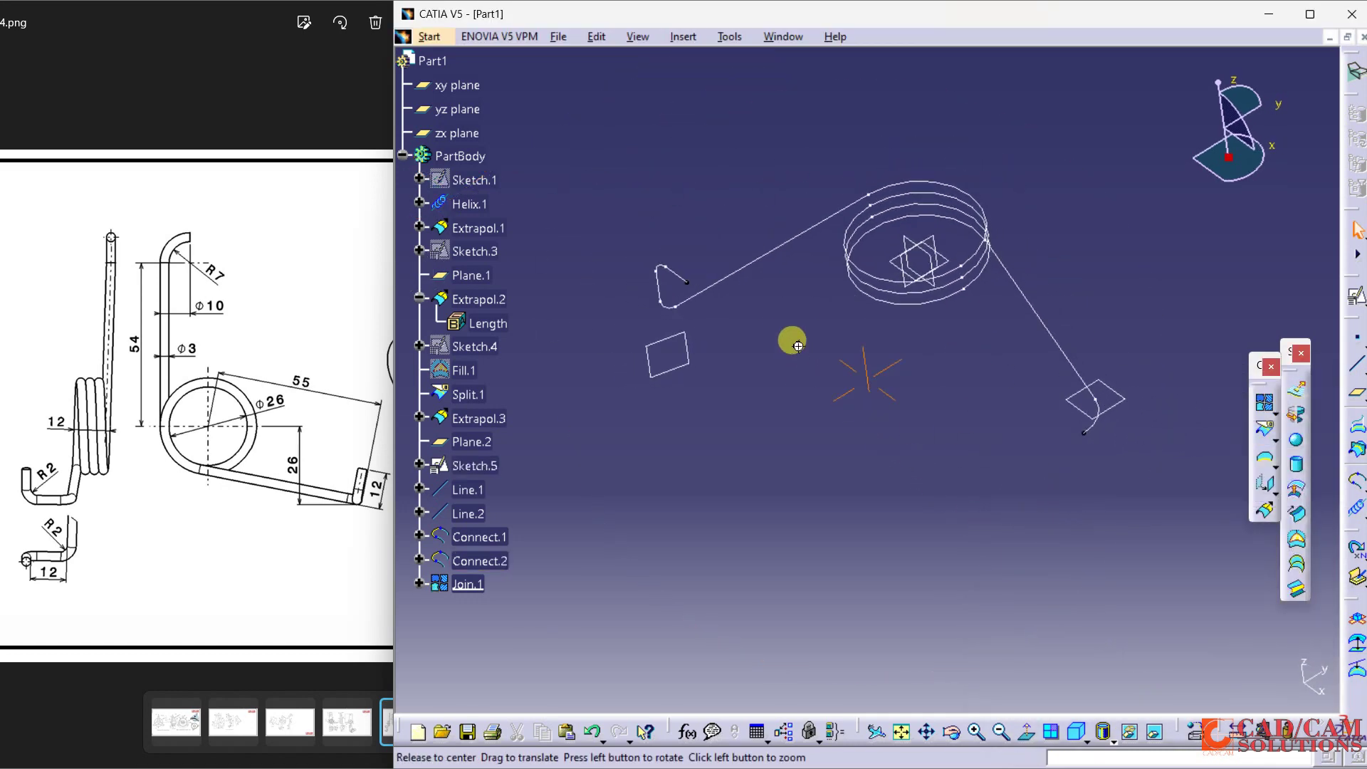
{"action": "middle_click_drag", "start_coordinate": [795, 344], "coordinate": [785, 415]}
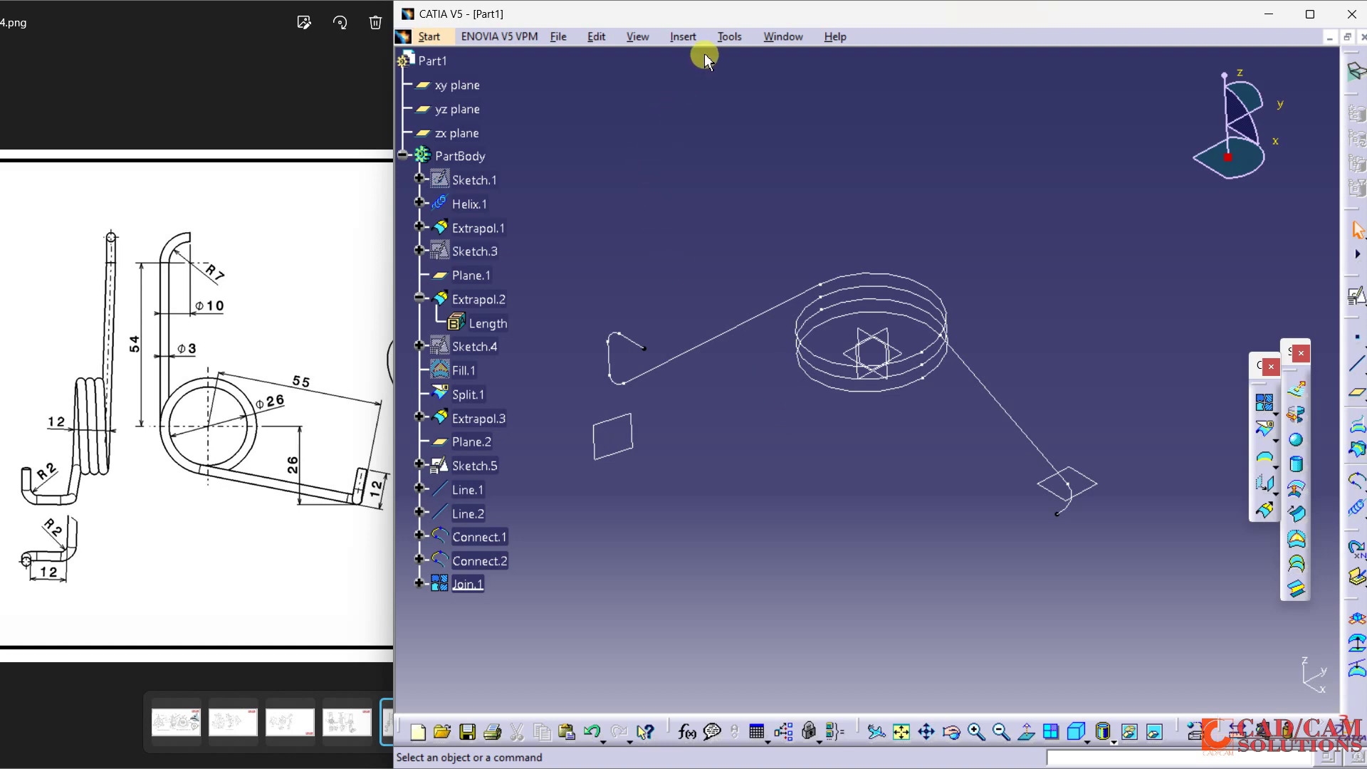
{"action": "left_click", "coordinate": [435, 37]}
{"action": "mouse_move", "coordinate": [481, 80]}
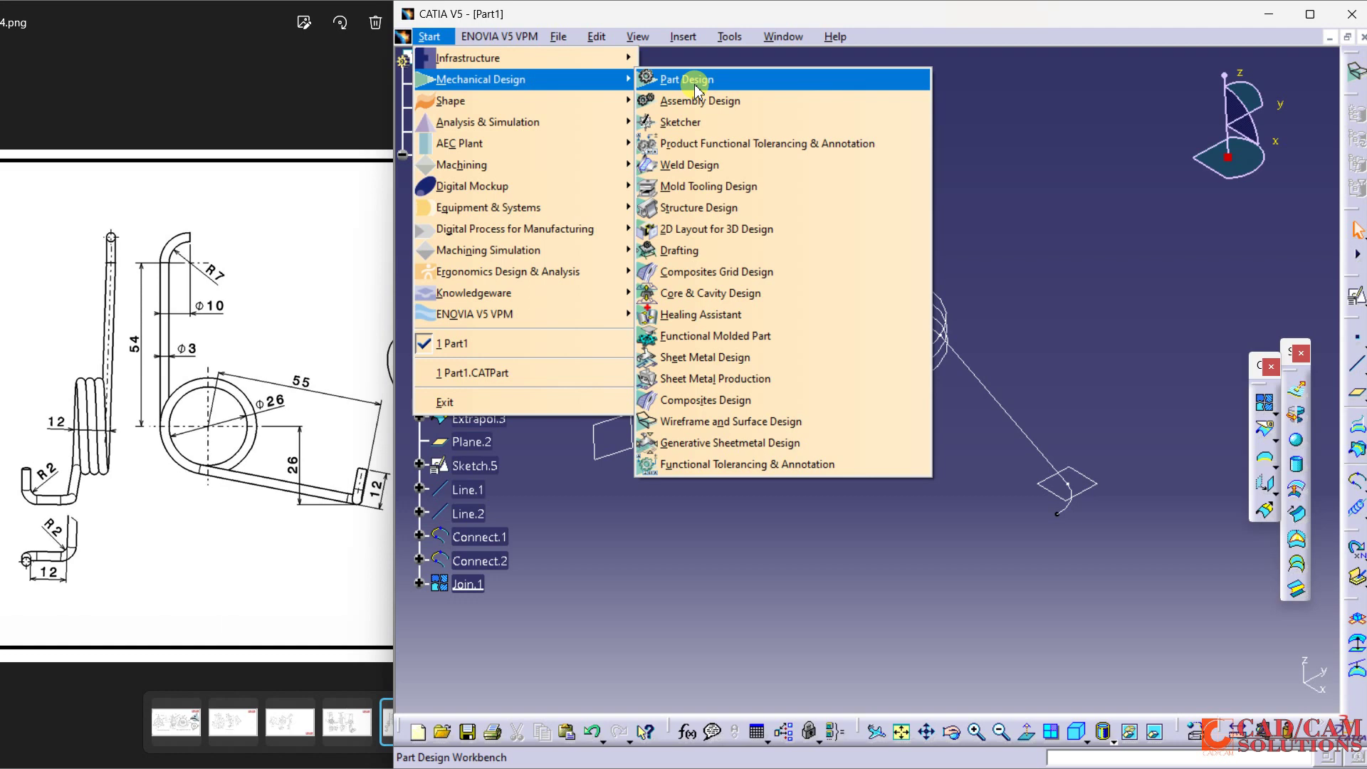
{"action": "left_click", "coordinate": [695, 84]}
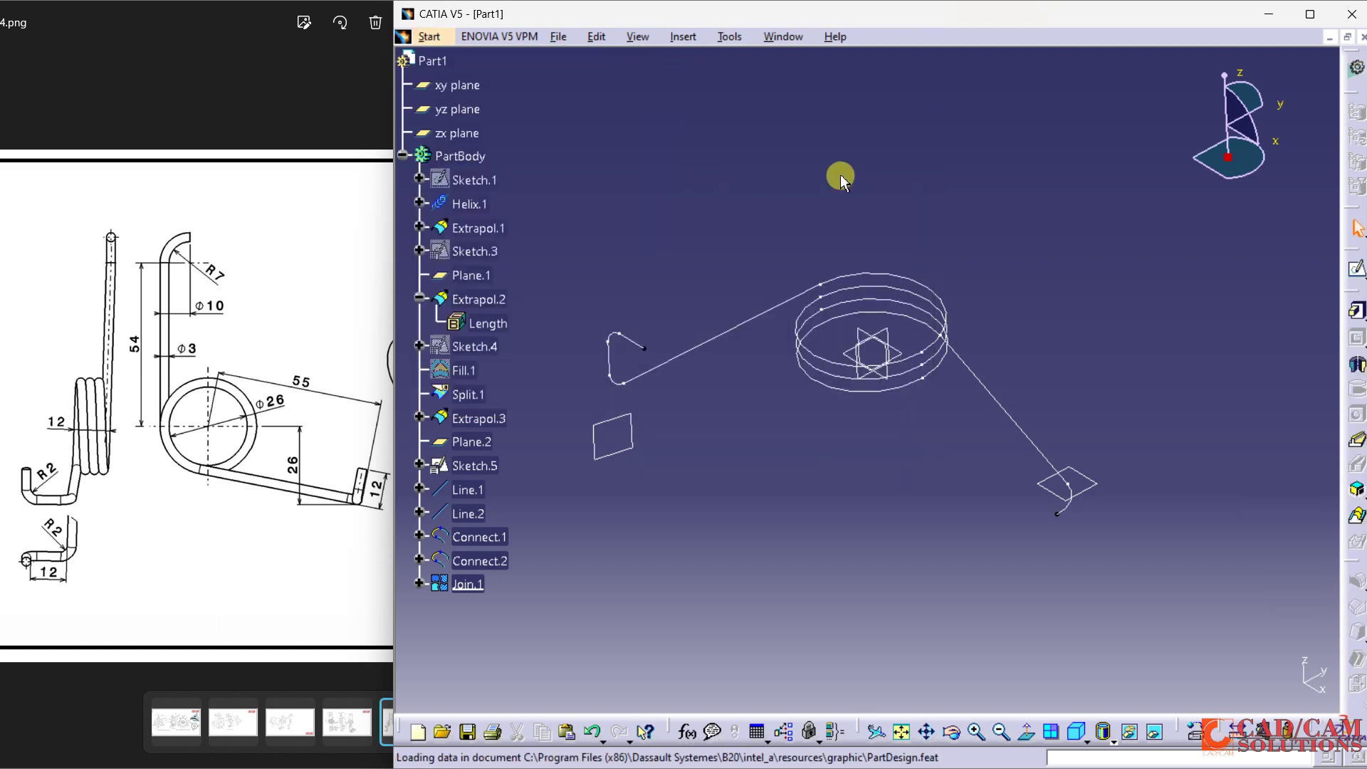
{"action": "left_click", "coordinate": [1310, 14]}
{"action": "mouse_move", "coordinate": [602, 440]}
{"action": "middle_mouse_down"}
{"action": "mouse_move", "coordinate": [698, 601]}
{"action": "mouse_move", "coordinate": [648, 539]}
{"action": "mouse_move", "coordinate": [531, 472]}
{"action": "mouse_move", "coordinate": [626, 478]}
{"action": "mouse_move", "coordinate": [626, 432]}
{"action": "middle_mouse_up"}
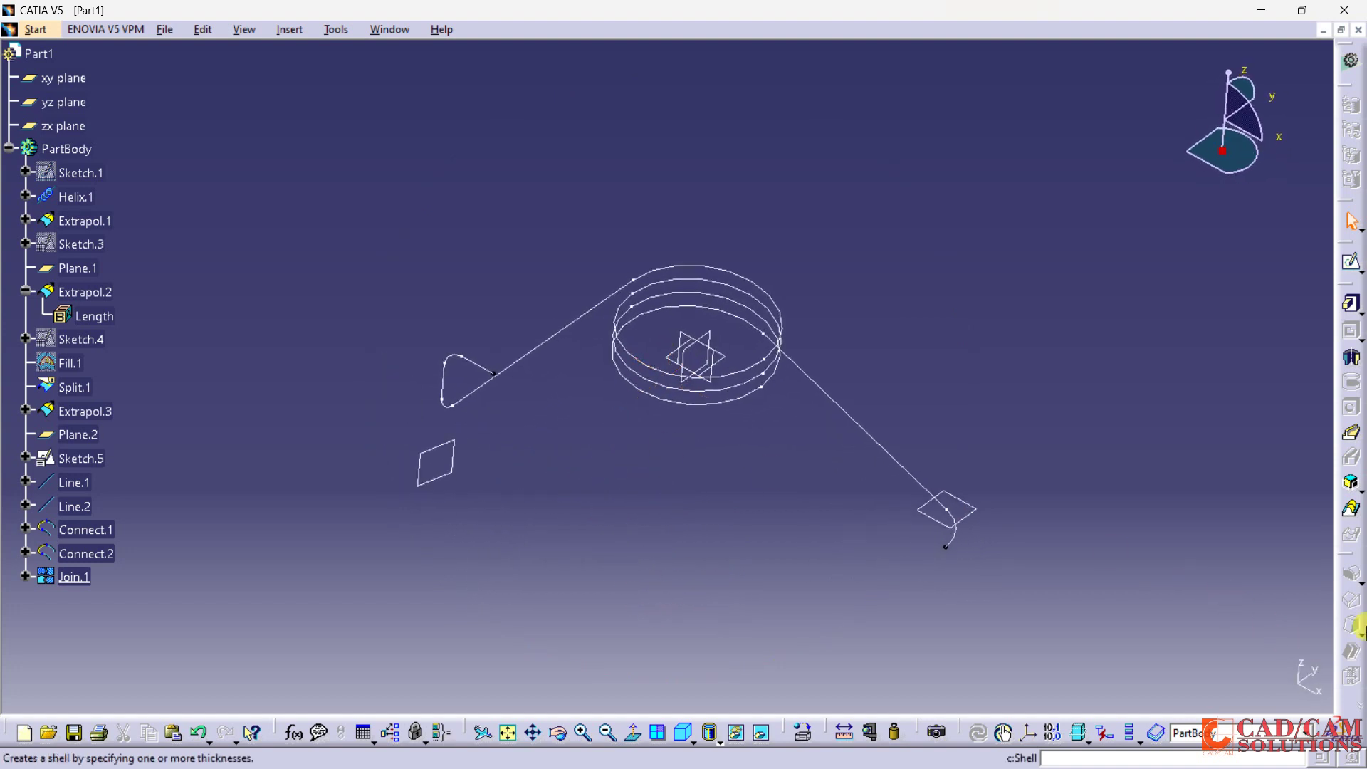
Undock the dress-up, surface-based, transformation, constraint and reference-element toolsets onto the workspace
{"action": "left_click_drag", "start_coordinate": [1351, 556], "coordinate": [1284, 417]}
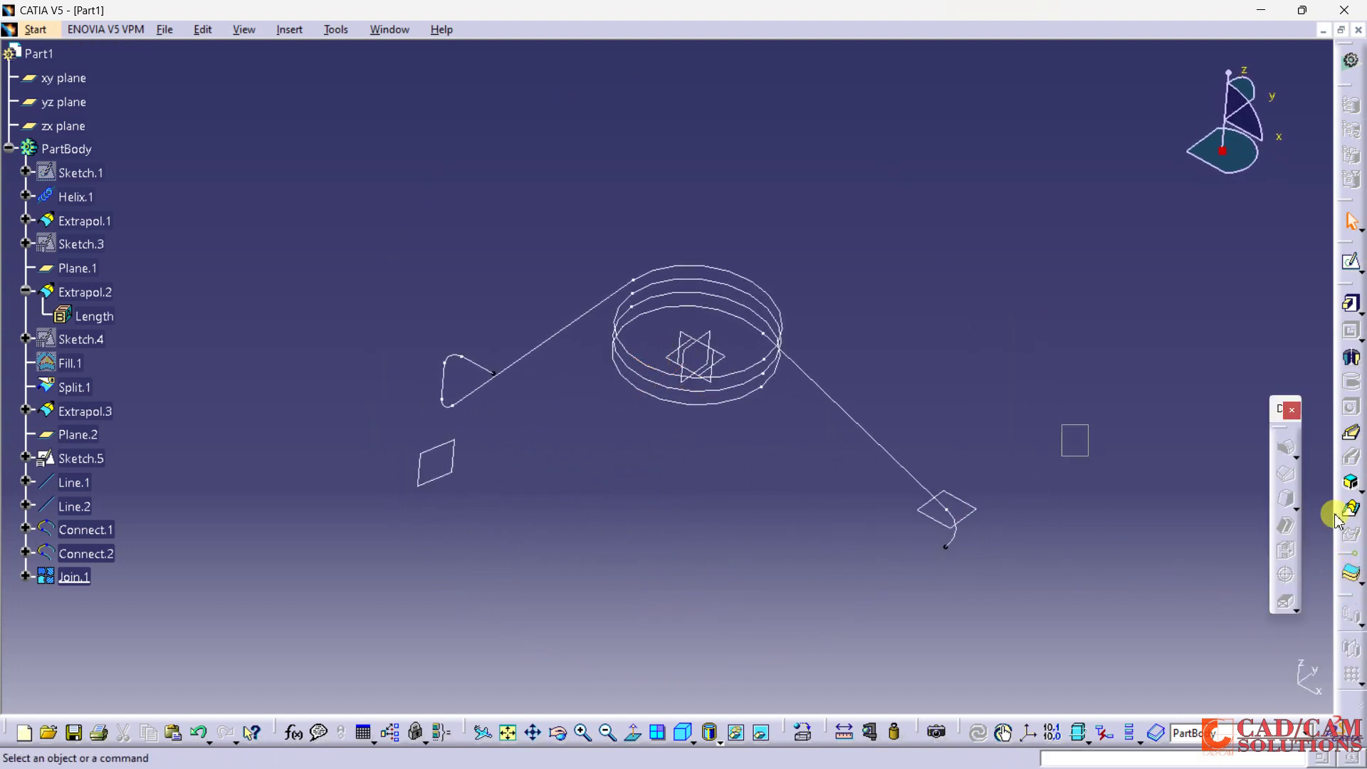
{"action": "left_click_drag", "start_coordinate": [1335, 514], "coordinate": [1262, 417]}
{"action": "left_click_drag", "start_coordinate": [1348, 554], "coordinate": [1258, 466]}
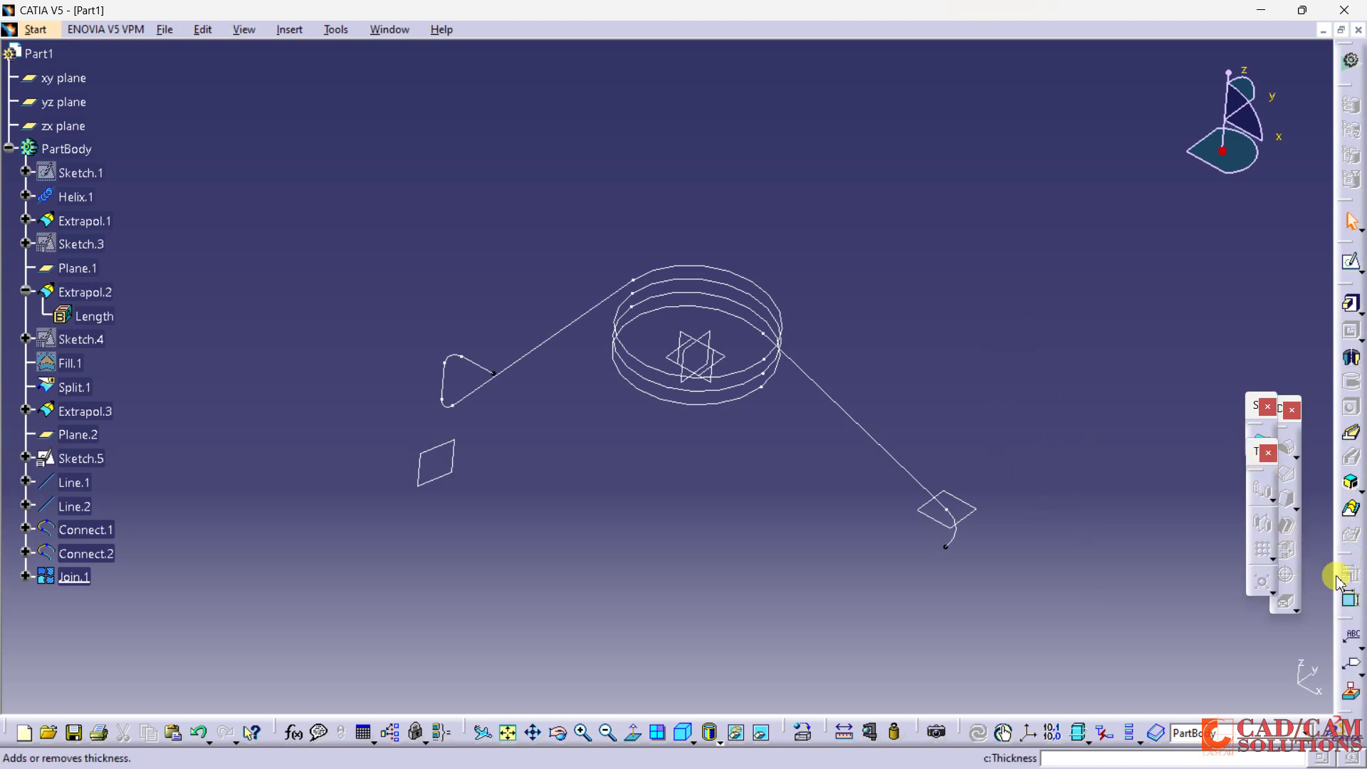
{"action": "left_click_drag", "start_coordinate": [1339, 581], "coordinate": [1262, 486]}
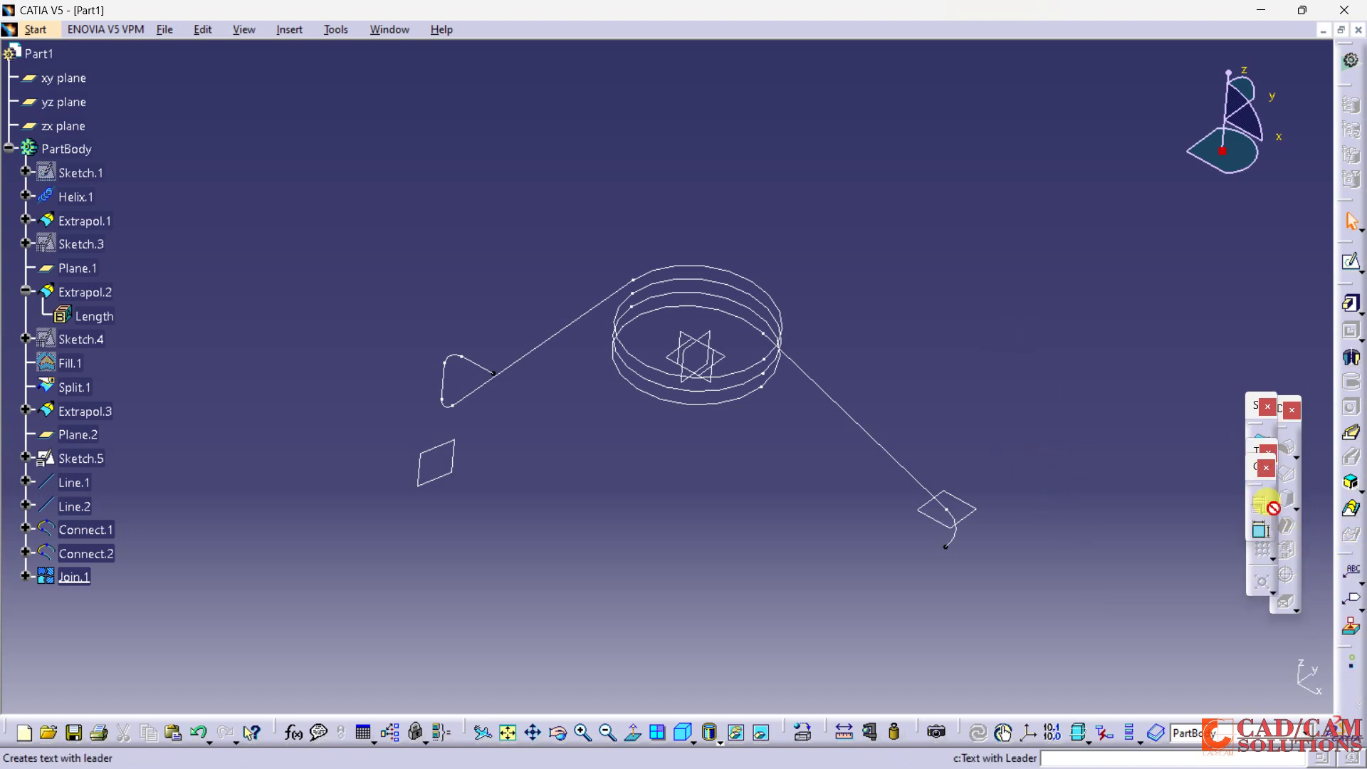
{"action": "left_click", "coordinate": [1165, 322]}
{"action": "left_click_drag", "start_coordinate": [1346, 652], "coordinate": [1215, 427]}
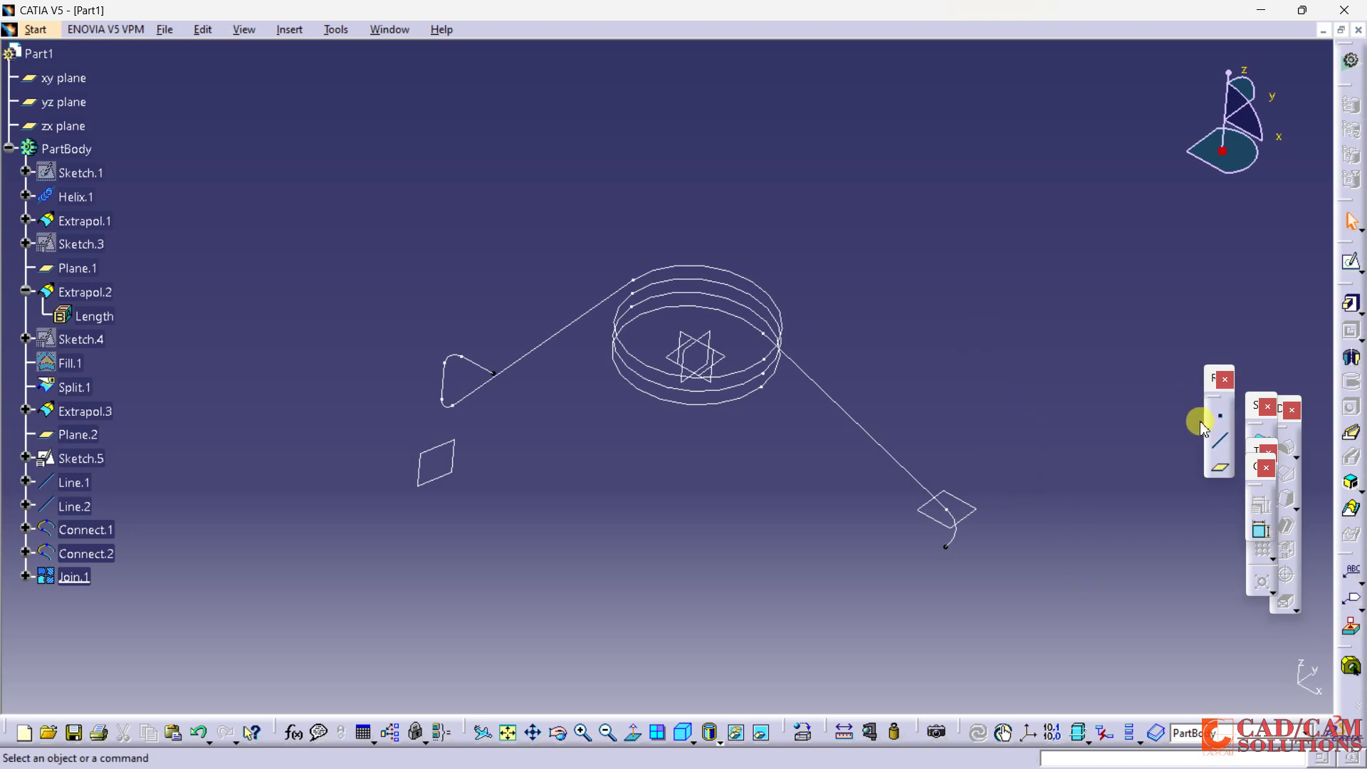
Create a plane normal to the joined curve at the free end of the 55 mm leg's hook
{"action": "left_click", "coordinate": [1222, 469]}
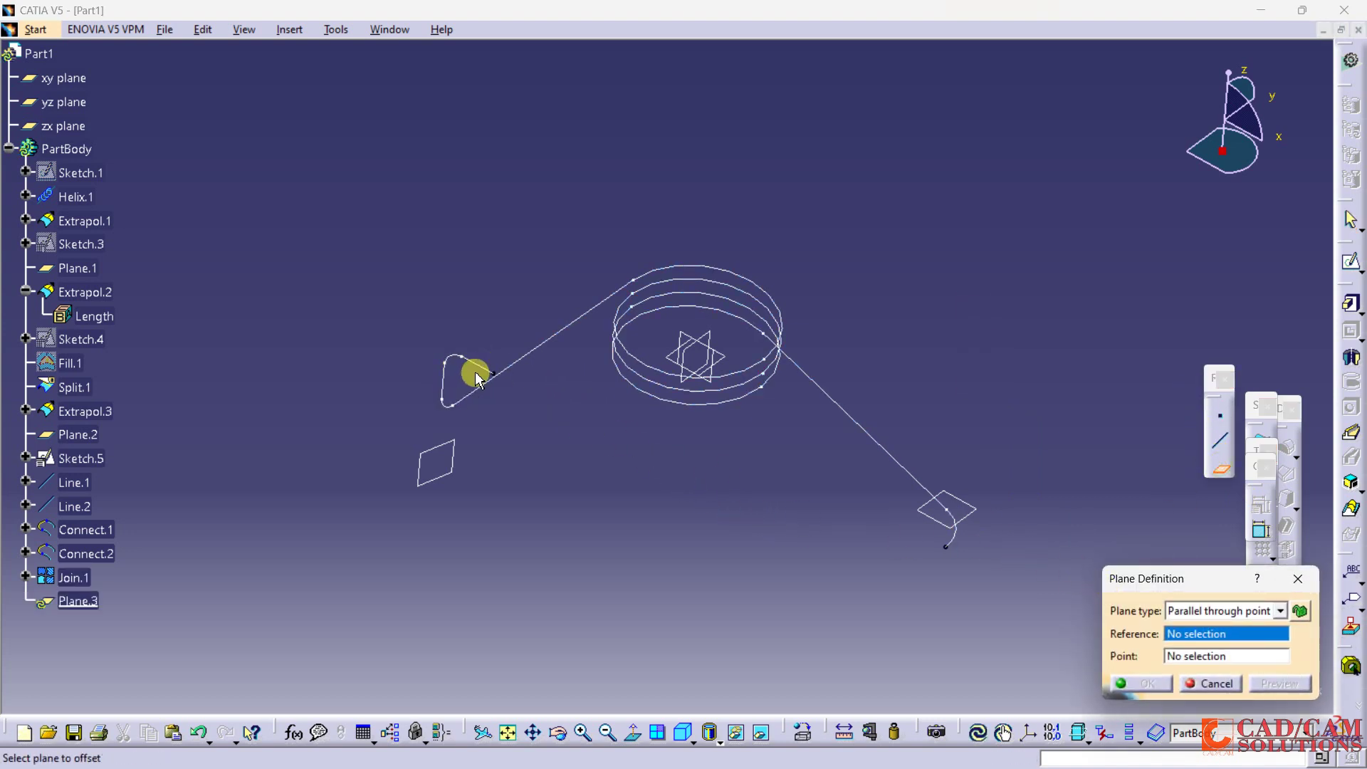
{"action": "left_click", "coordinate": [478, 371]}
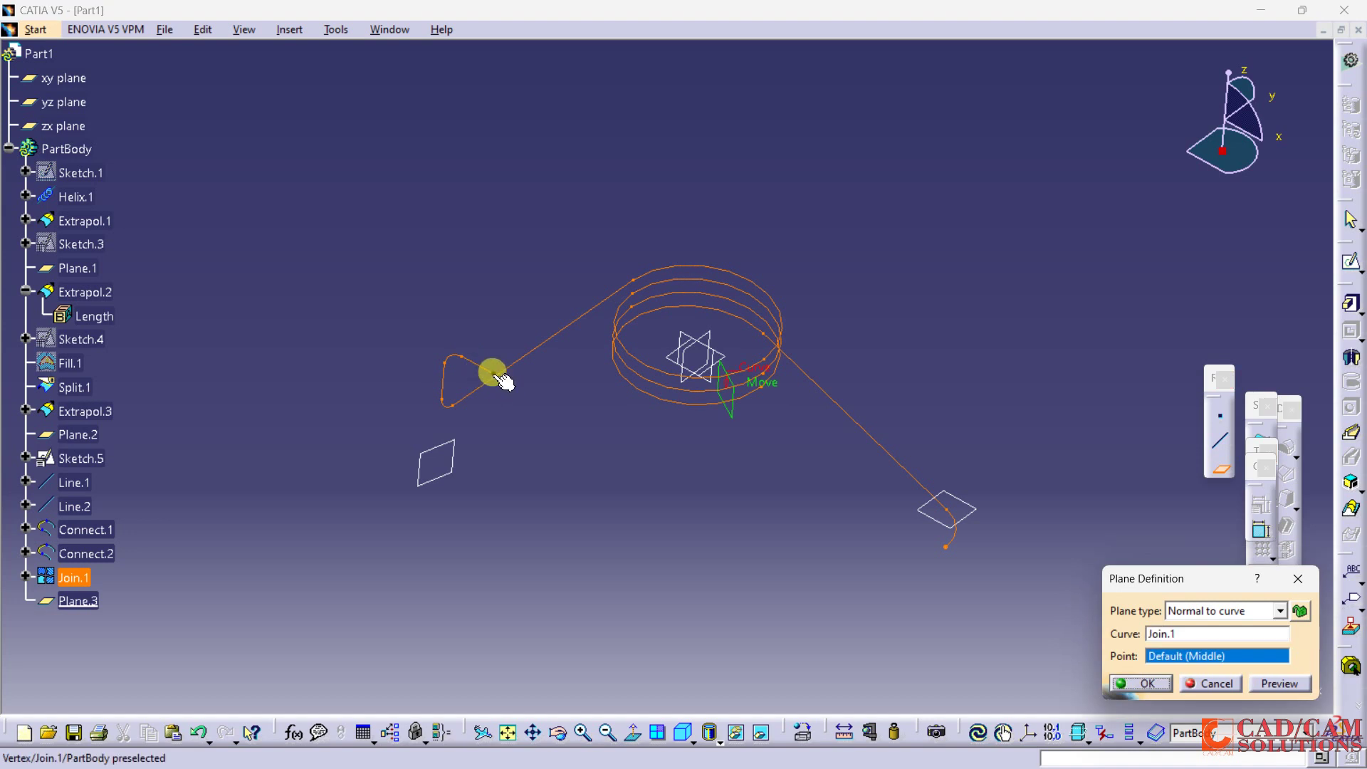
{"action": "left_click", "coordinate": [492, 372]}
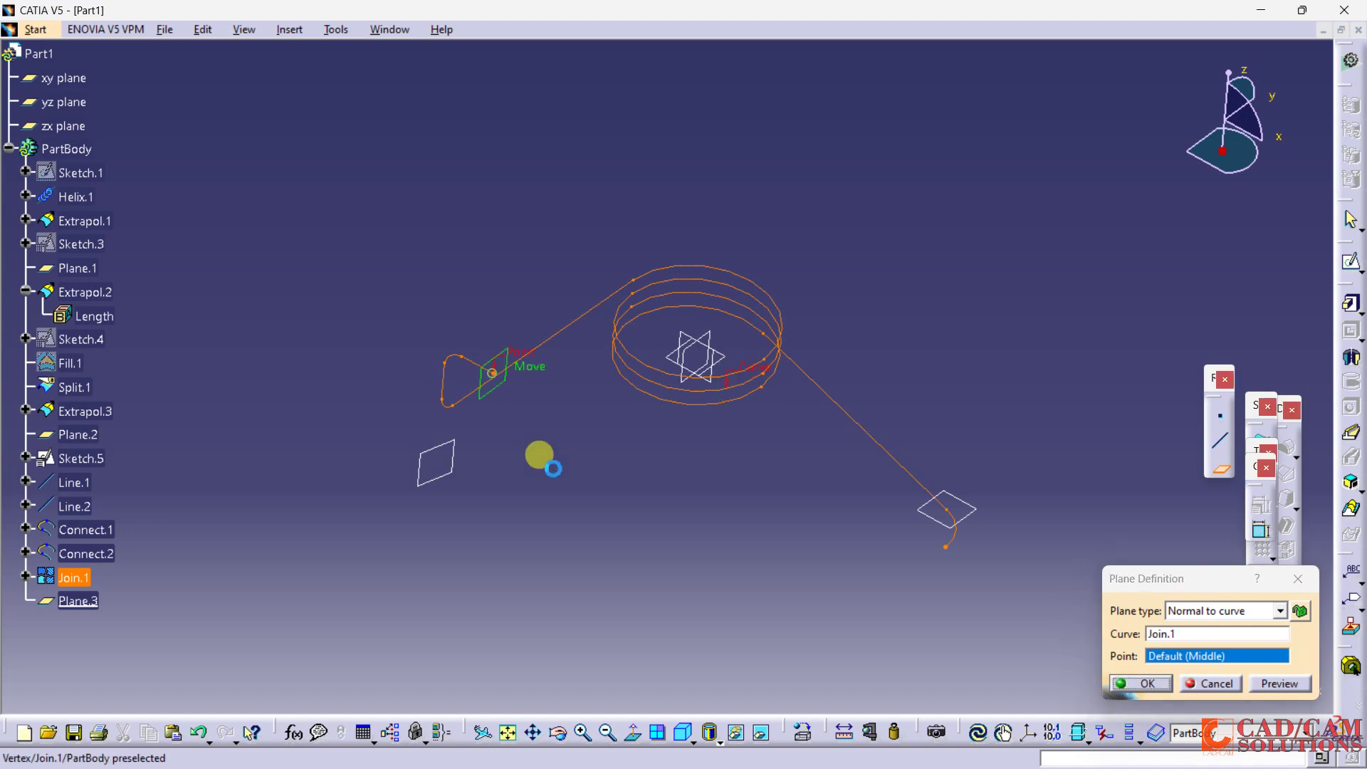
{"action": "left_click", "coordinate": [1148, 683]}
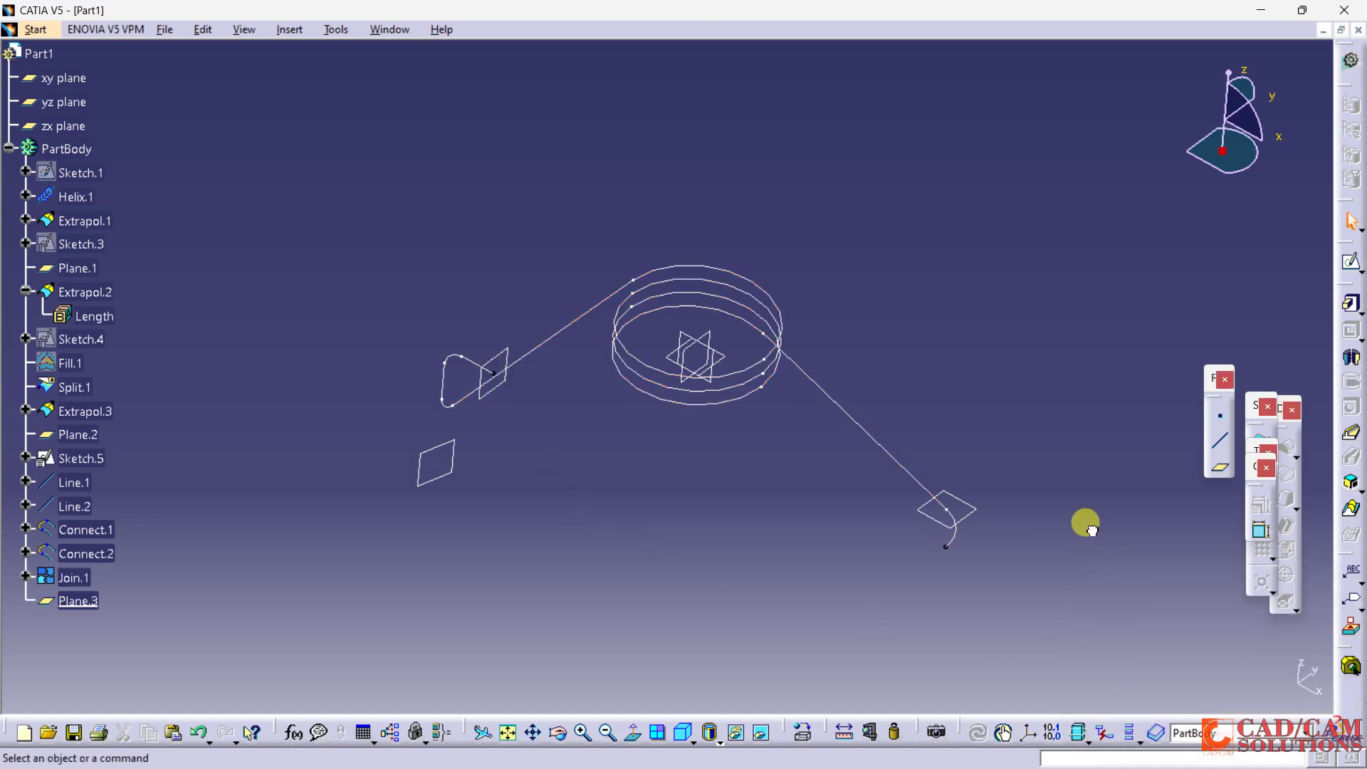
Switch to the Wireframe and Surface Design workbench
{"action": "left_click", "coordinate": [35, 29]}
{"action": "left_click", "coordinate": [98, 72]}
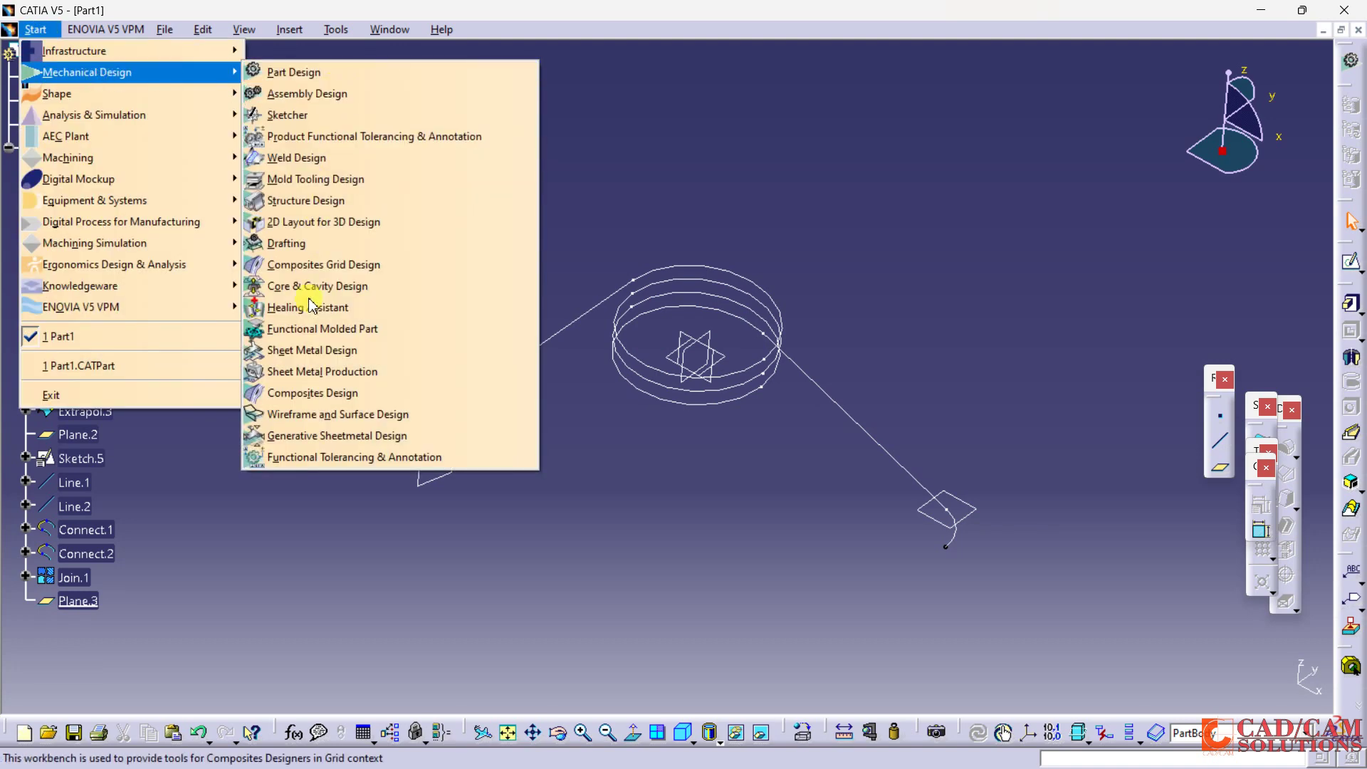
{"action": "left_click", "coordinate": [327, 415]}
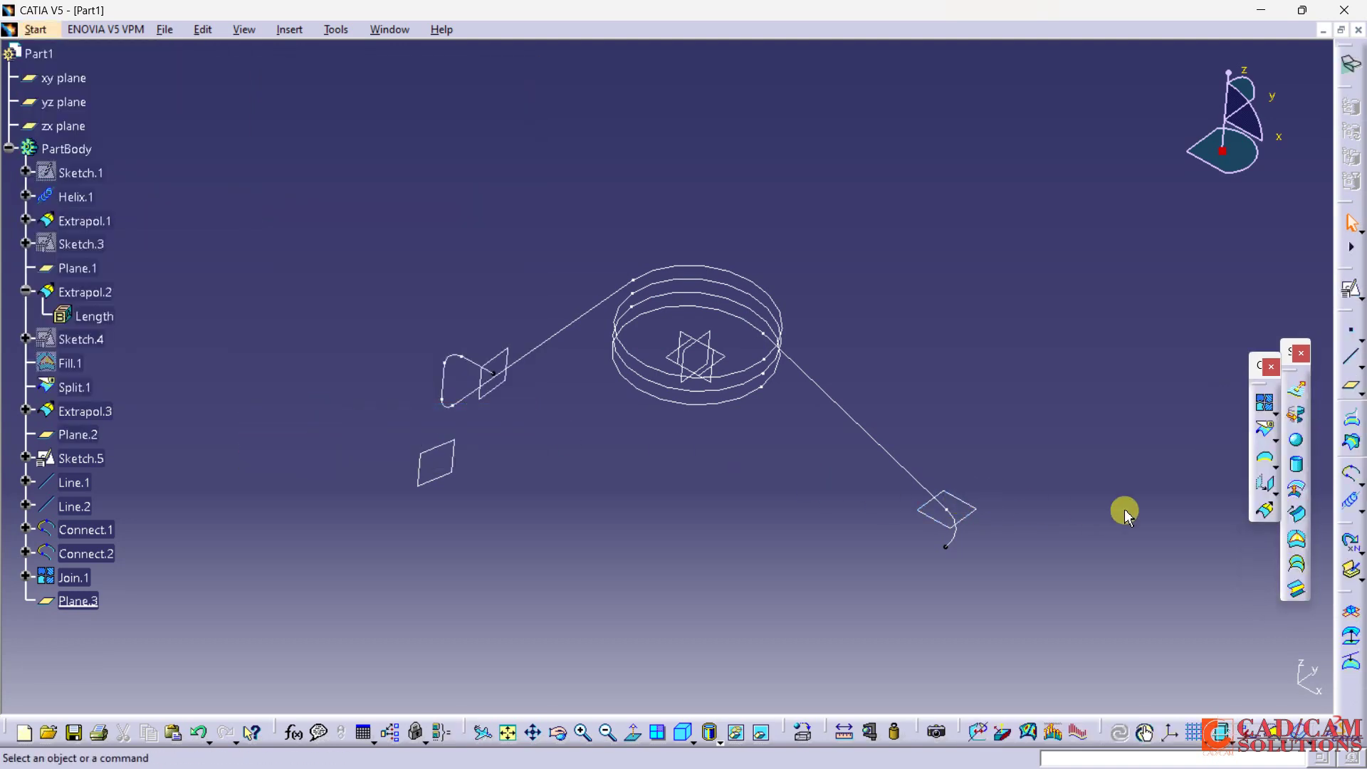
Create a 1.5 mm radius circular arc centred on the hook's free end, supported on the plane normal to the curve
{"action": "left_click", "coordinate": [1361, 486]}
{"action": "left_click", "coordinate": [1303, 498]}
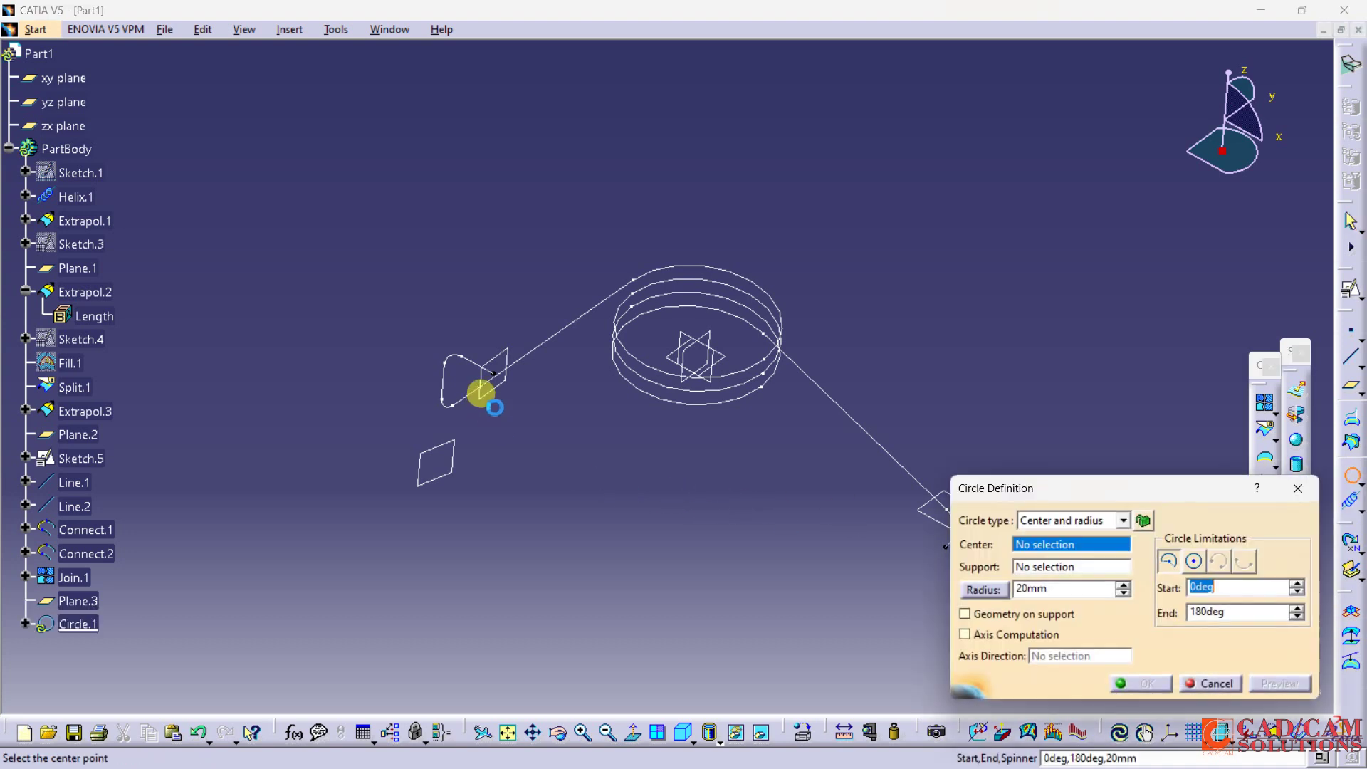
{"action": "left_click", "coordinate": [494, 374]}
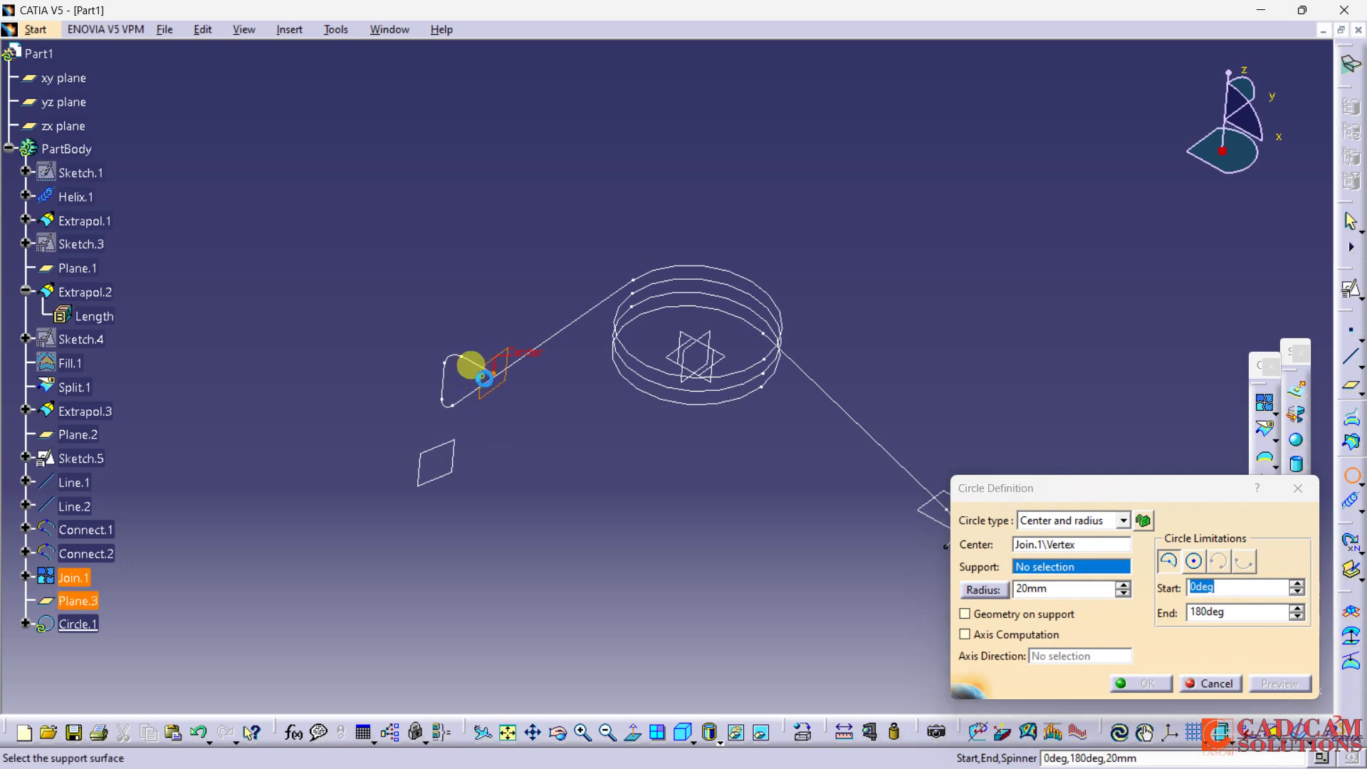
{"action": "left_click", "coordinate": [473, 366]}
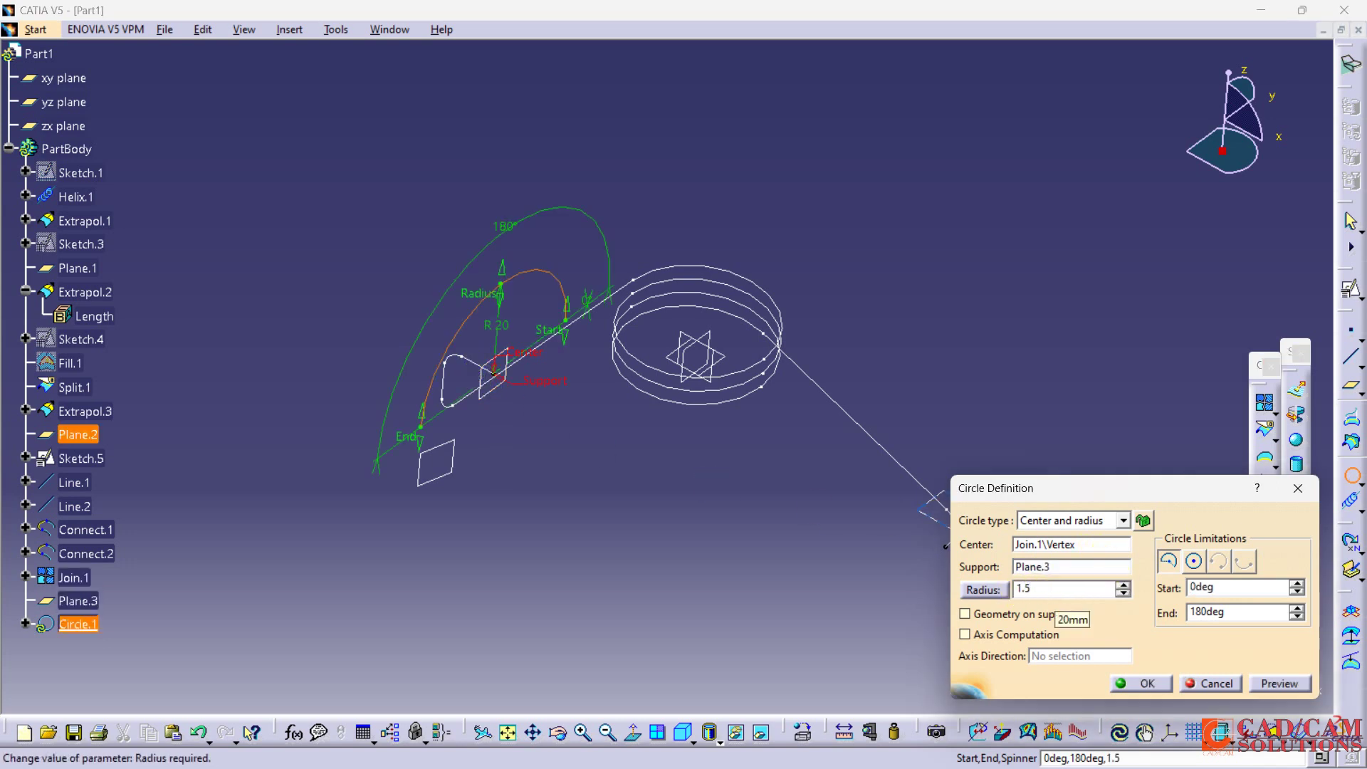
{"action": "left_click", "coordinate": [1274, 684]}
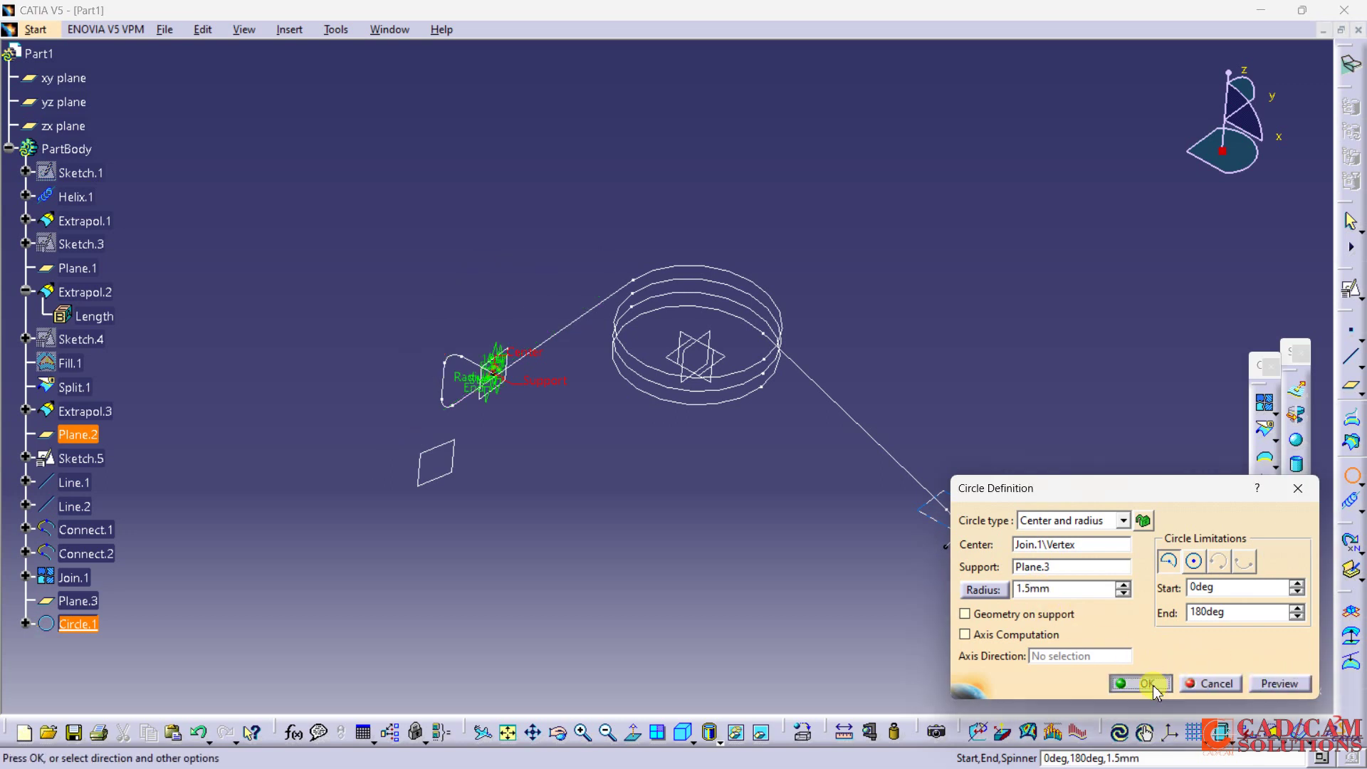
{"action": "left_click", "coordinate": [1140, 684]}
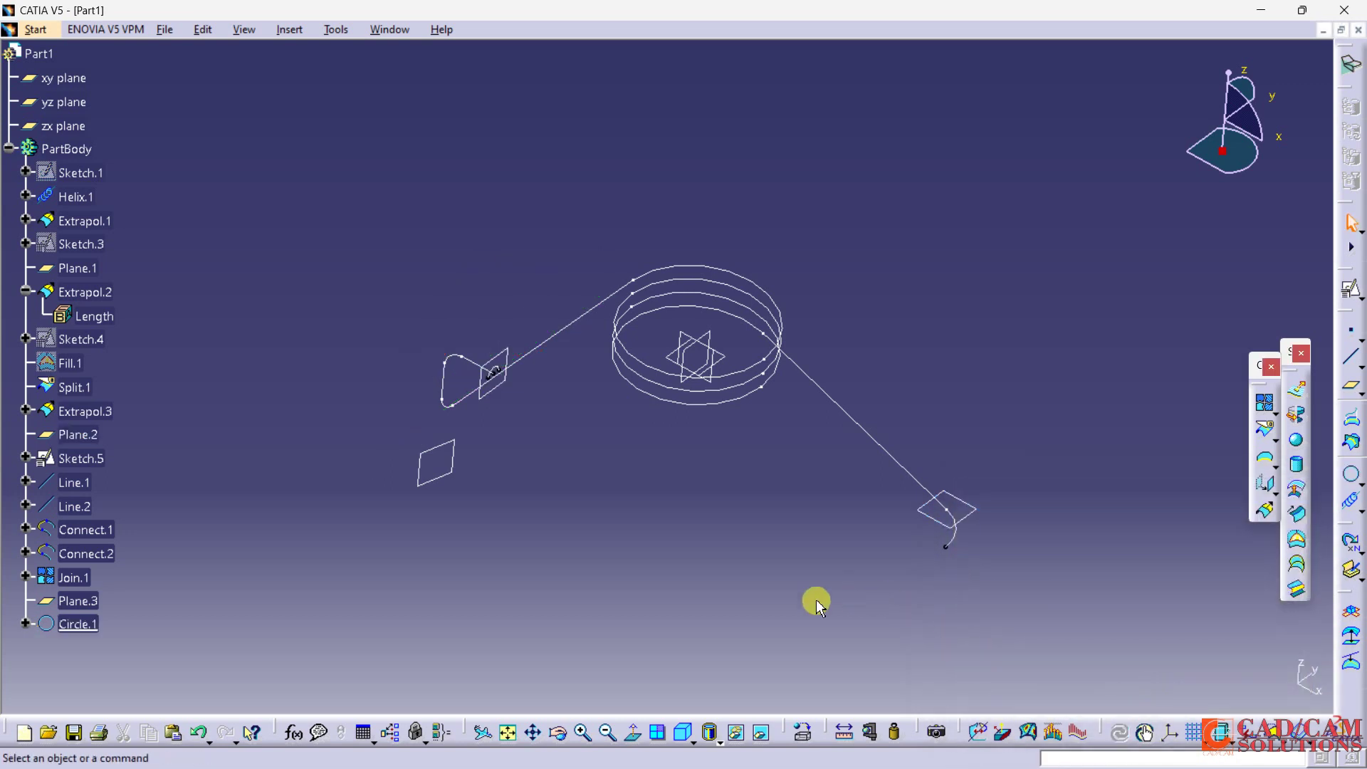
Change the 1.5 mm radius arc at the hook's end into a whole circle
{"action": "double_click", "coordinate": [78, 624]}
{"action": "left_click", "coordinate": [1193, 561]}
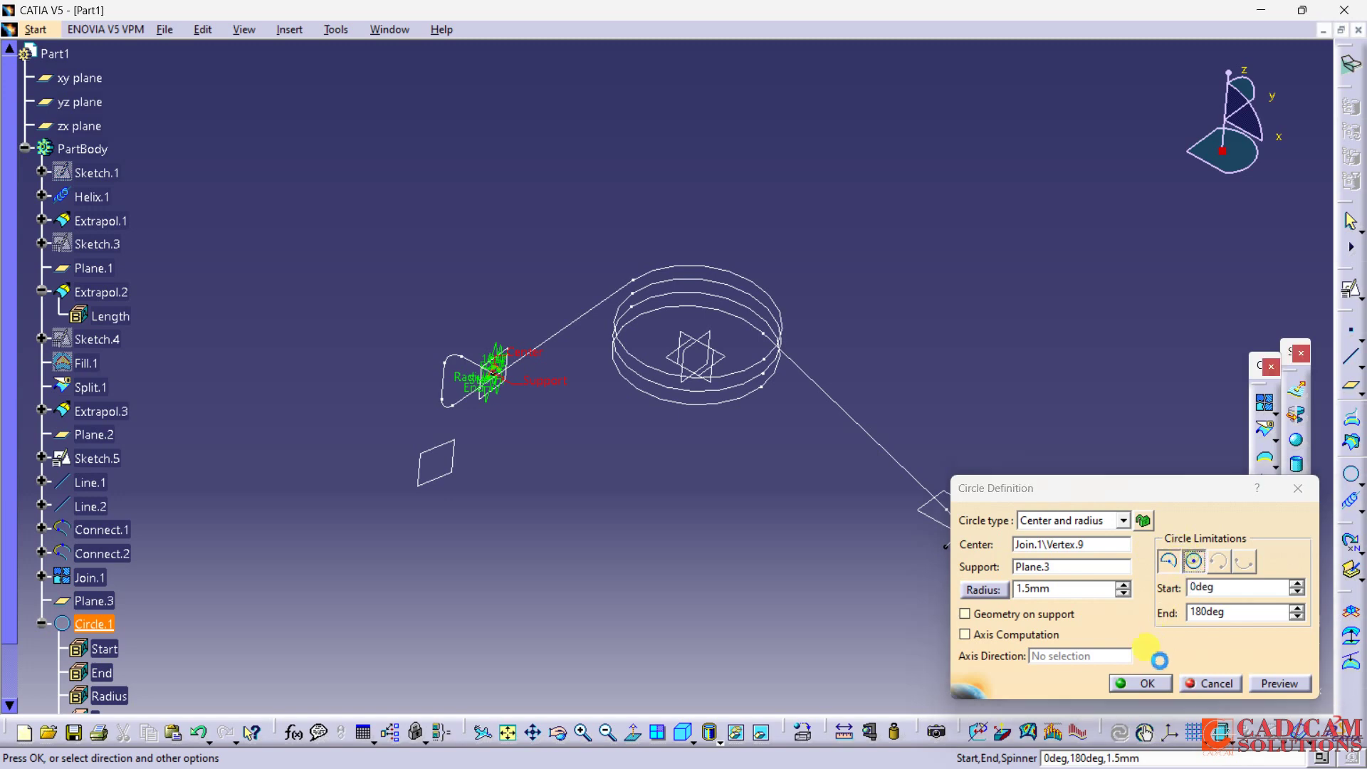
{"action": "left_click", "coordinate": [1140, 684]}
Return to the Part Design workbench
{"action": "middle_click_drag", "start_coordinate": [622, 475], "coordinate": [587, 417]}
{"action": "left_click", "coordinate": [37, 30]}
{"action": "mouse_move", "coordinate": [100, 71]}
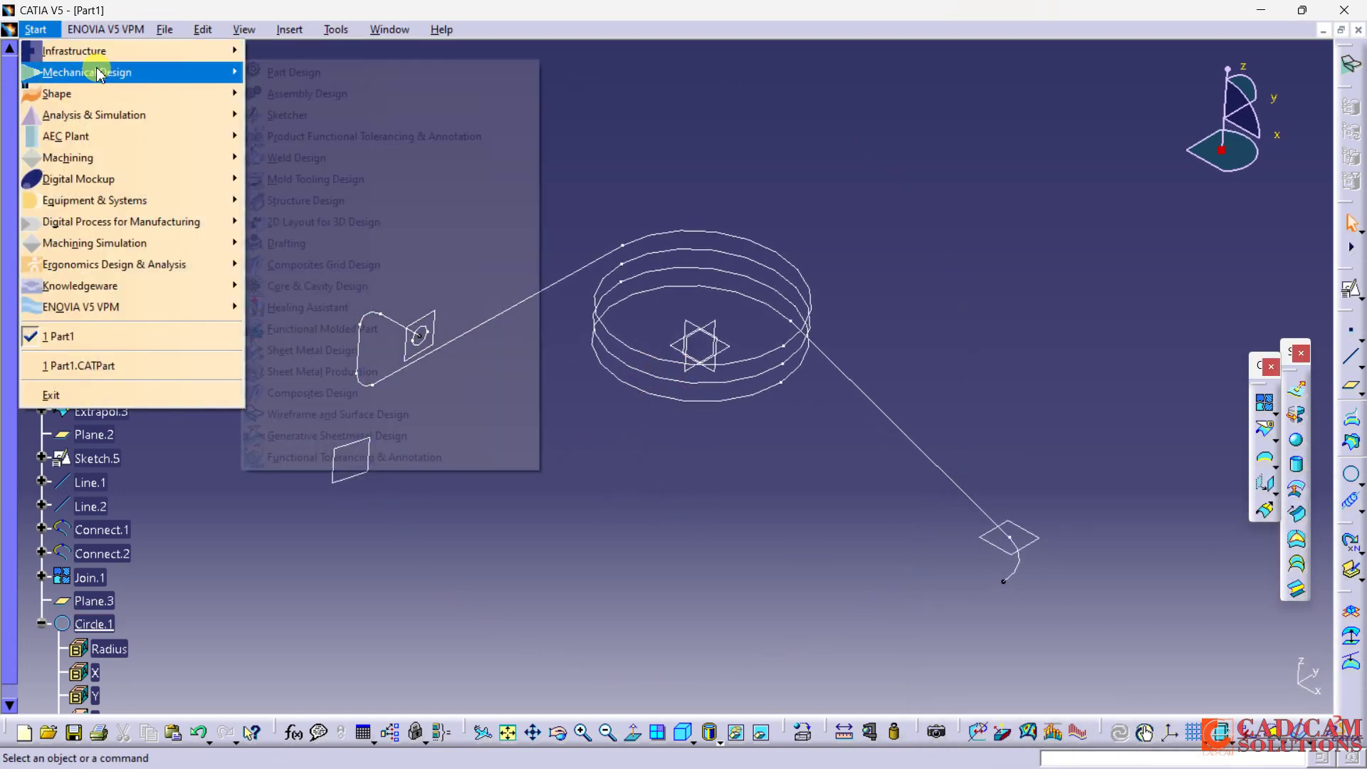
{"action": "left_click", "coordinate": [293, 67]}
Create a Rib with the 1.5 mm radius circle as profile and the joined spring curve as center curve, using Keep angle
{"action": "middle_click_drag", "start_coordinate": [799, 306], "coordinate": [826, 243]}
{"action": "left_click", "coordinate": [1351, 436]}
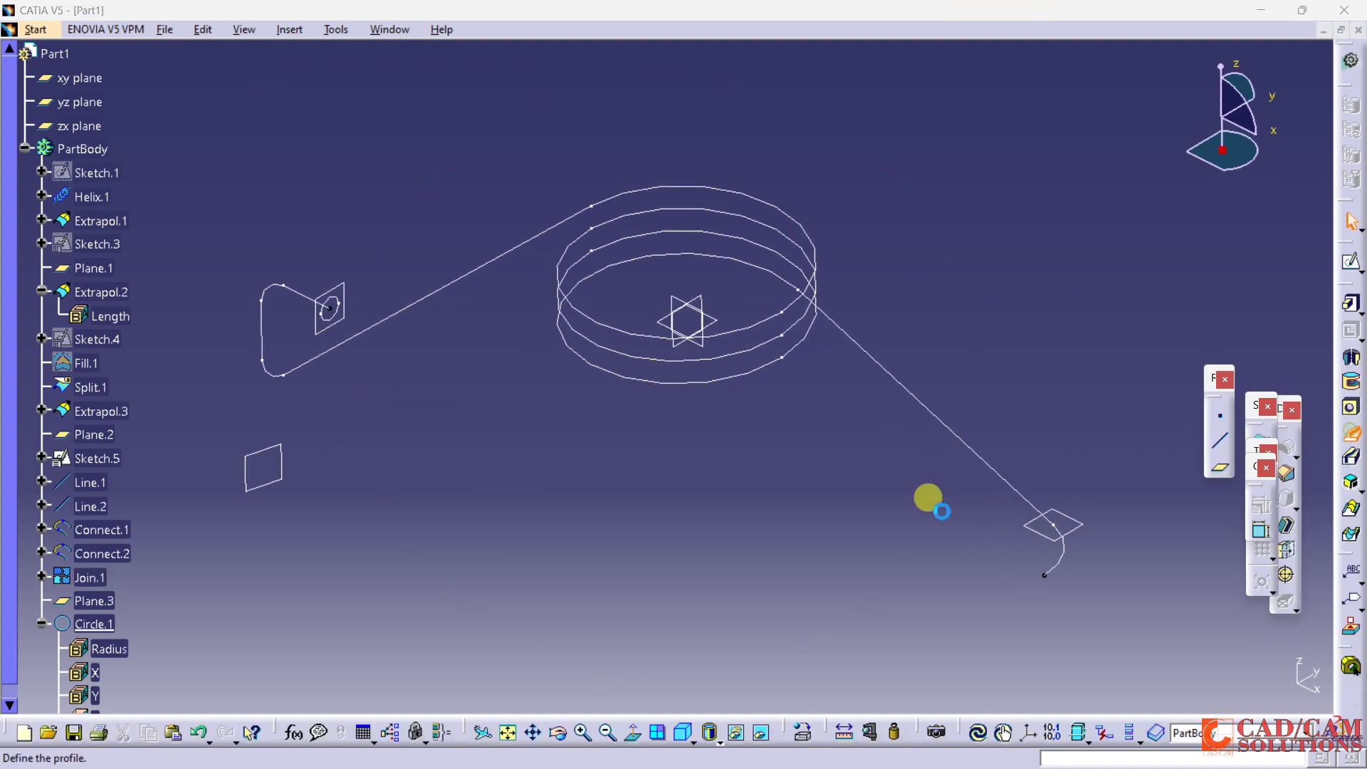
{"action": "left_click", "coordinate": [348, 300]}
{"action": "left_click", "coordinate": [304, 361]}
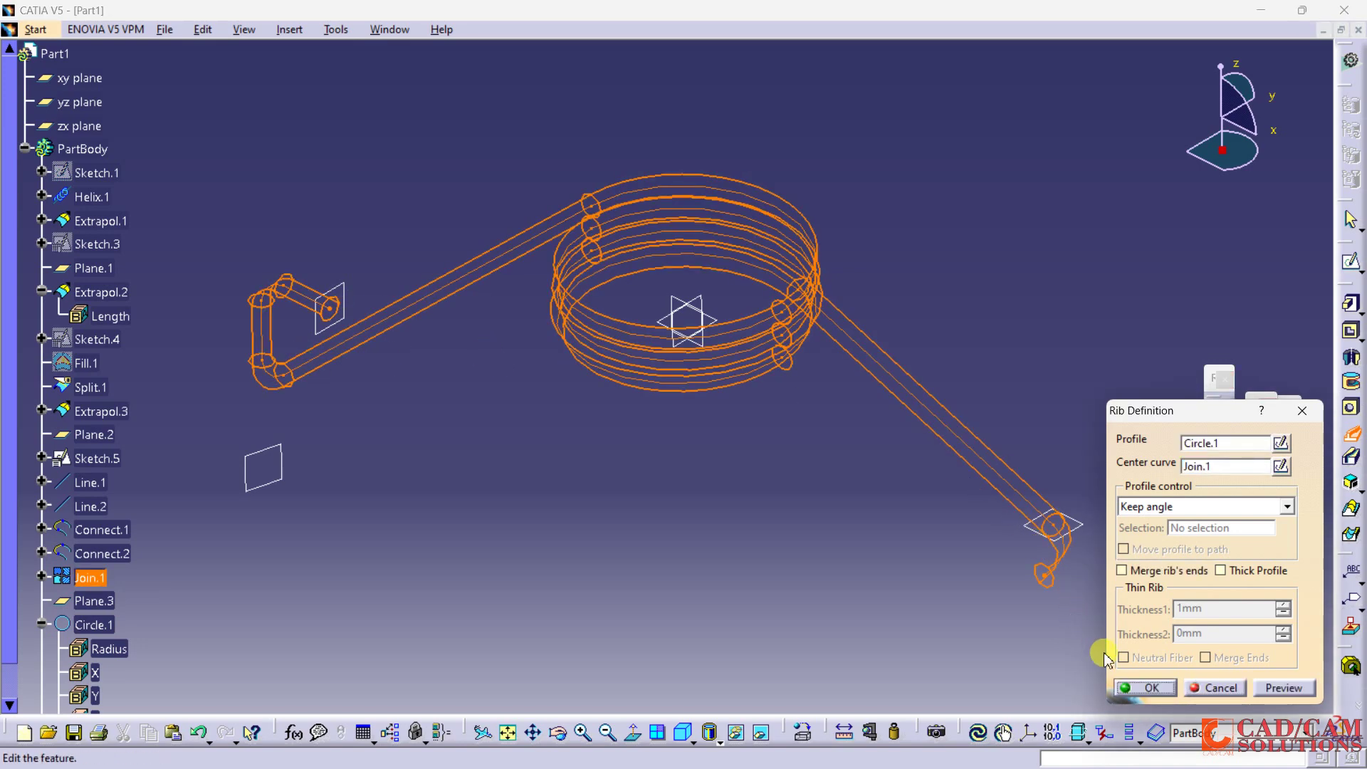
{"action": "left_click", "coordinate": [1127, 686]}
Hide all planes in the spring part
{"action": "mouse_move", "coordinate": [791, 494]}
{"action": "middle_mouse_down"}
{"action": "mouse_move", "coordinate": [806, 340]}
{"action": "mouse_move", "coordinate": [834, 525]}
{"action": "mouse_move", "coordinate": [696, 482]}
{"action": "mouse_move", "coordinate": [571, 543]}
{"action": "mouse_move", "coordinate": [818, 553]}
{"action": "mouse_move", "coordinate": [791, 482]}
{"action": "mouse_move", "coordinate": [824, 498]}
{"action": "mouse_move", "coordinate": [601, 446]}
{"action": "mouse_move", "coordinate": [647, 391]}
{"action": "mouse_move", "coordinate": [800, 477]}
{"action": "mouse_move", "coordinate": [741, 513]}
{"action": "mouse_move", "coordinate": [598, 425]}
{"action": "mouse_move", "coordinate": [603, 464]}
{"action": "middle_mouse_up"}
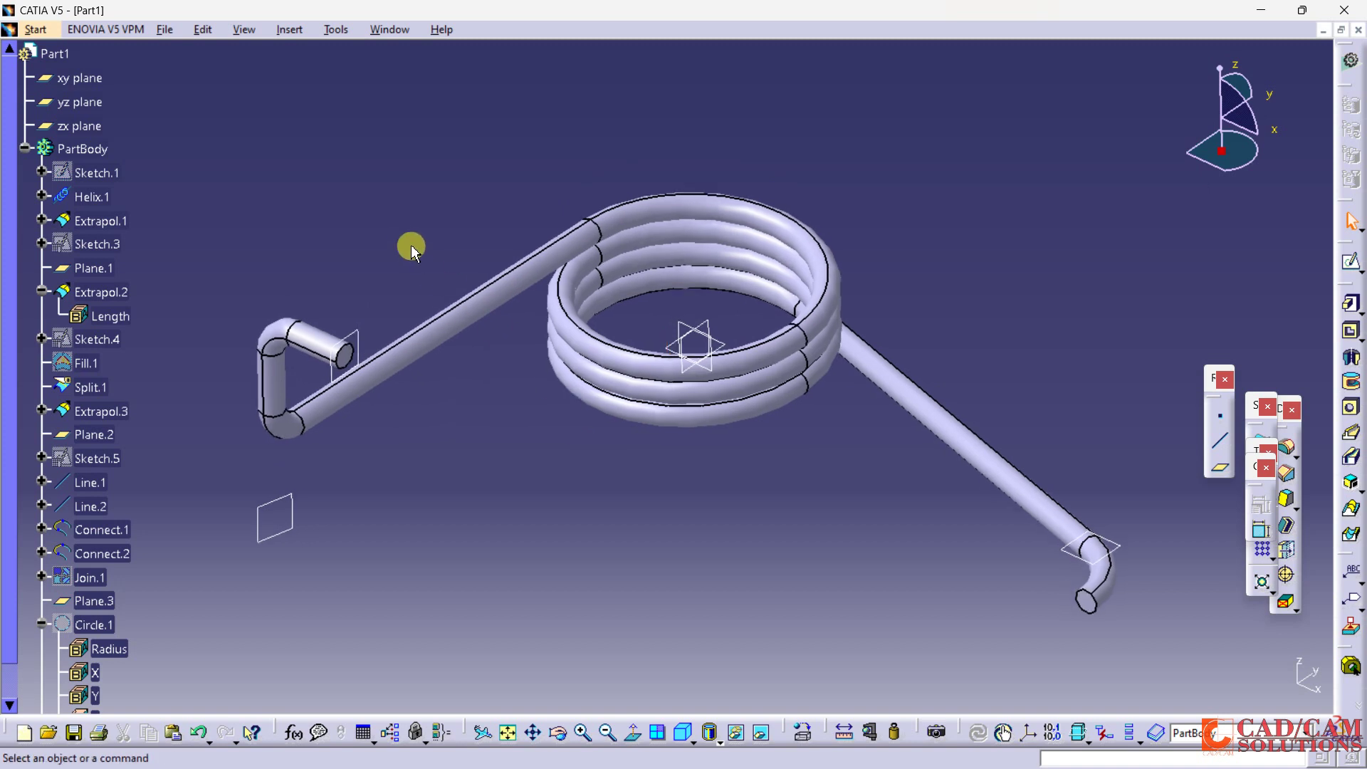
{"action": "left_click", "coordinate": [335, 29]}
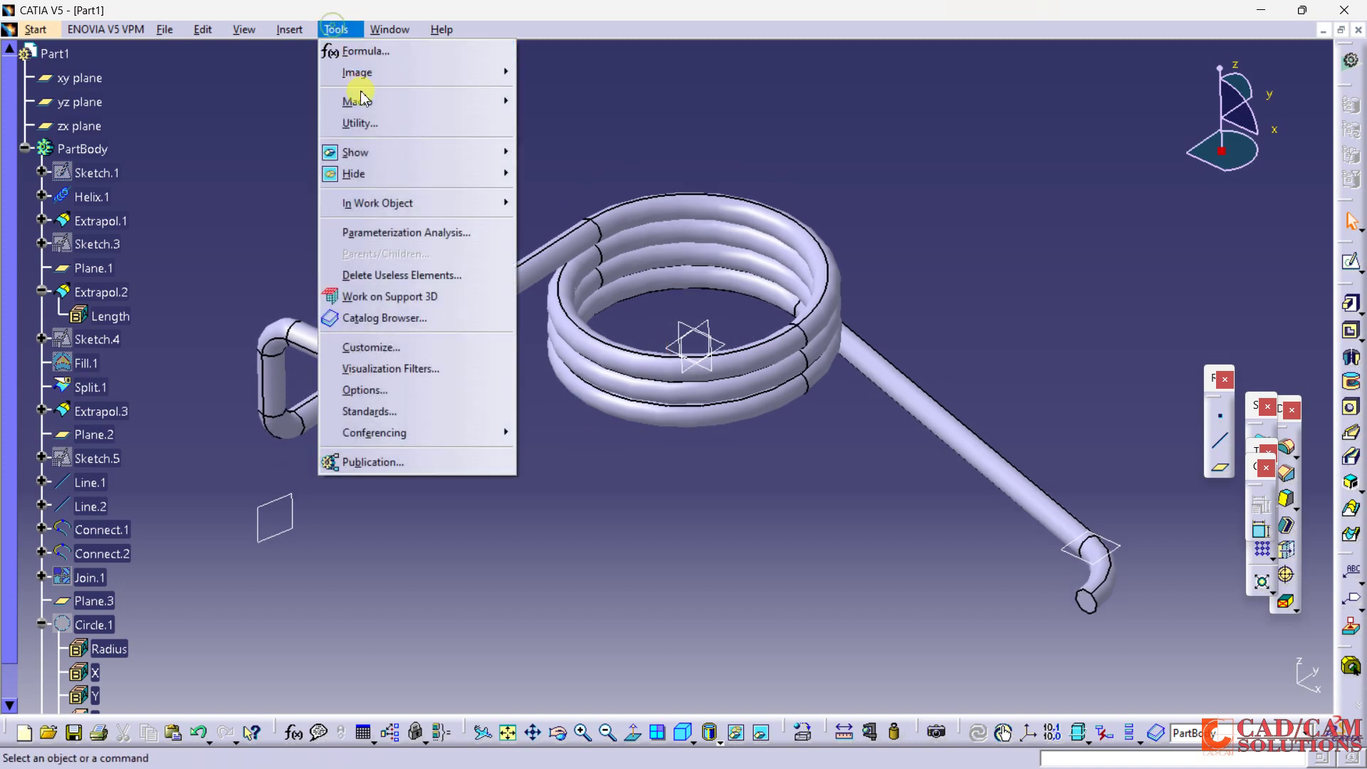
{"action": "mouse_move", "coordinate": [378, 173]}
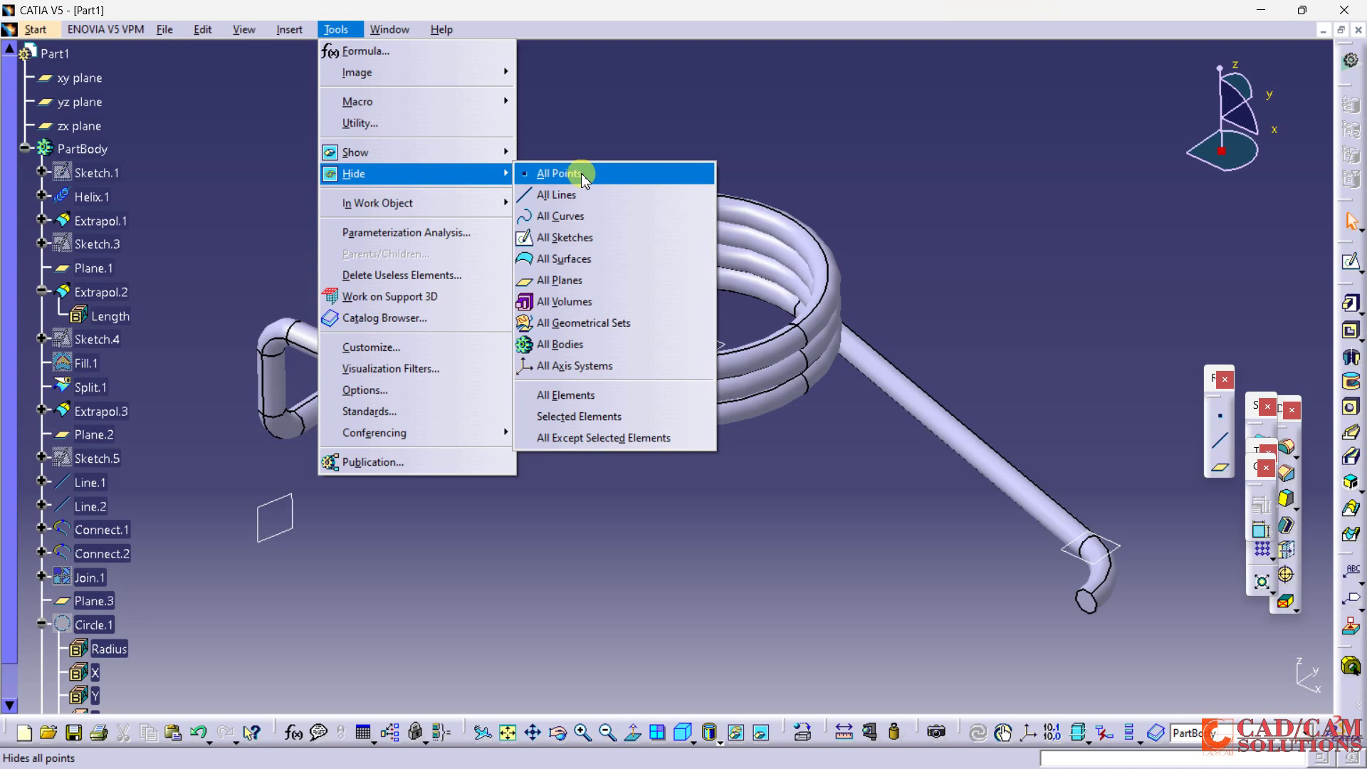
{"action": "left_click", "coordinate": [578, 280]}
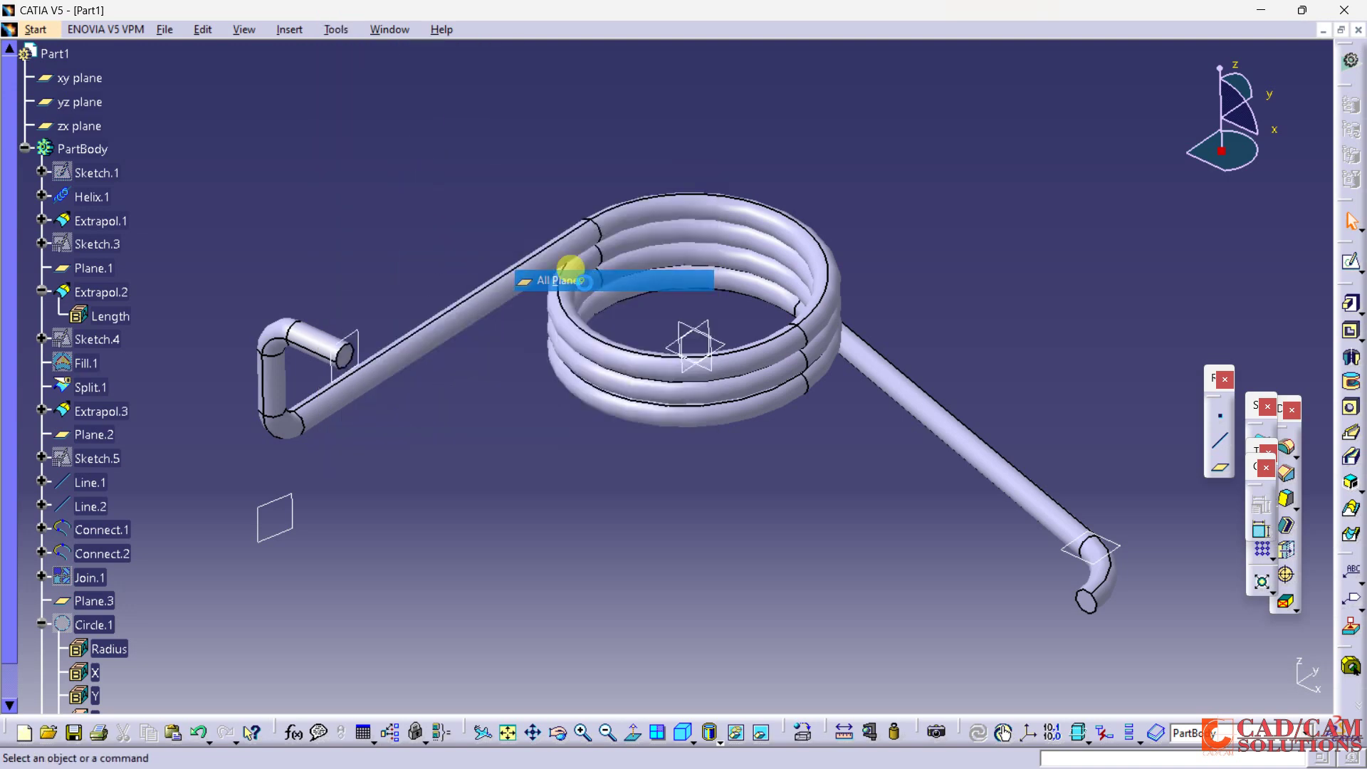
Bring up the choices for hiding another element type
{"action": "left_click", "coordinate": [329, 32]}
{"action": "mouse_move", "coordinate": [427, 173]}
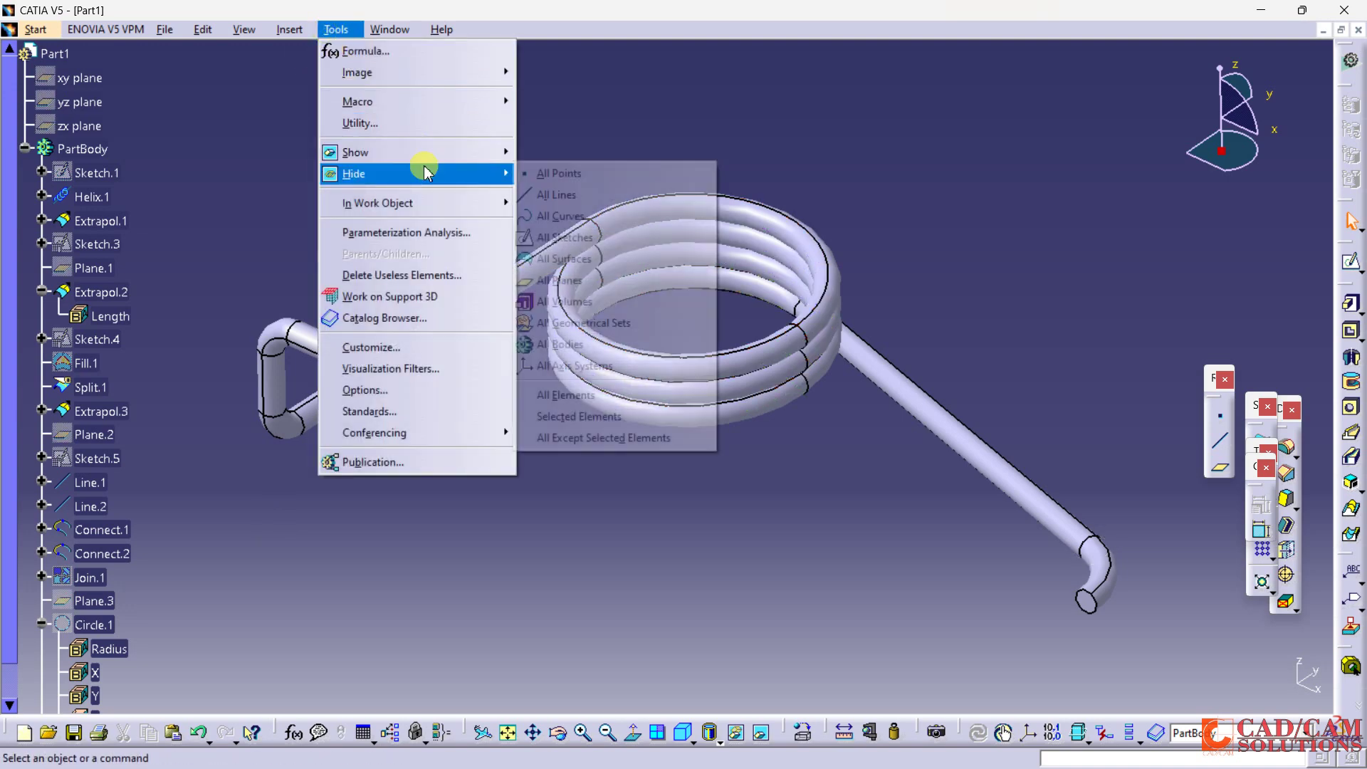